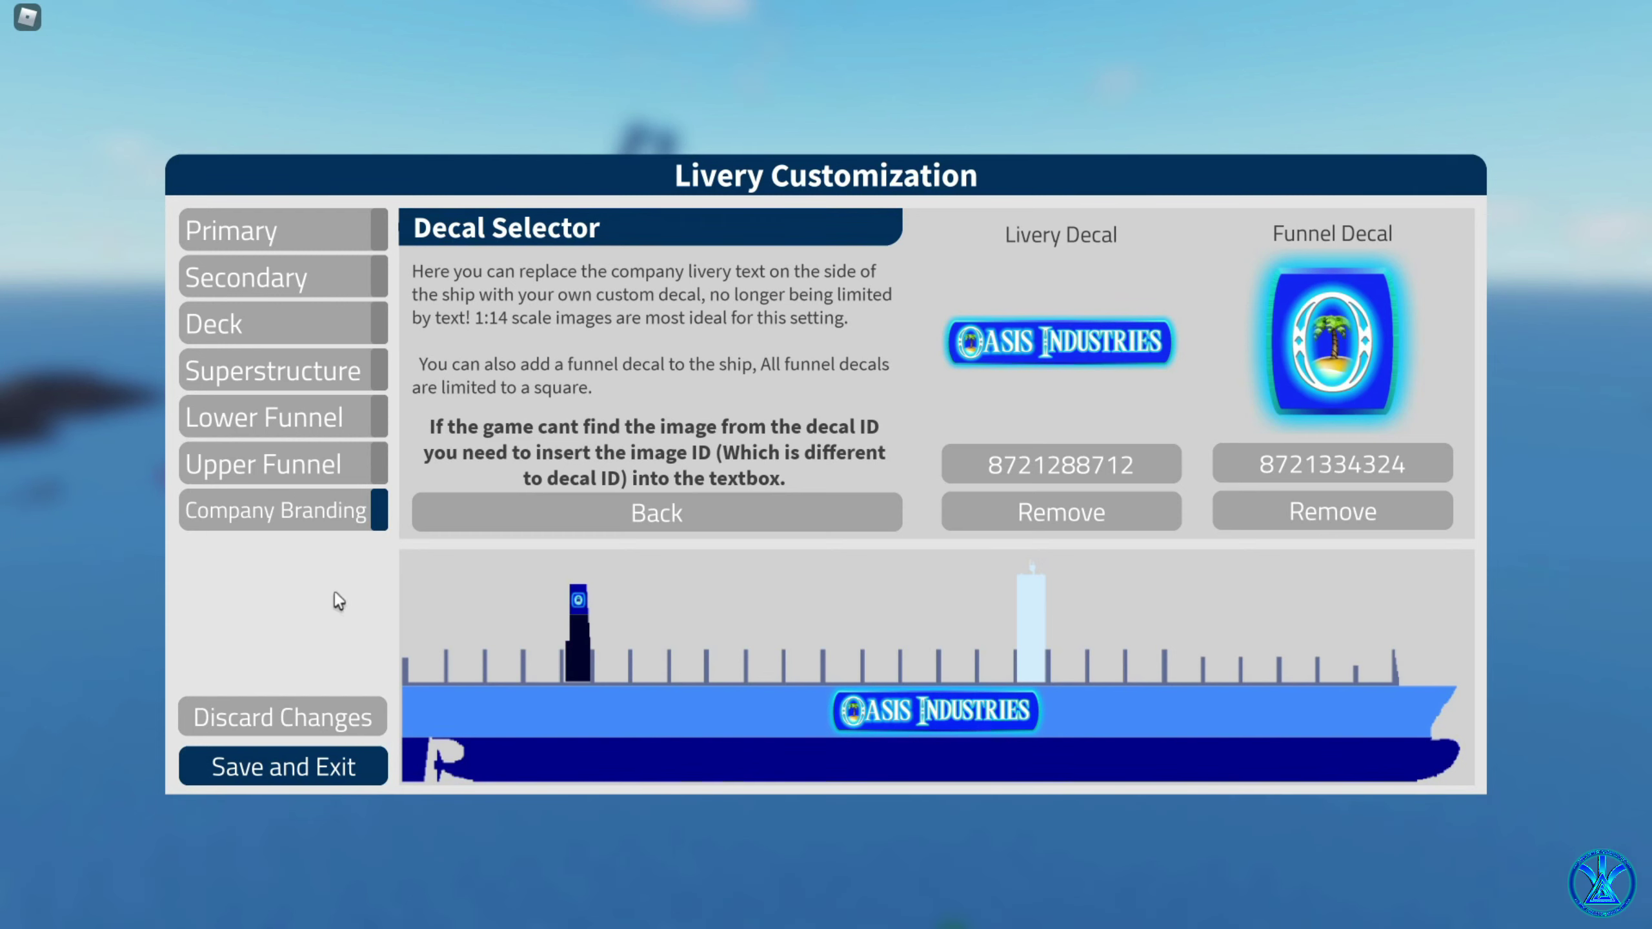
# Save the ship livery customization and leave the Oasis Industries company control panel.
pyautogui.click(344, 763)
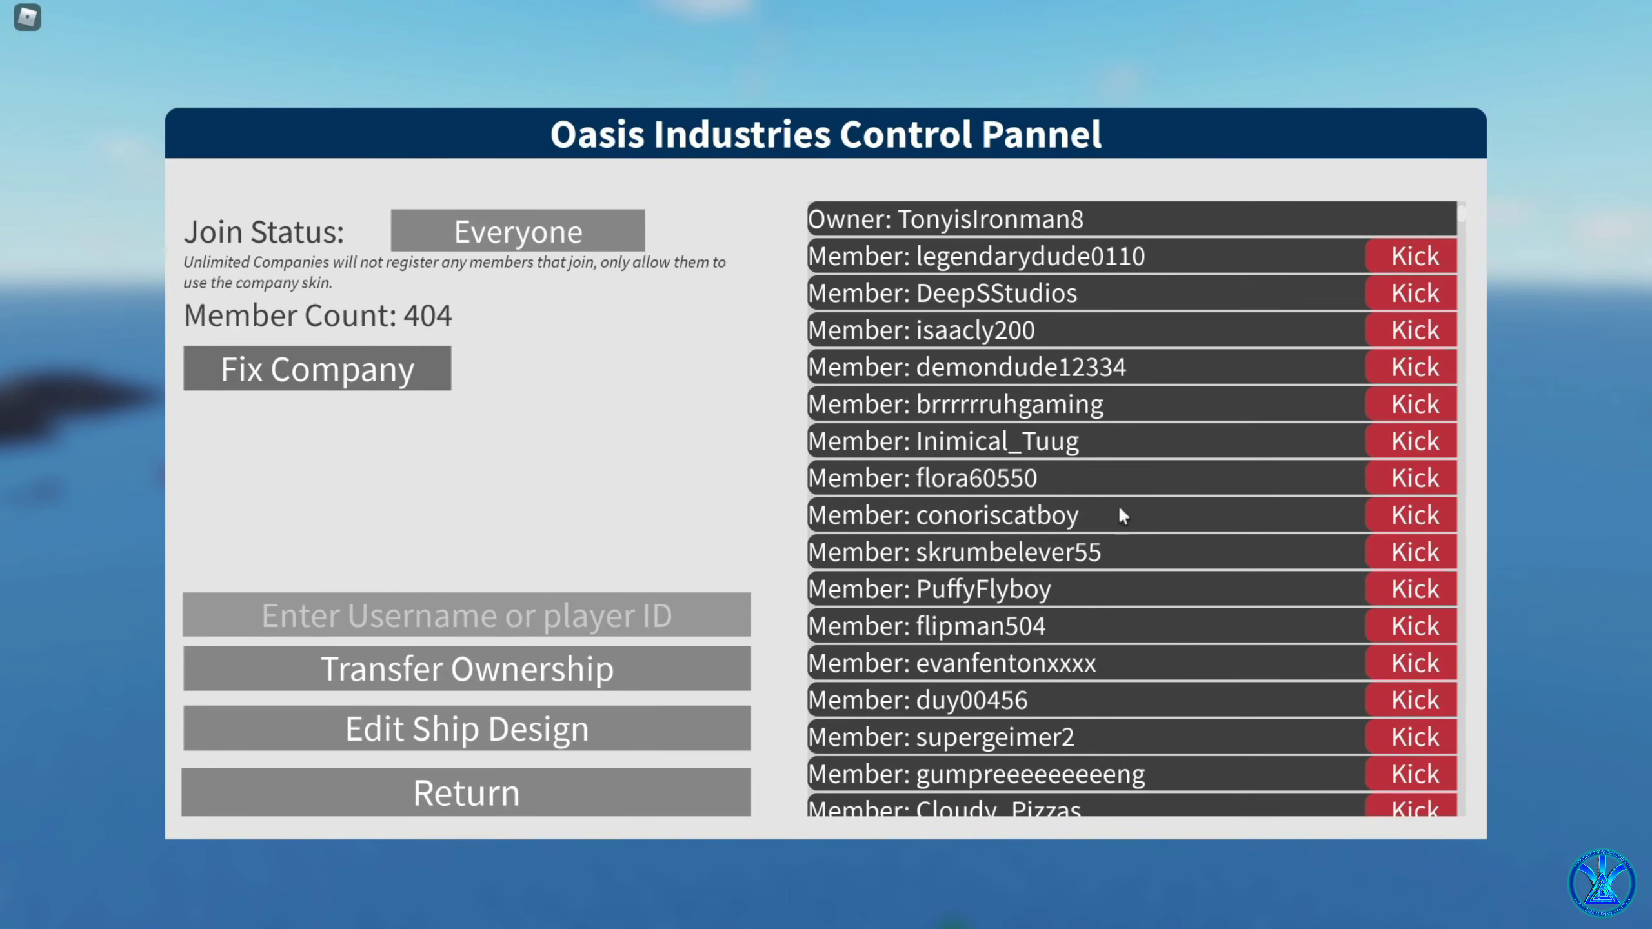
pyautogui.click(642, 803)
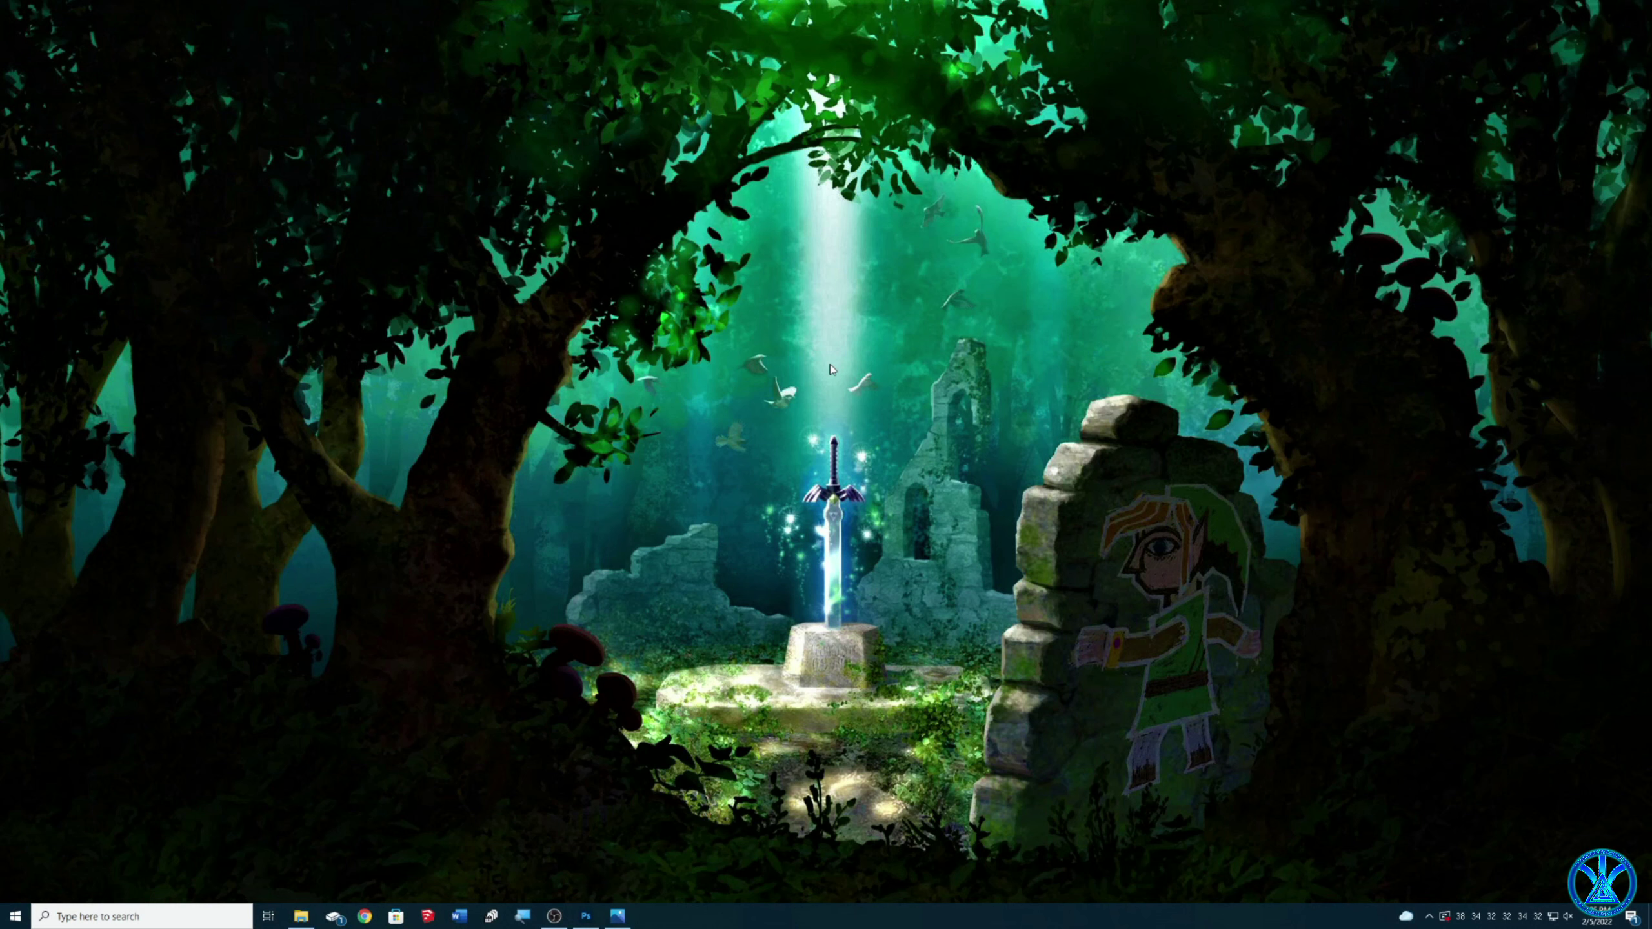
# Switch to Photoshop and look at the company profile screenshot with the ship livery in Photos before returning to the logo.
pyautogui.click(585, 916)
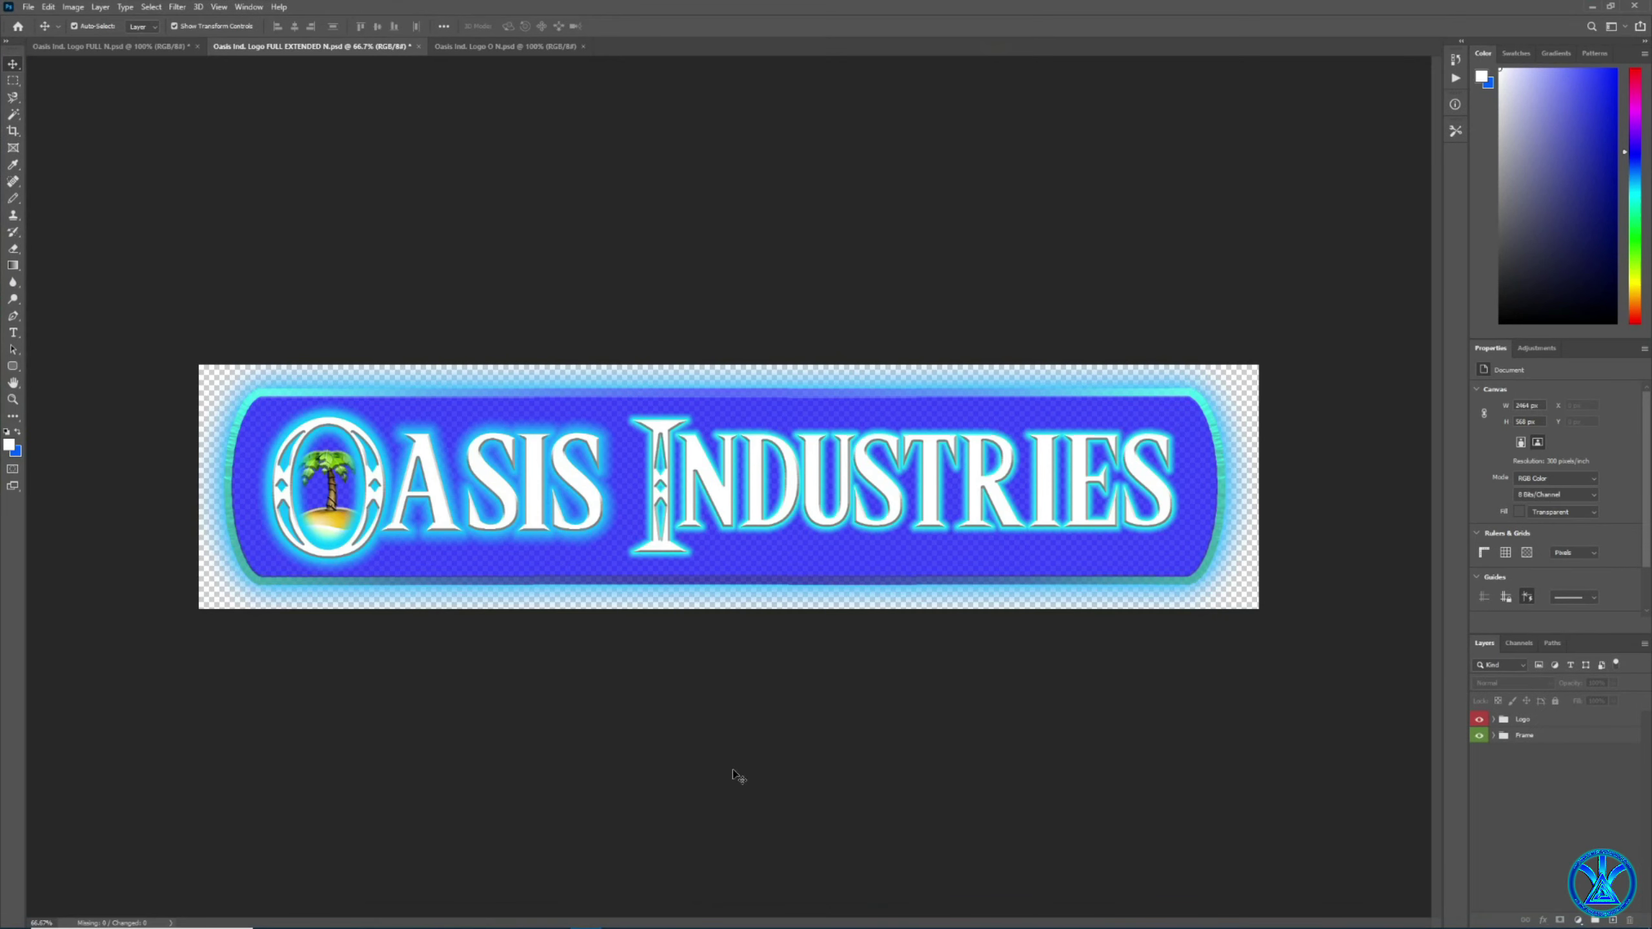
pyautogui.moveTo(619, 919)
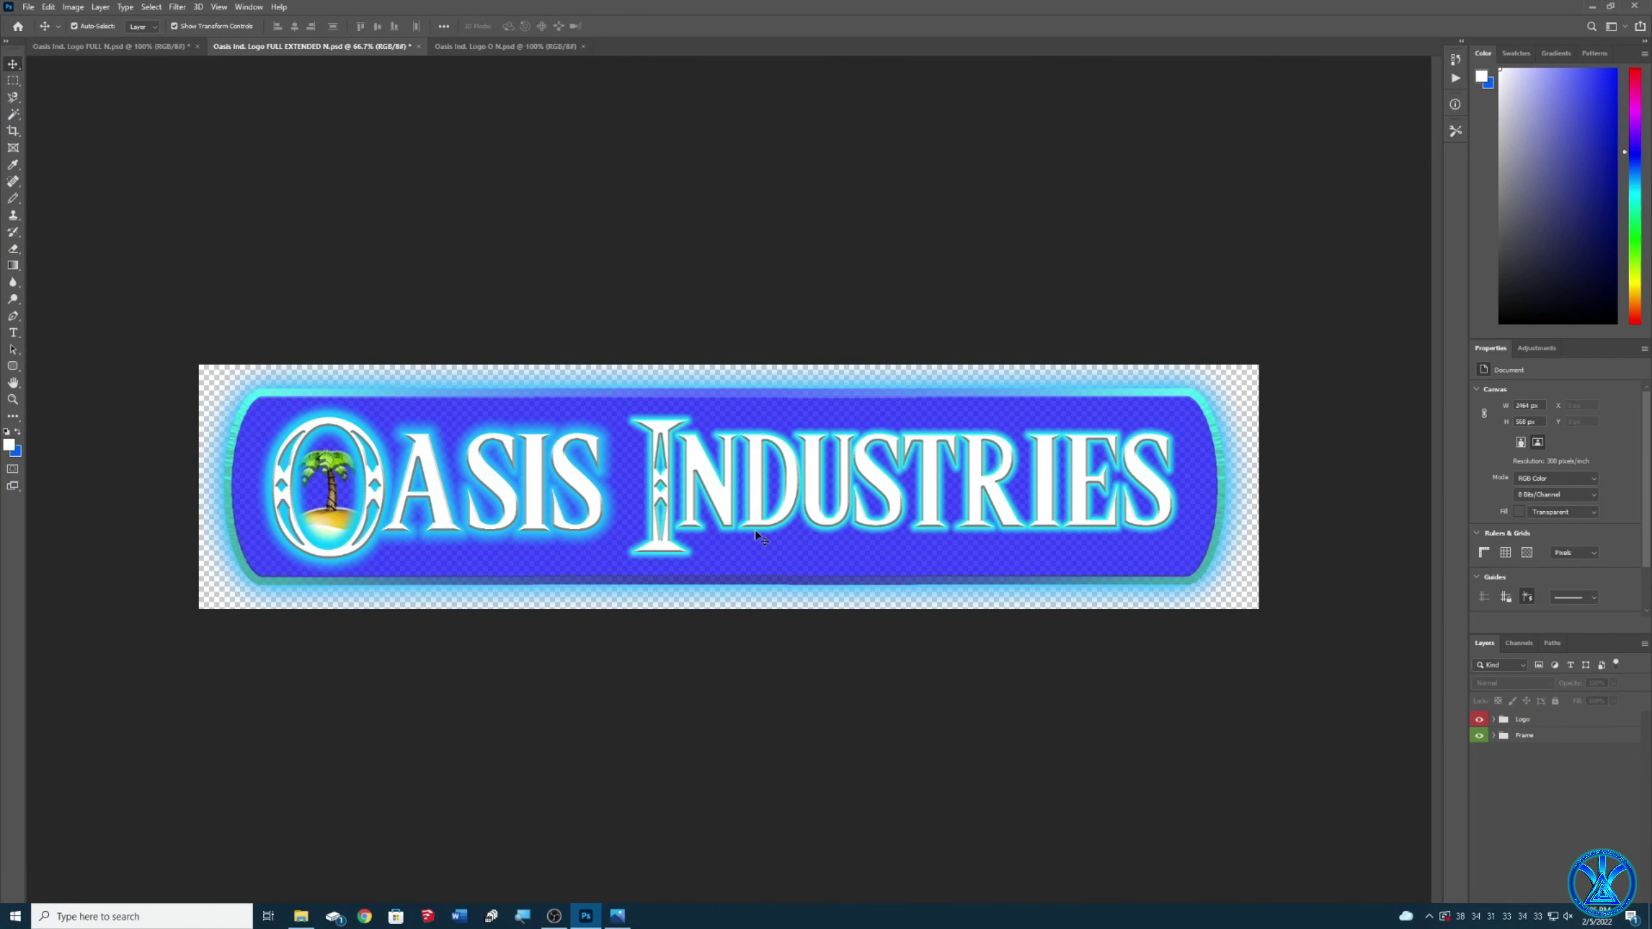
pyautogui.click(619, 919)
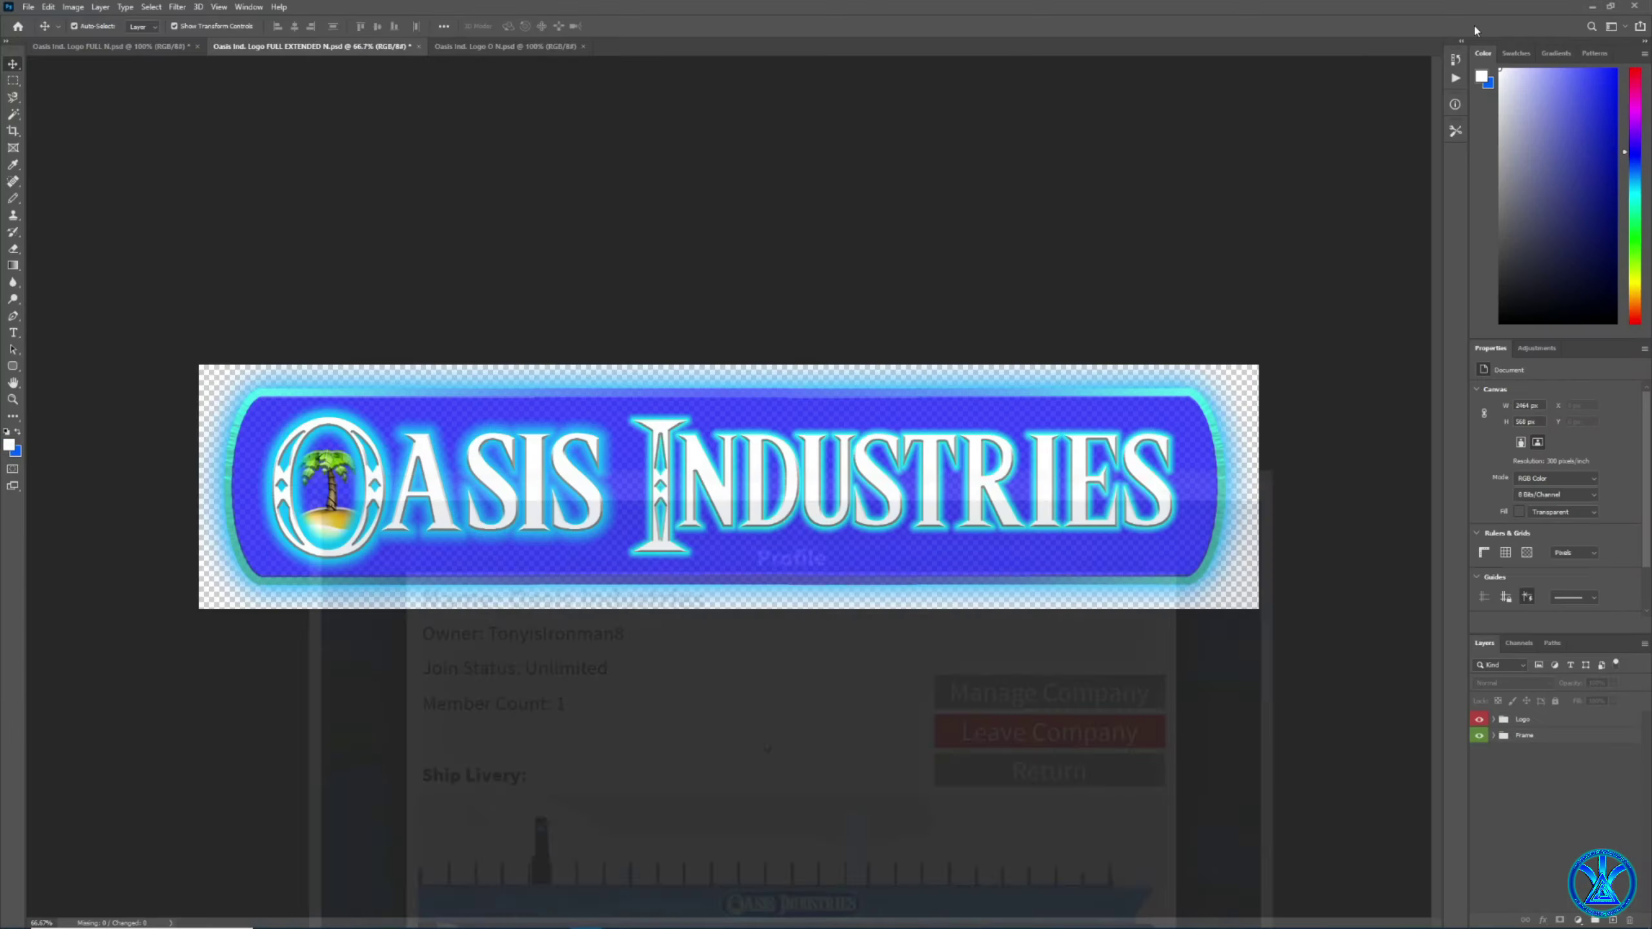
pyautogui.click(1577, 9)
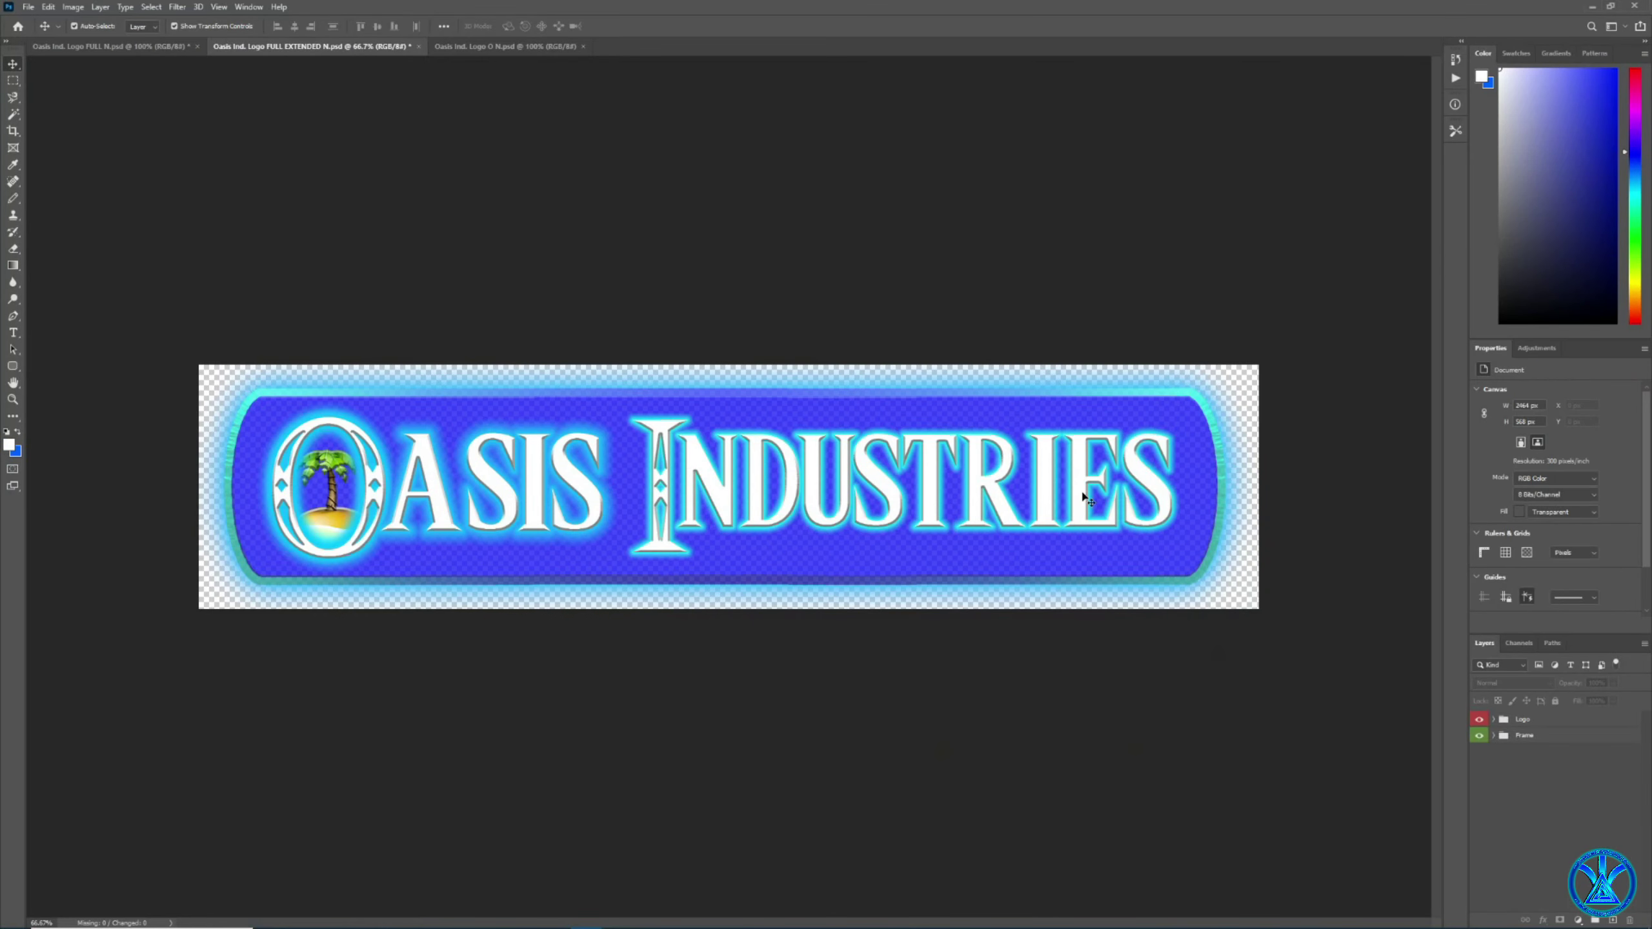
# Open the Image Size settings of the extended Oasis Industries logo and compare the logo with the hull decal in the profile screenshot.
pyautogui.click(70, 6)
pyautogui.click(91, 104)
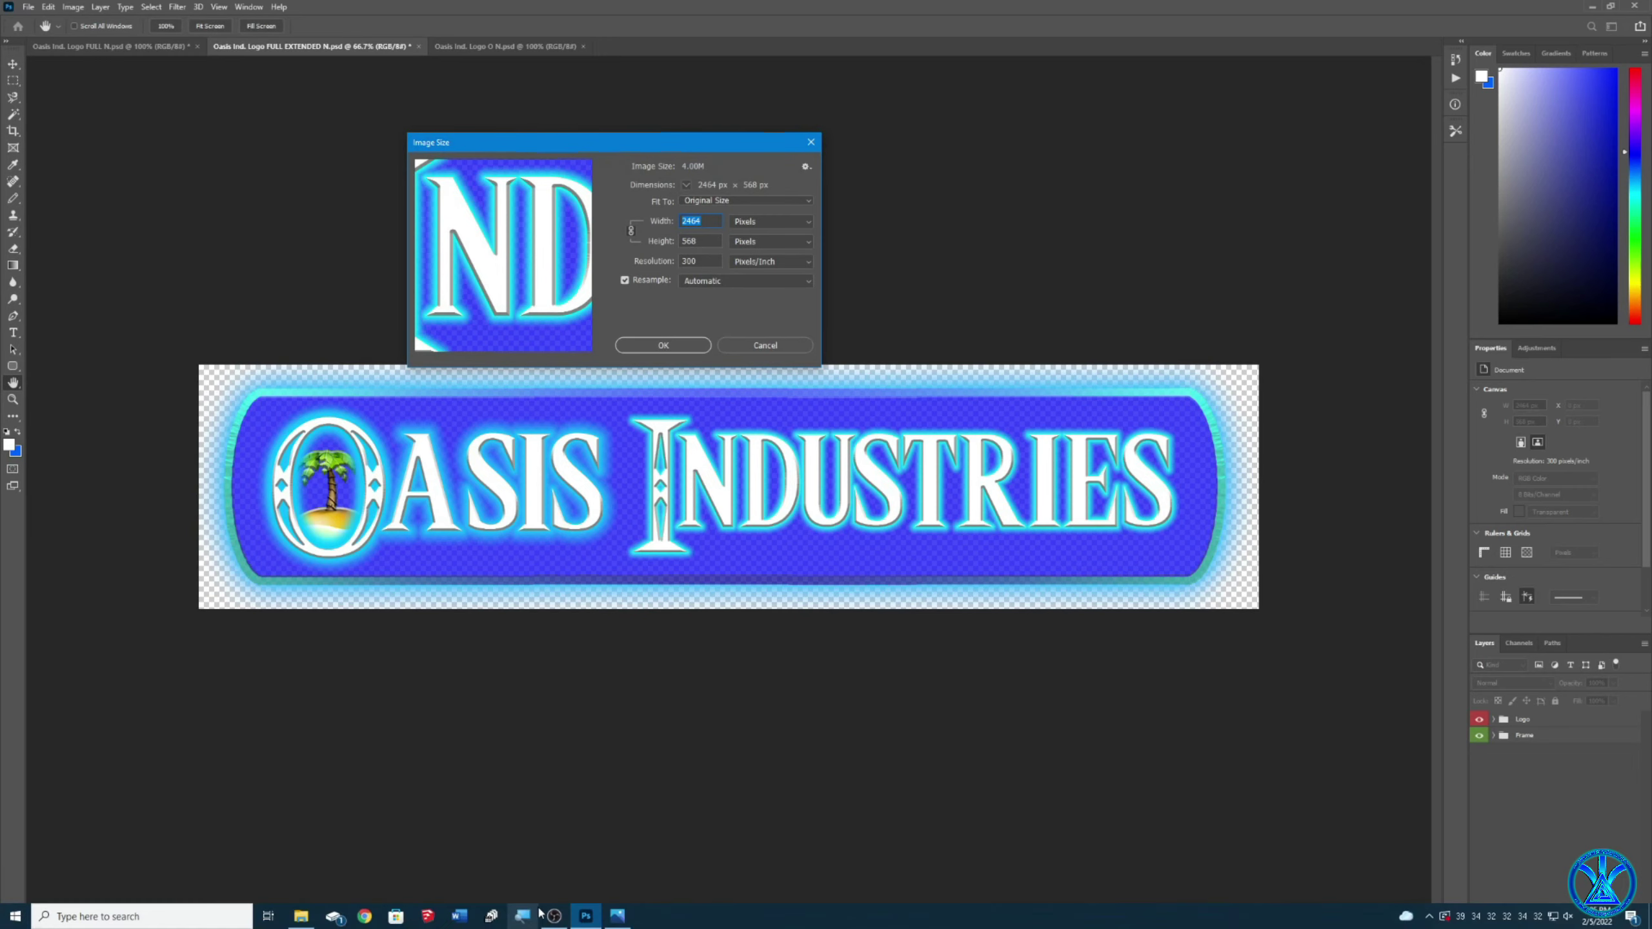
pyautogui.click(617, 915)
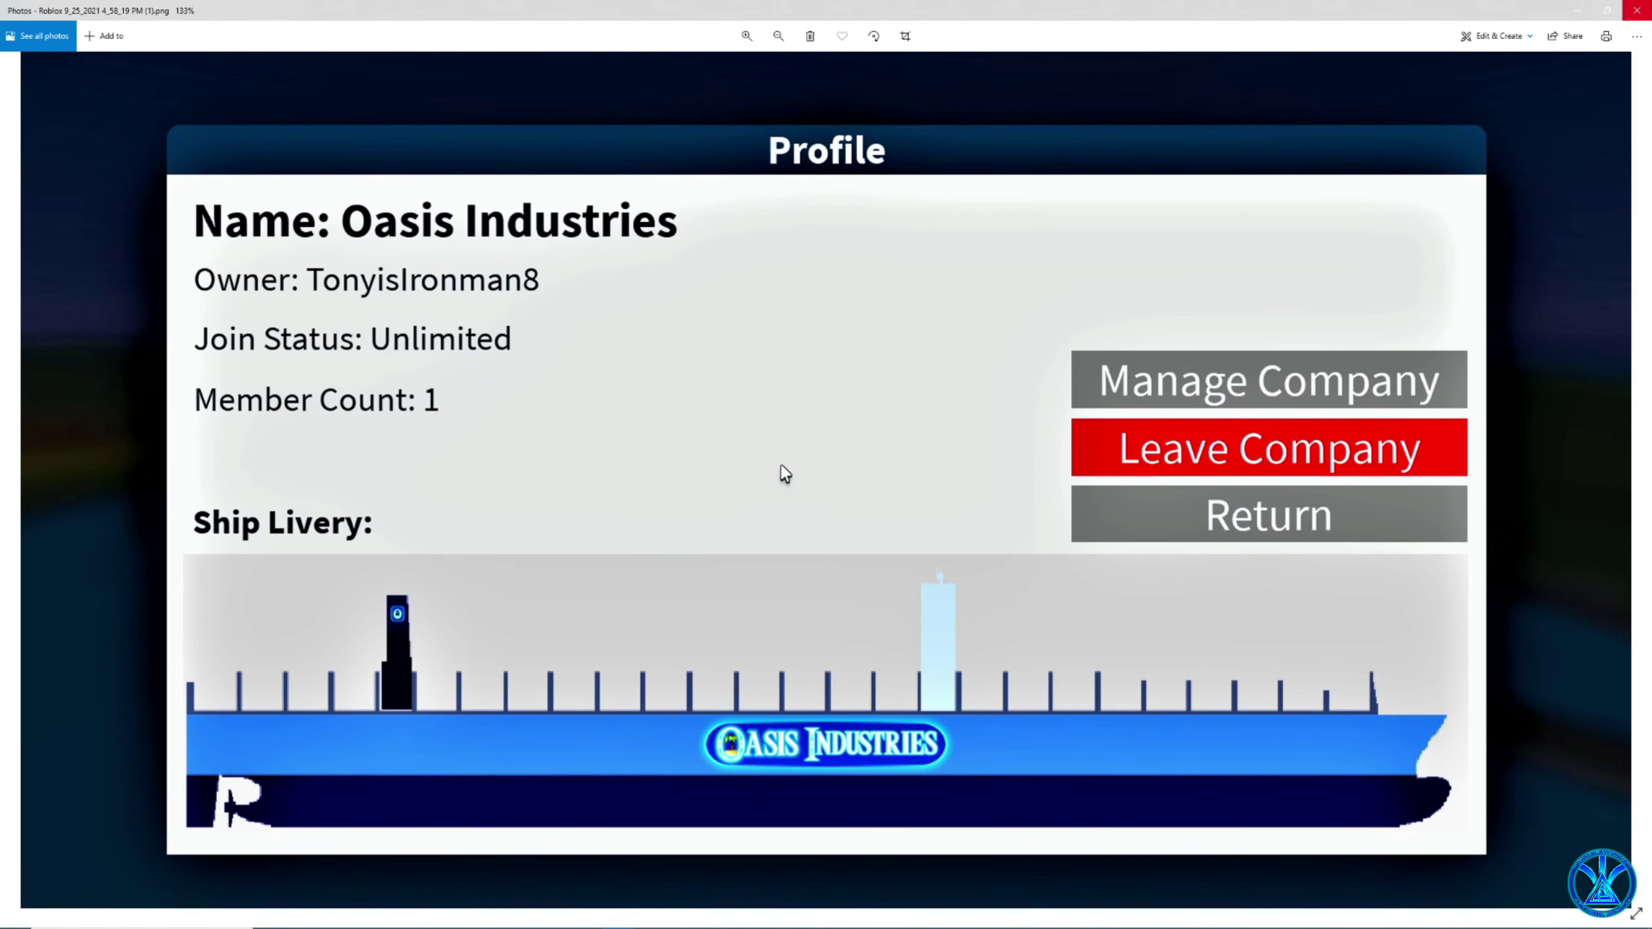
pyautogui.click(1573, 6)
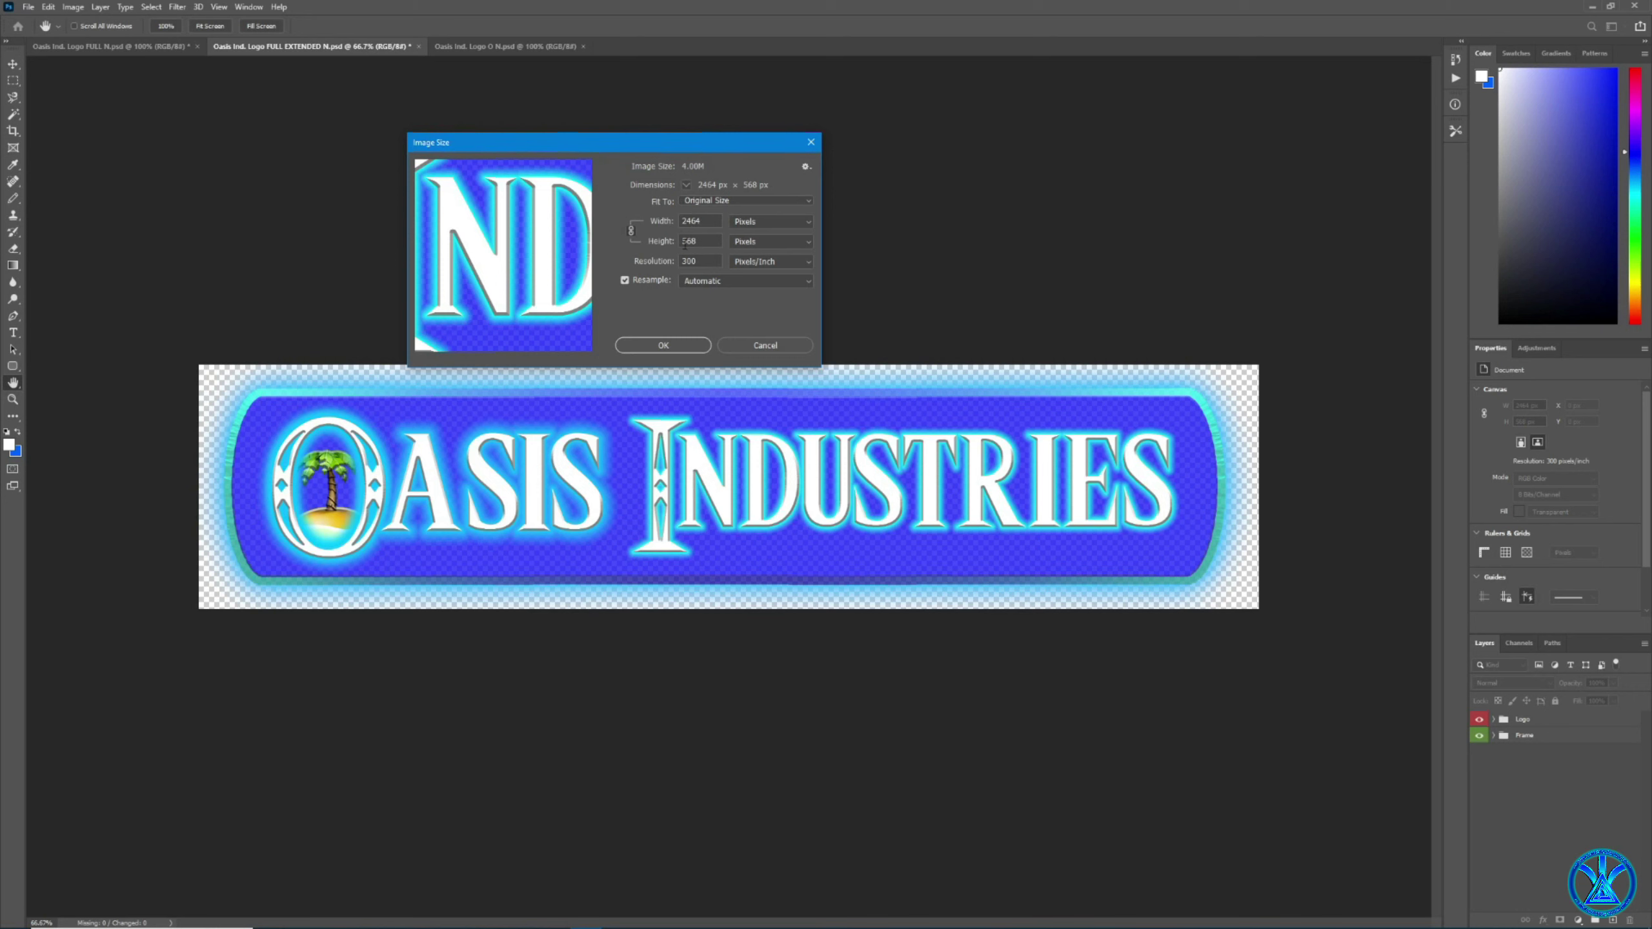
# Check the extended logo's dimensions in inches, restore the units to pixels and close the image size settings.
pyautogui.click(744, 243)
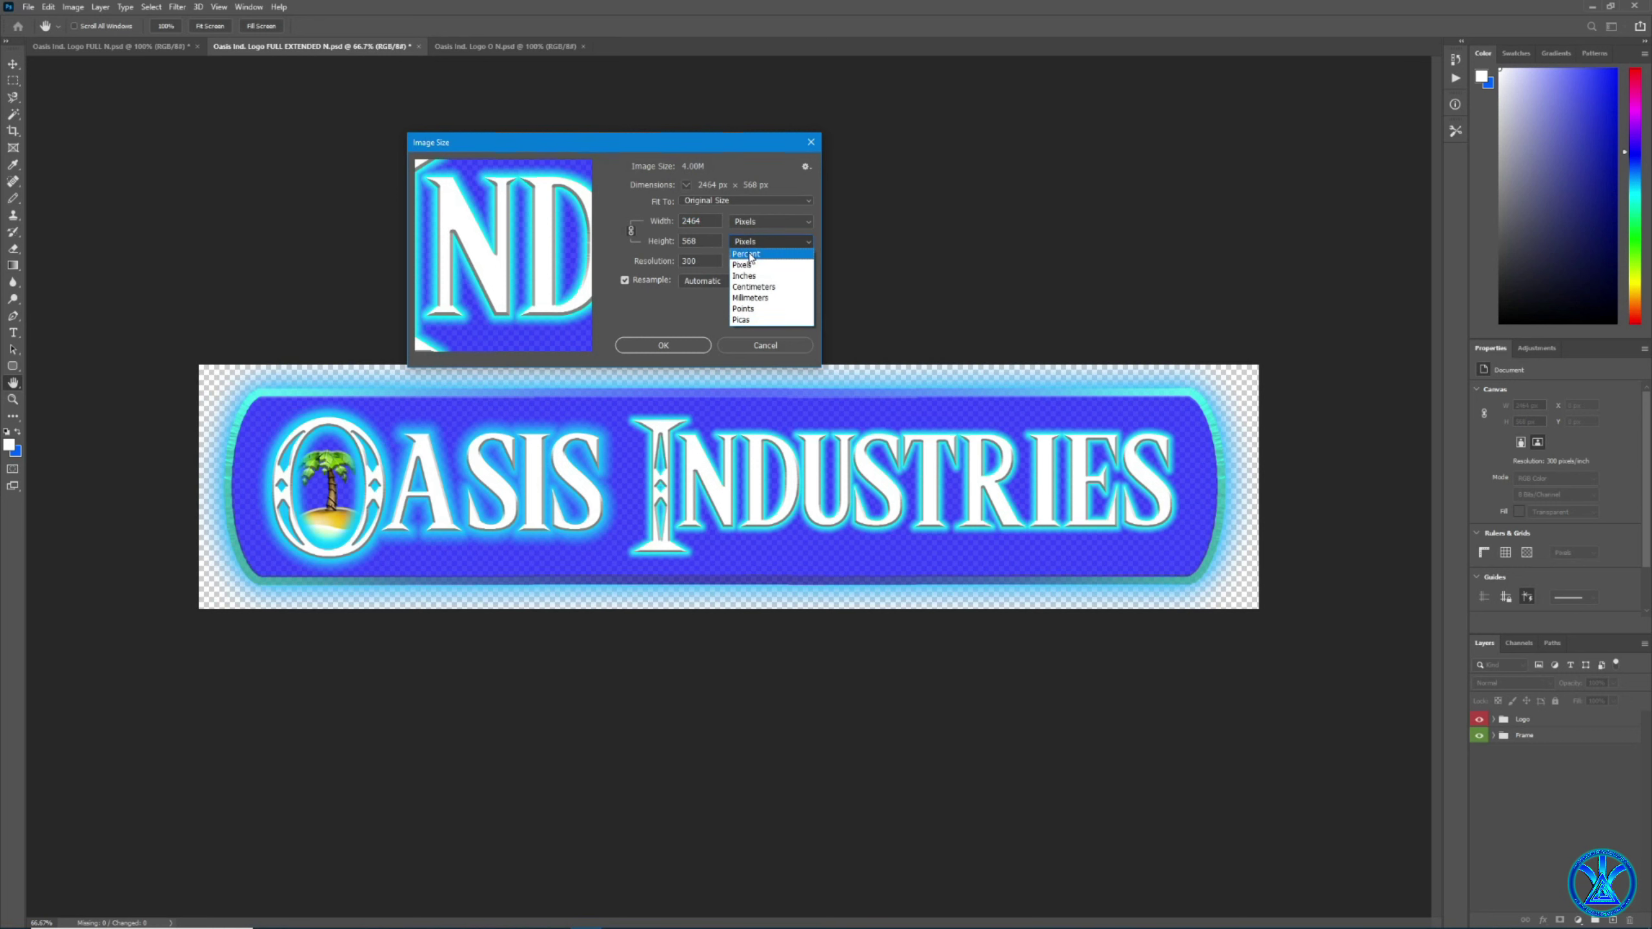
pyautogui.click(743, 278)
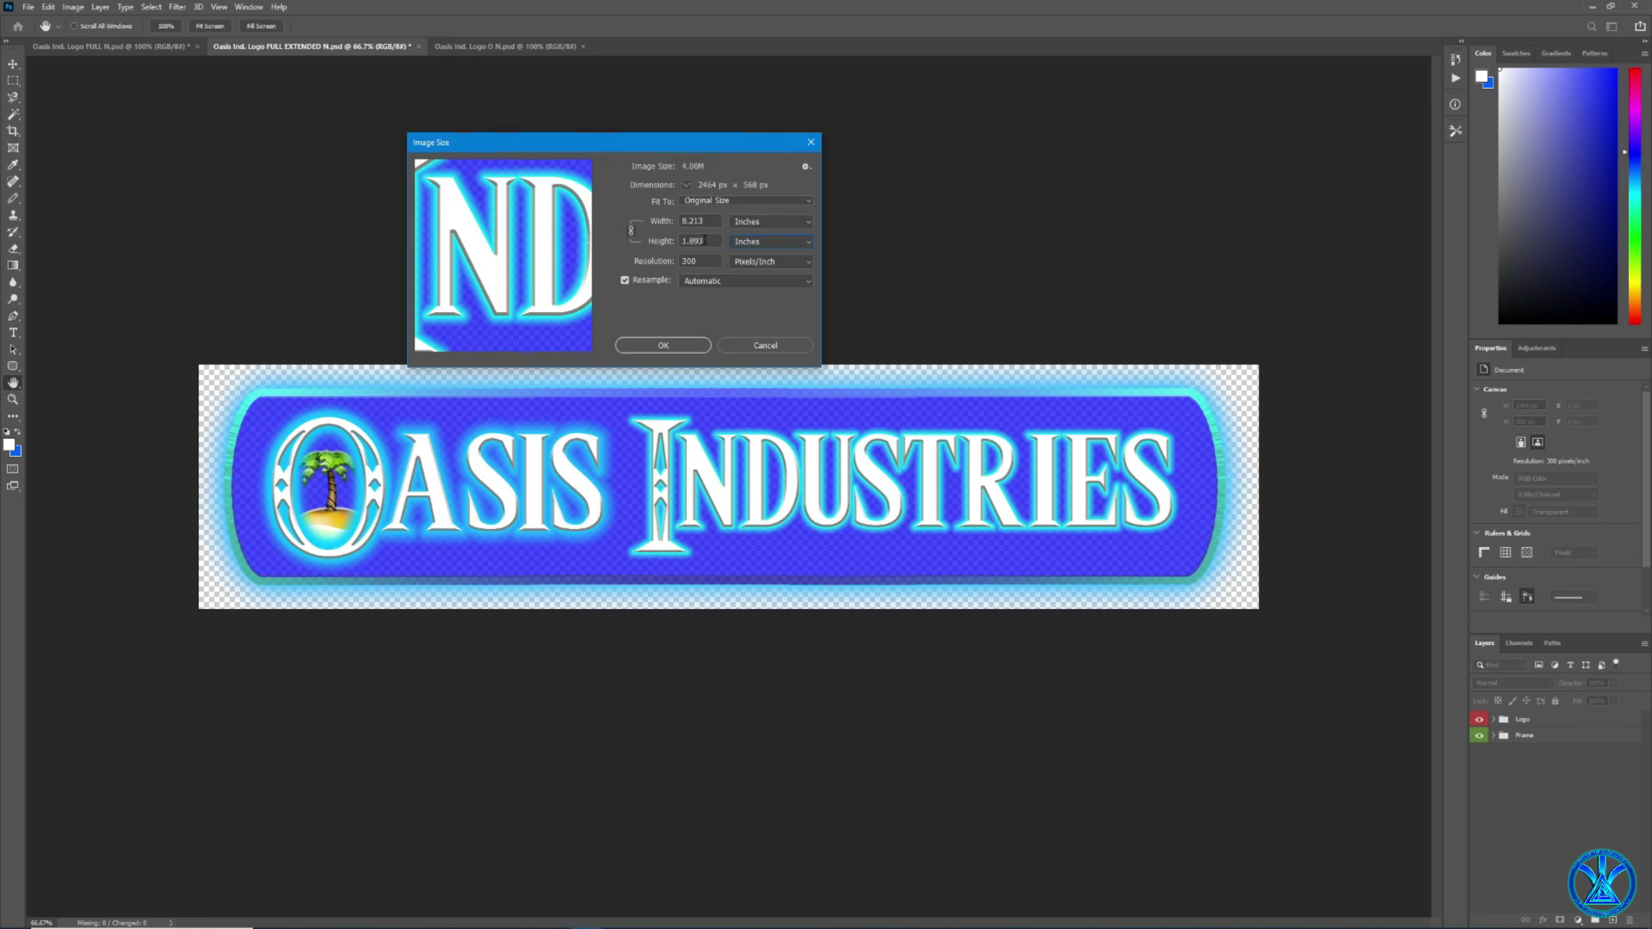
pyautogui.click(745, 244)
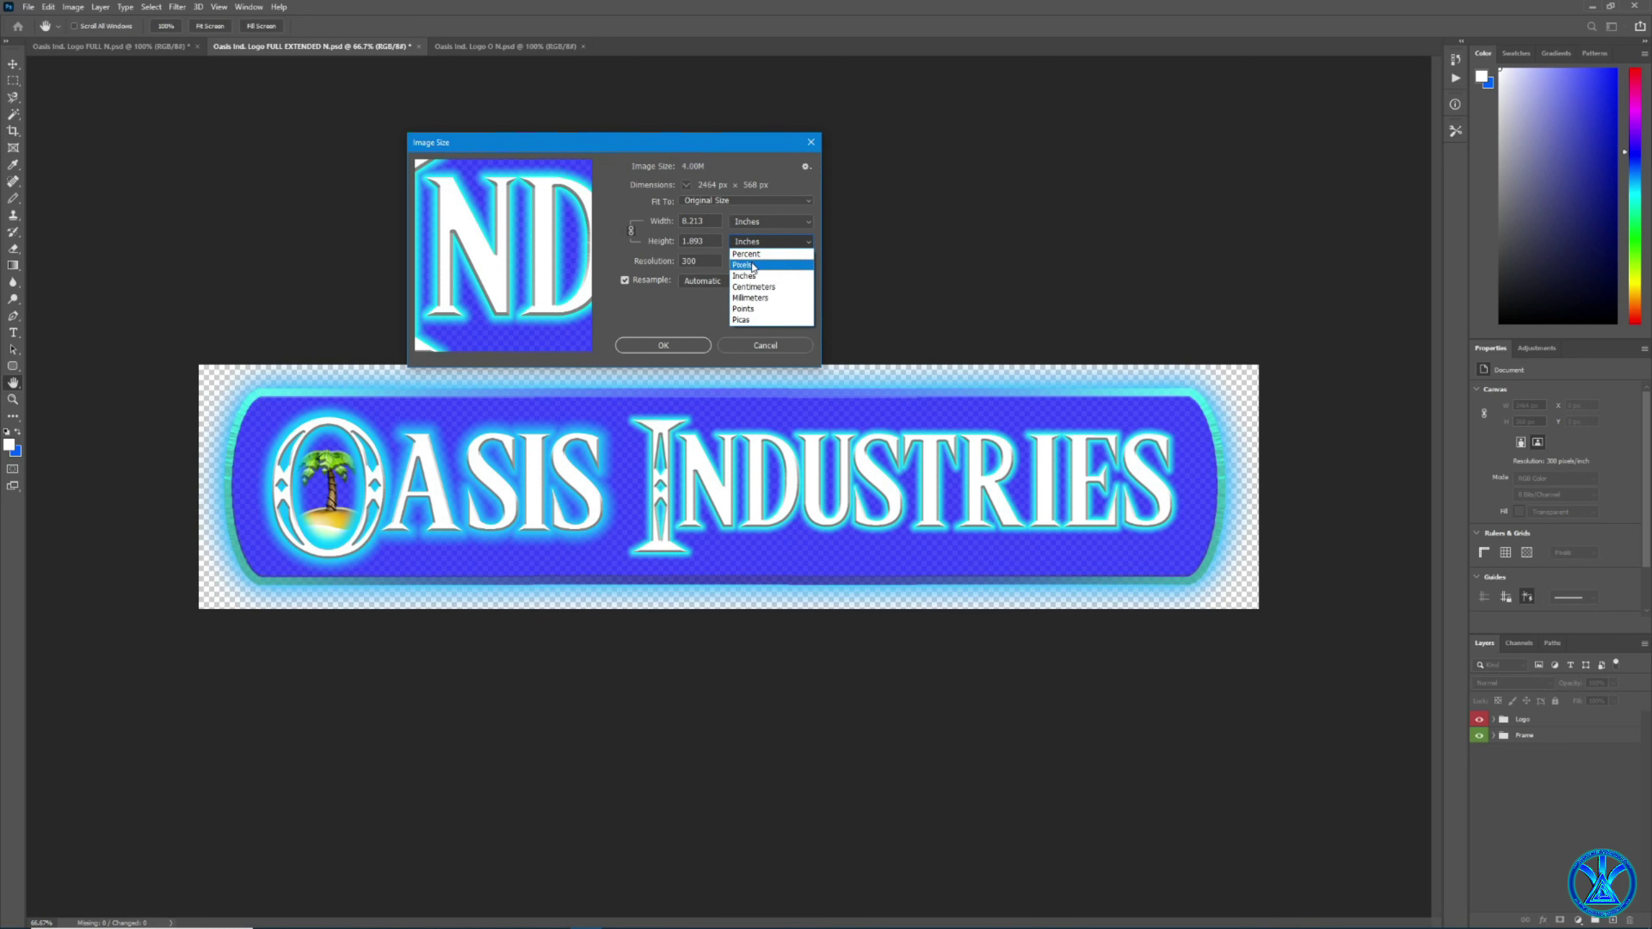
pyautogui.click(752, 262)
pyautogui.click(700, 345)
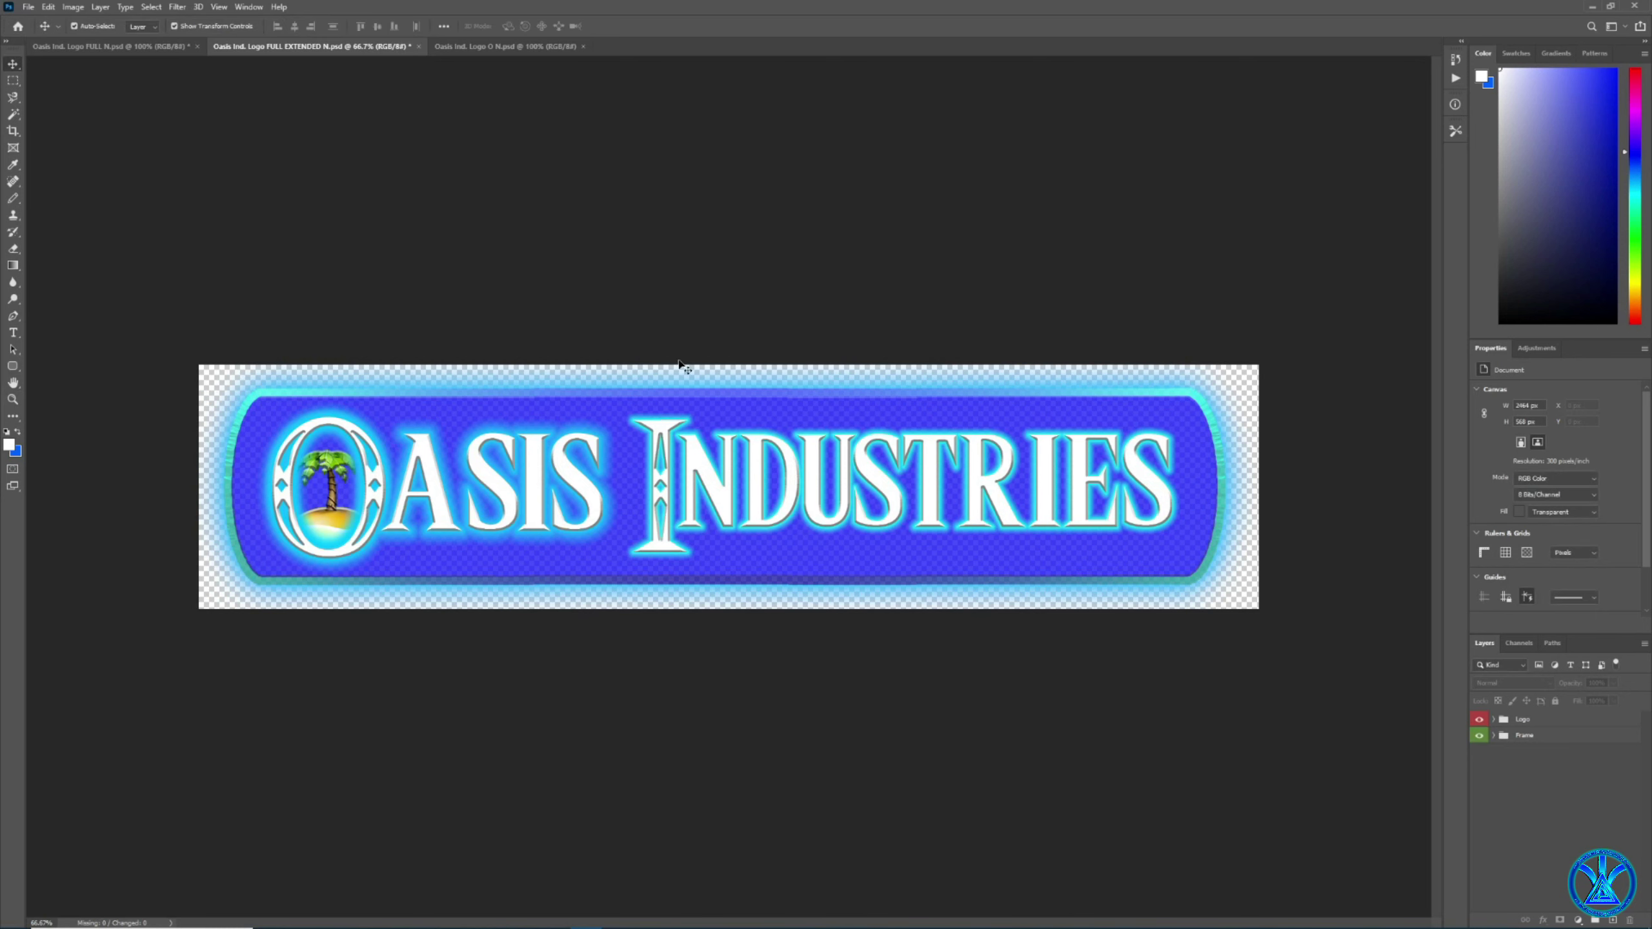
# Bring up the Oasis Ind. Logo O document and compare it with the funnel decal in the ship profile screenshot.
pyautogui.click(505, 47)
pyautogui.click(617, 916)
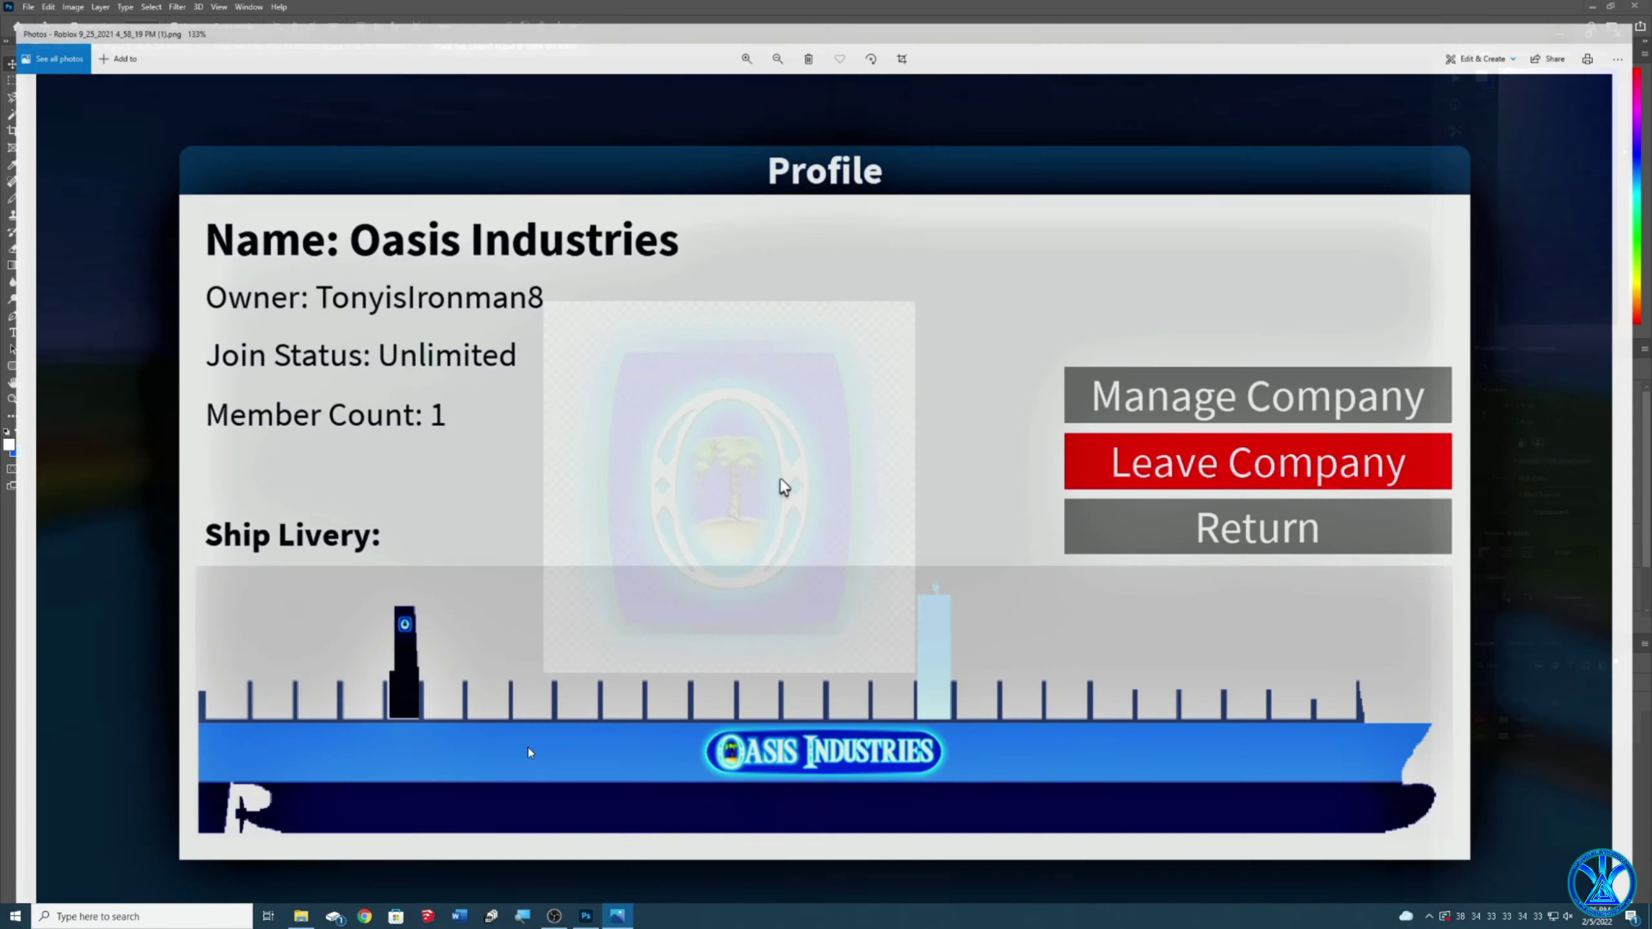
pyautogui.scroll(3, 780, 478)
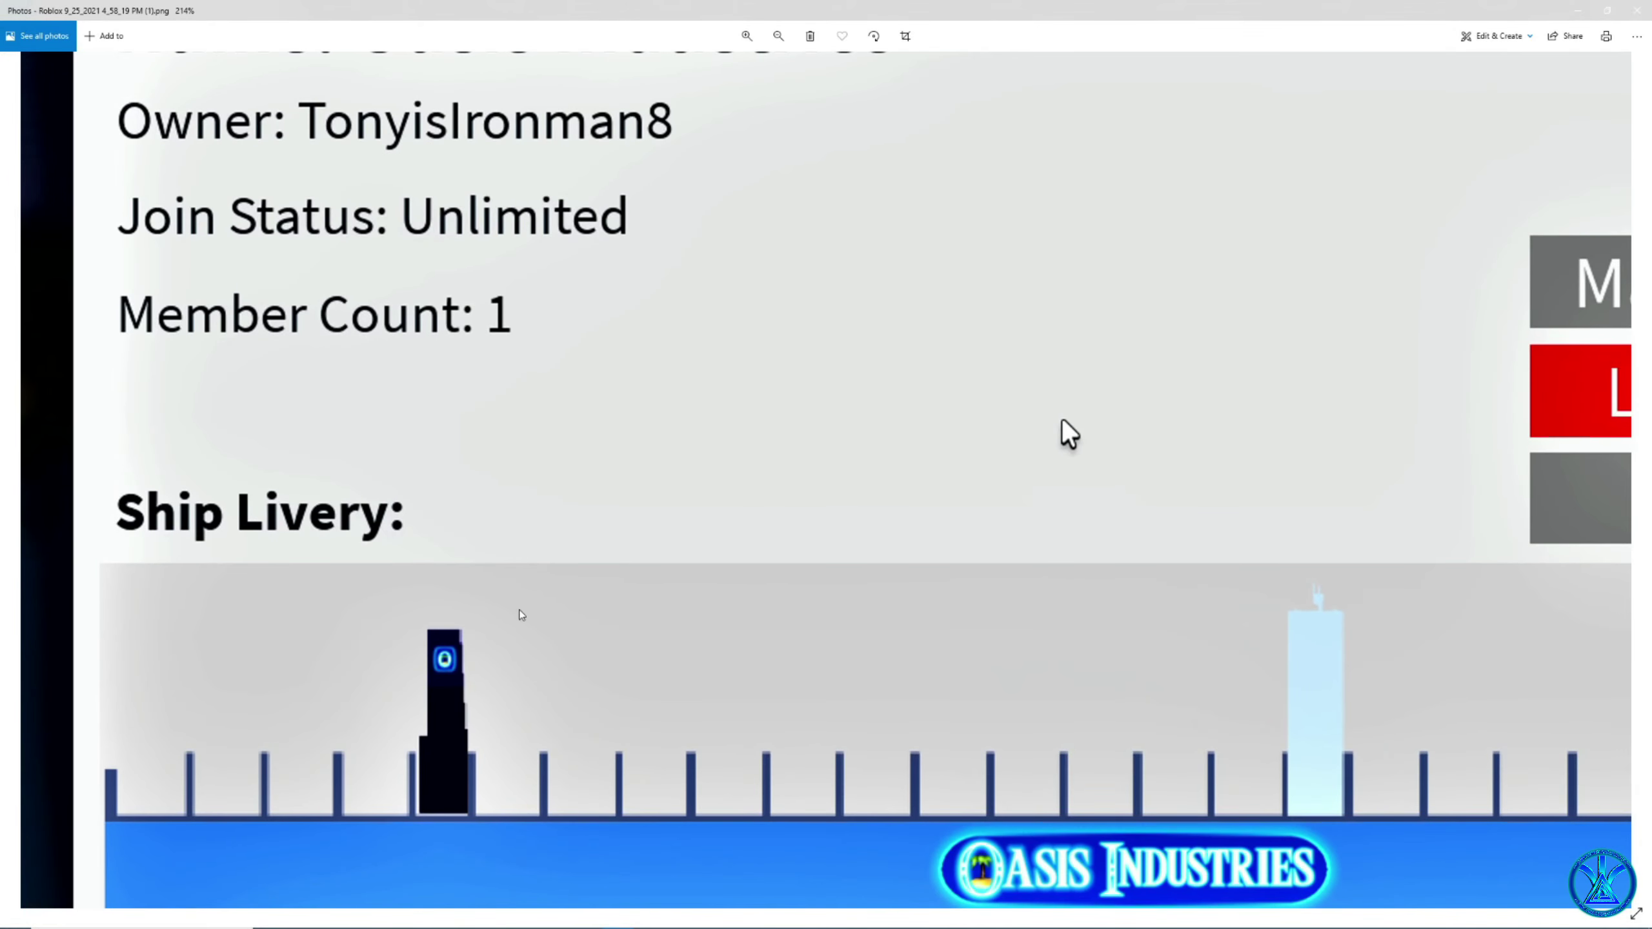
pyautogui.click(1577, 11)
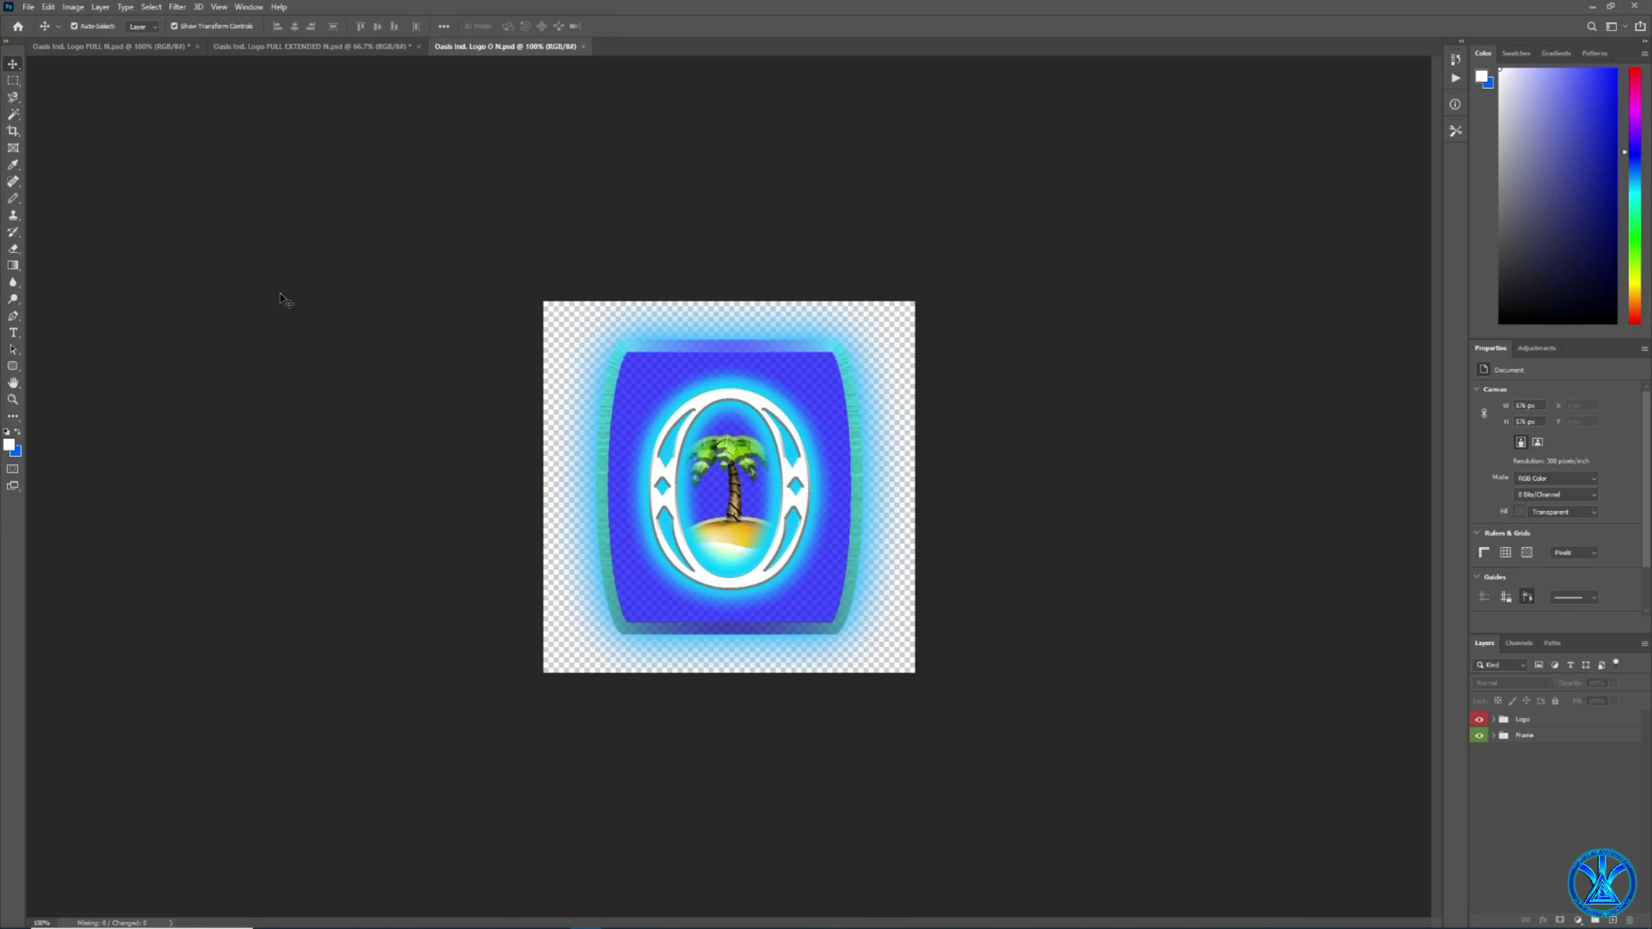
# Check the square O logo's image size in pixels and inches, leaving the units on pixels.
pyautogui.click(72, 7)
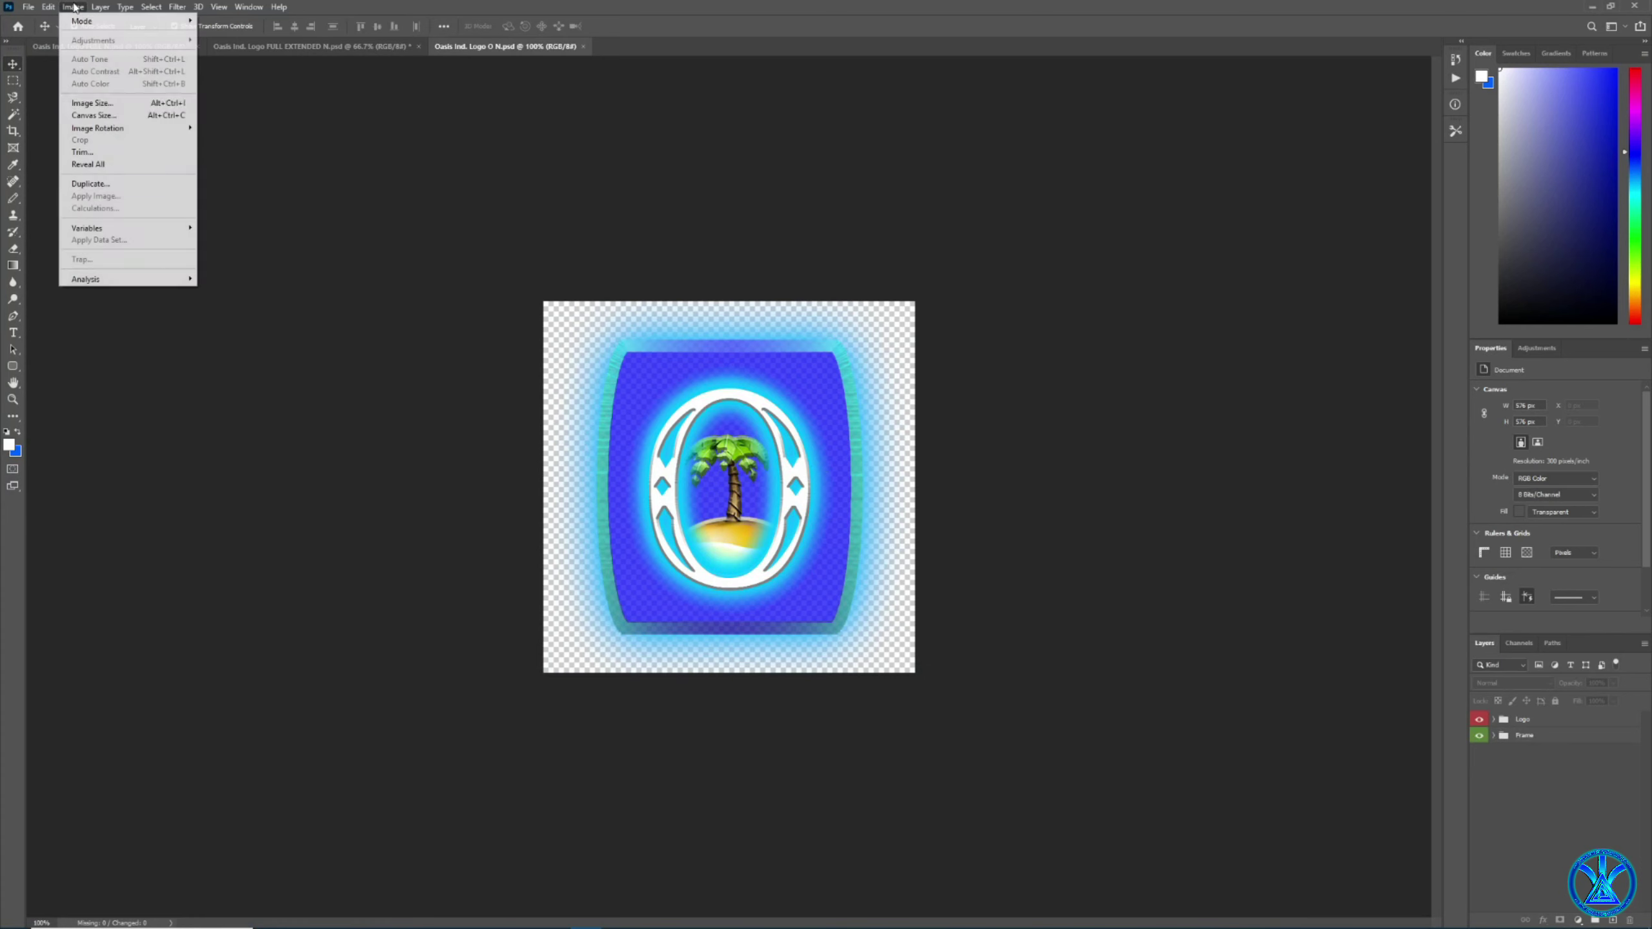
pyautogui.click(113, 106)
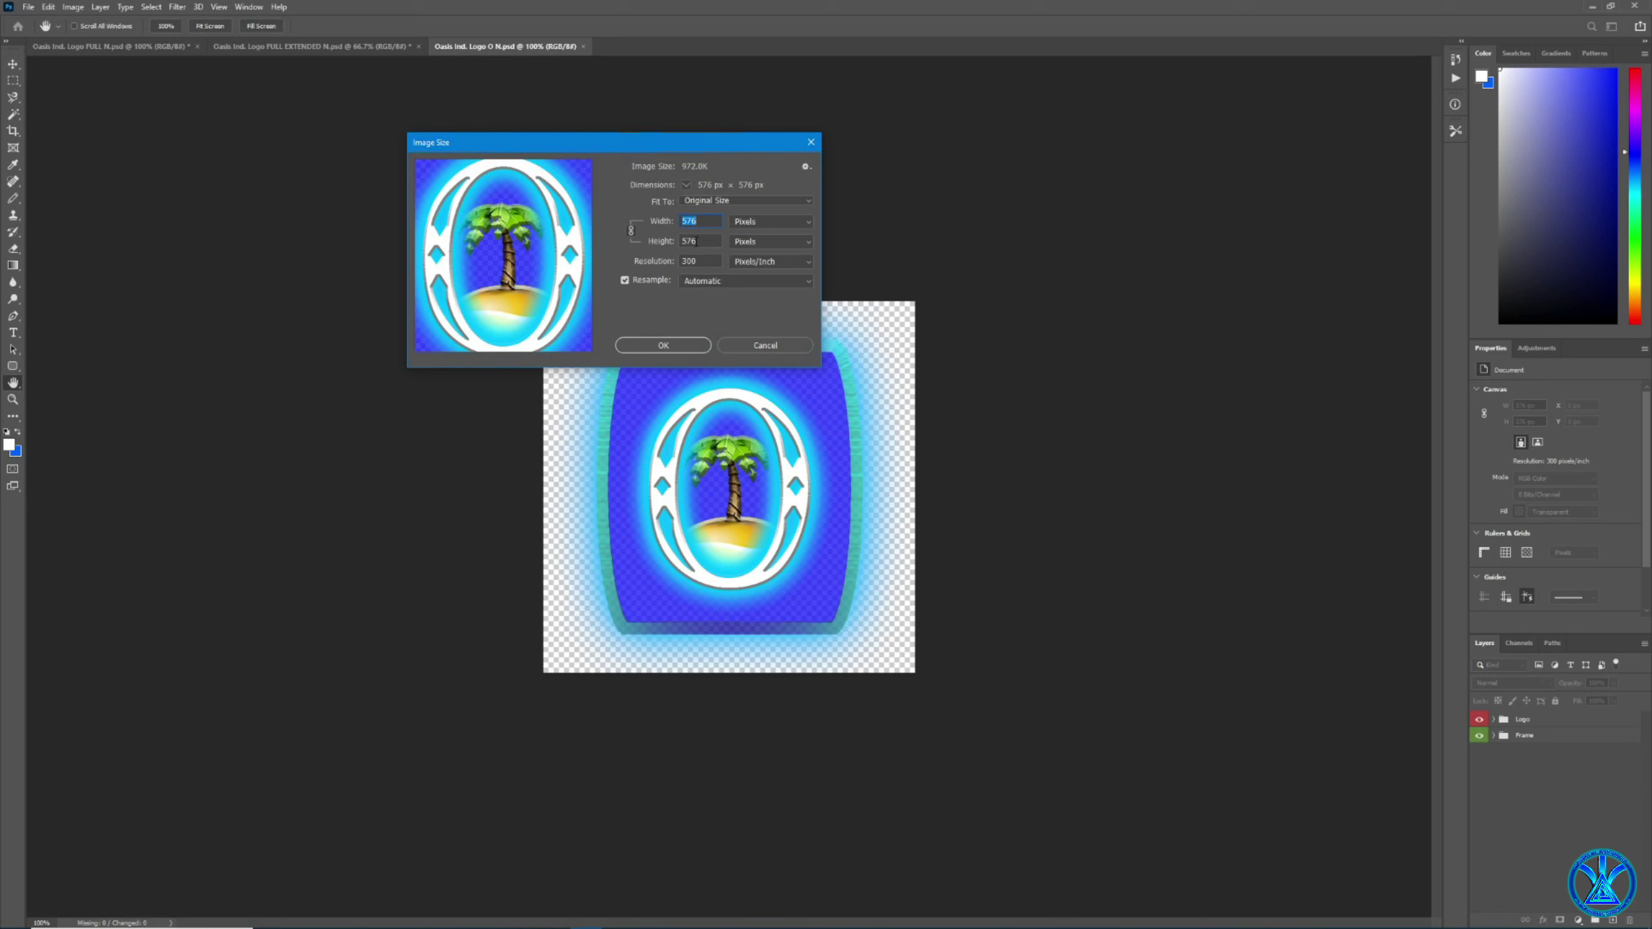
pyautogui.click(748, 242)
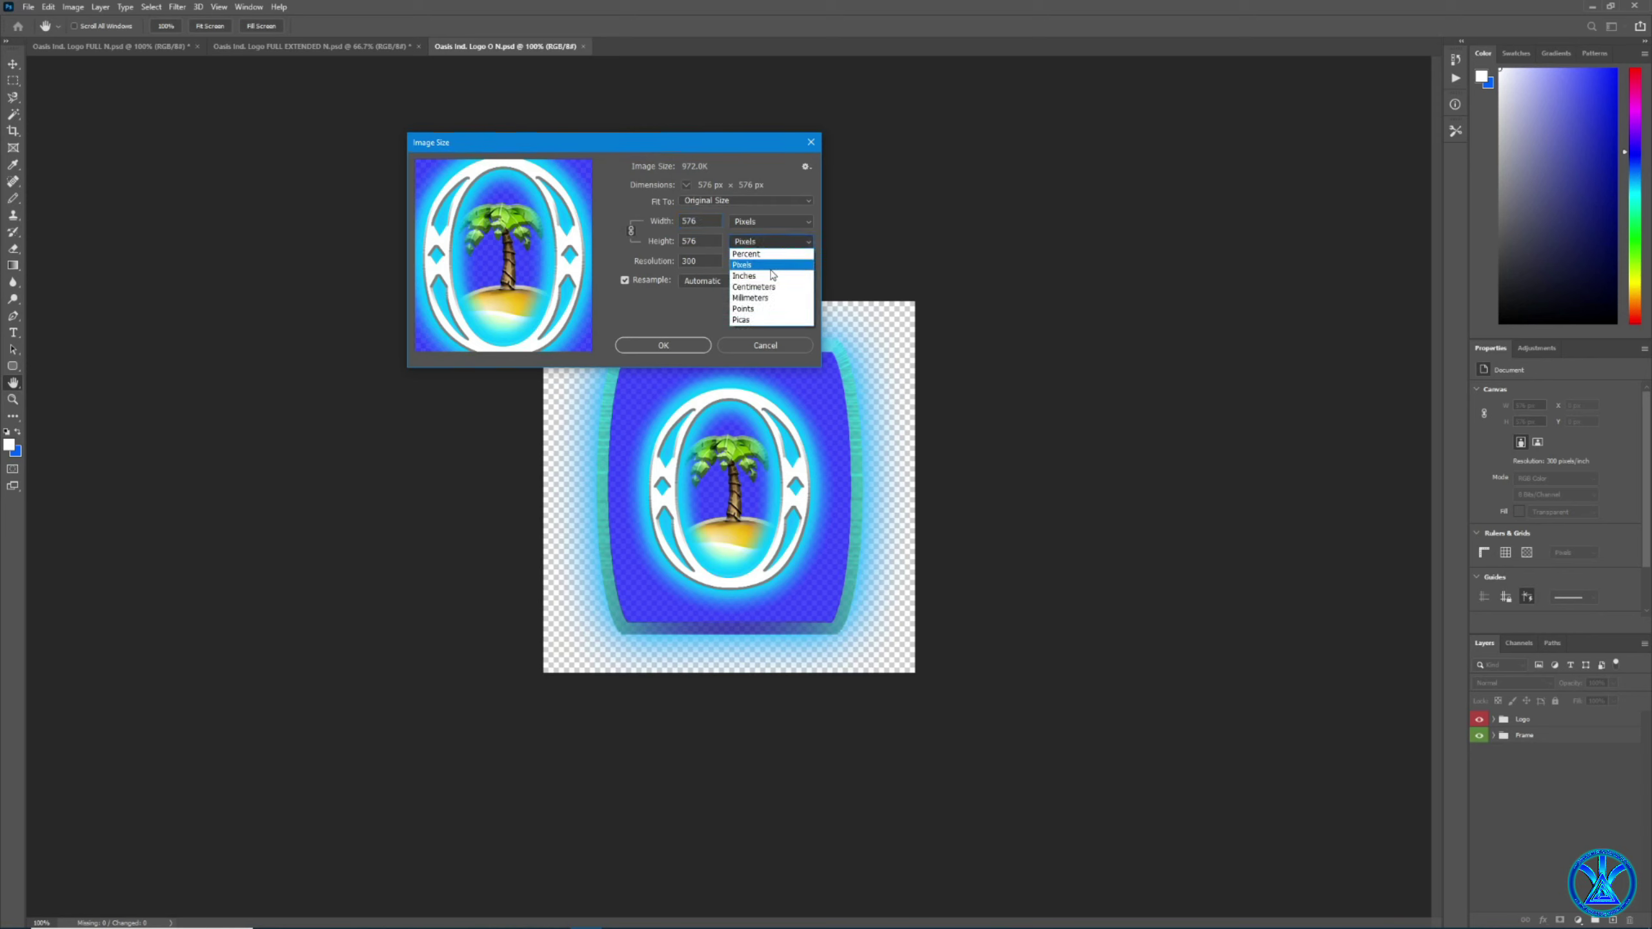
pyautogui.click(753, 270)
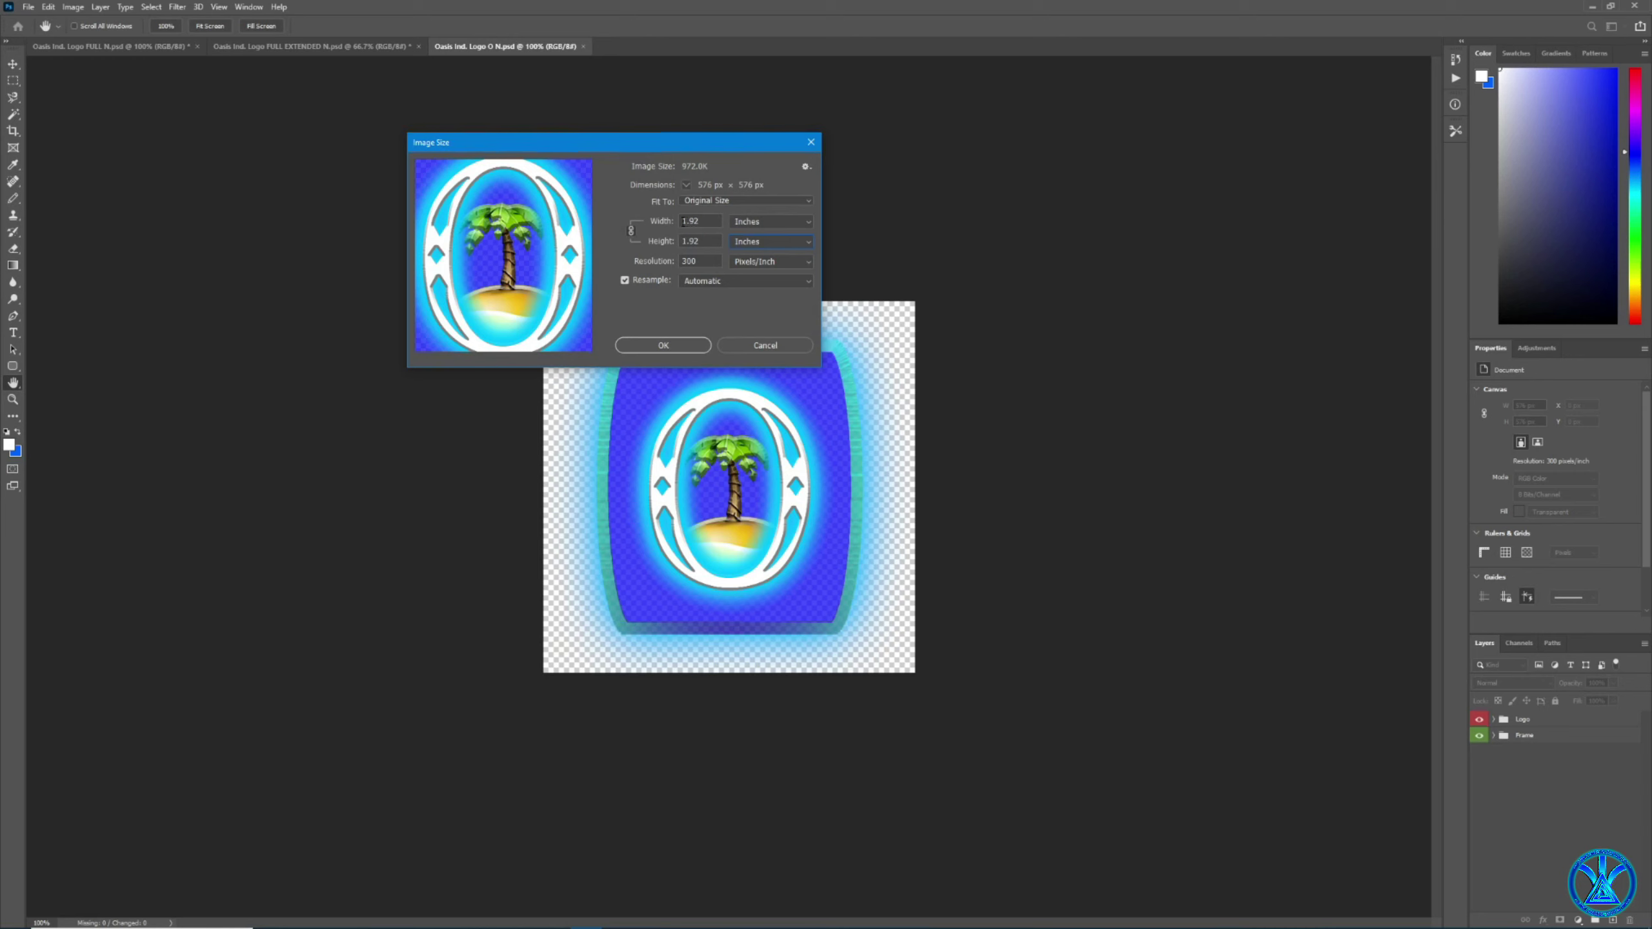
pyautogui.click(744, 242)
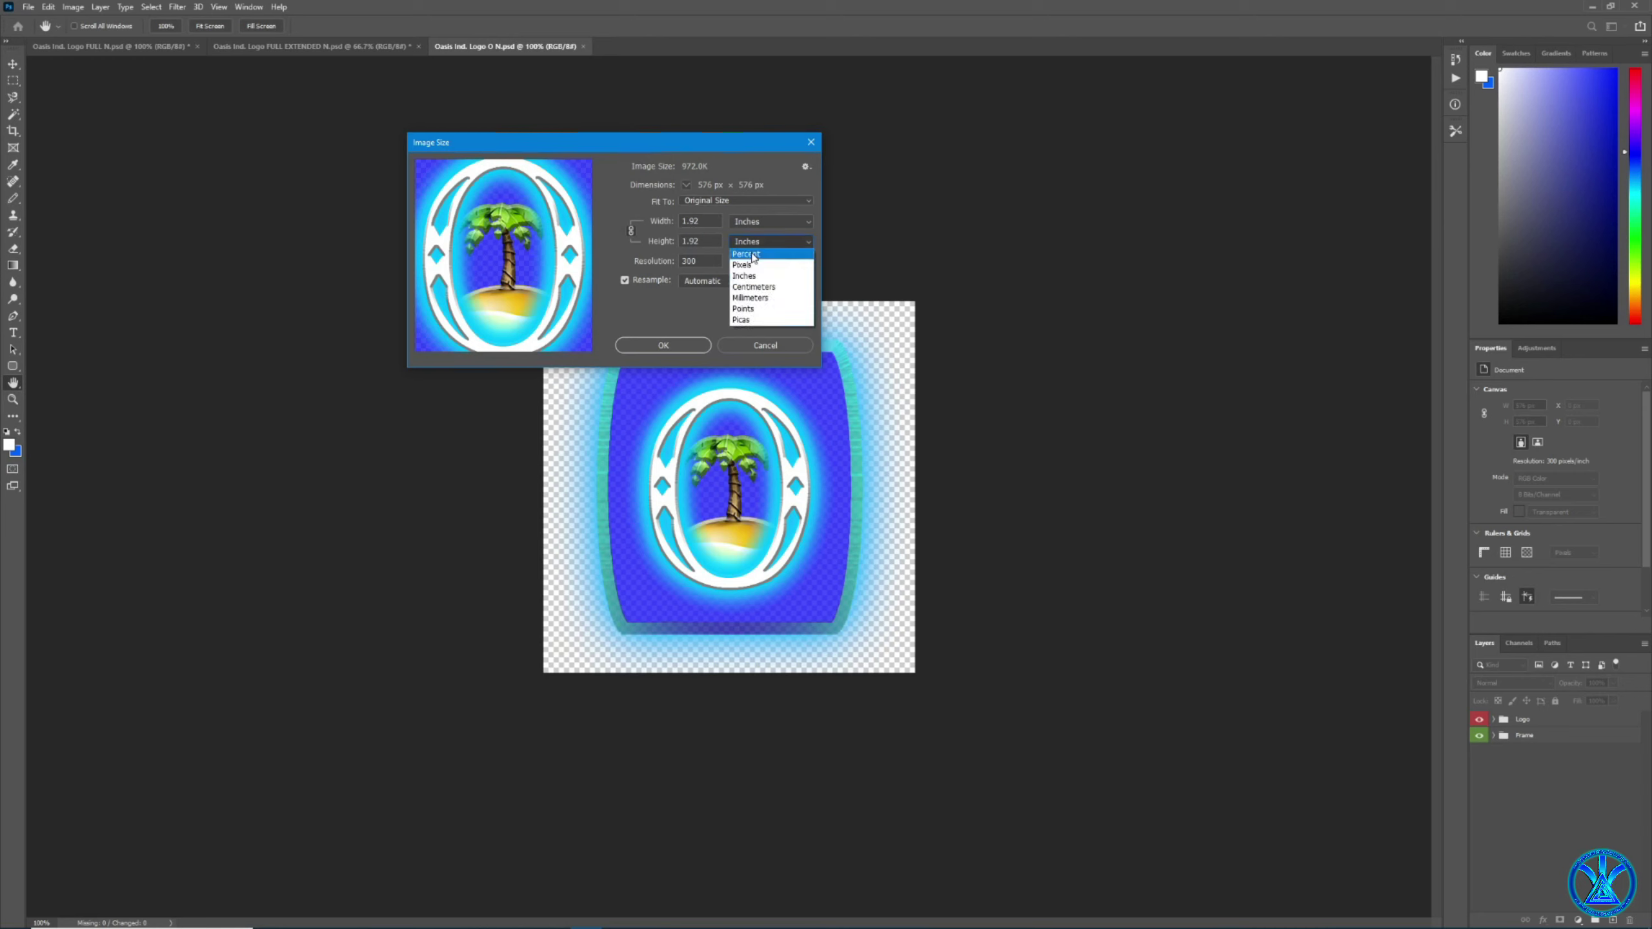
pyautogui.click(751, 269)
pyautogui.click(663, 346)
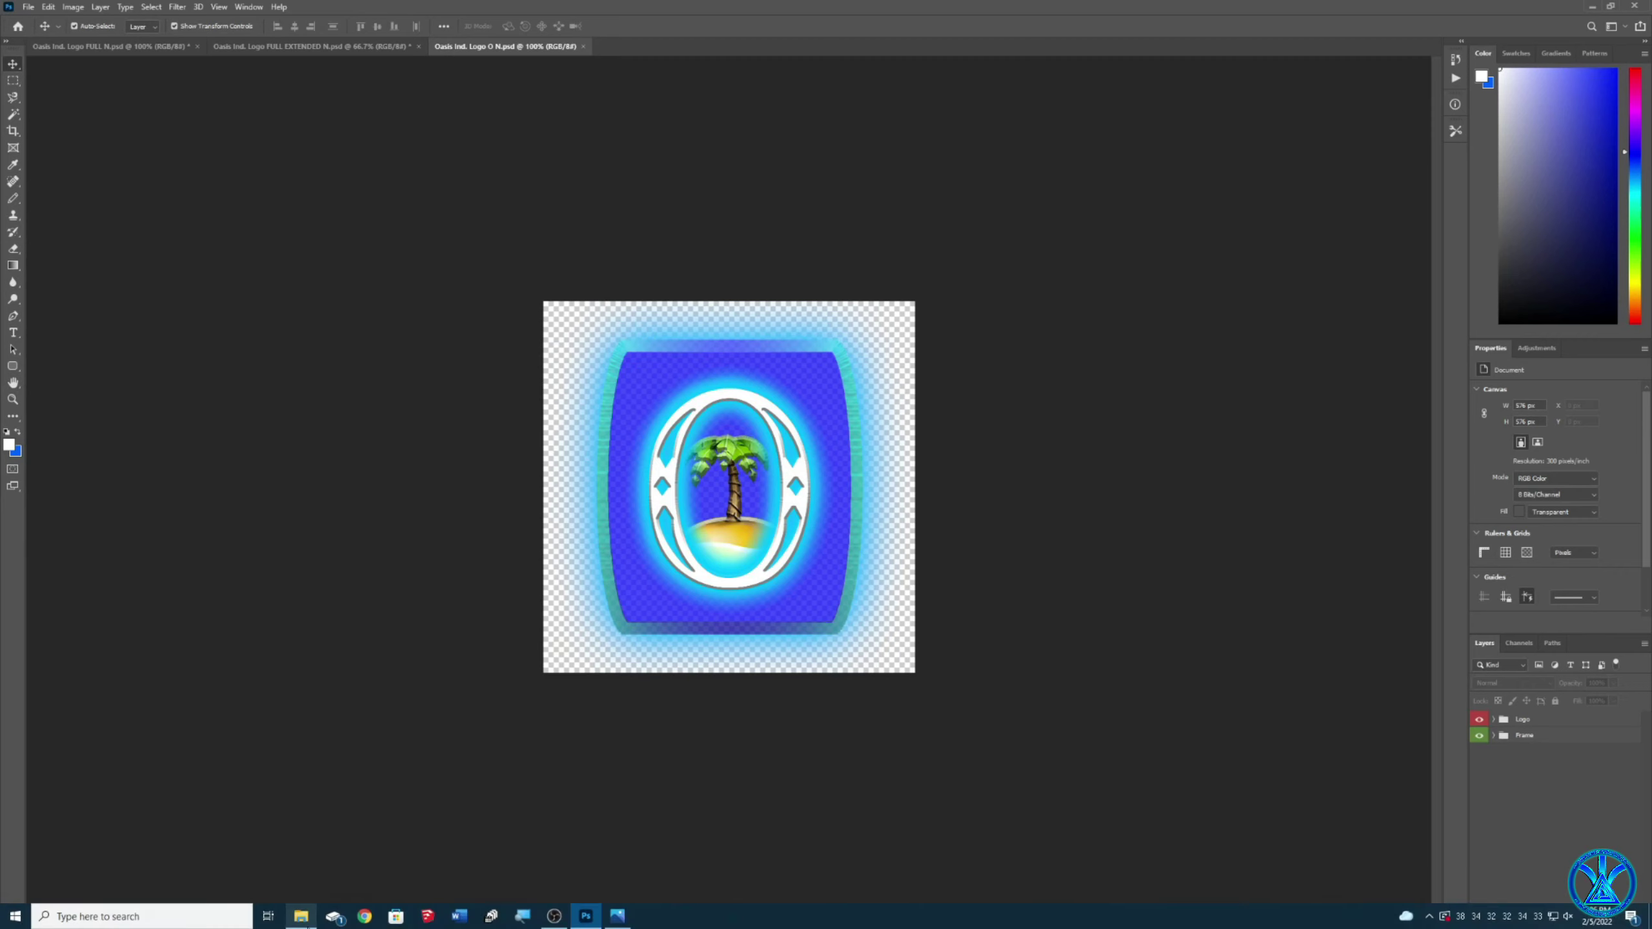
# Open Chat Box BOTW.png from the Livery Design Images folder as a new Photoshop document.
pyautogui.click(301, 919)
pyautogui.doubleClick(703, 383)
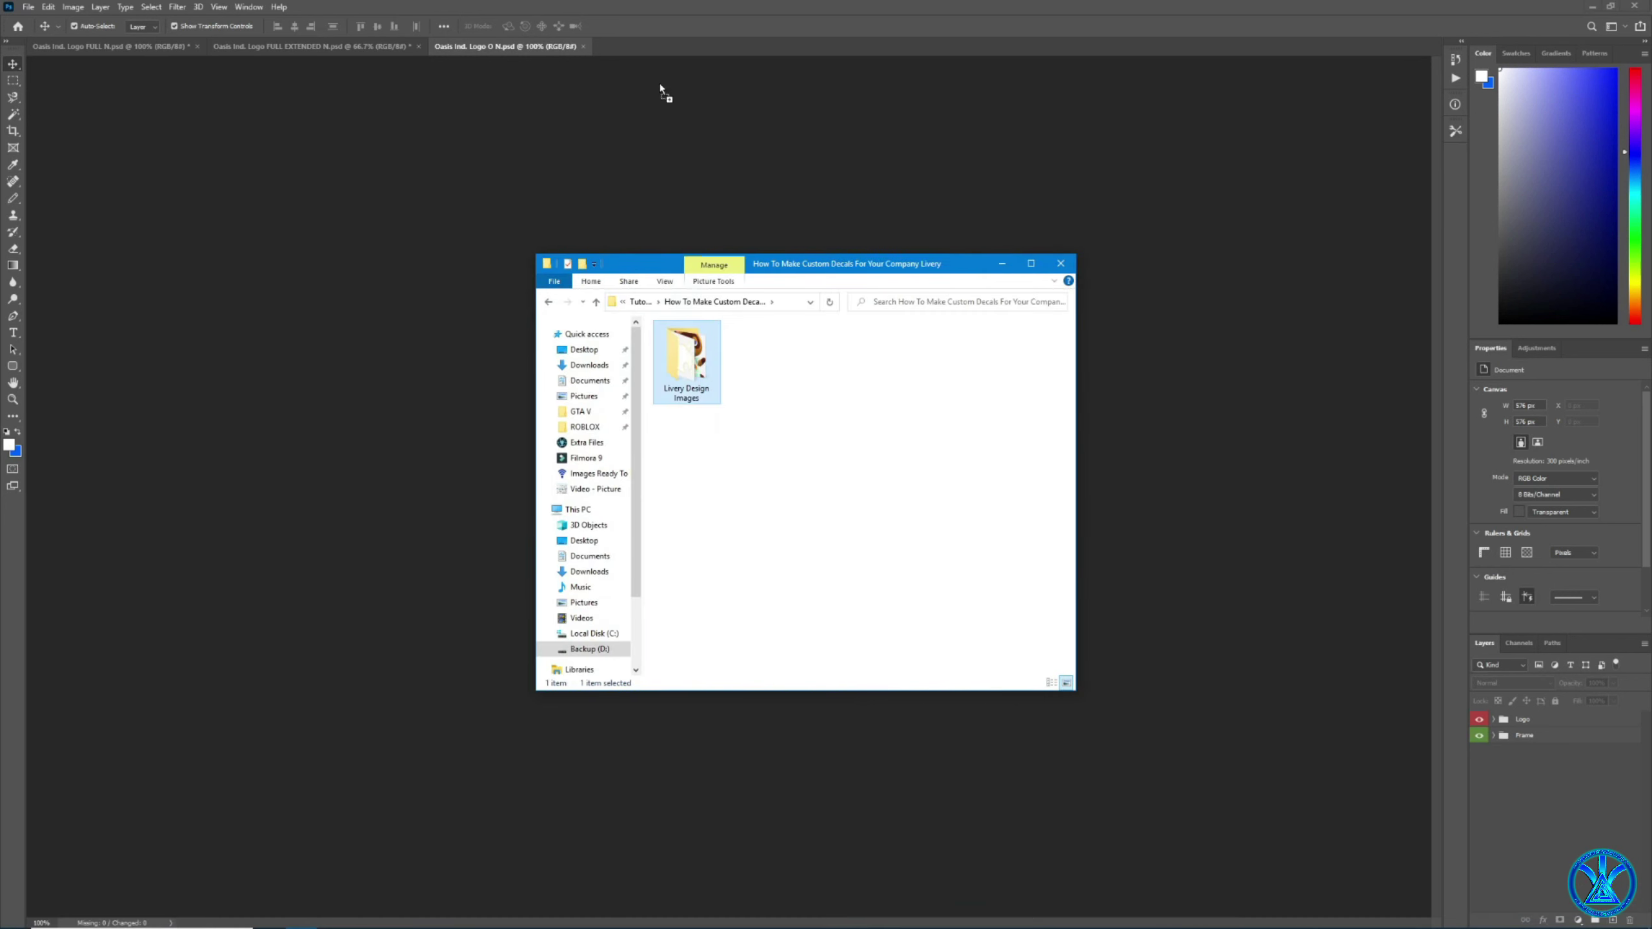
pyautogui.doubleClick(688, 365)
pyautogui.moveTo(756, 377); pyautogui.dragTo(700, 42)
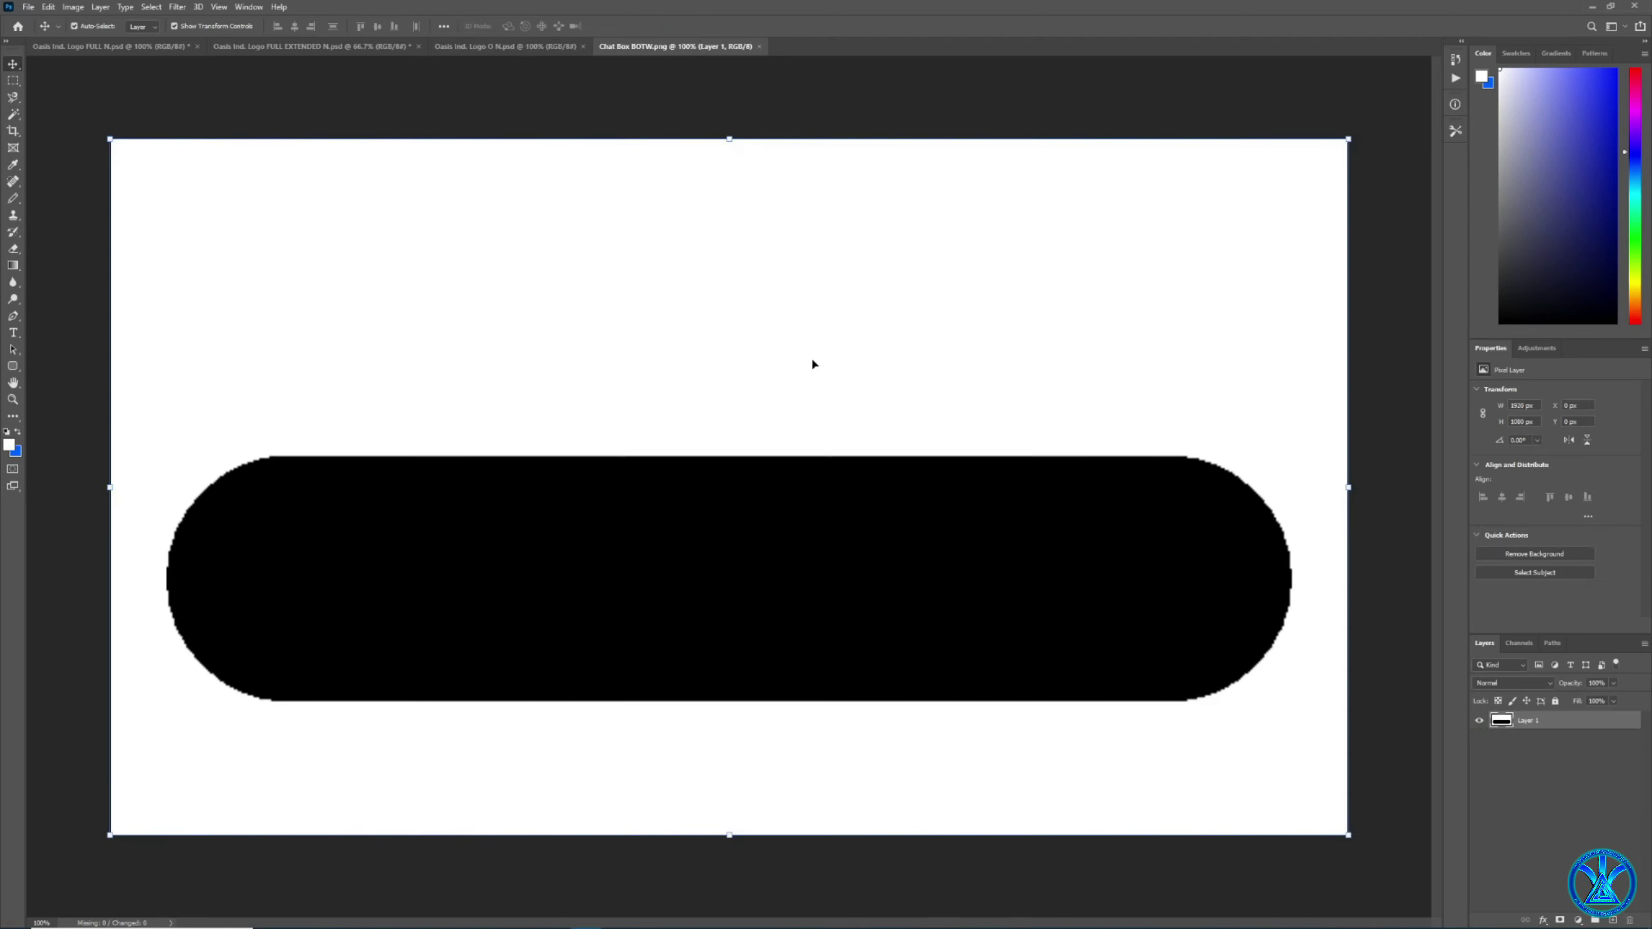
# Select the black rounded shape with the Magic Wand, invert the selection and delete the white background.
pyautogui.click(13, 114)
pyautogui.click(534, 541)
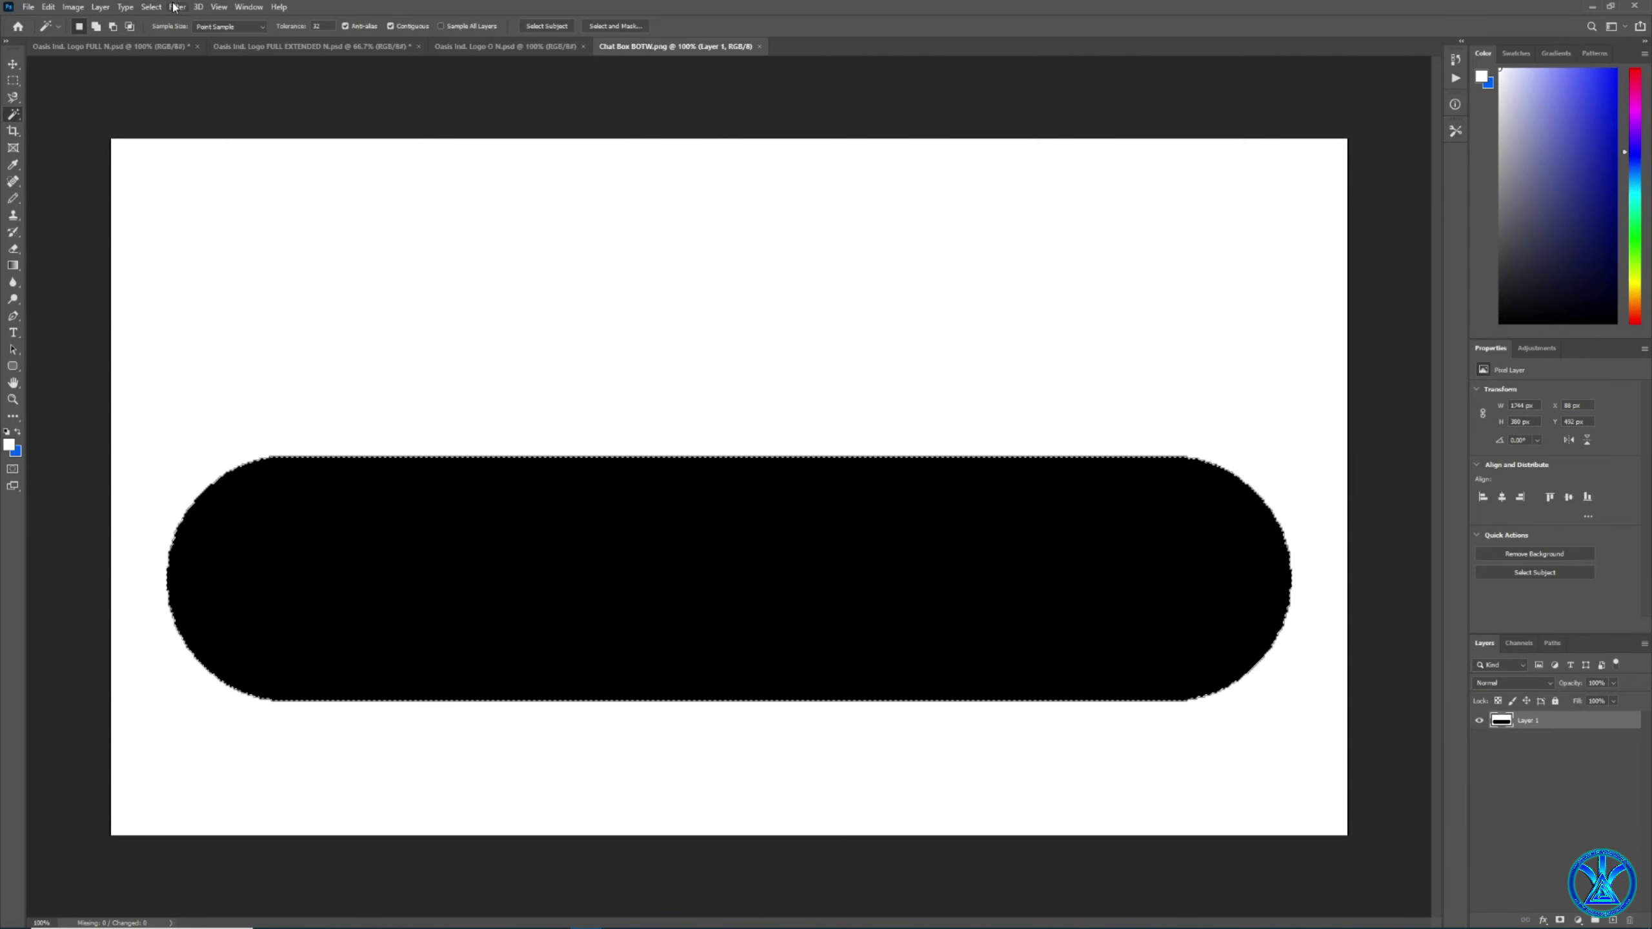
pyautogui.click(151, 6)
pyautogui.click(163, 57)
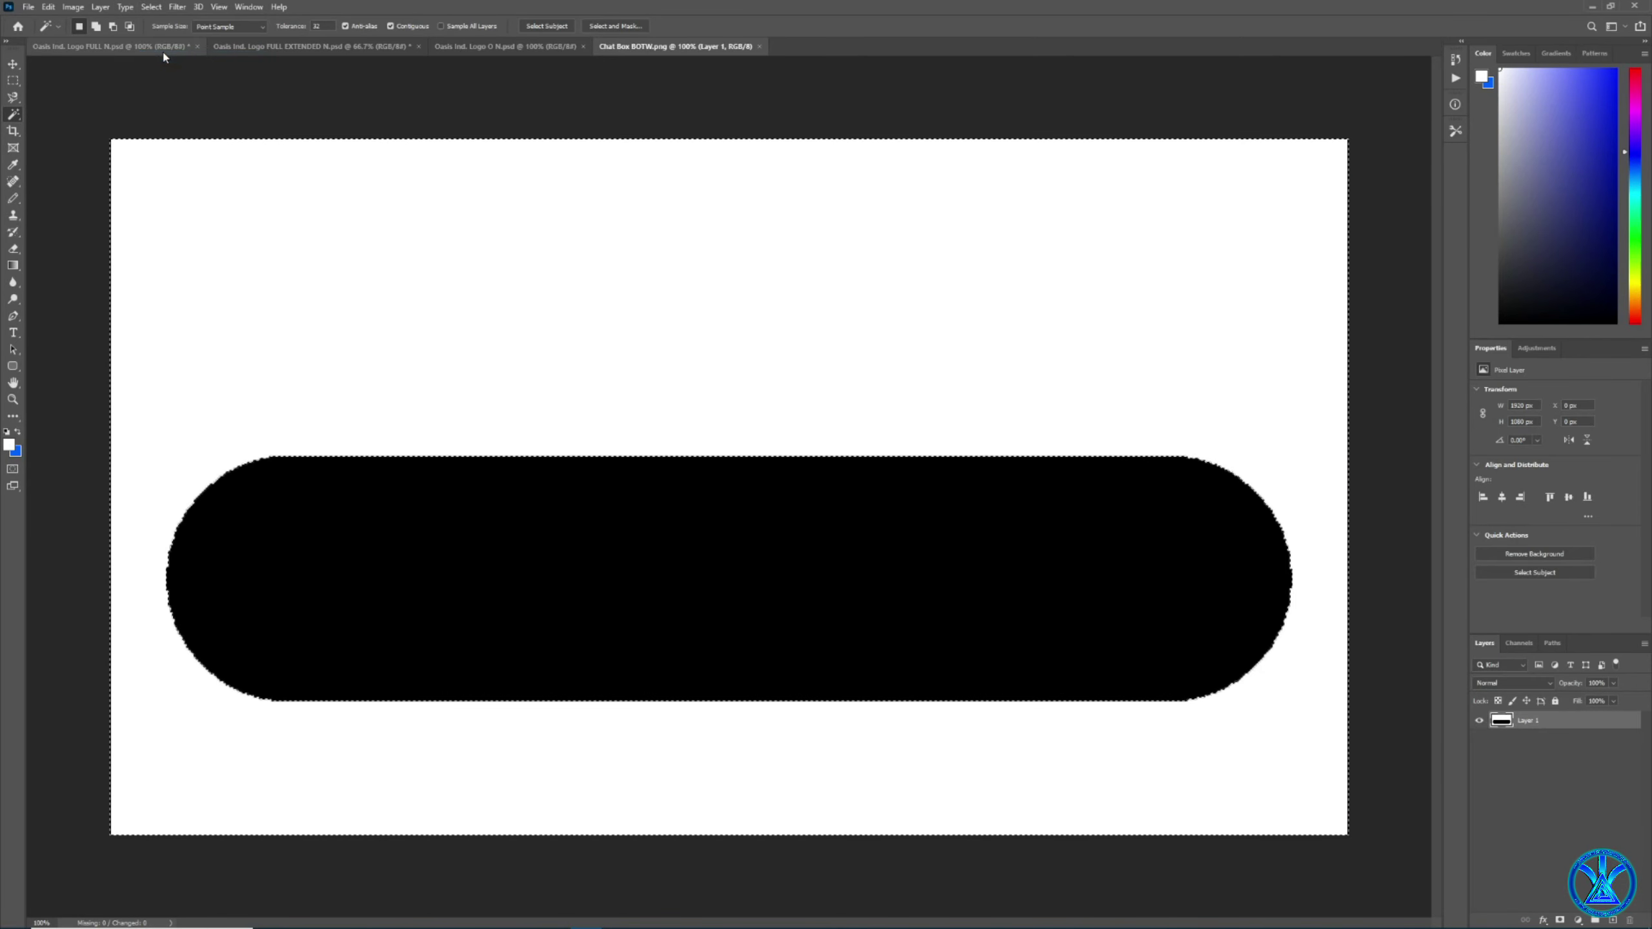
pyautogui.press('Delete')
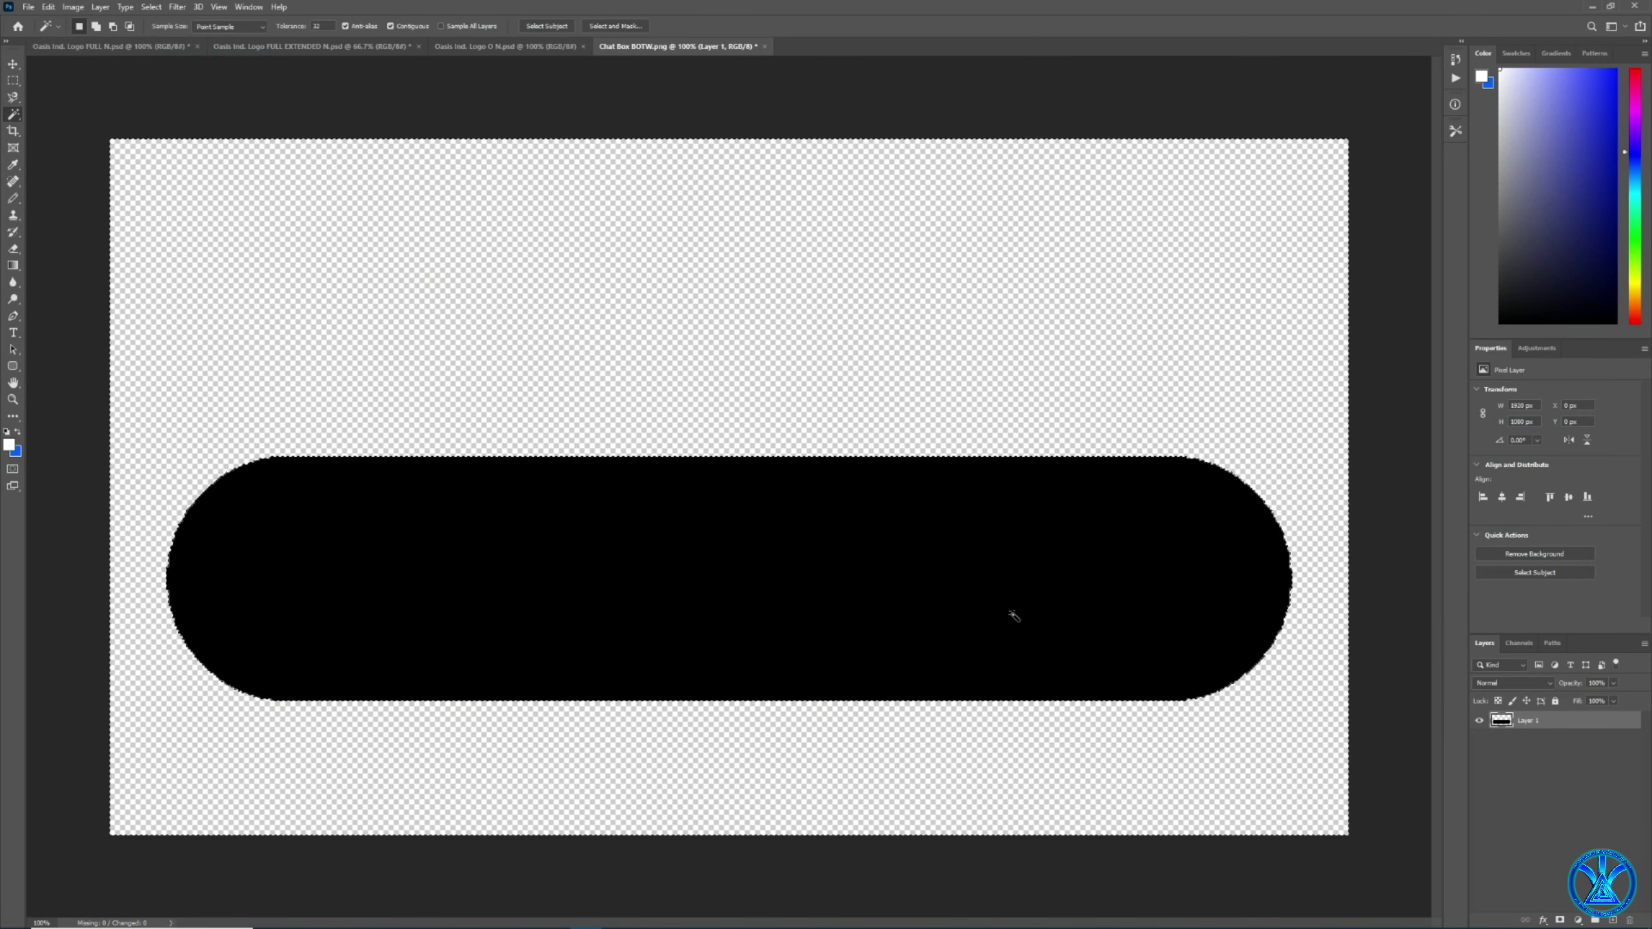
# Deselect everything and move the black rounded shape up to the vertical centre of the canvas.
pyautogui.click(12, 65)
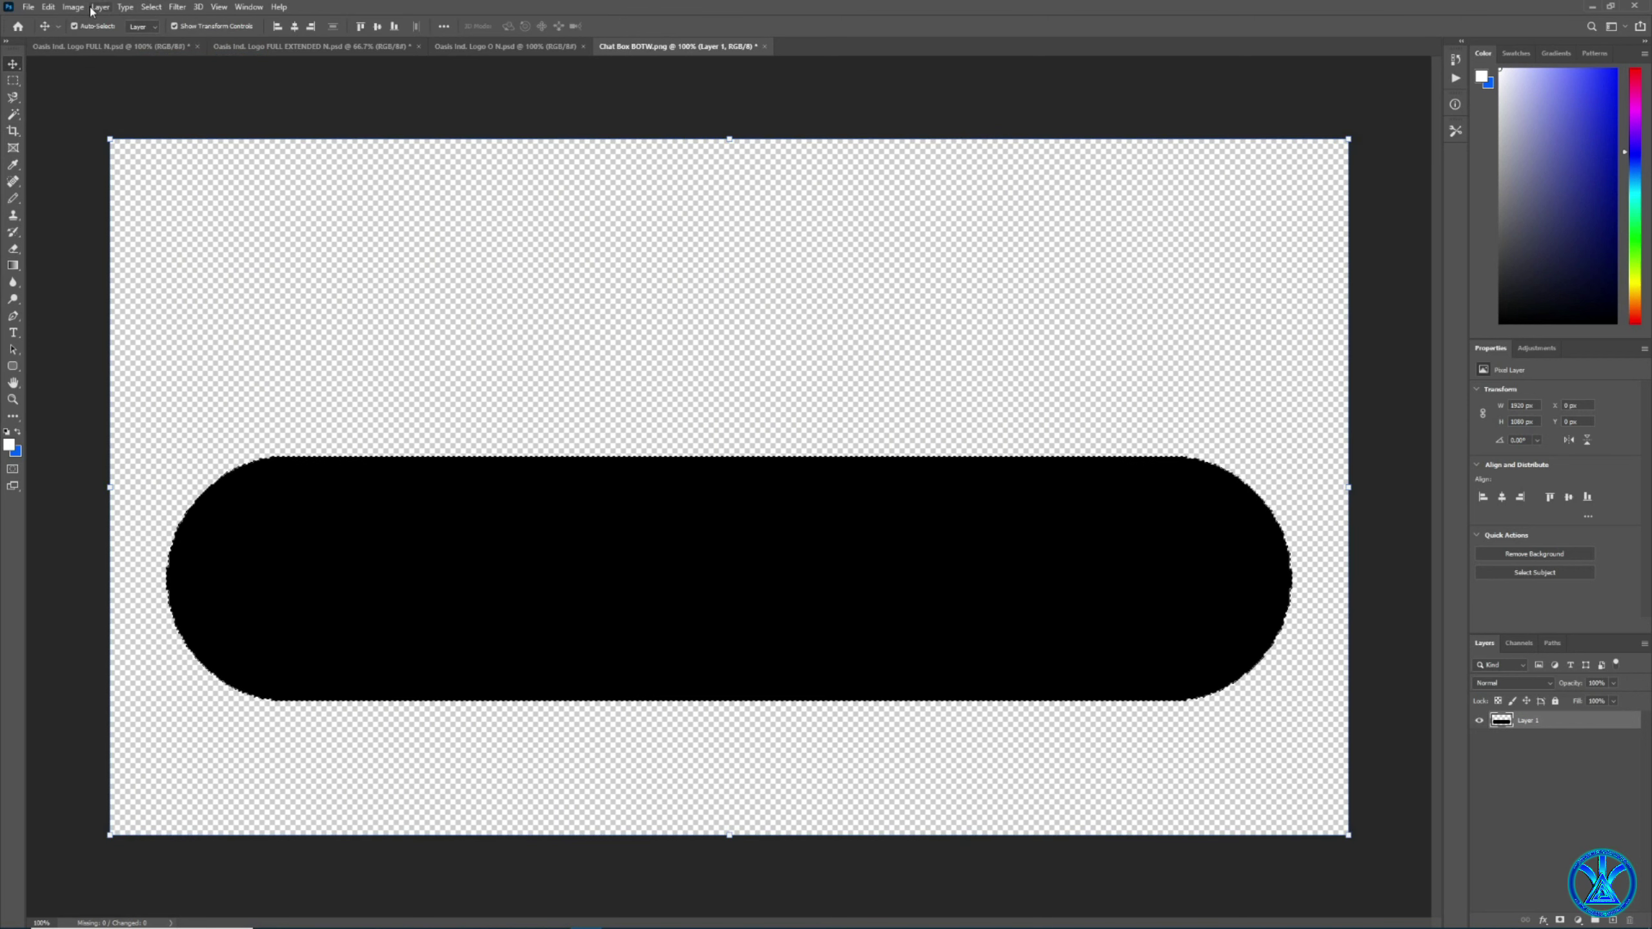
pyautogui.click(151, 7)
pyautogui.click(171, 36)
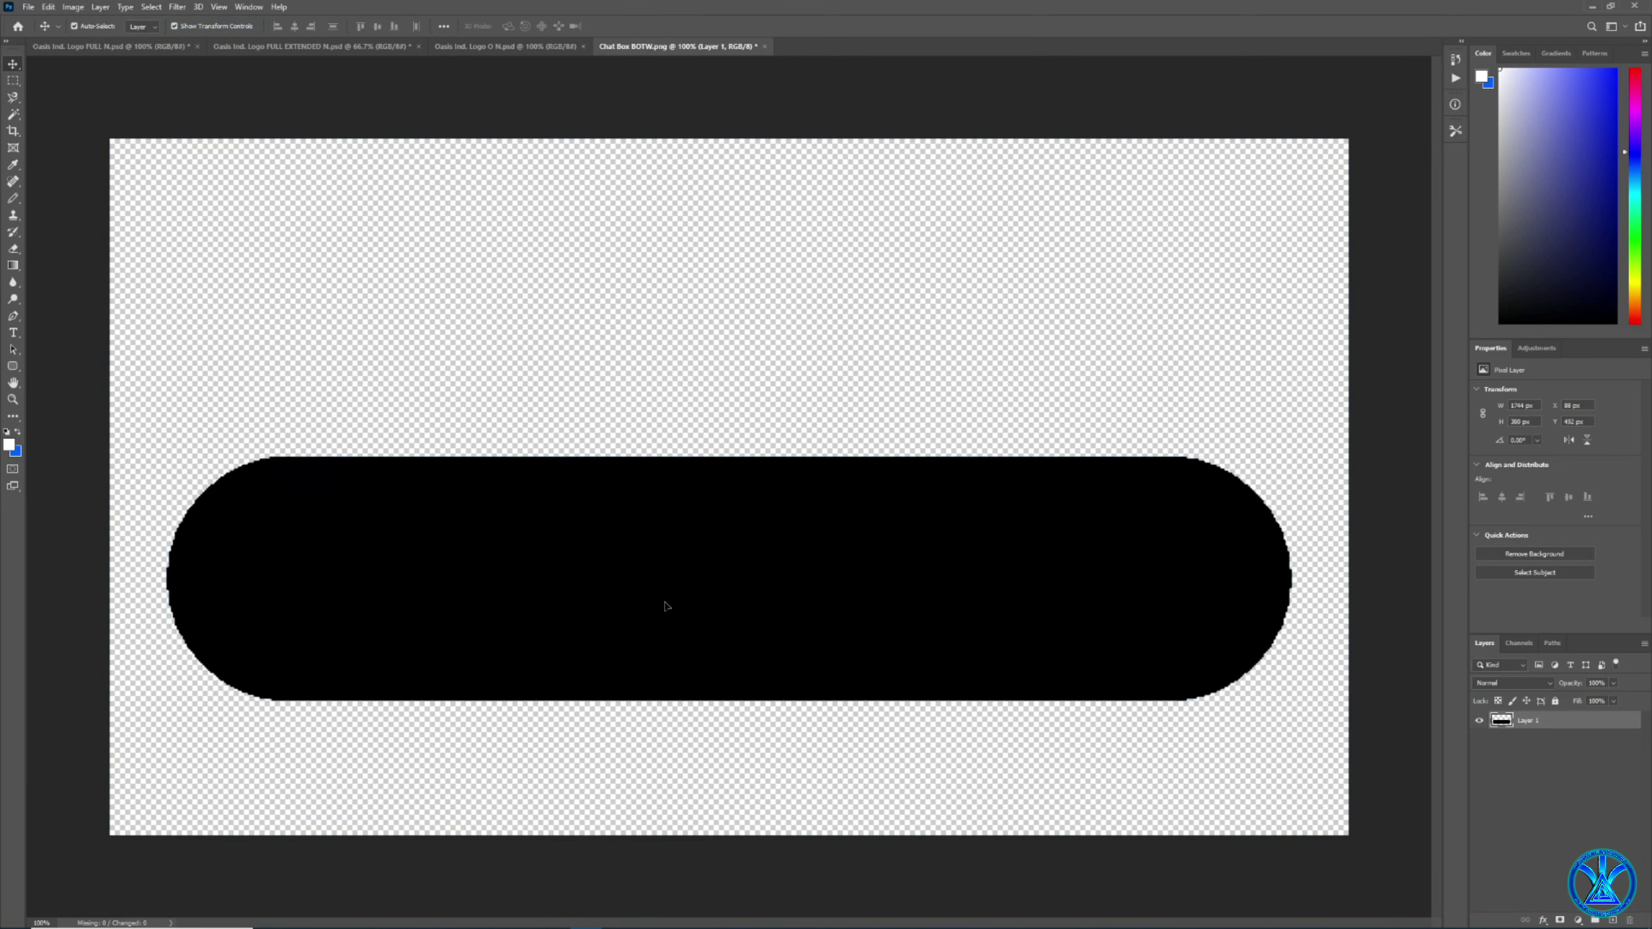
pyautogui.moveTo(663, 602); pyautogui.dragTo(663, 518)
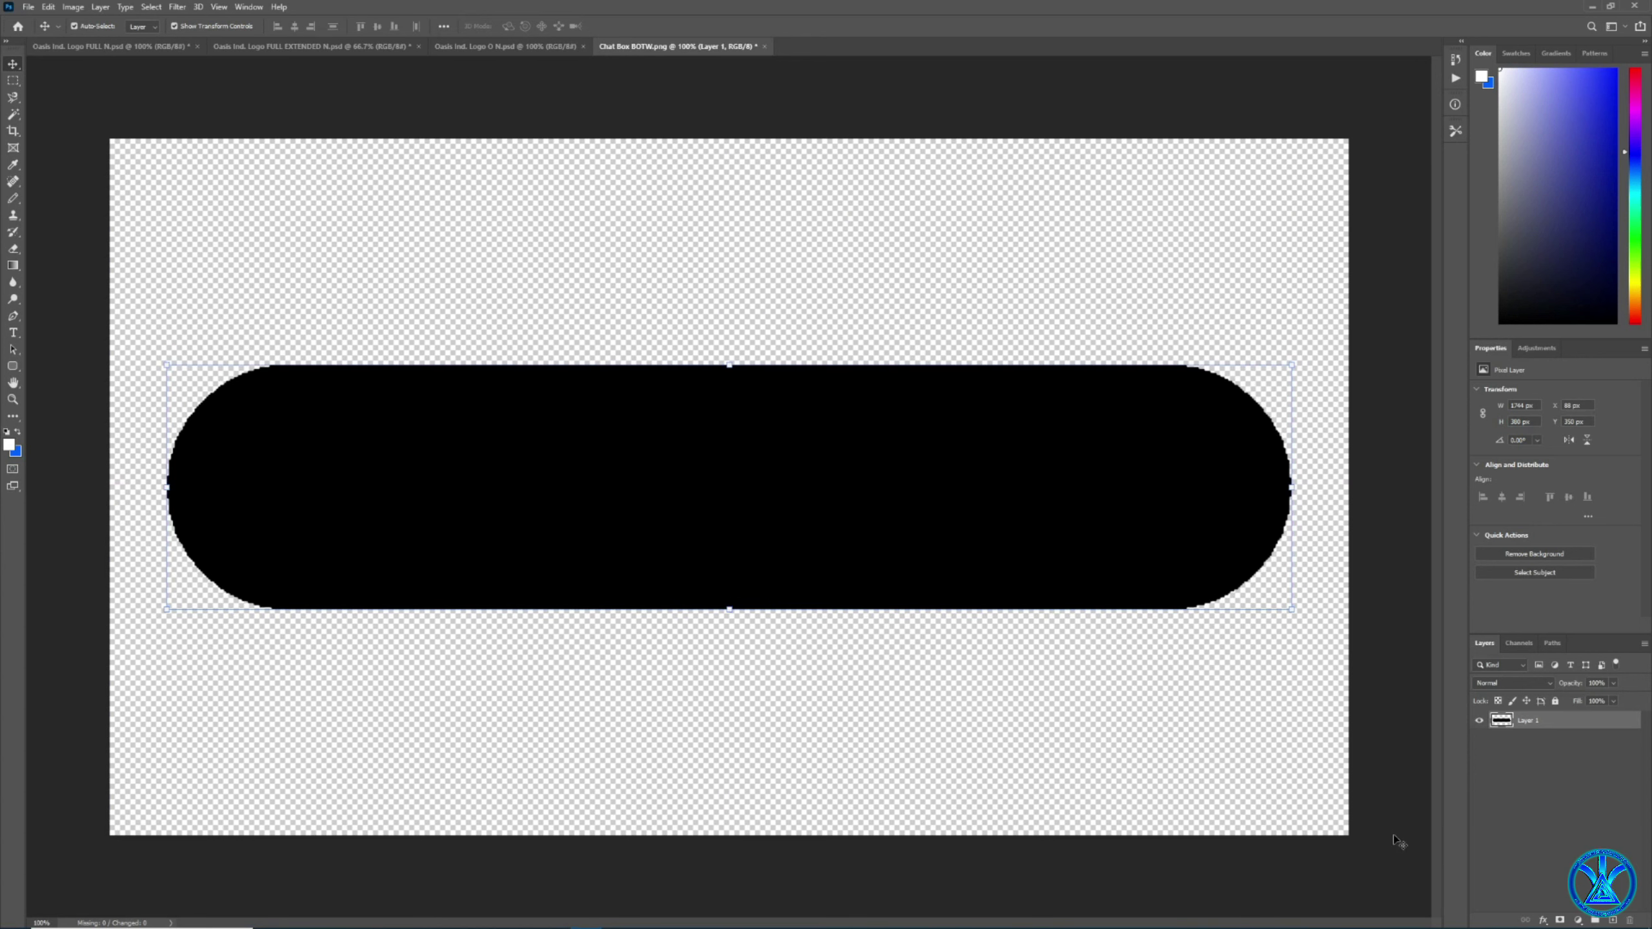
pyautogui.click(1280, 755)
# Check the pixel dimensions of the extended Oasis Industries logo again and close the settings without changing them.
pyautogui.click(73, 7)
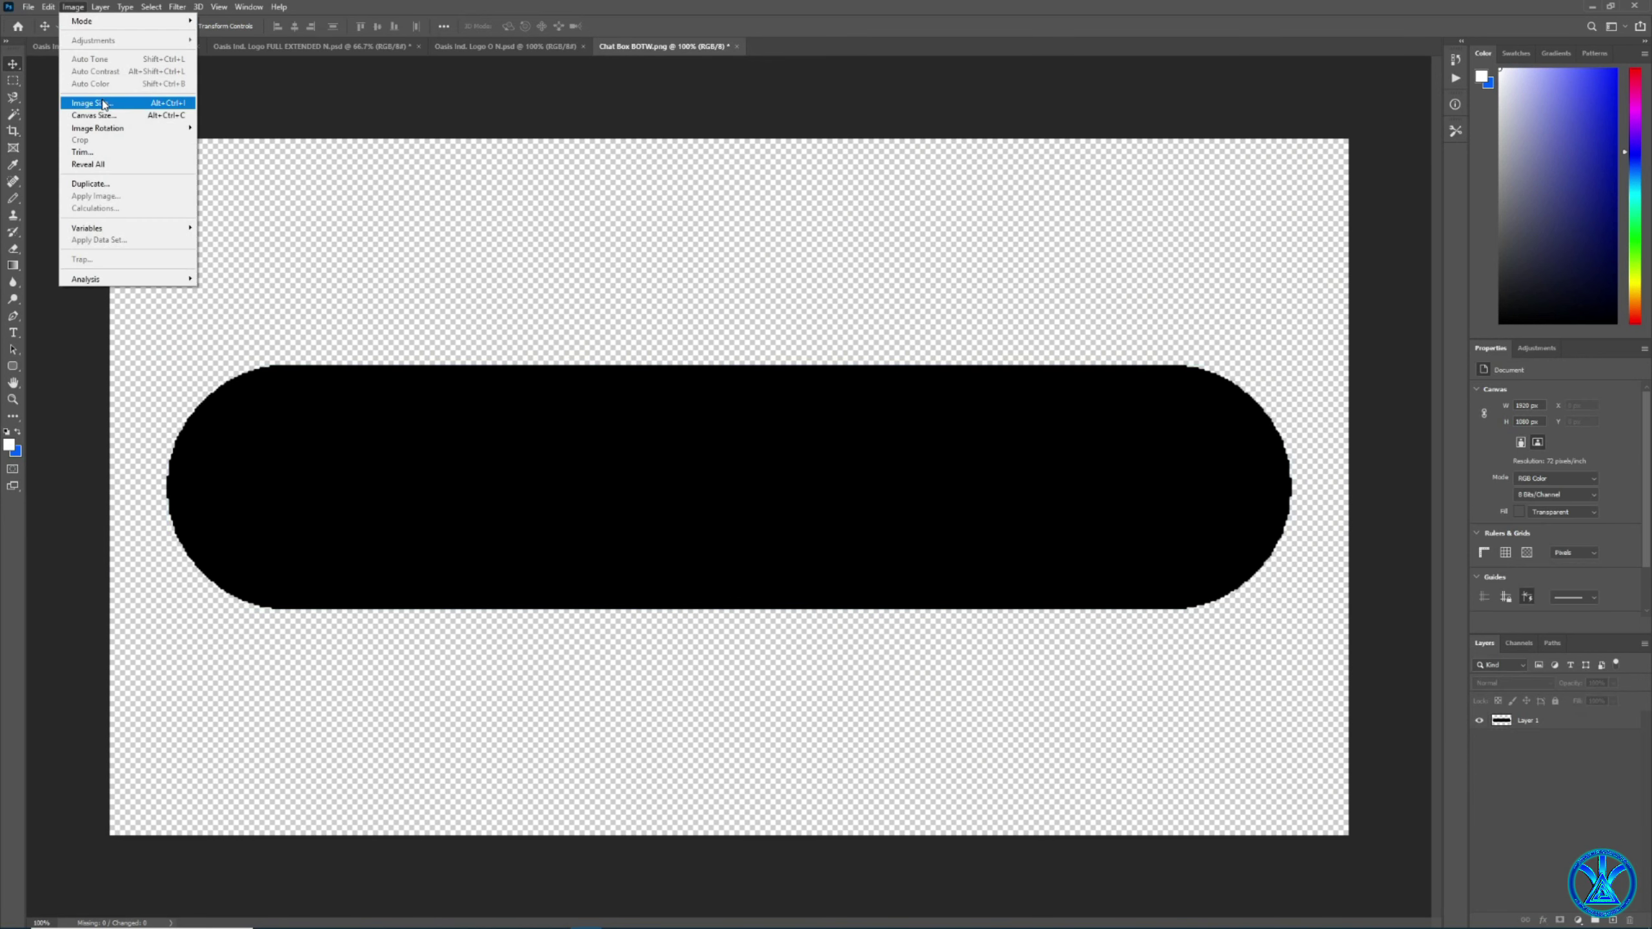
pyautogui.click(218, 48)
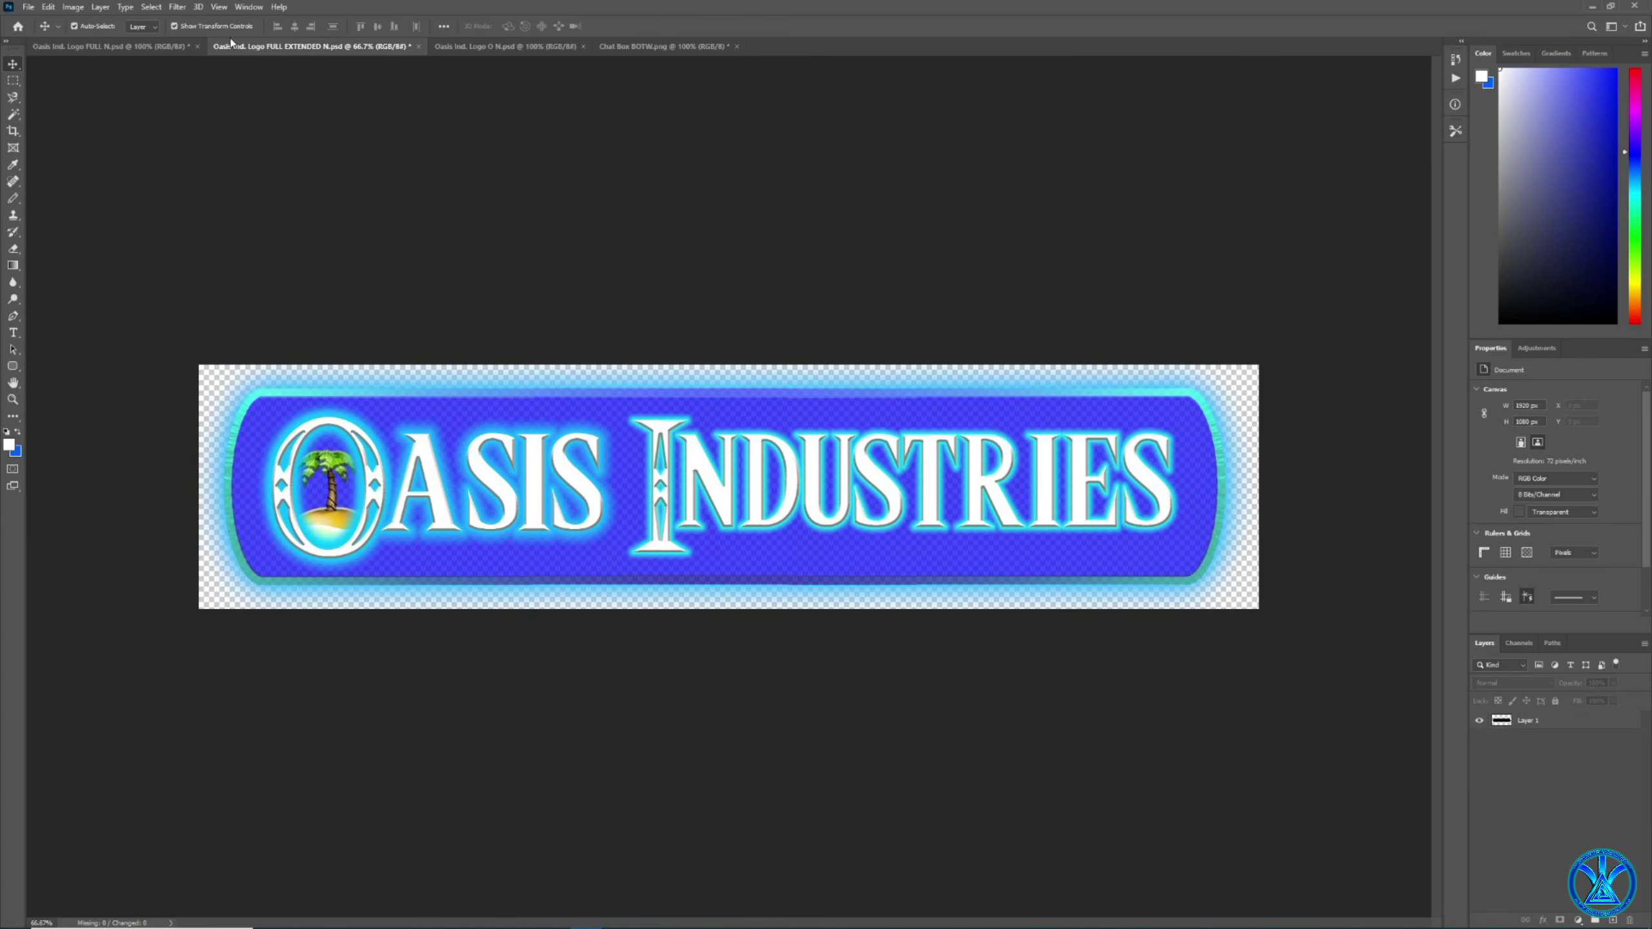
pyautogui.click(73, 6)
pyautogui.click(124, 104)
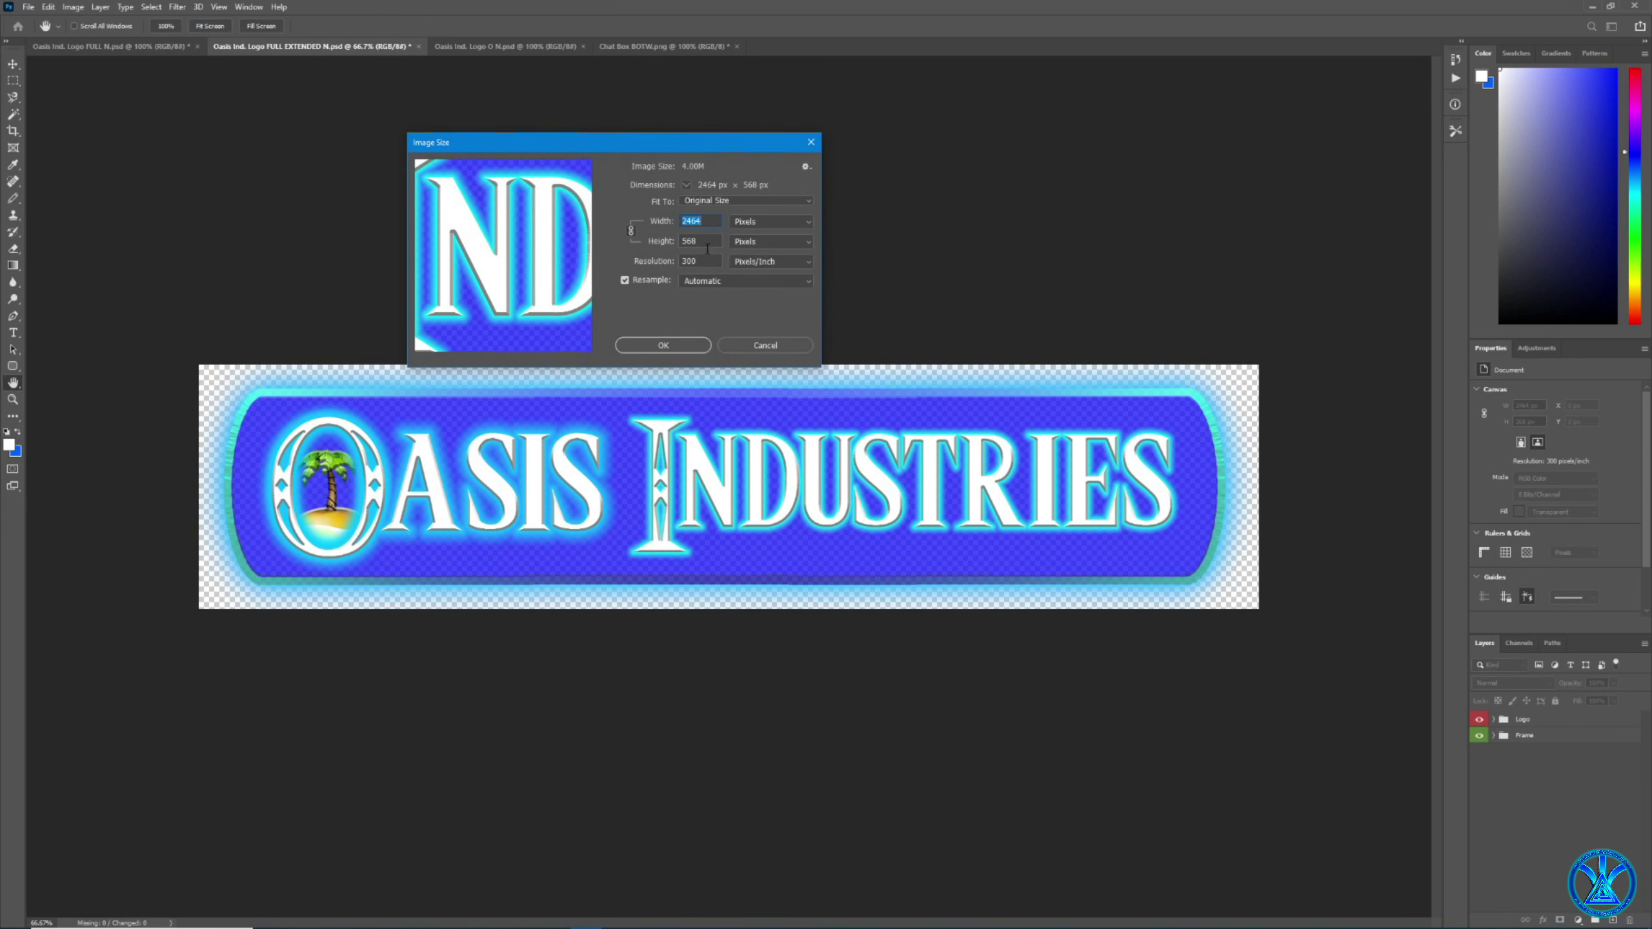
pyautogui.click(765, 345)
# Check the image size of the Chat Box BOTW.png document and close the settings without changing them.
pyautogui.click(663, 47)
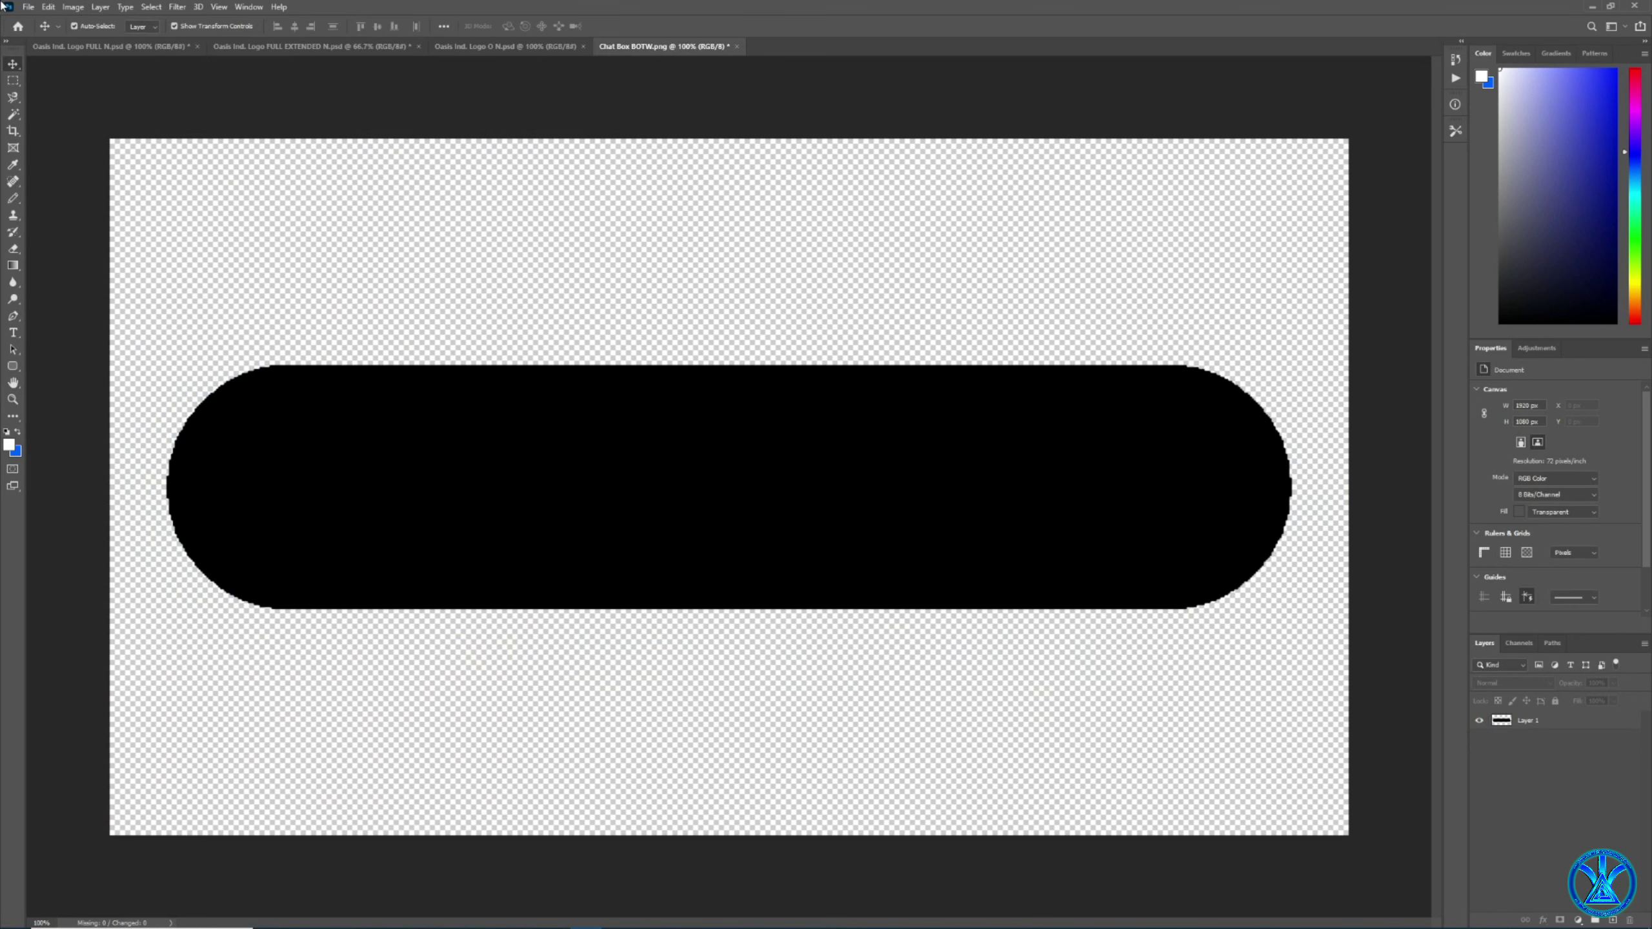
pyautogui.click(73, 6)
pyautogui.click(91, 102)
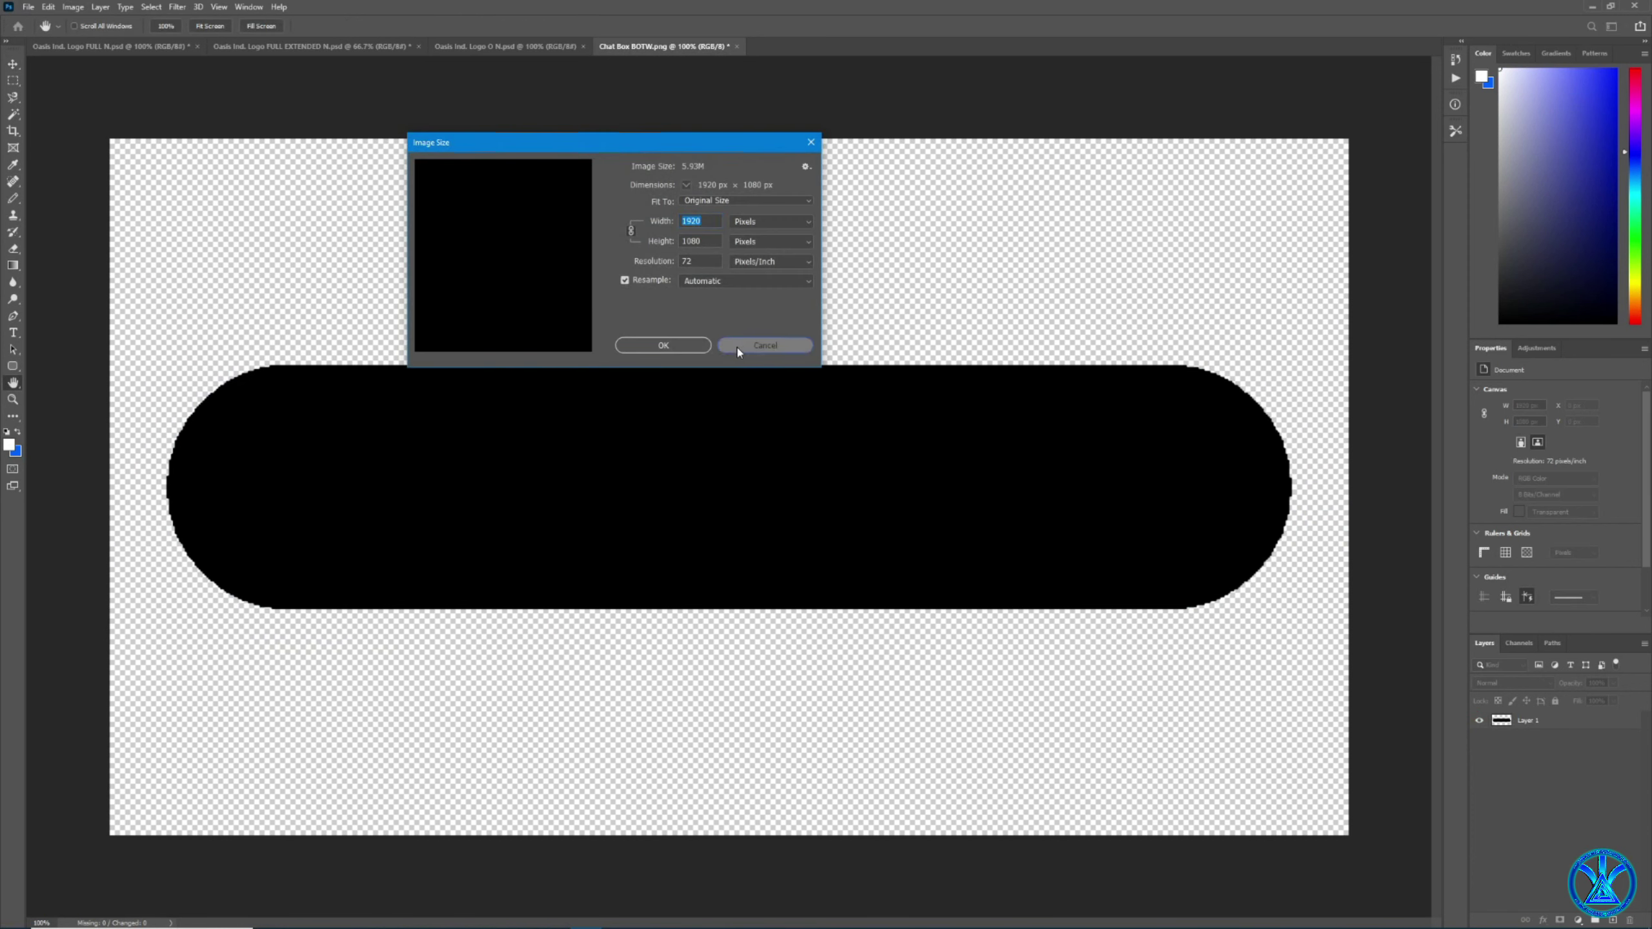
pyautogui.click(762, 346)
# Set the canvas size of the Chat Box BOTW.png document to 2464 by 568 pixels, accepting the clipping.
pyautogui.click(72, 7)
pyautogui.click(91, 118)
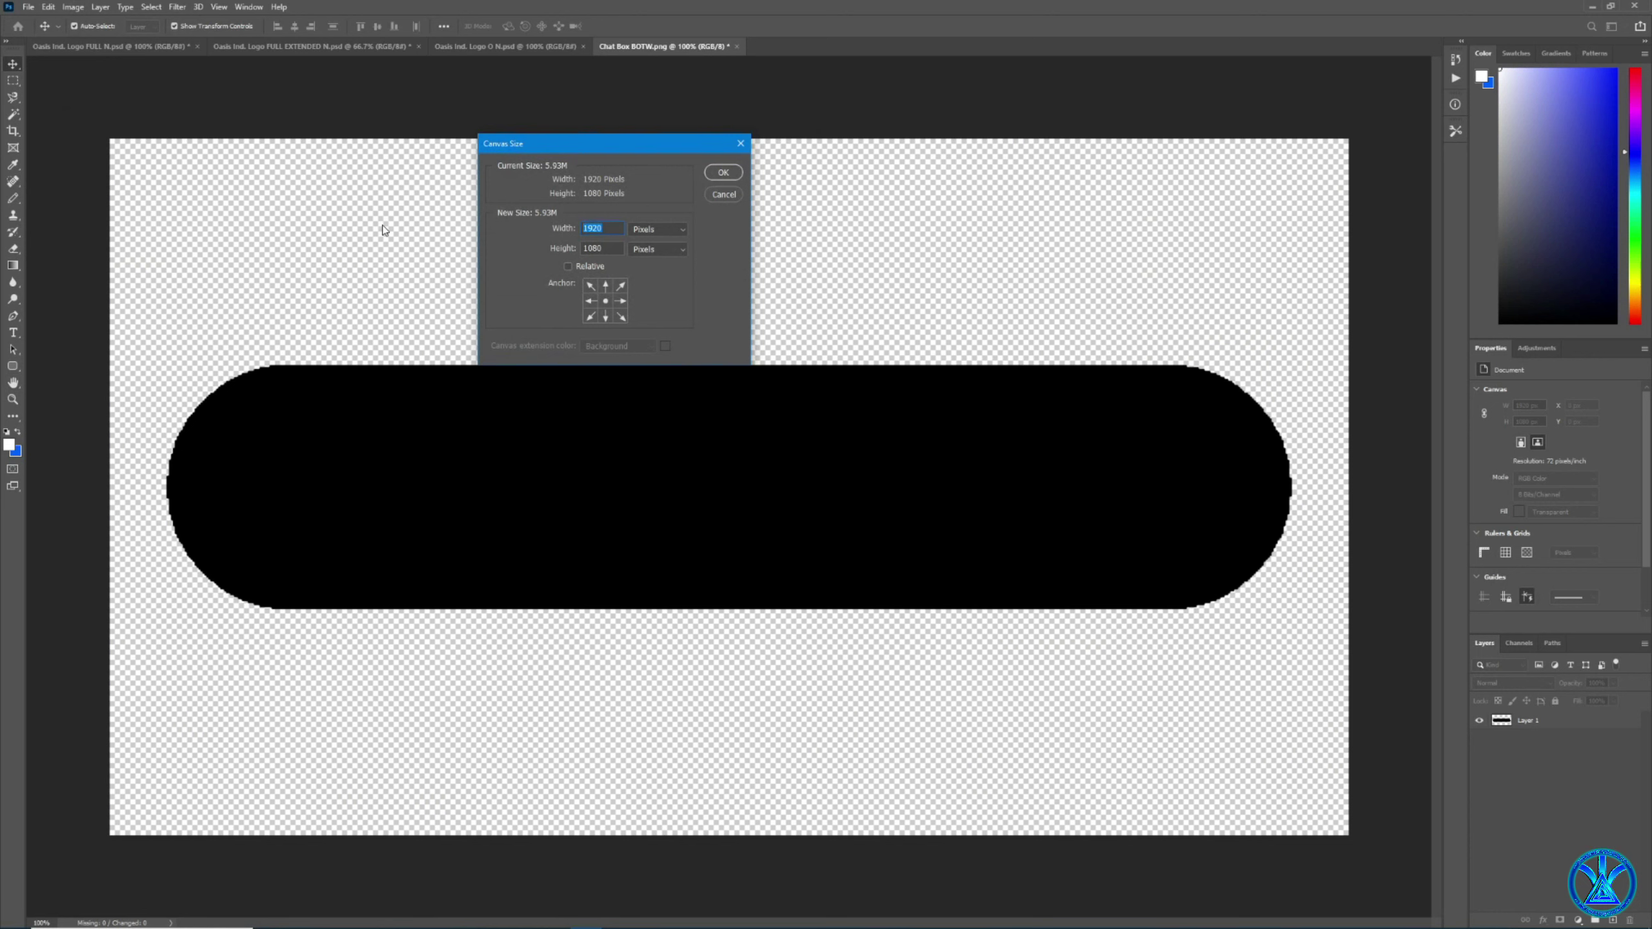
pyautogui.write('2464')
pyautogui.doubleClick(583, 247)
pyautogui.write('64')
pyautogui.click(723, 172)
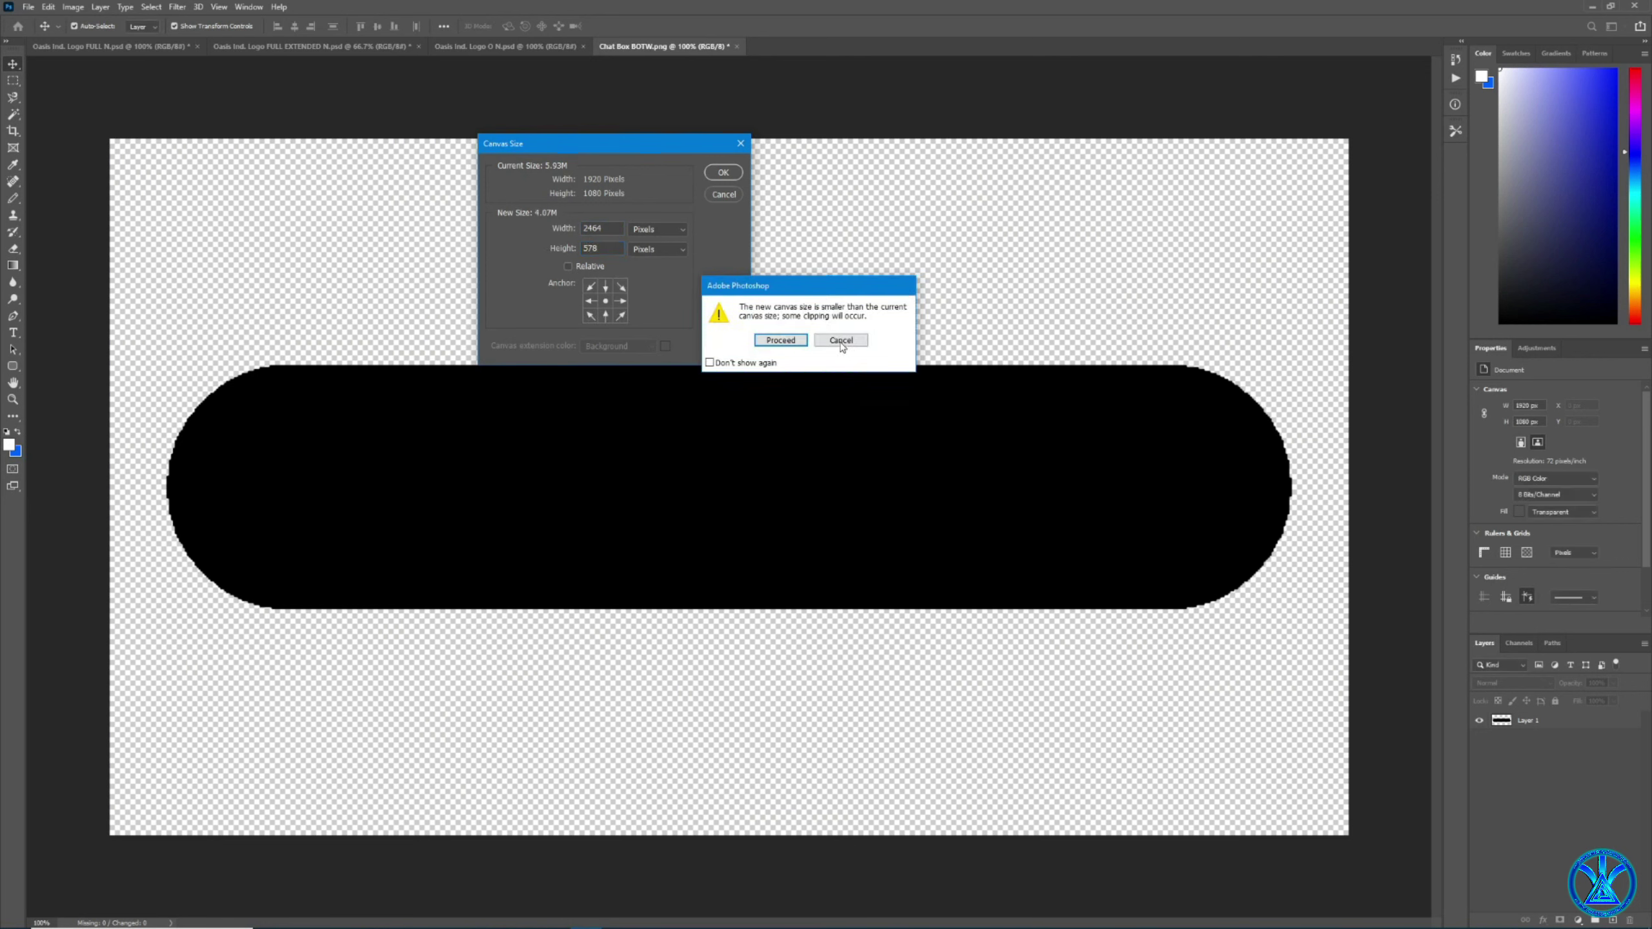
pyautogui.click(841, 341)
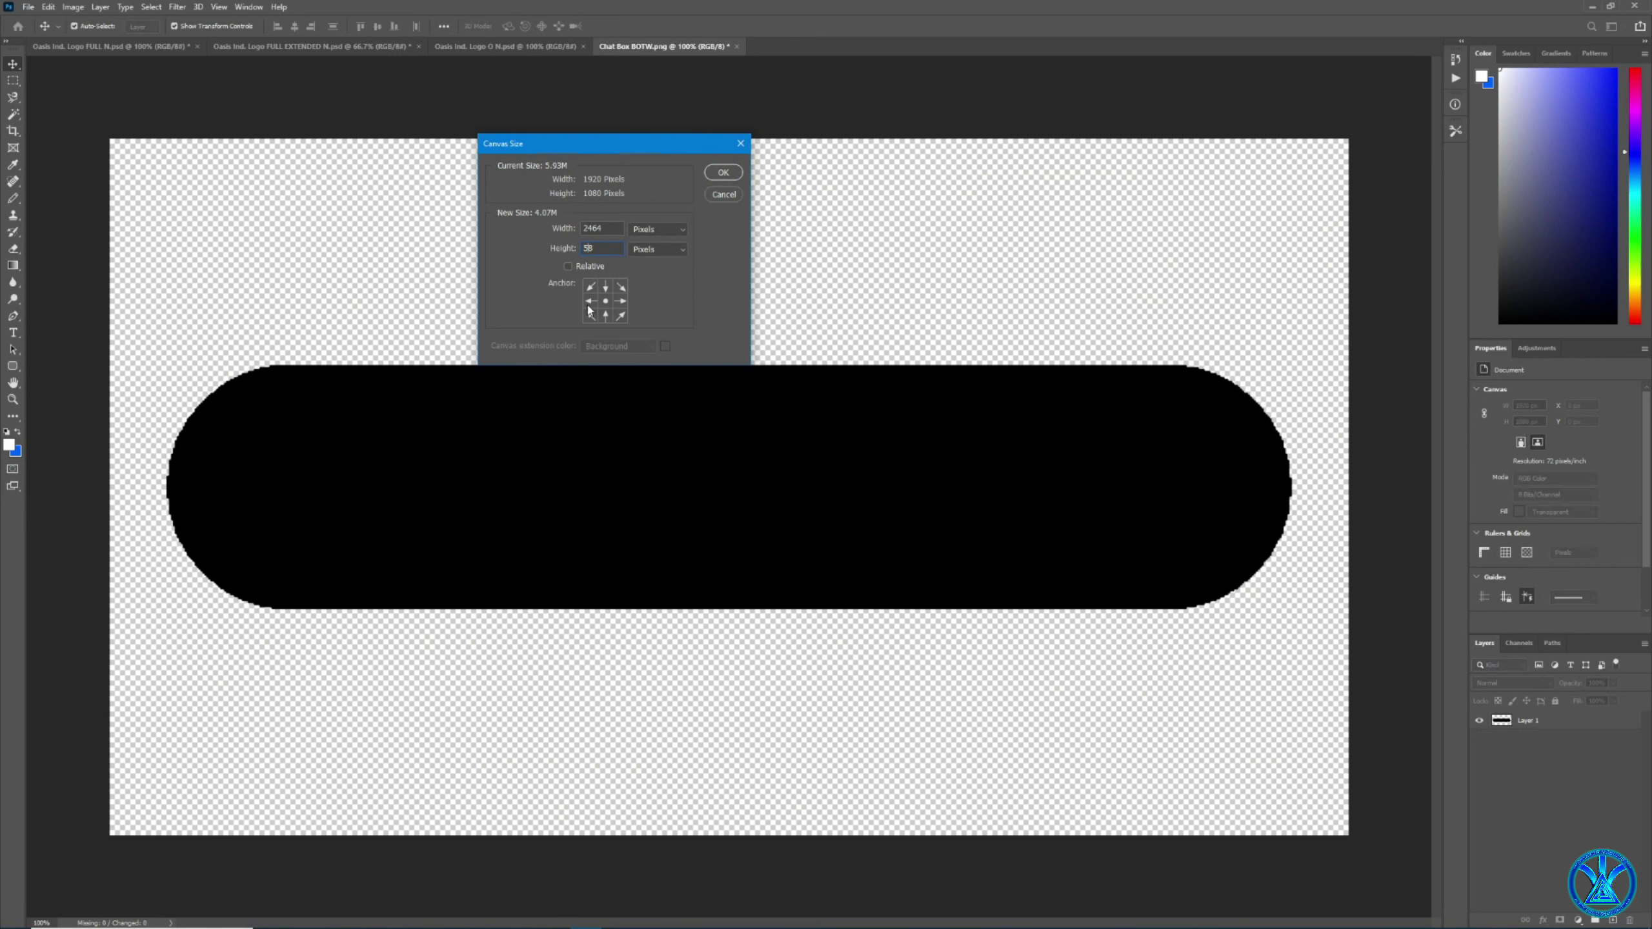
pyautogui.write('6')
pyautogui.hotkey('ctrl', 'a')
pyautogui.click(726, 174)
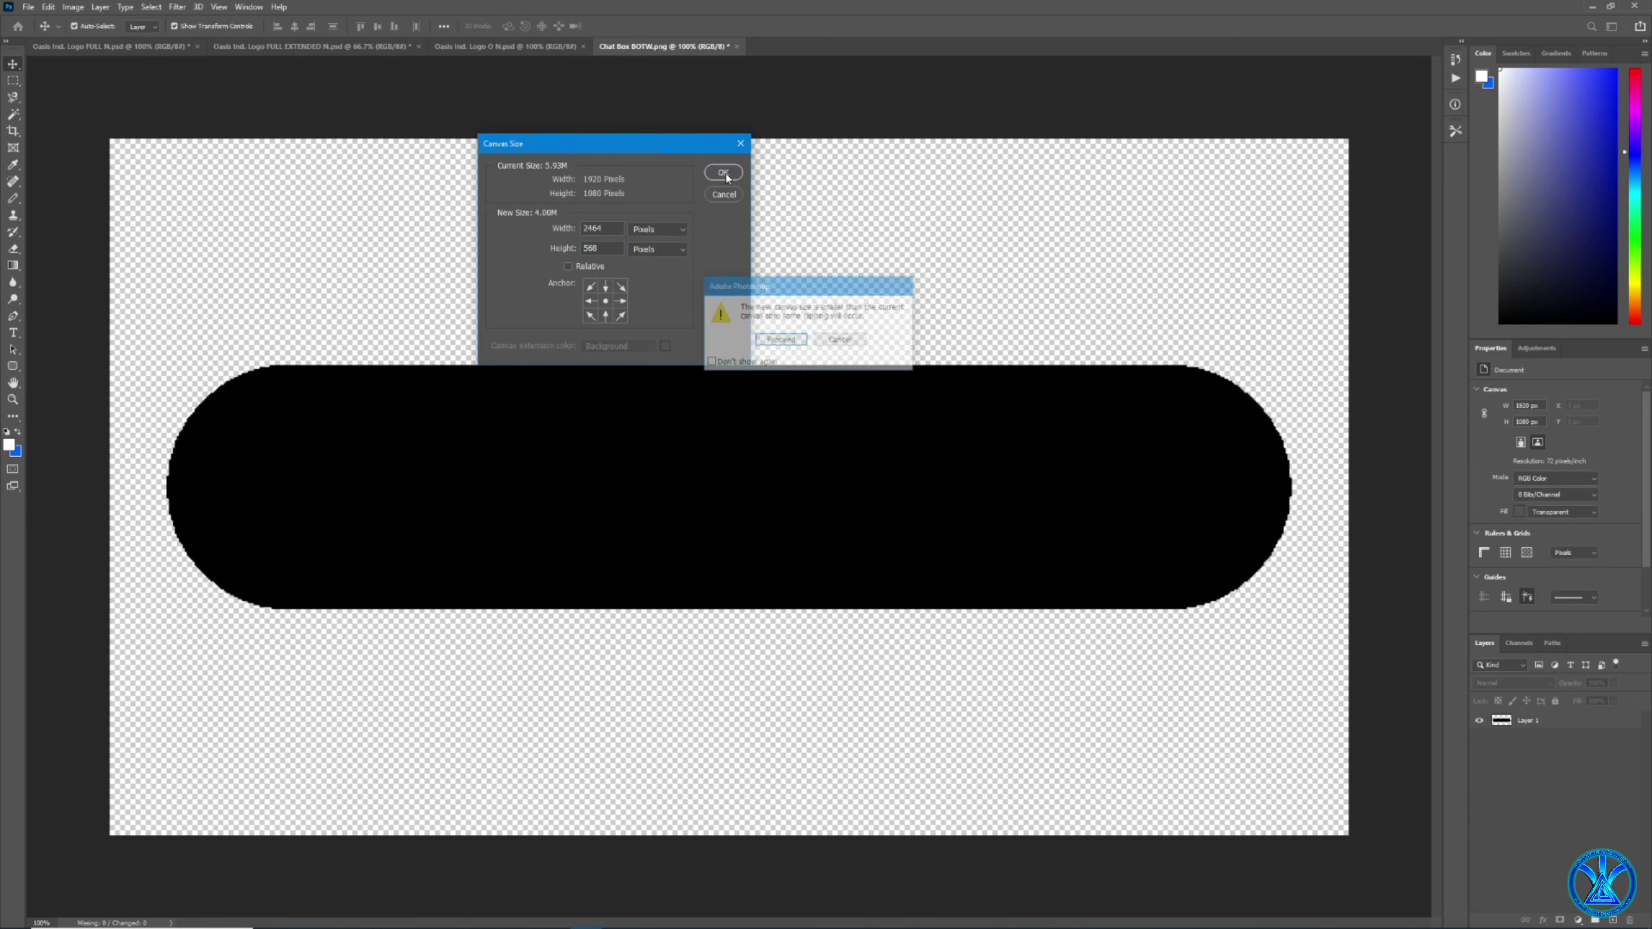
pyautogui.click(780, 340)
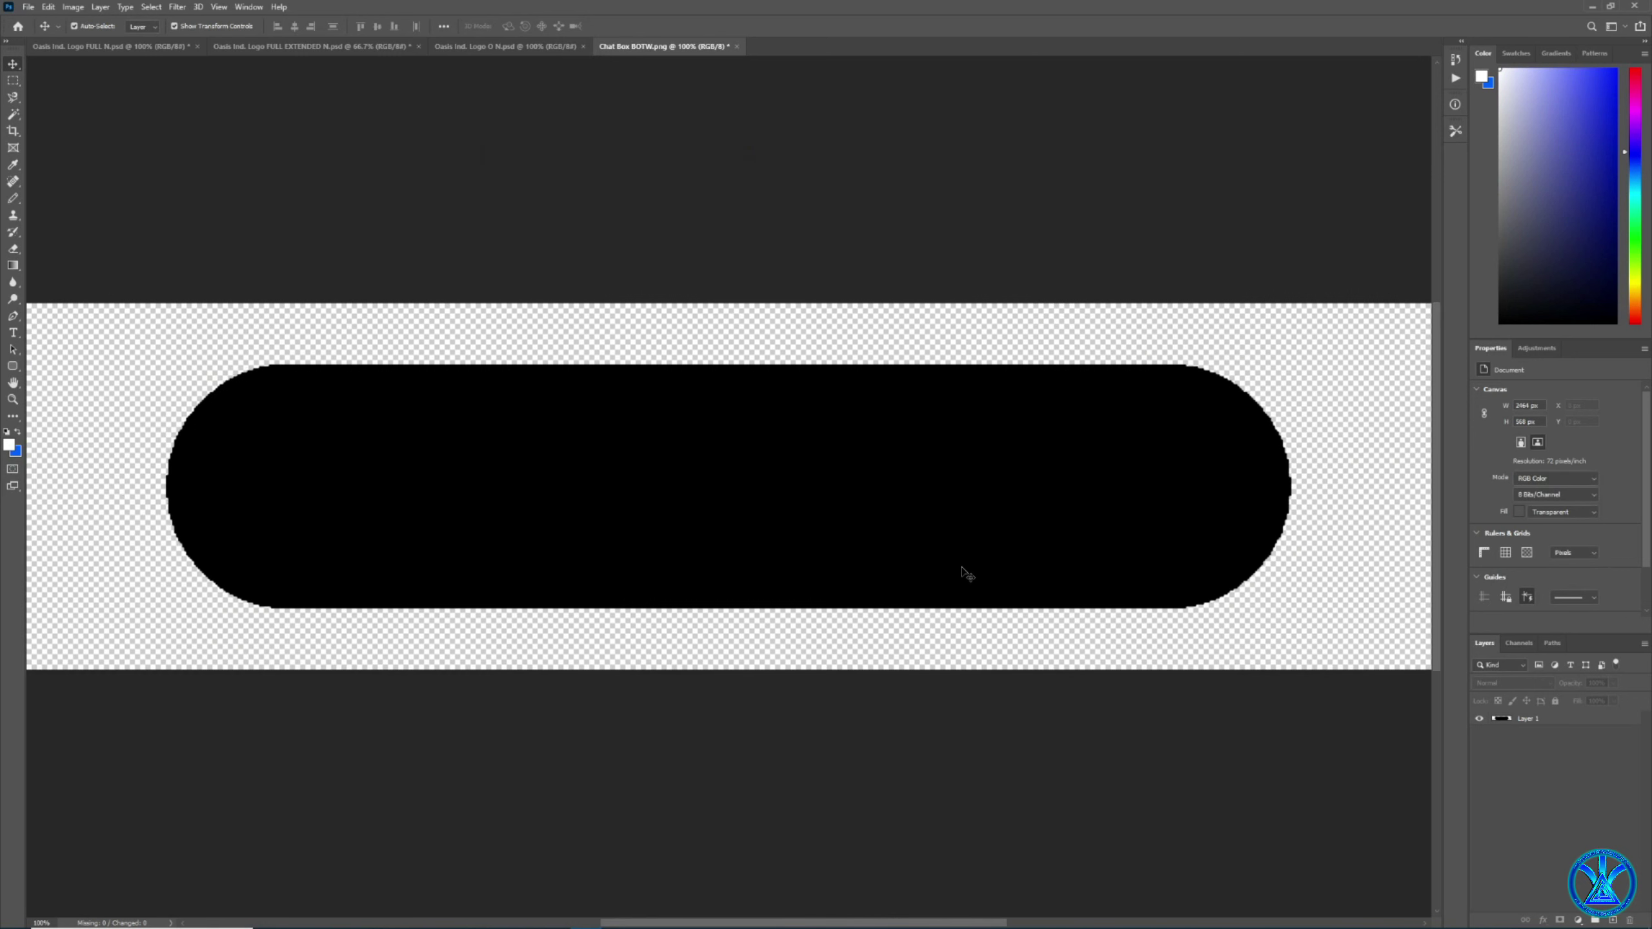
# Narrow the black rounded shape from its left side to about 1011 px wide, keeping its height and right edge.
pyautogui.hotkey('ctrl', '0')
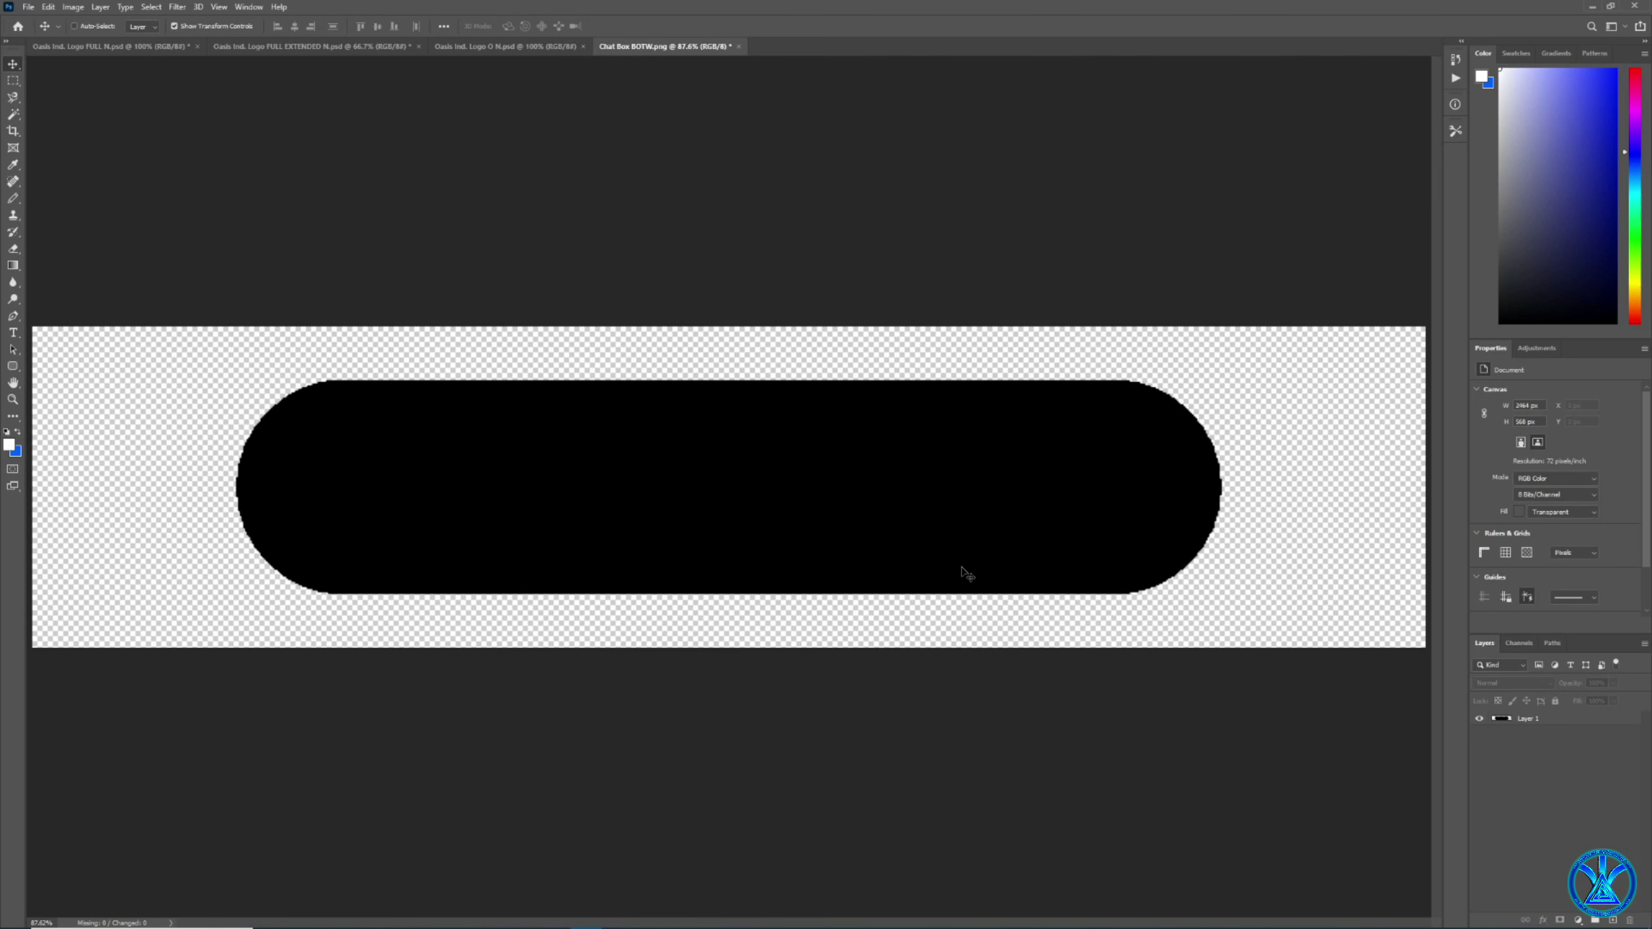
pyautogui.hotkey('ctrl', '-')
pyautogui.hotkey('ctrl', '+')
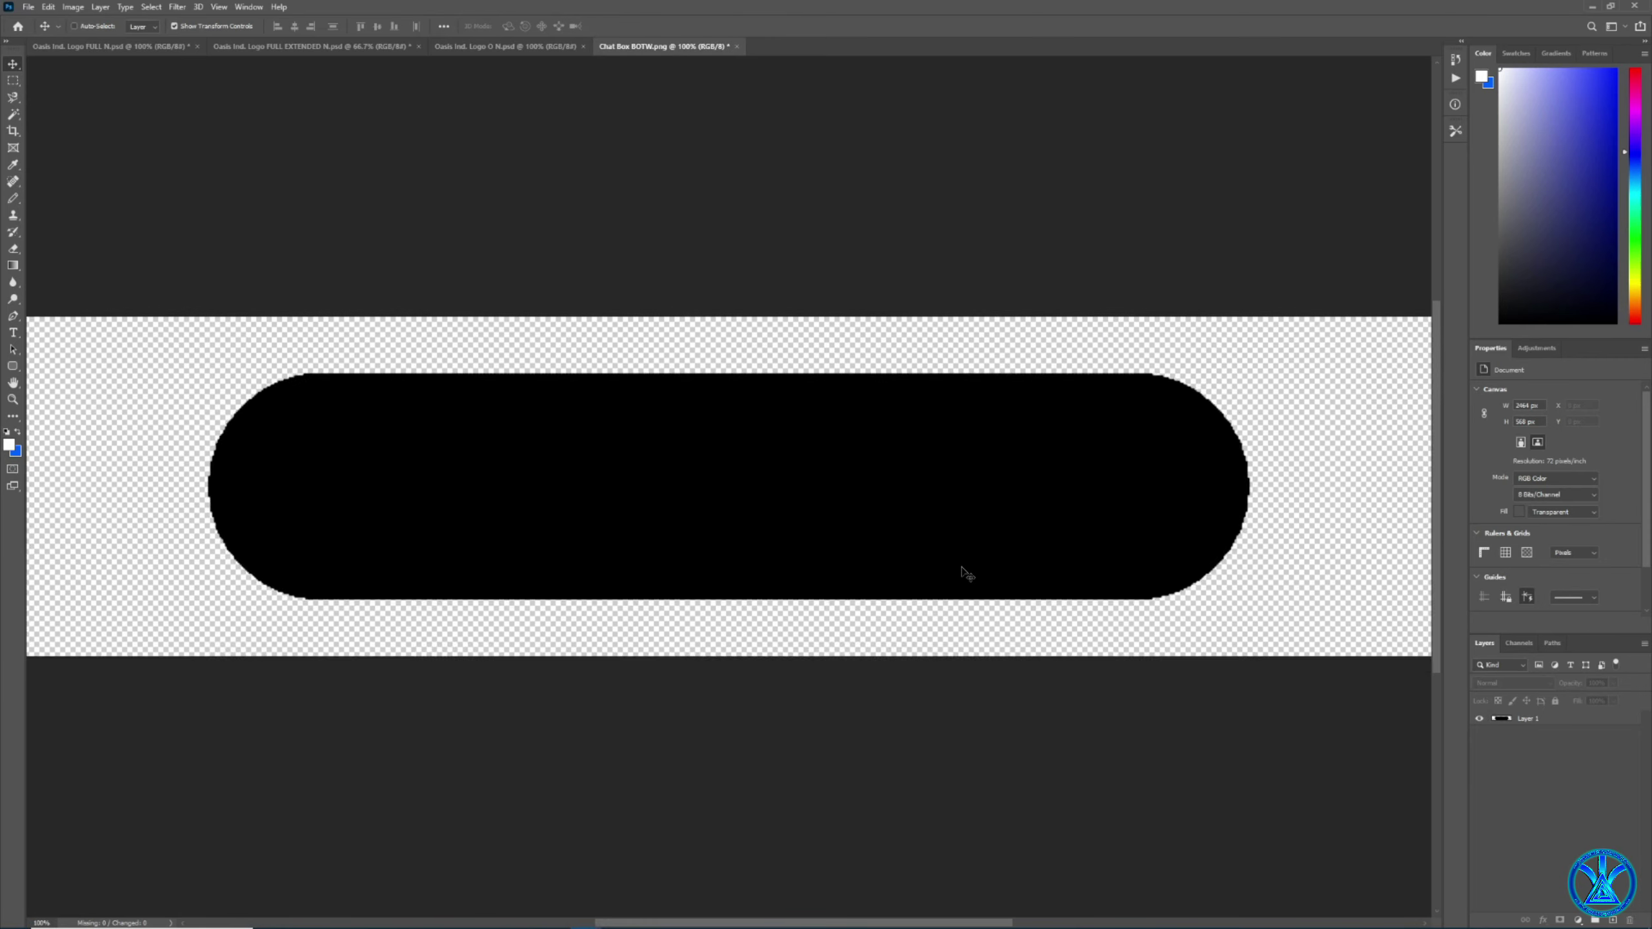
pyautogui.hotkey('ctrl', '-')
pyautogui.hotkey('ctrl', '0')
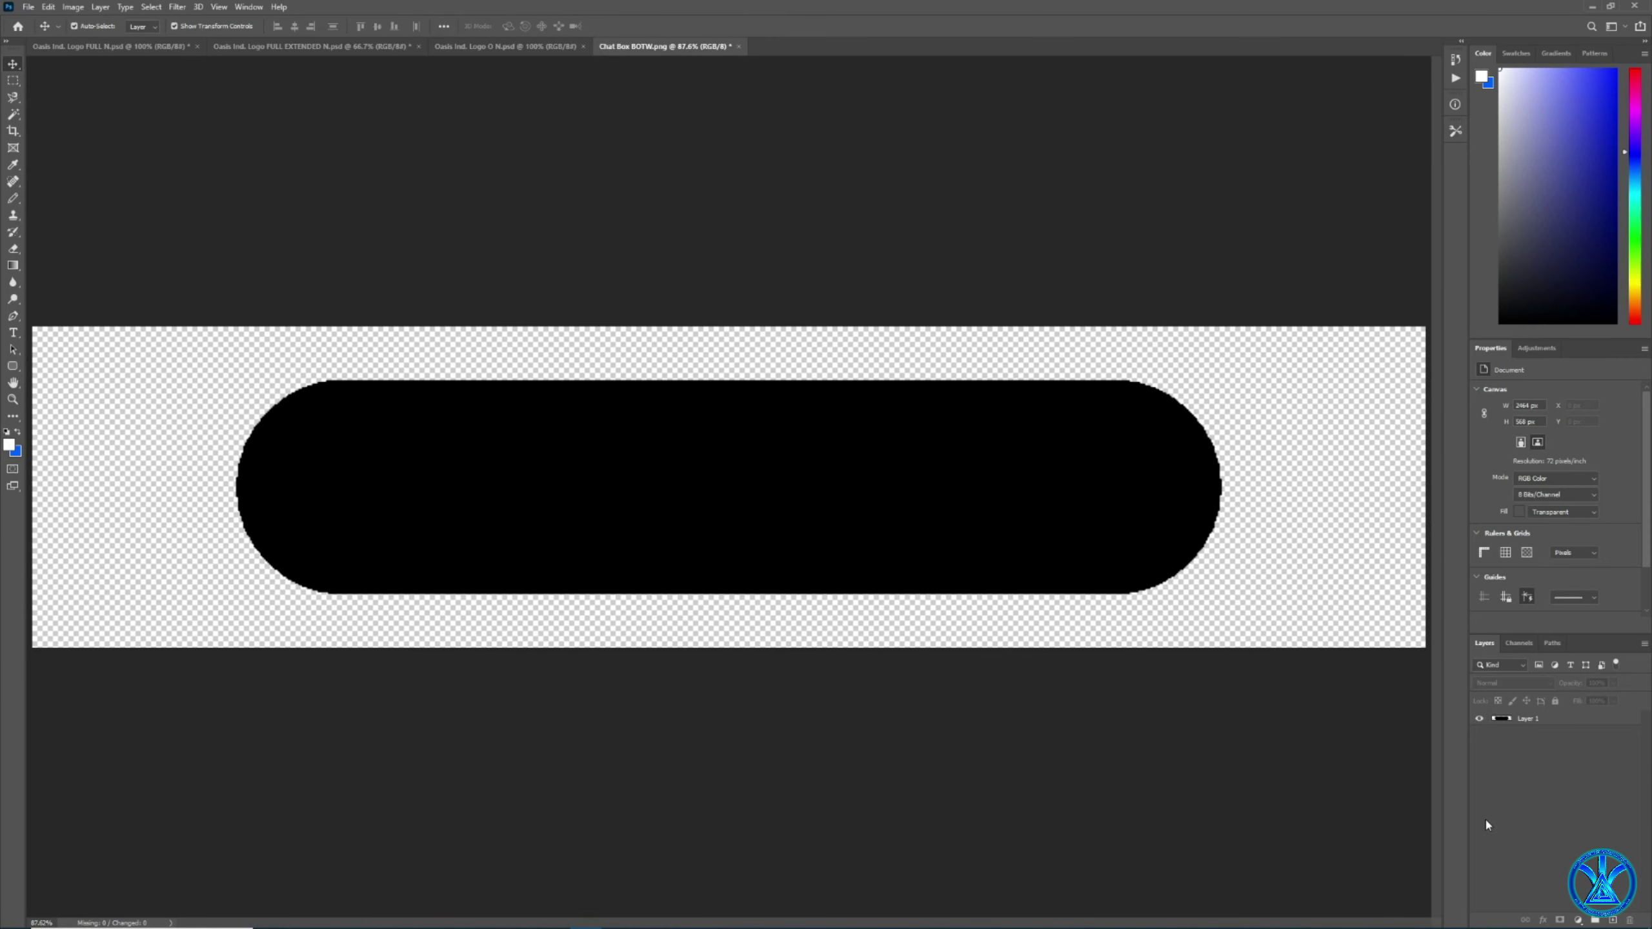
pyautogui.click(876, 429)
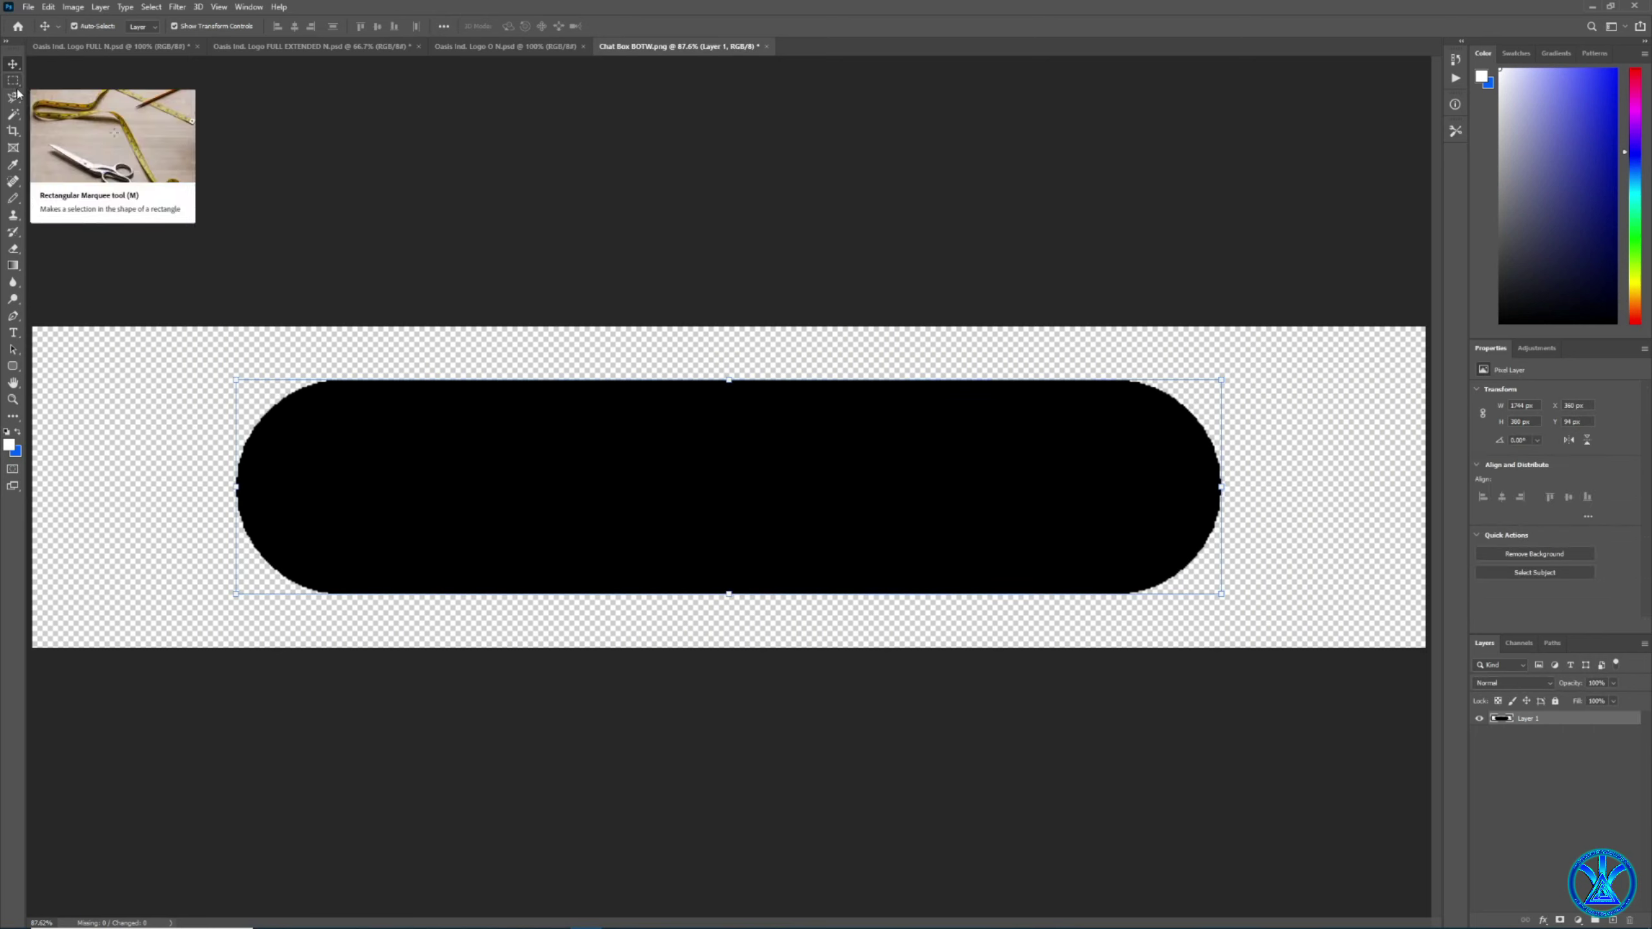
pyautogui.moveTo(237, 487); pyautogui.dragTo(653, 501)
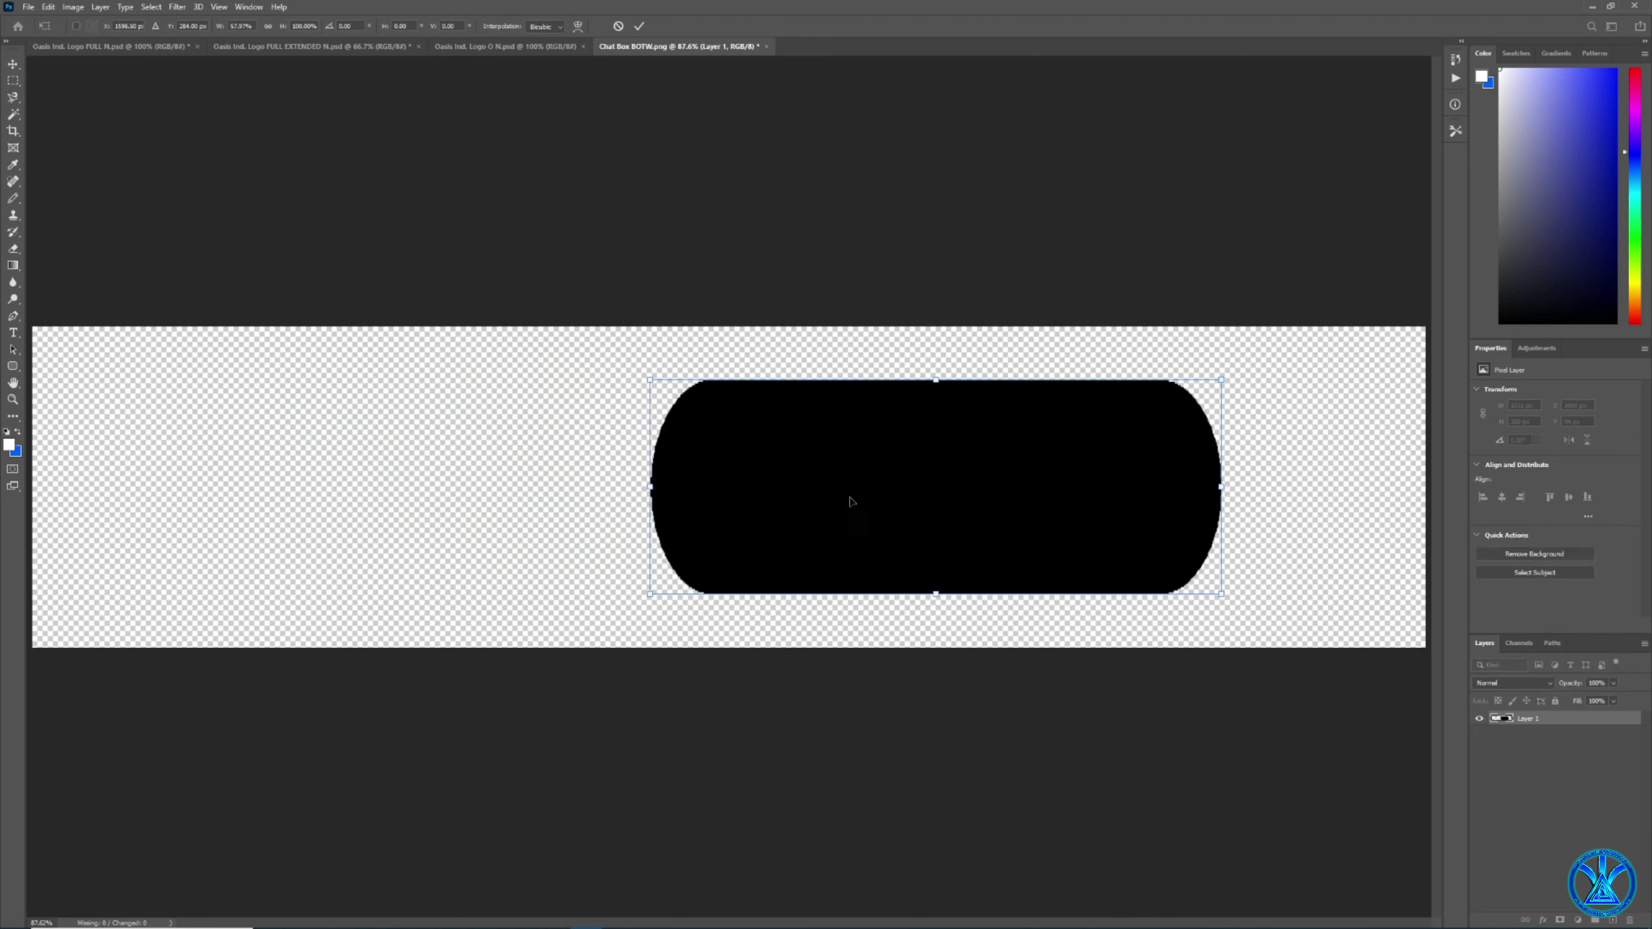
pyautogui.click(13, 80)
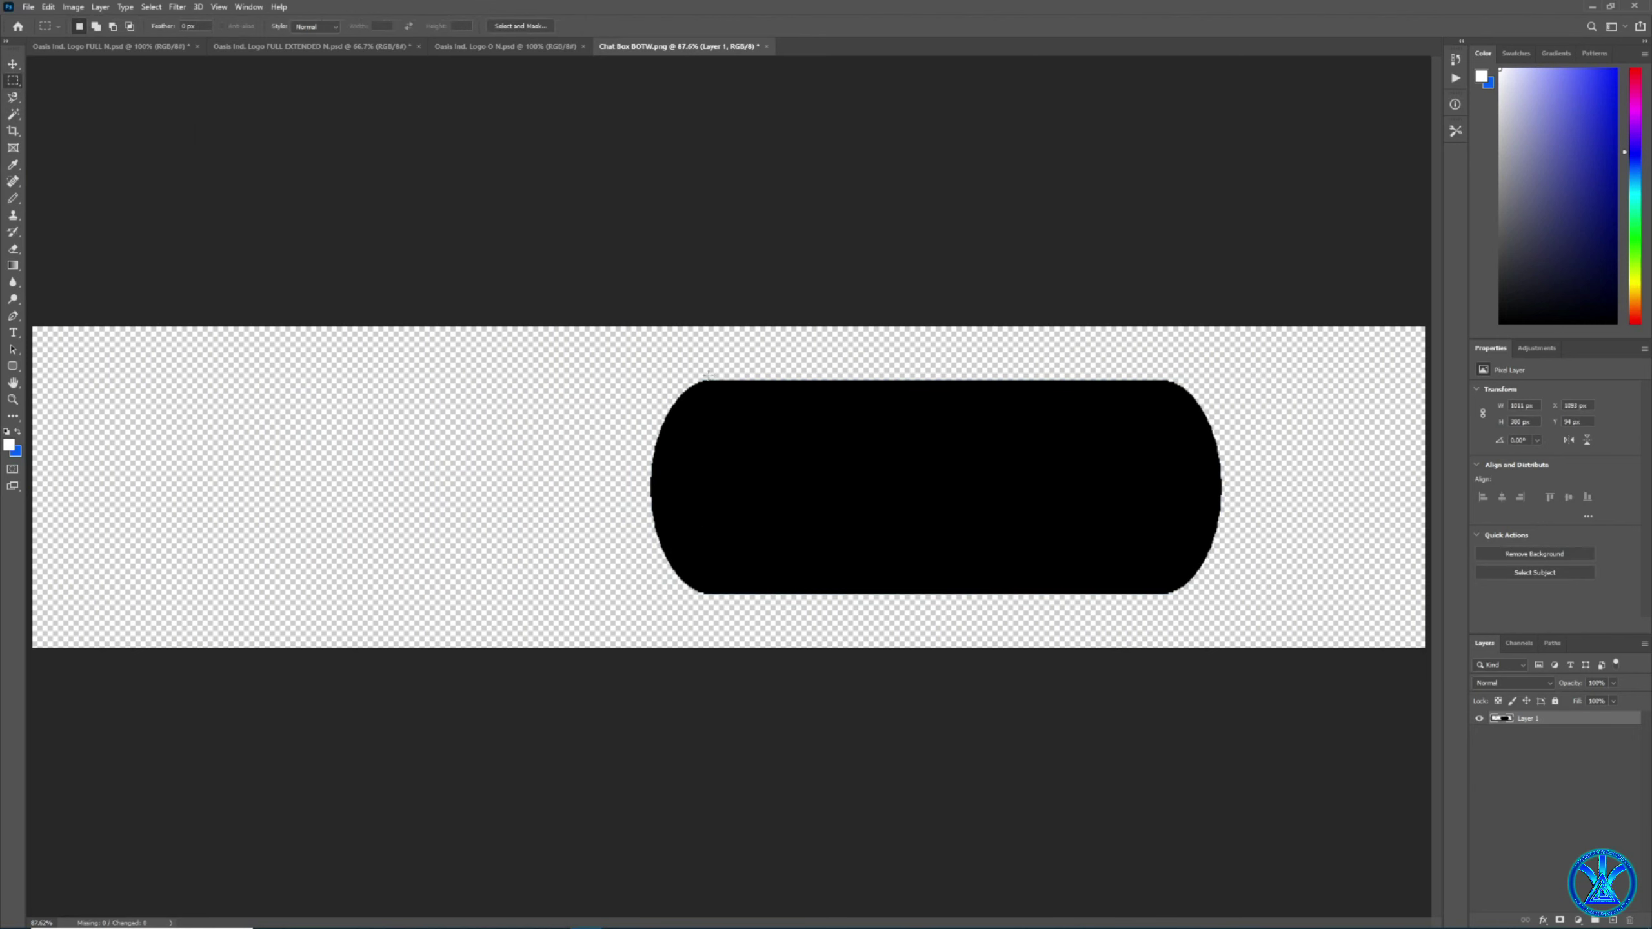
pyautogui.moveTo(711, 374); pyautogui.dragTo(647, 603)
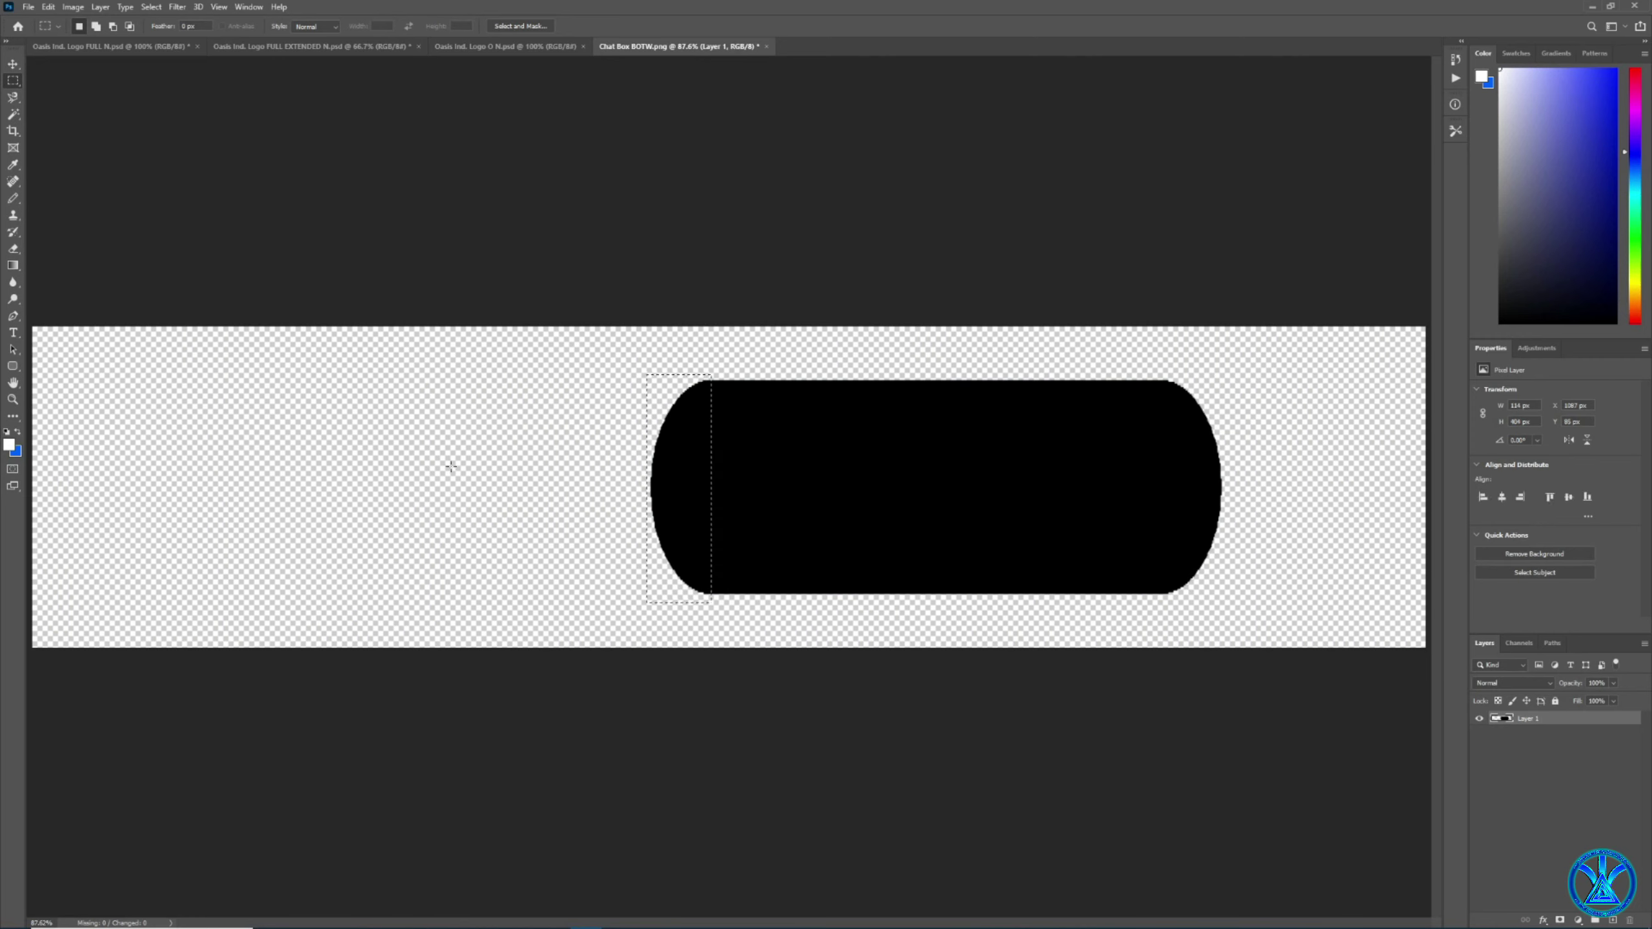
pyautogui.click(156, 7)
pyautogui.click(175, 34)
# Squeeze the black shape further from its left side to about 681 px wide and apply the transform.
pyautogui.press('v')
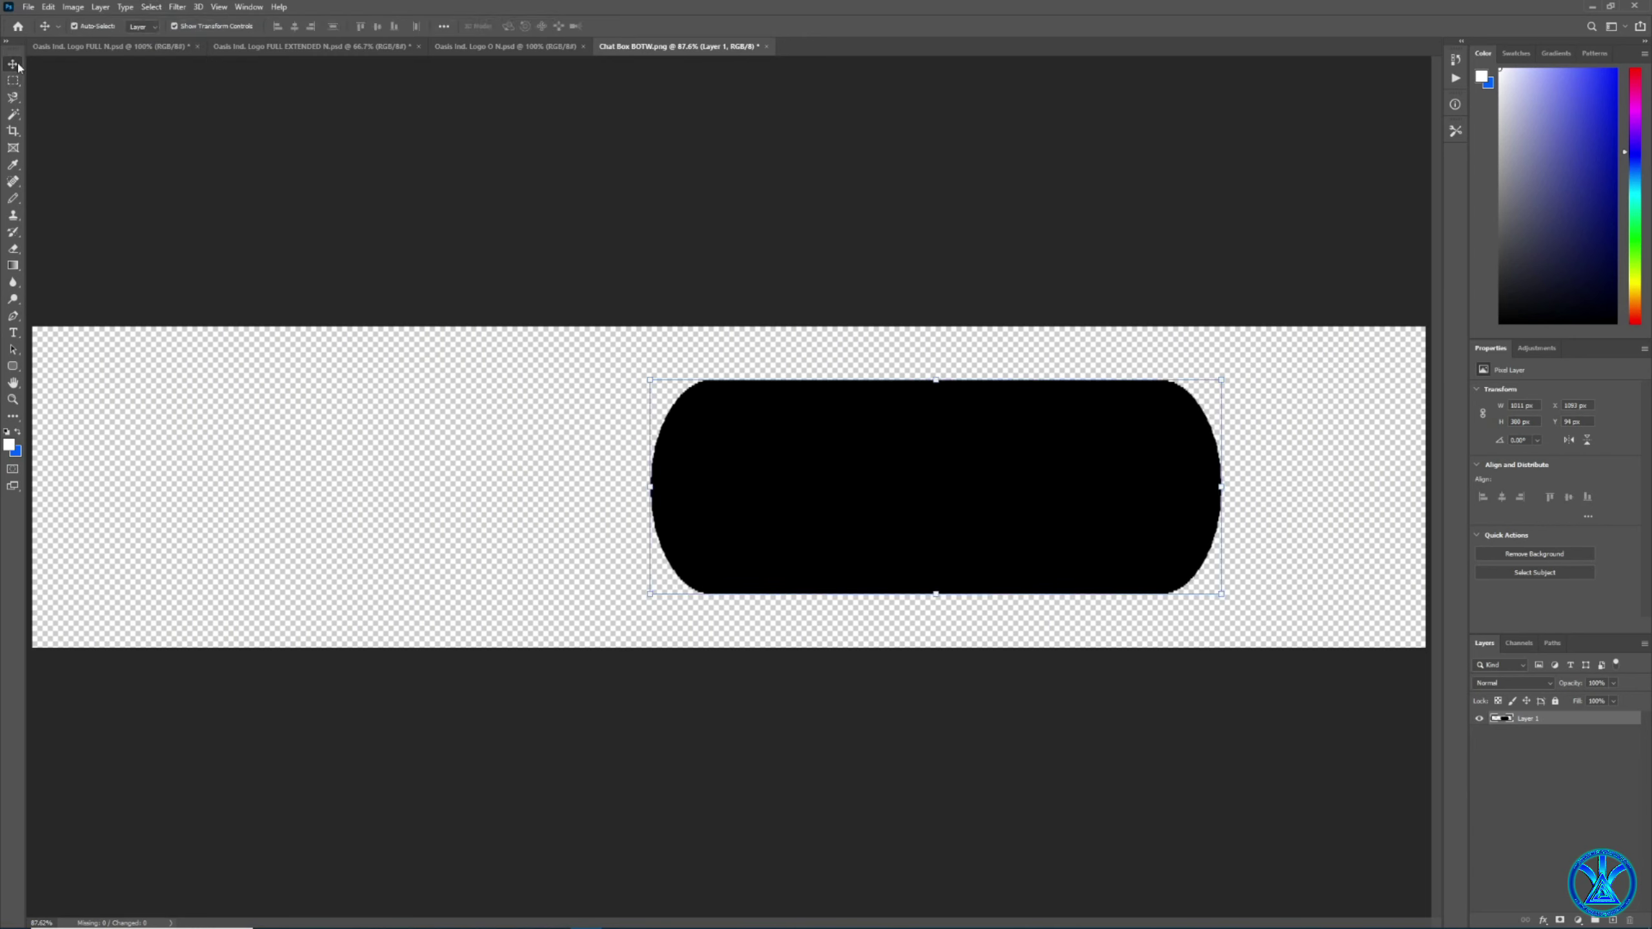
pyautogui.moveTo(655, 489); pyautogui.dragTo(838, 507)
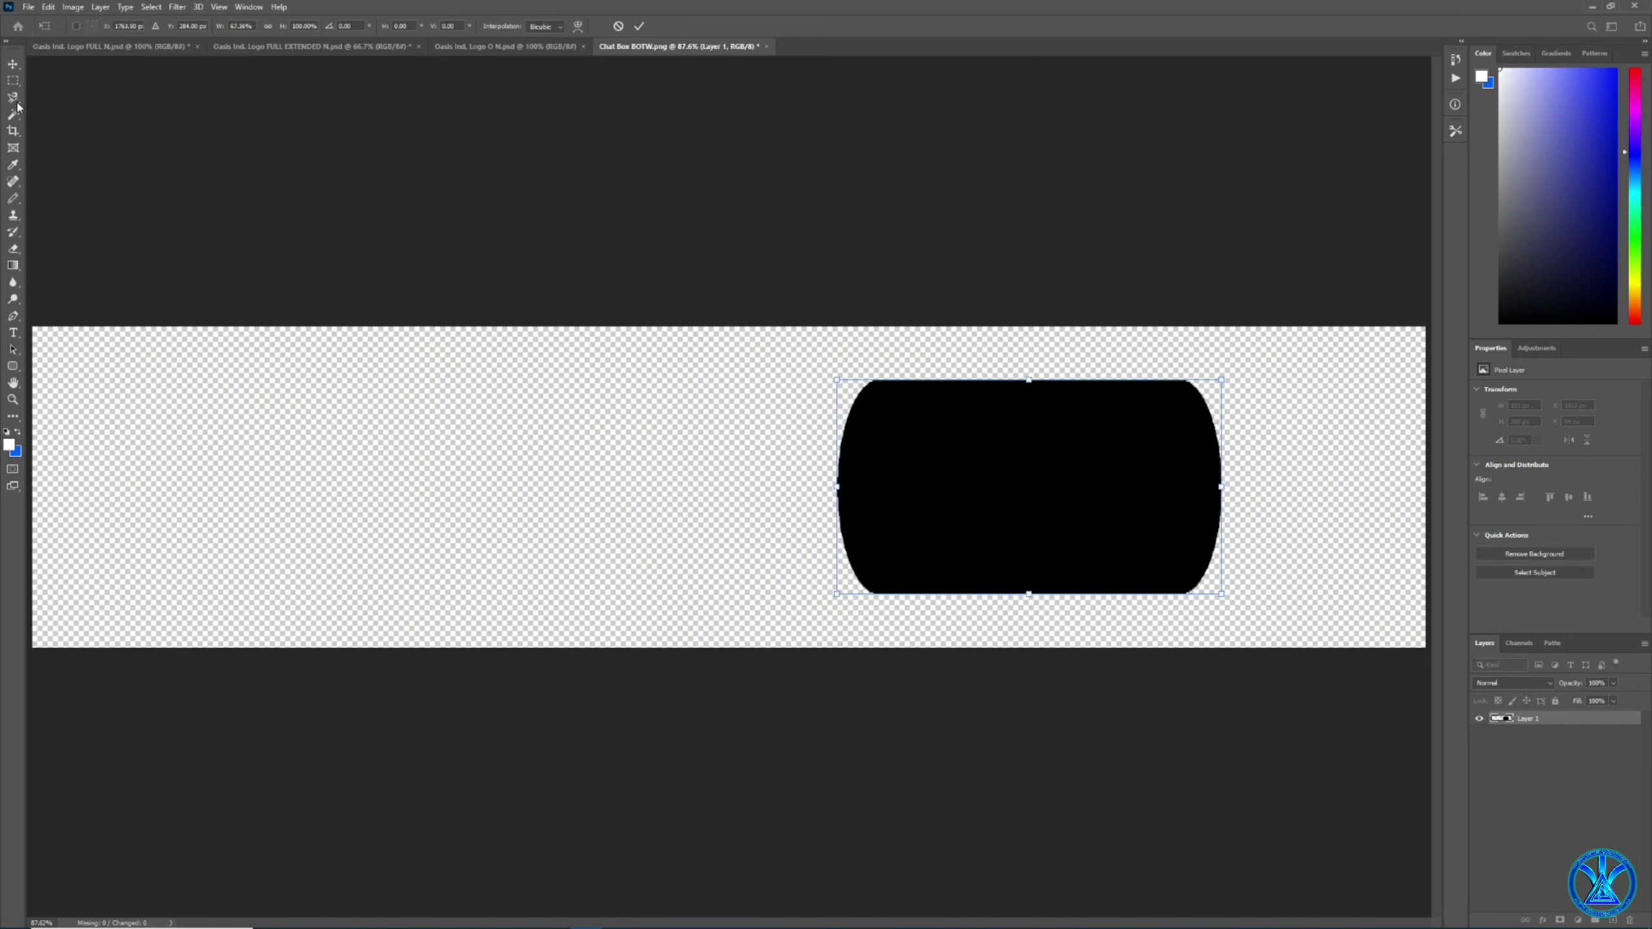
pyautogui.click(13, 80)
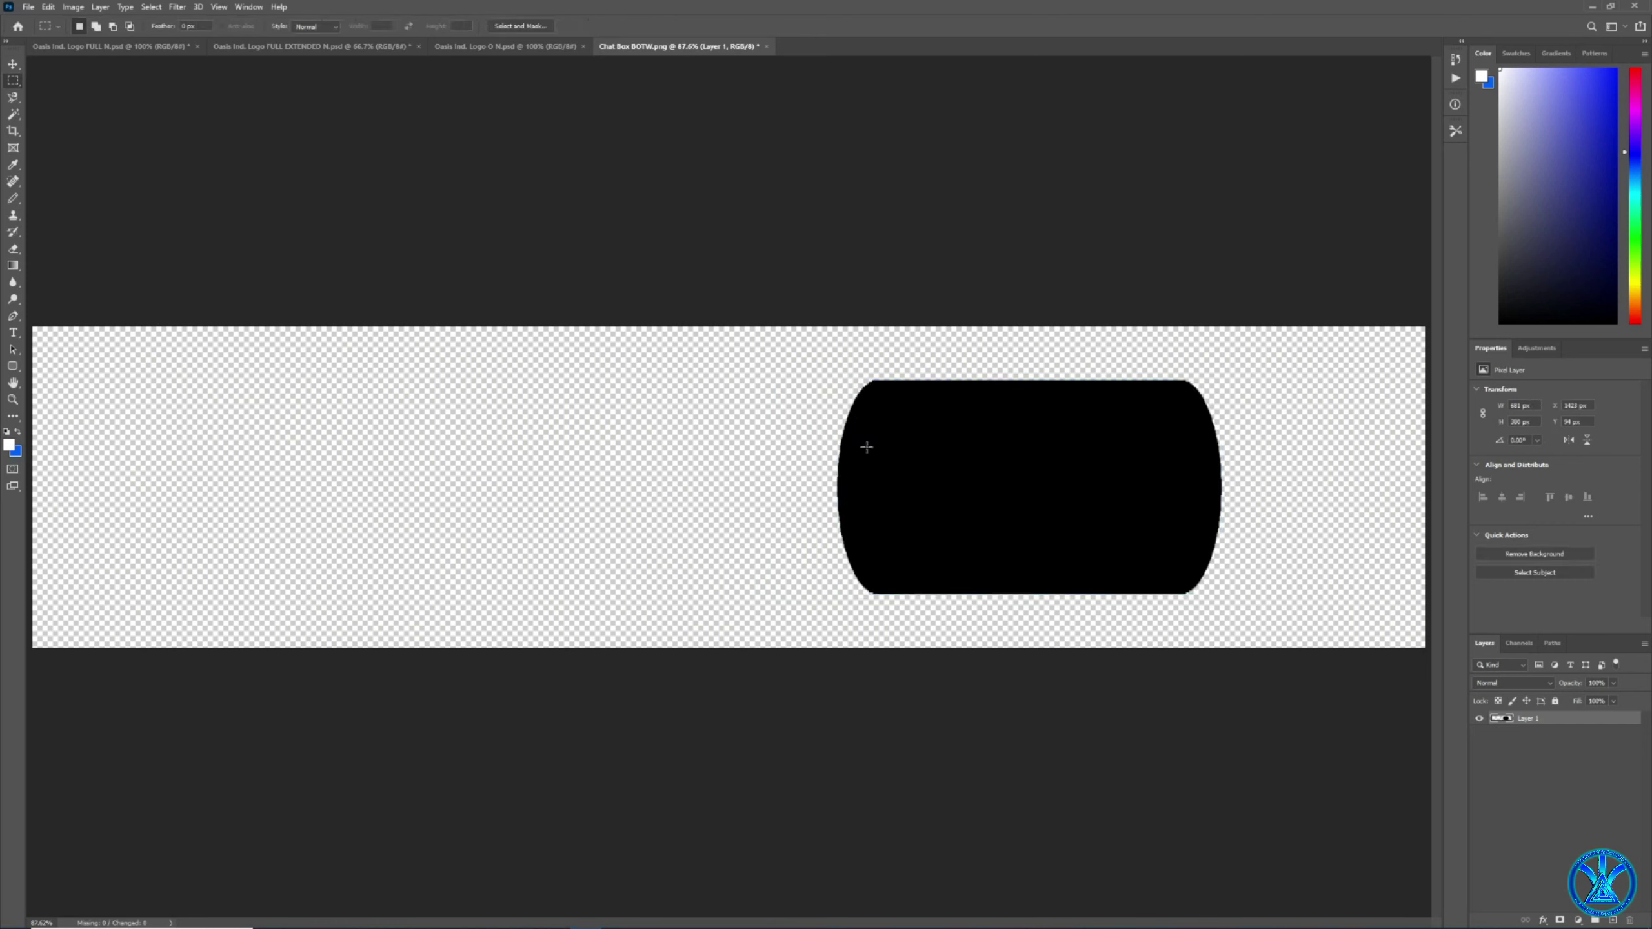
# Marquee-select the shape's left rounded end, copy and paste it onto a new layer, and hide that layer.
pyautogui.moveTo(881, 378); pyautogui.dragTo(821, 614)
pyautogui.click(49, 6)
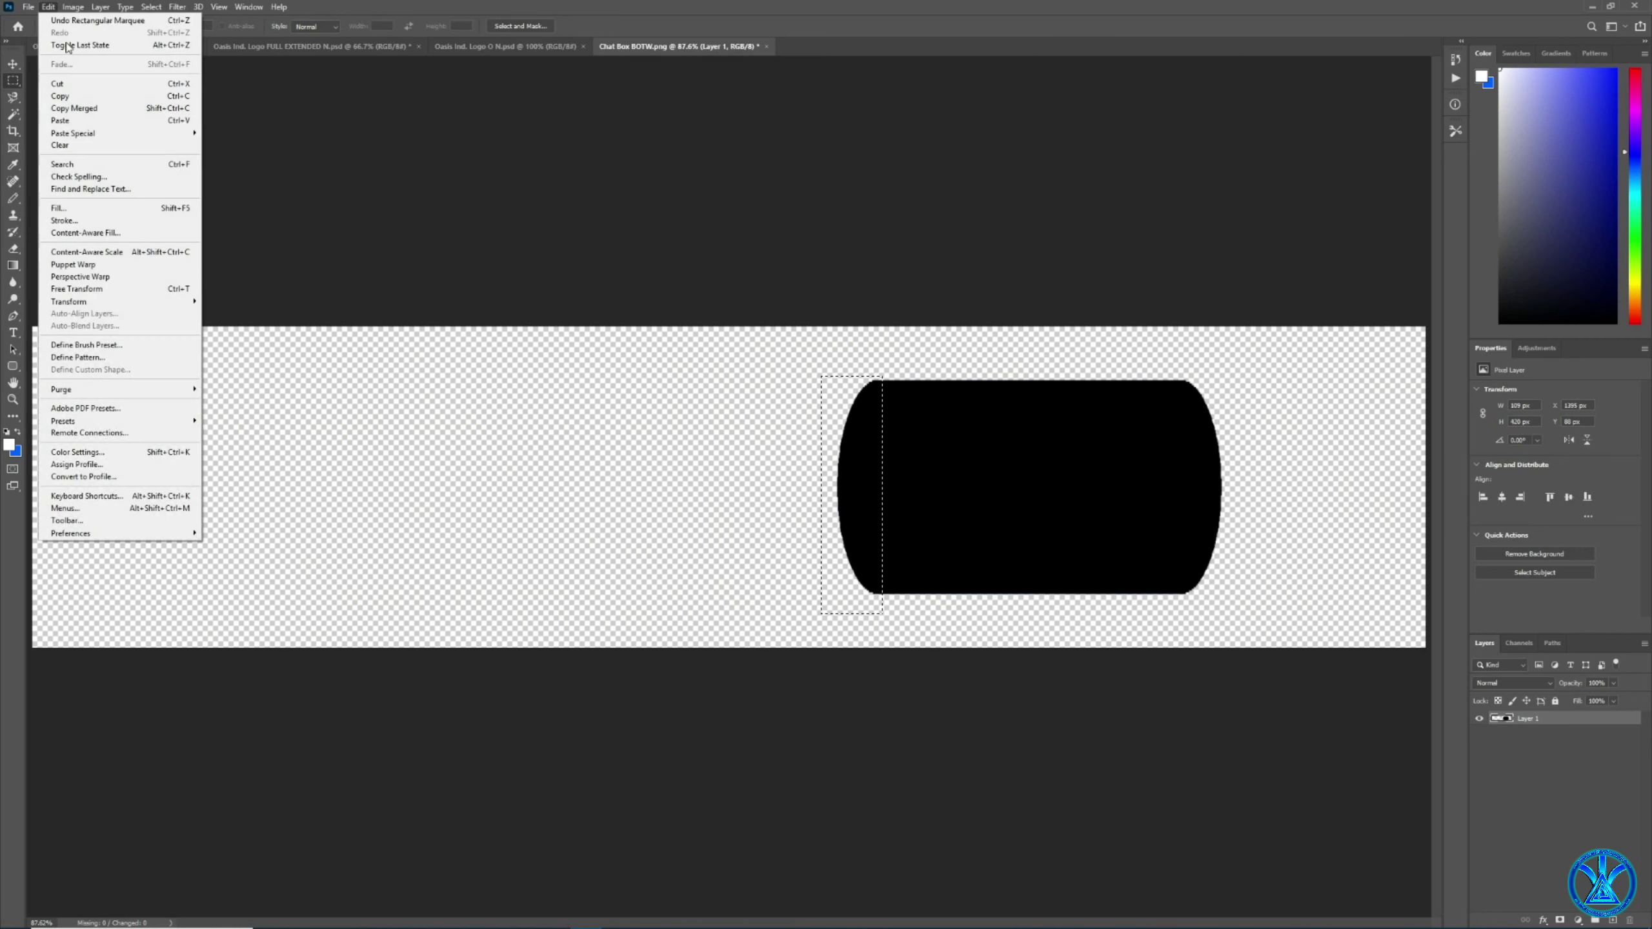
pyautogui.click(65, 95)
pyautogui.click(49, 6)
pyautogui.click(65, 121)
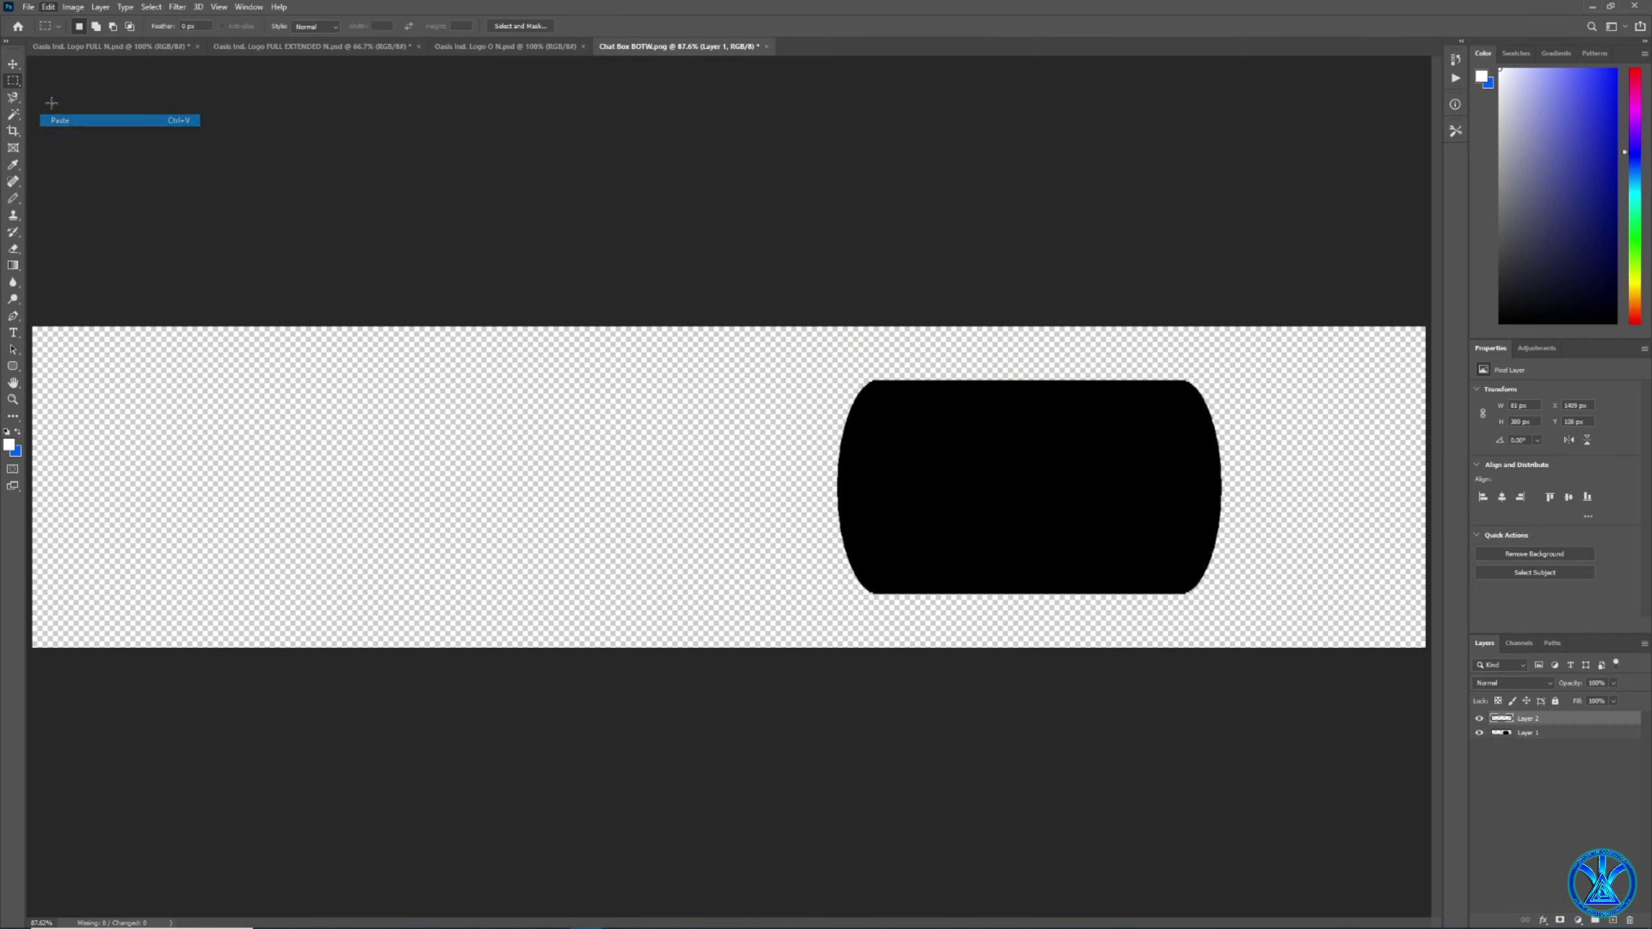
pyautogui.press('v')
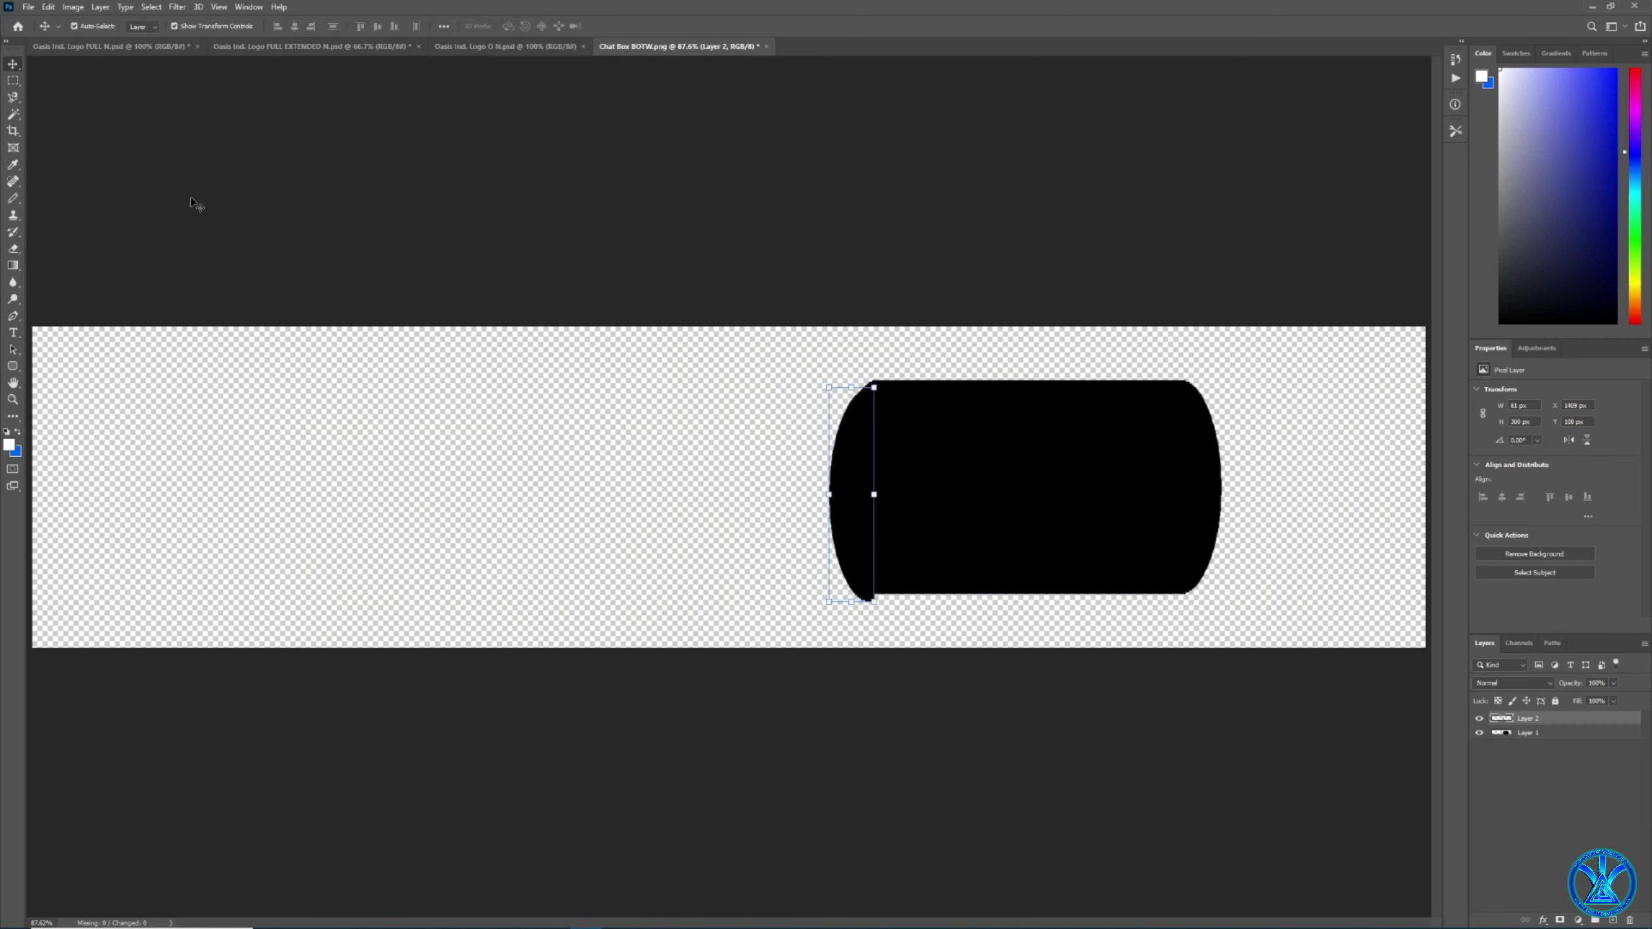
pyautogui.click(1479, 718)
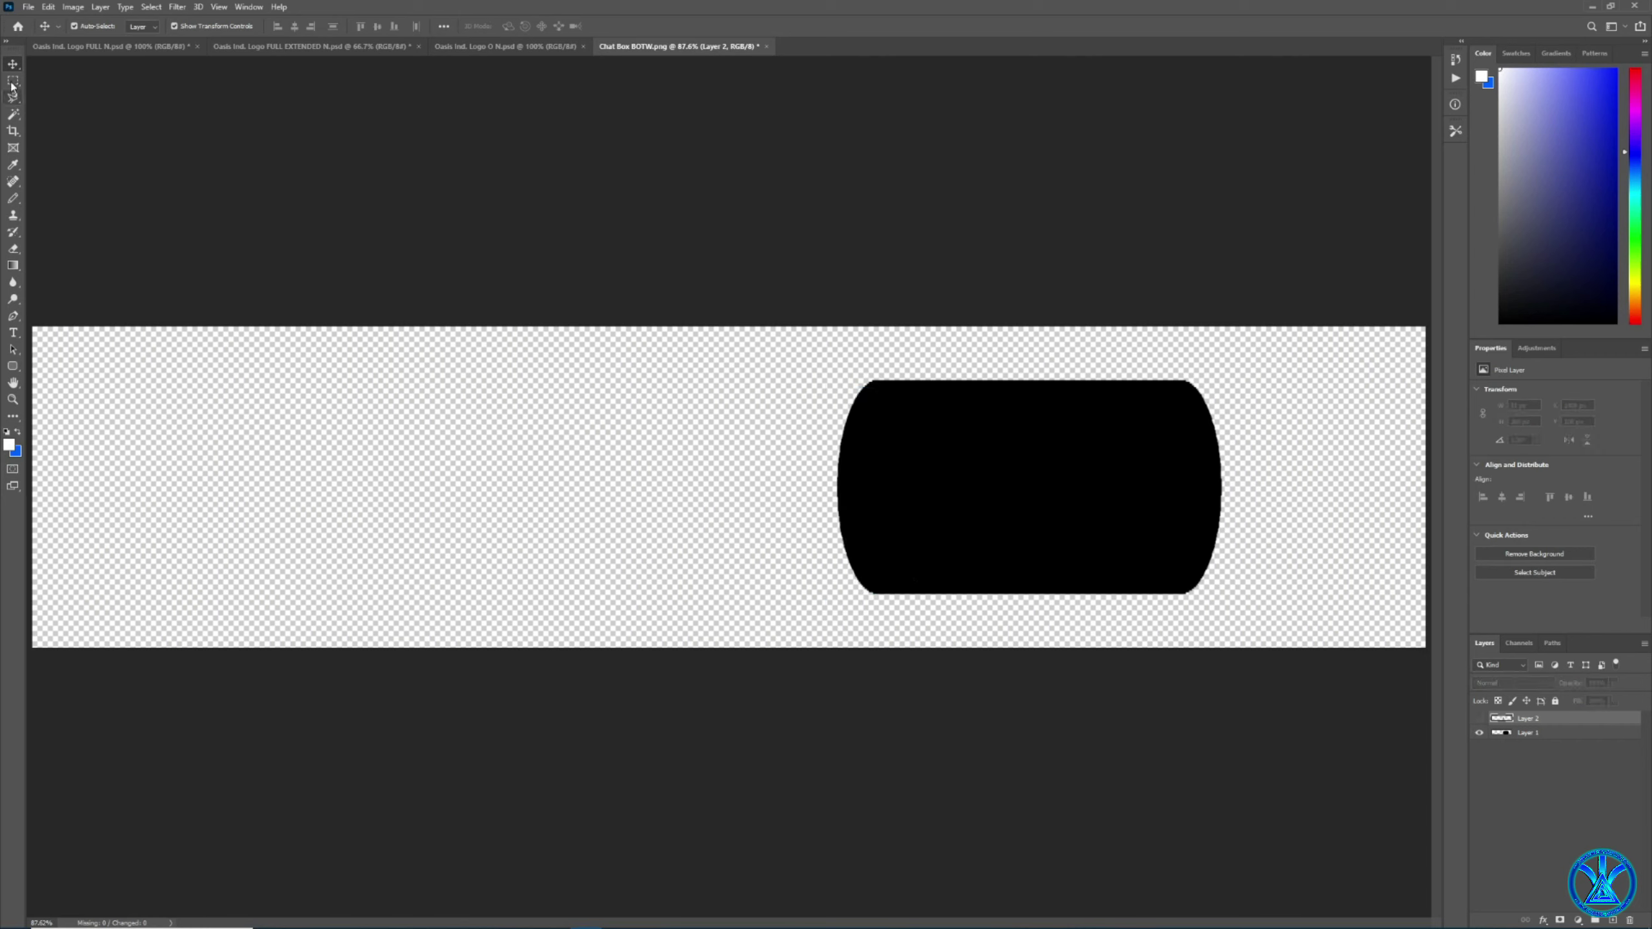
# Copy the straight middle section of Layer 1 between its curved ends onto a new layer and delete Layer 1.
pyautogui.press('m')
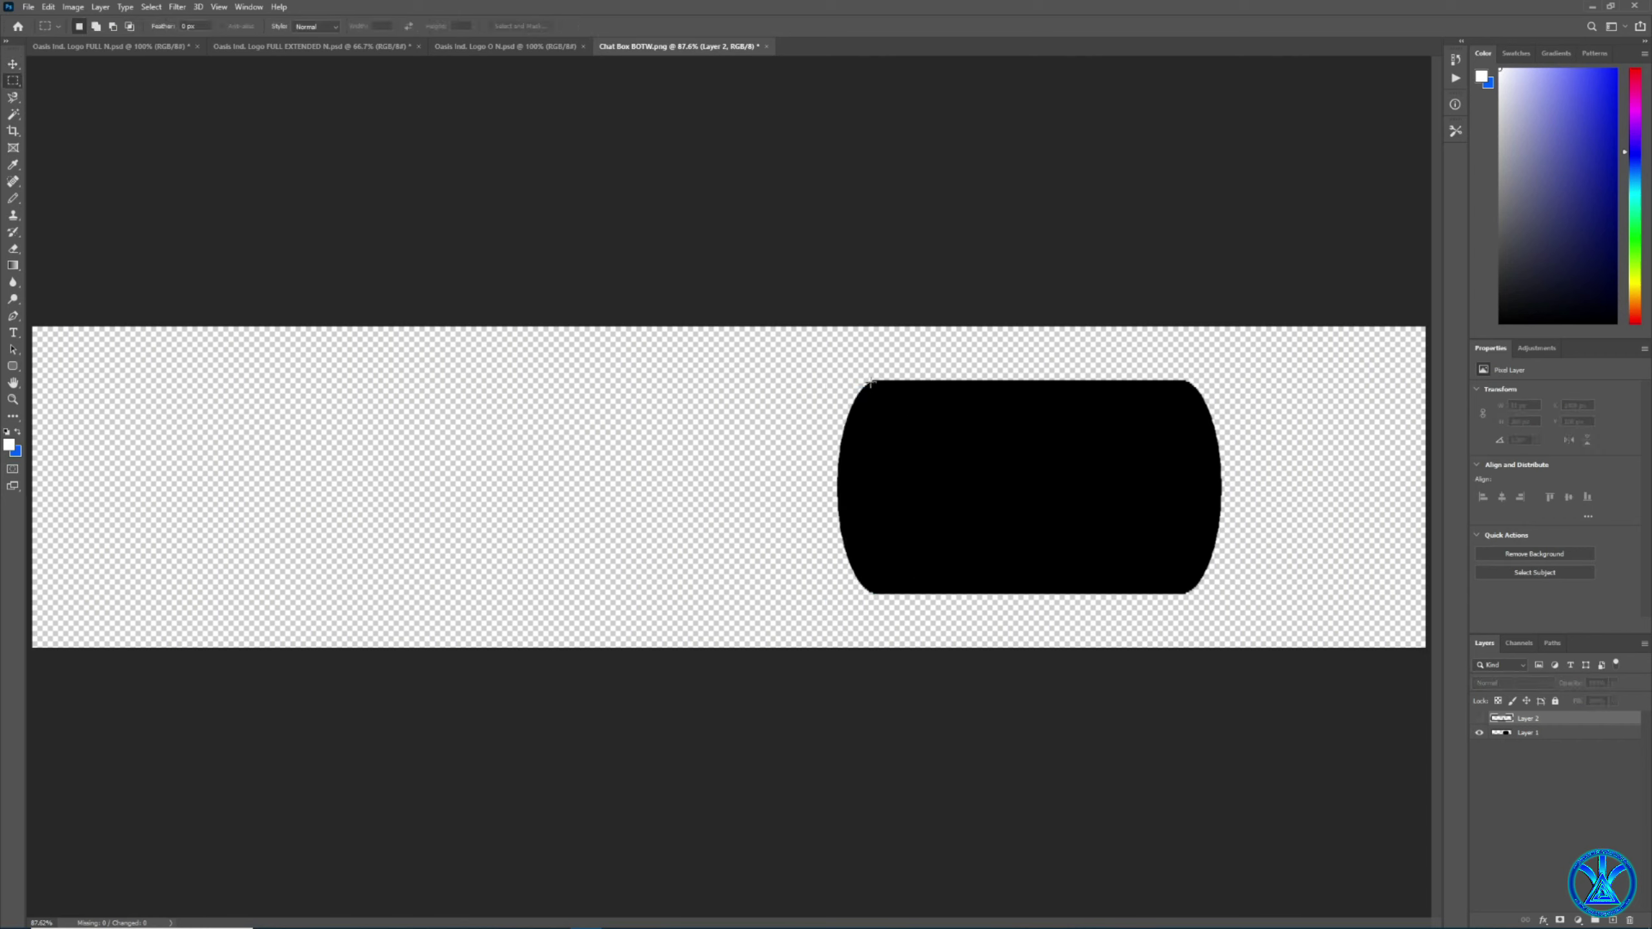
pyautogui.moveTo(875, 383); pyautogui.dragTo(1188, 597)
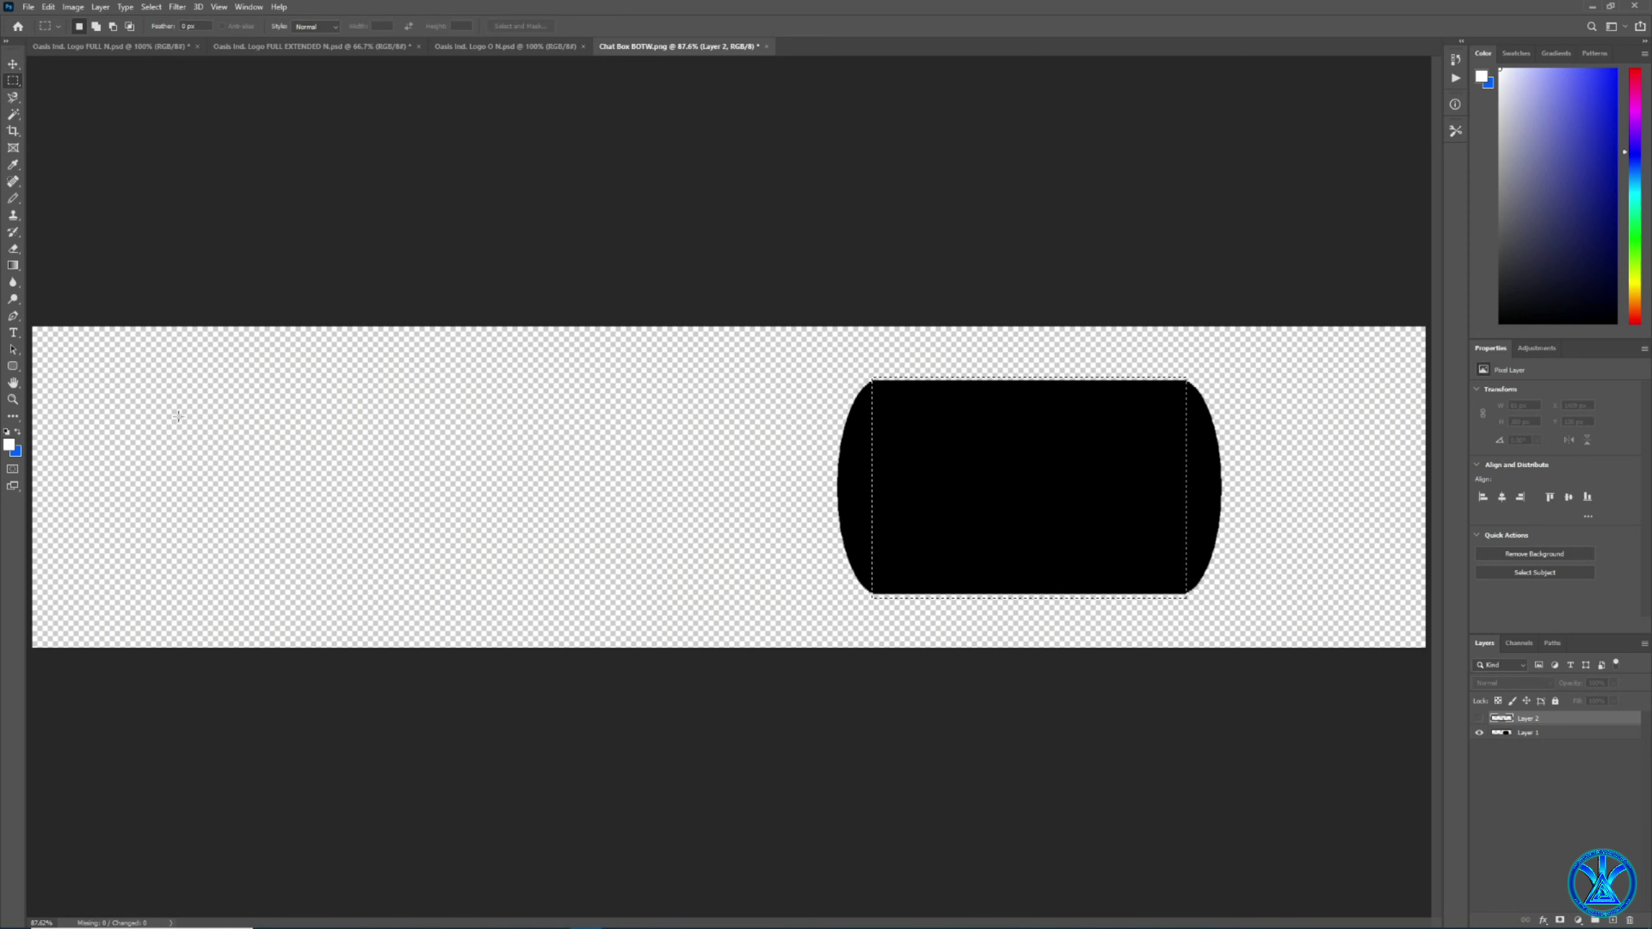
pyautogui.click(49, 7)
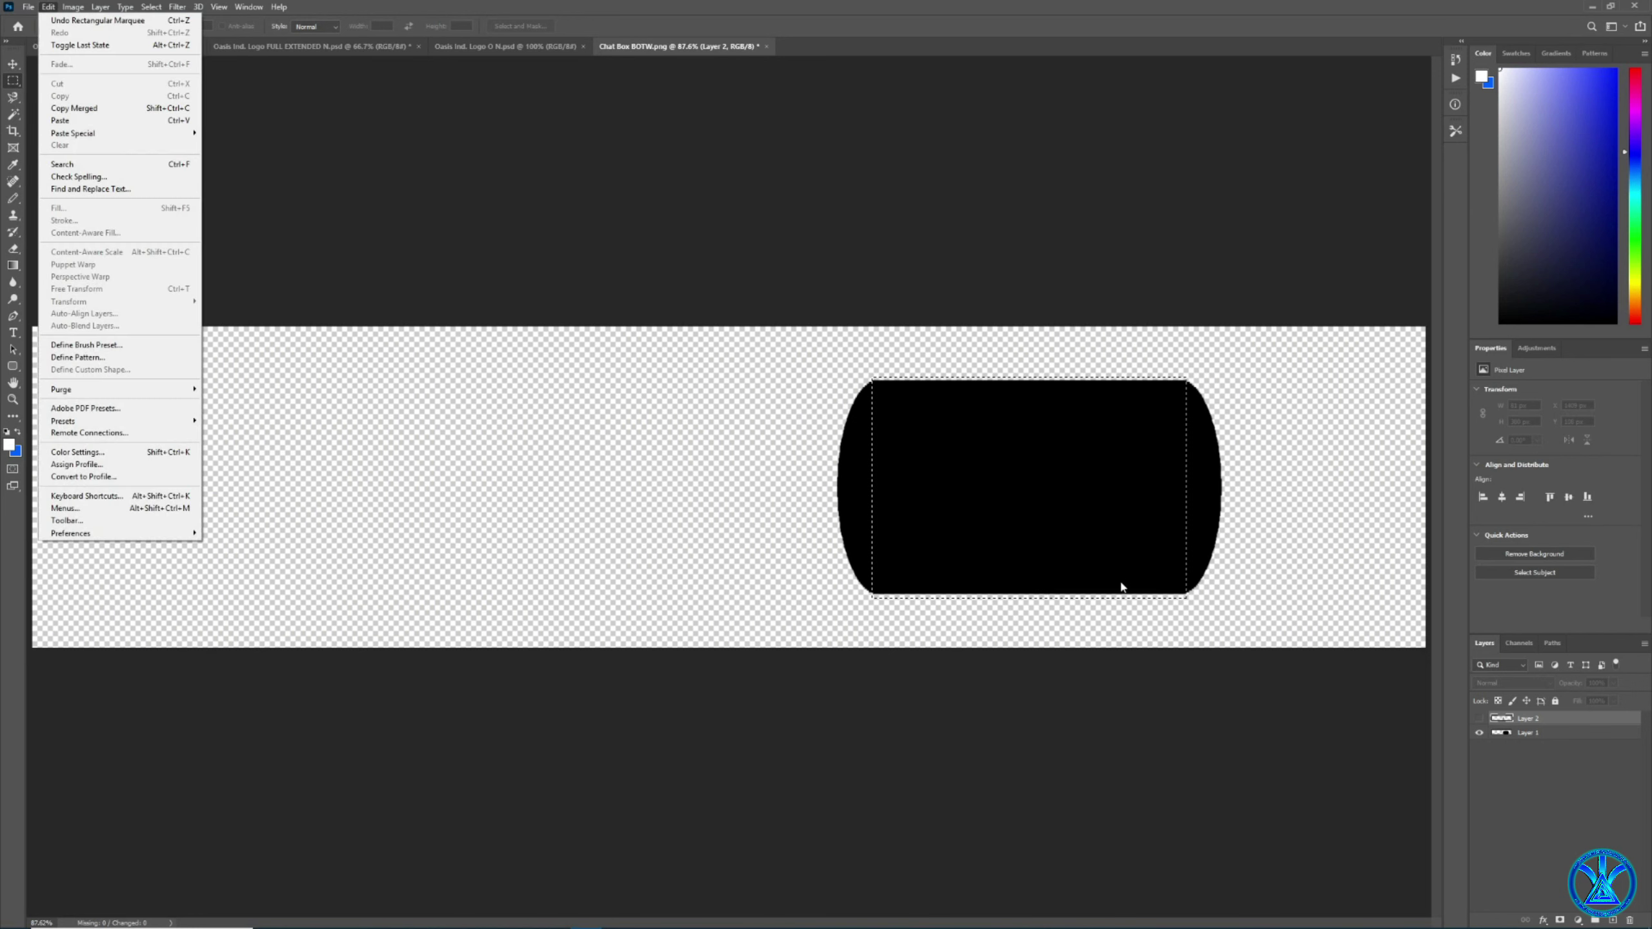
pyautogui.click(1588, 788)
pyautogui.click(1548, 732)
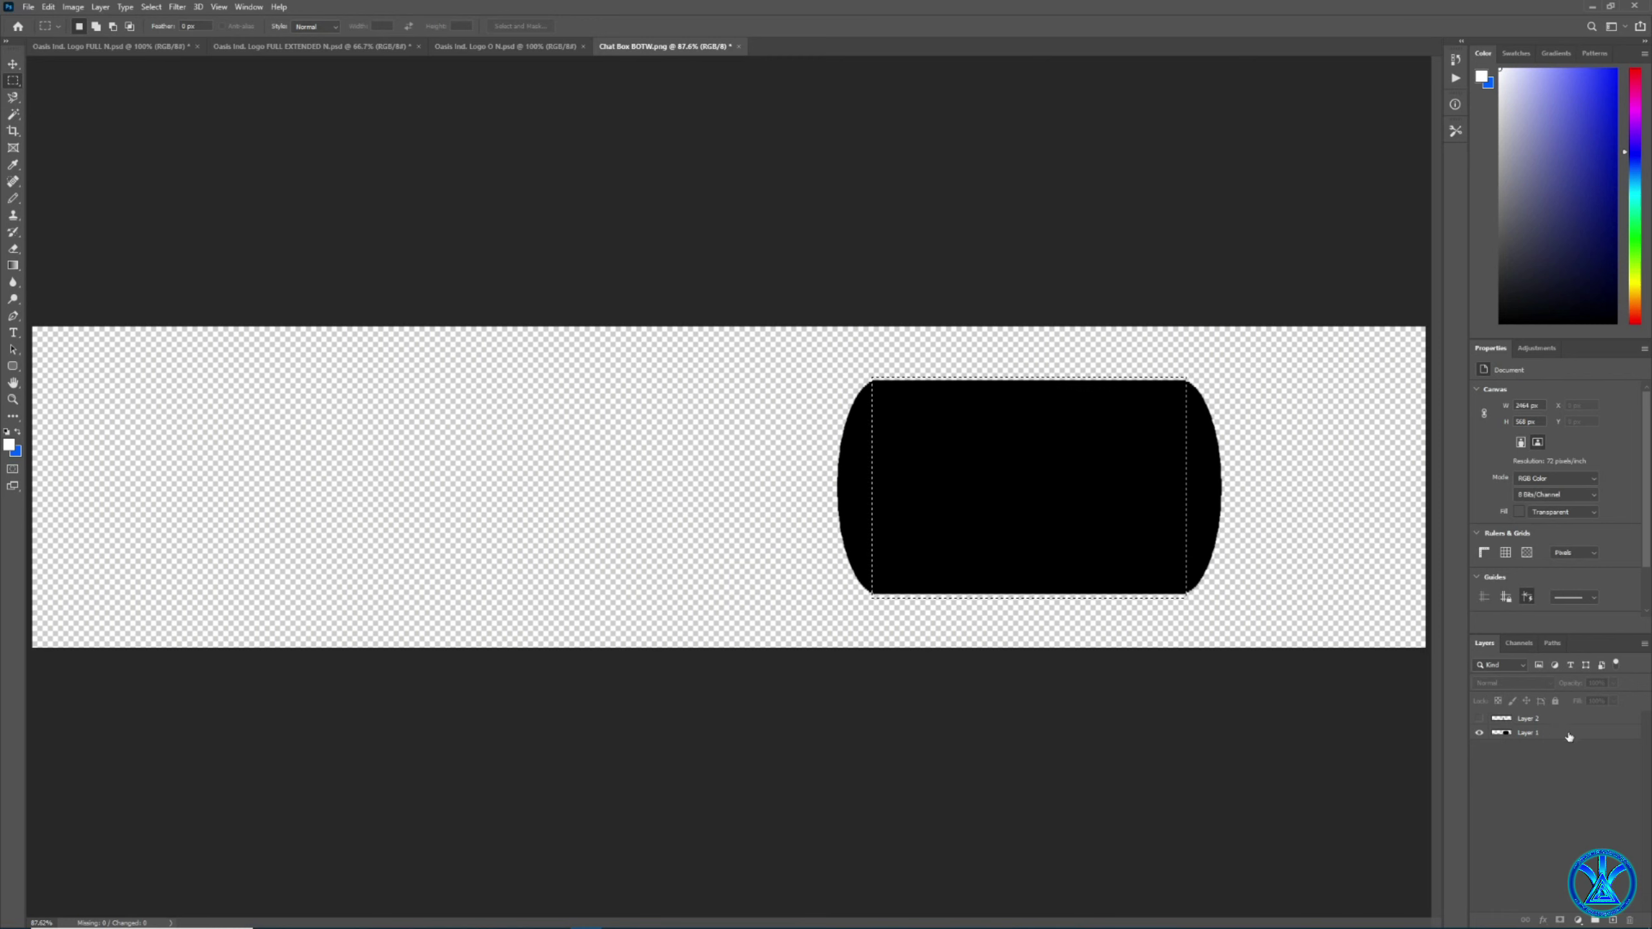
pyautogui.click(49, 7)
pyautogui.click(60, 96)
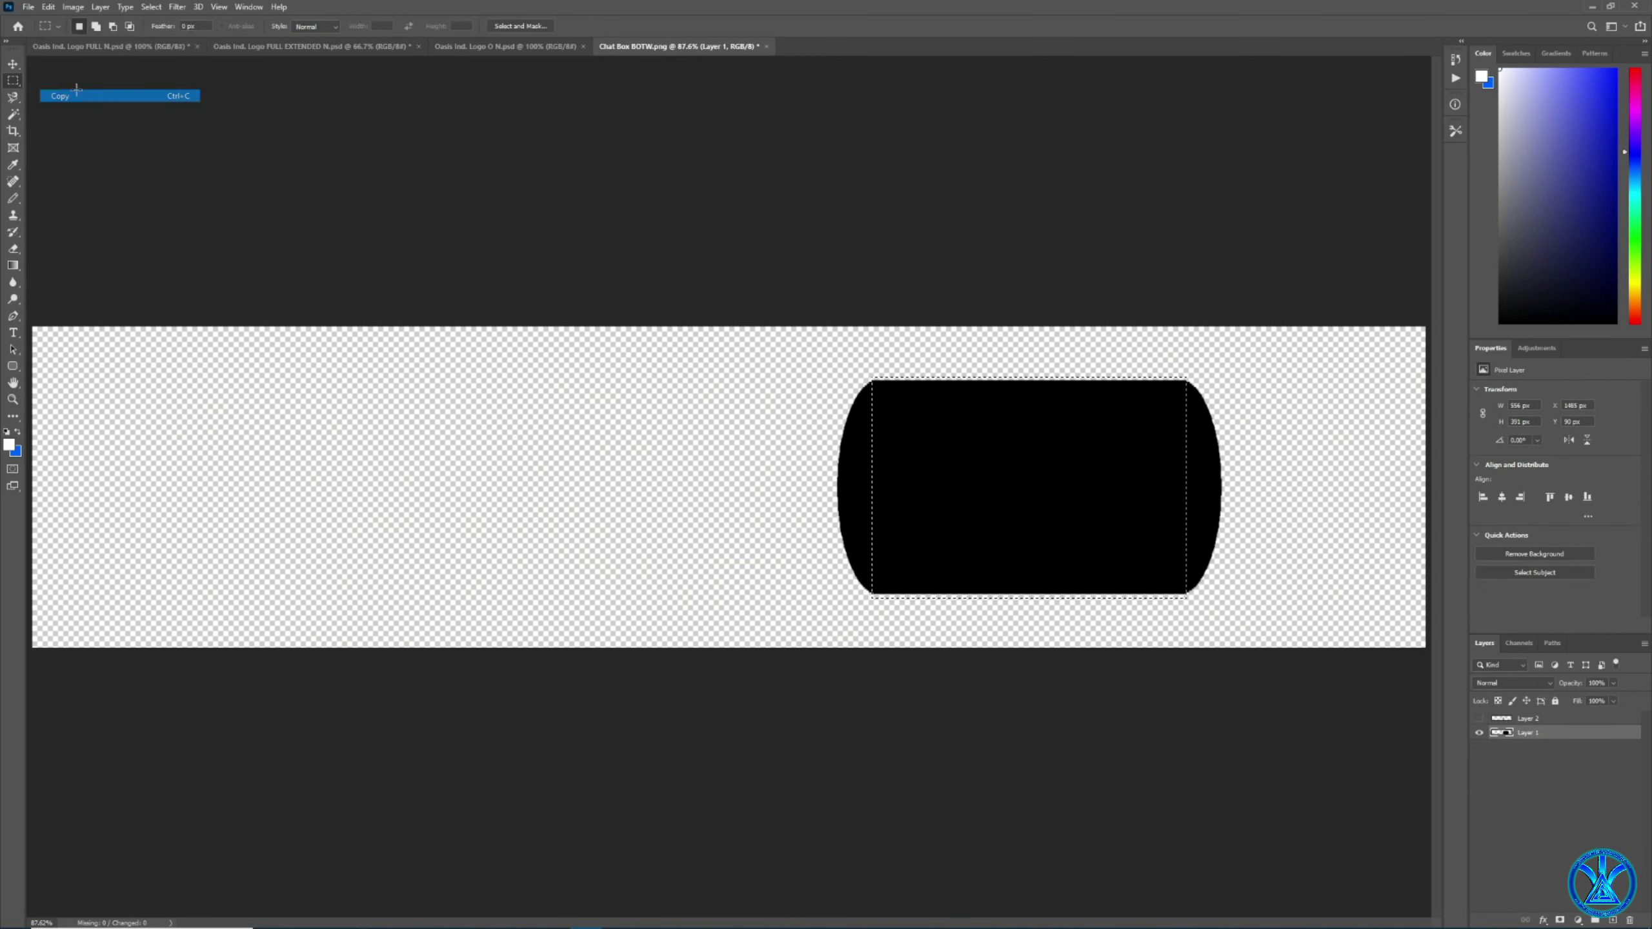
pyautogui.click(57, 8)
pyautogui.click(60, 120)
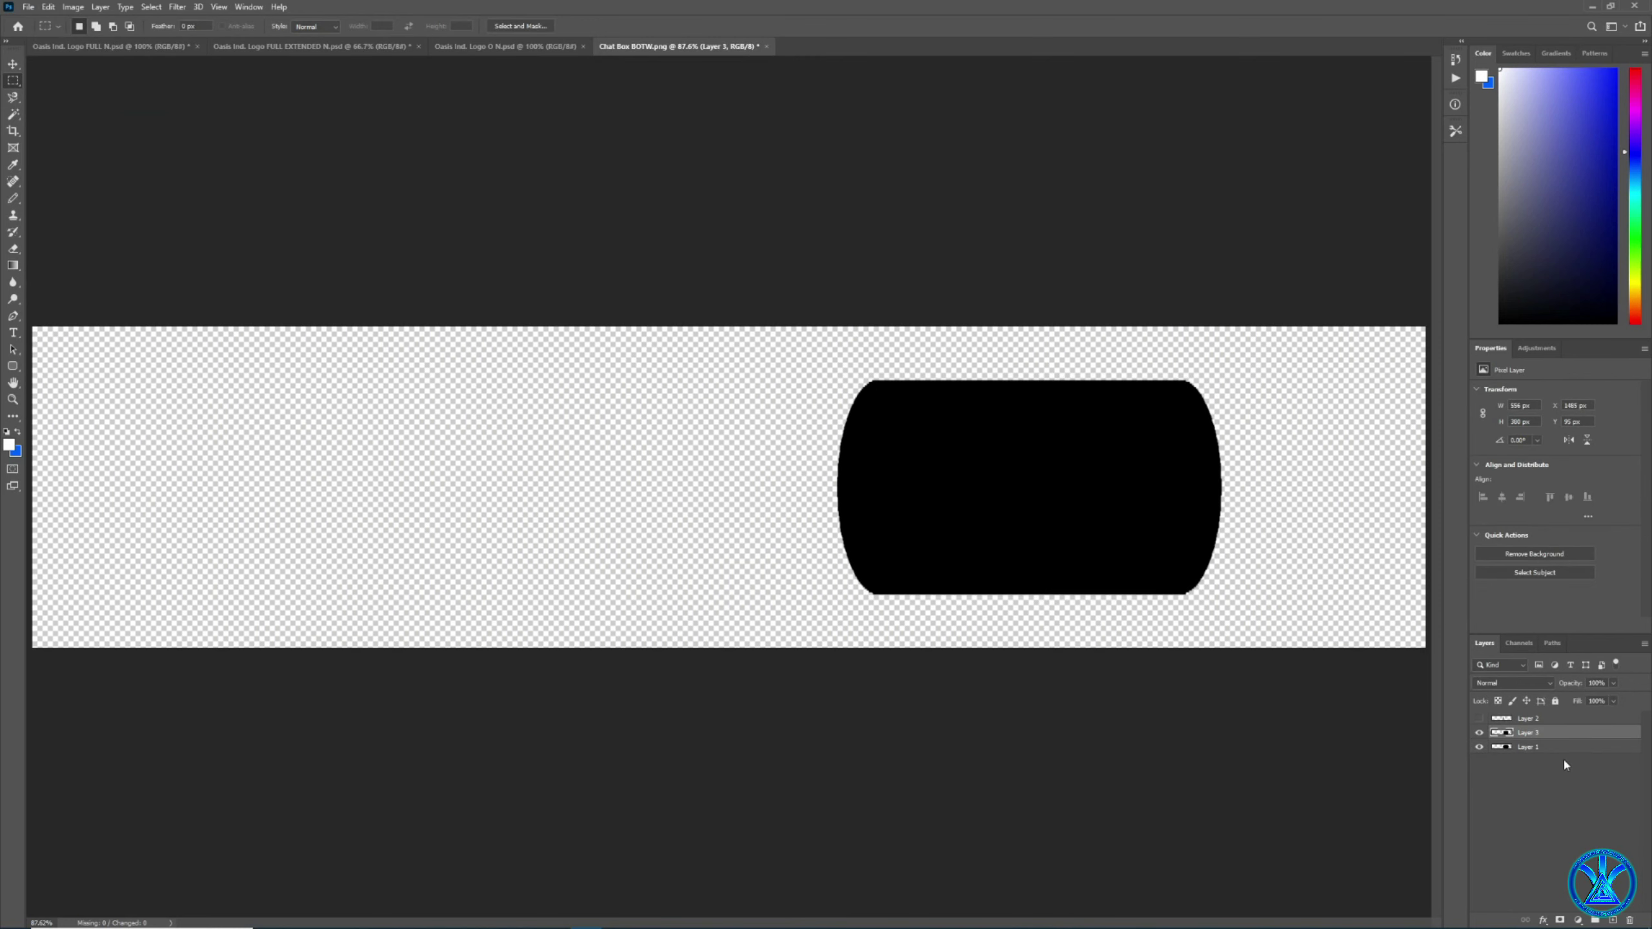
pyautogui.press('Delete')
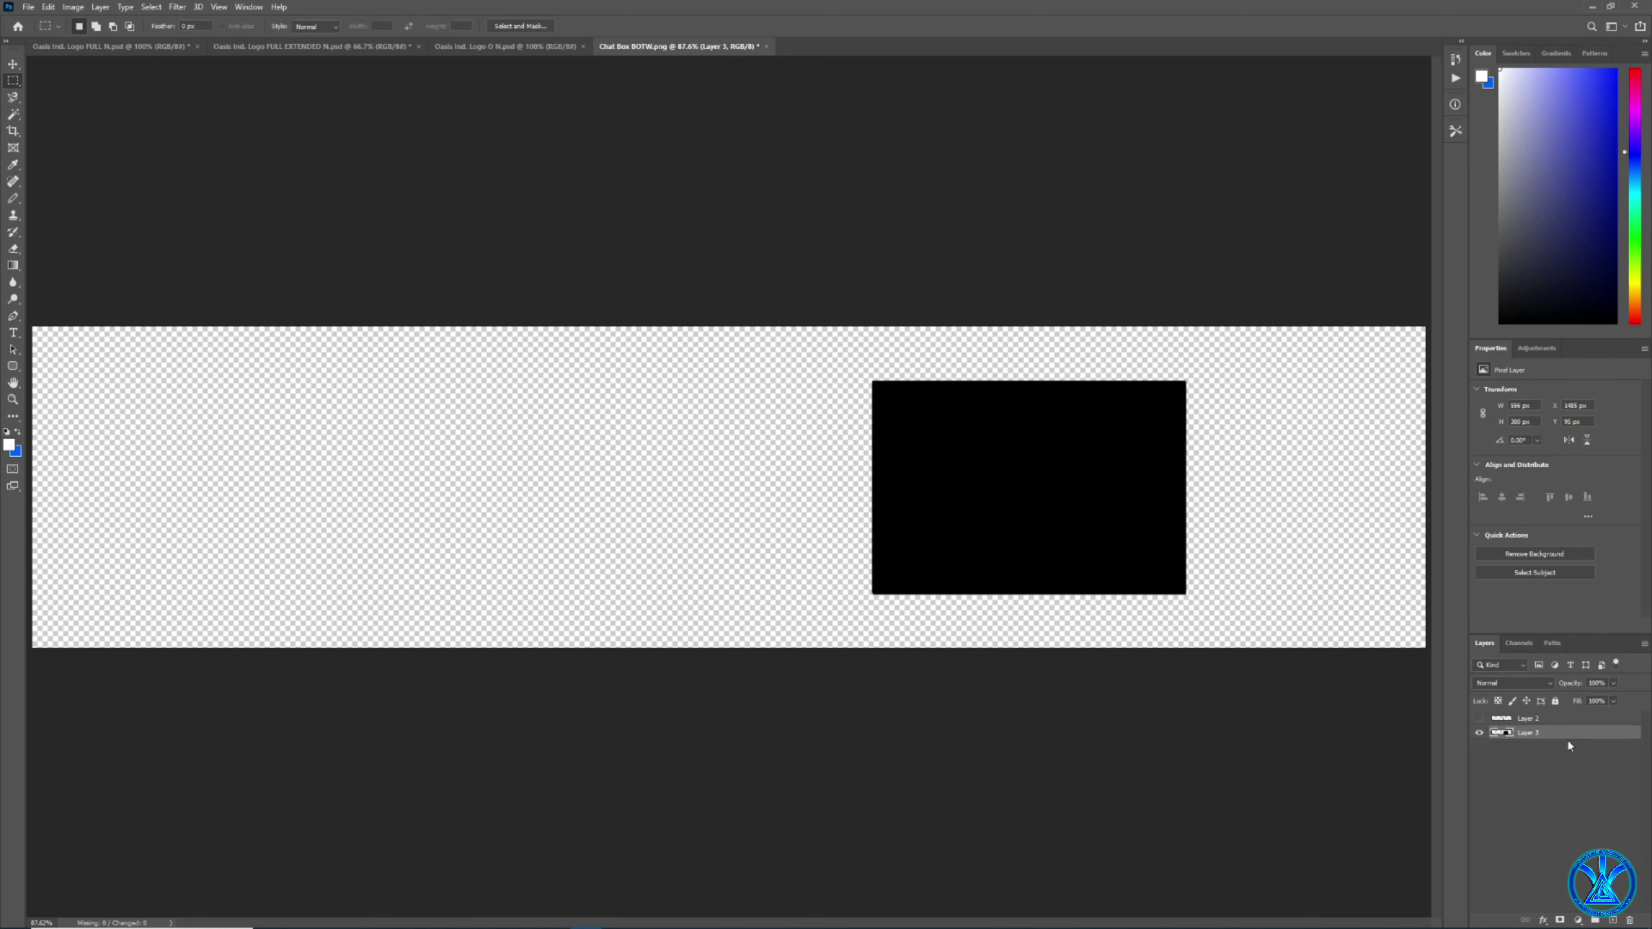
# Show Layer 2 again and move the left rounded end close to the canvas's left edge, level with the middle block.
pyautogui.click(1480, 719)
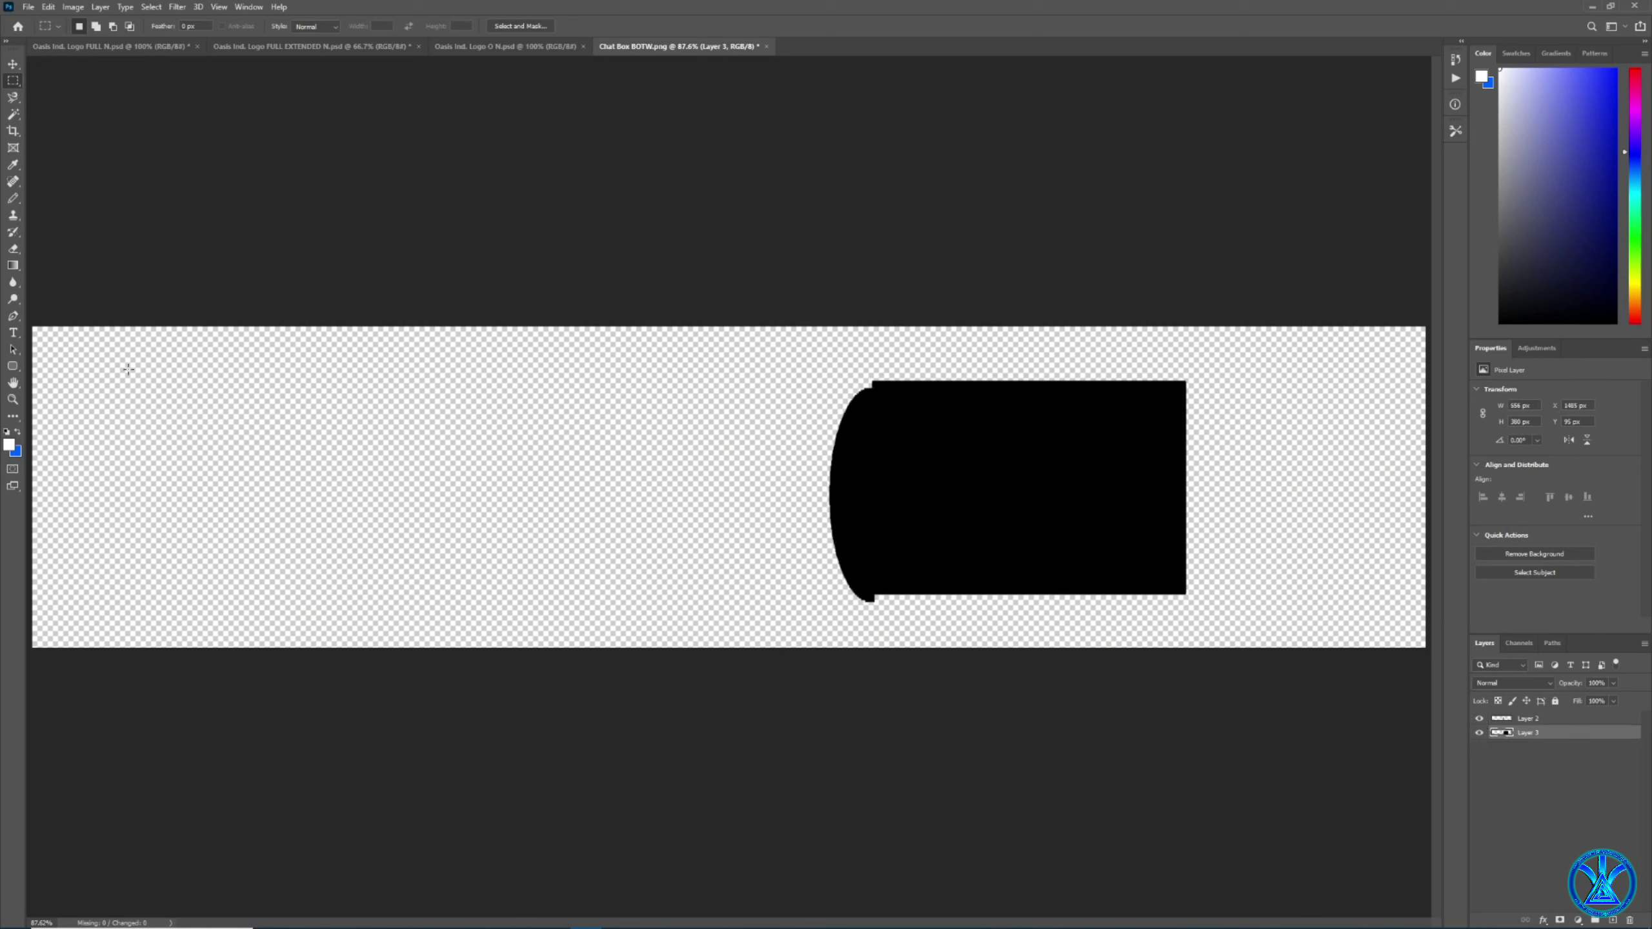
pyautogui.click(12, 64)
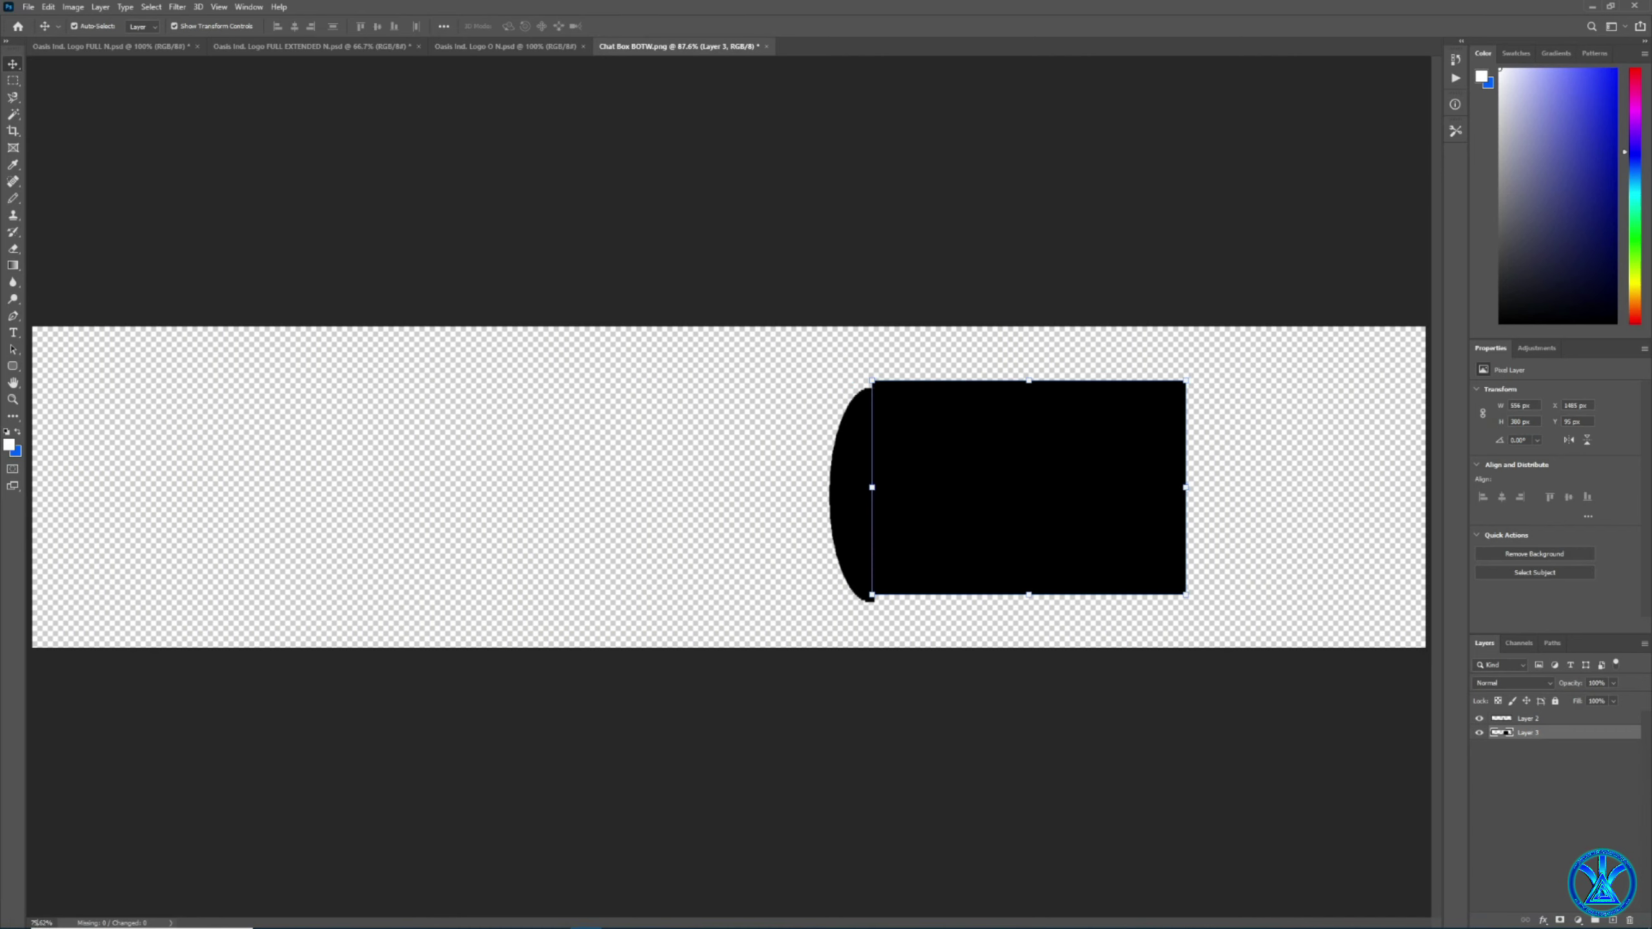
pyautogui.press('Return')
pyautogui.click(1297, 816)
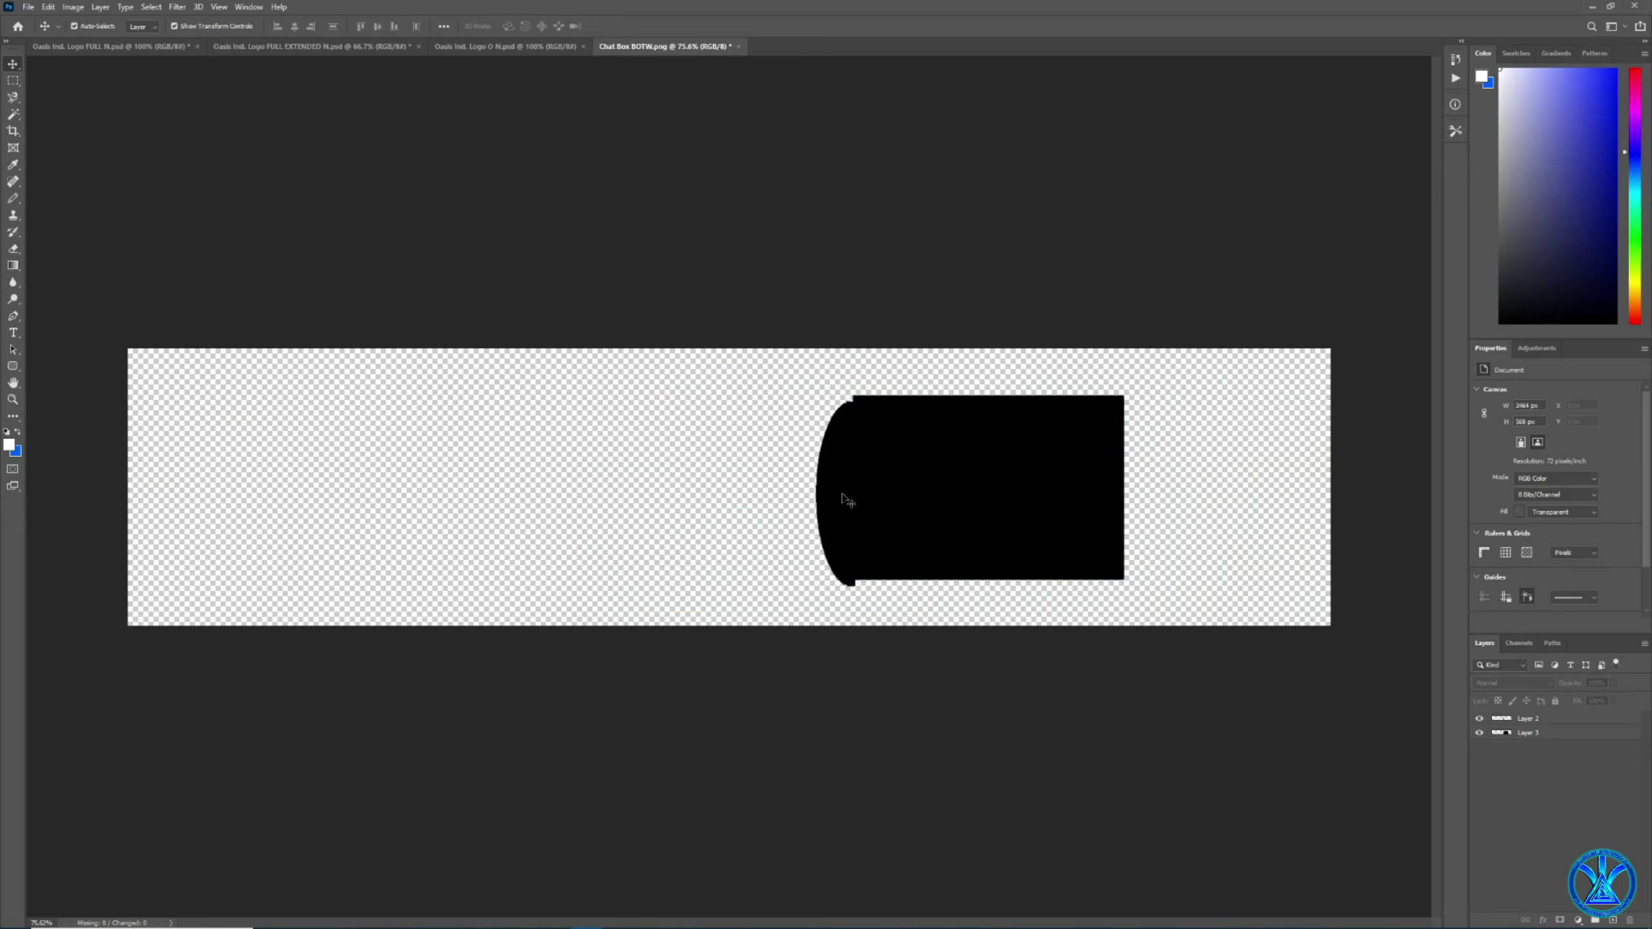
pyautogui.moveTo(845, 500); pyautogui.dragTo(201, 485)
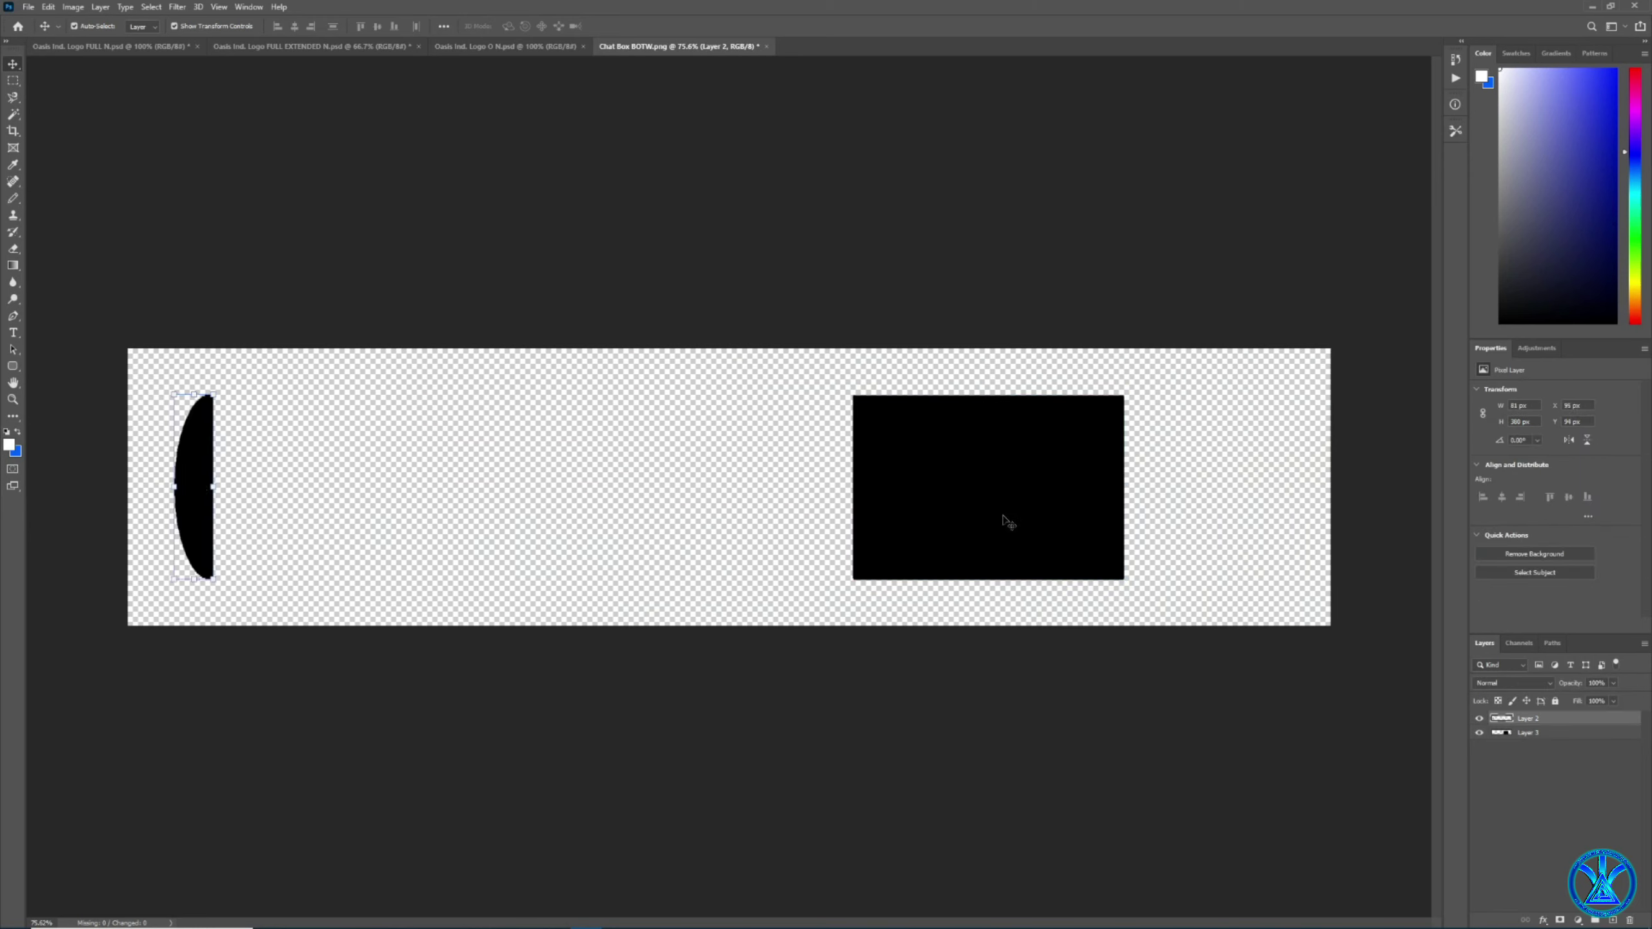
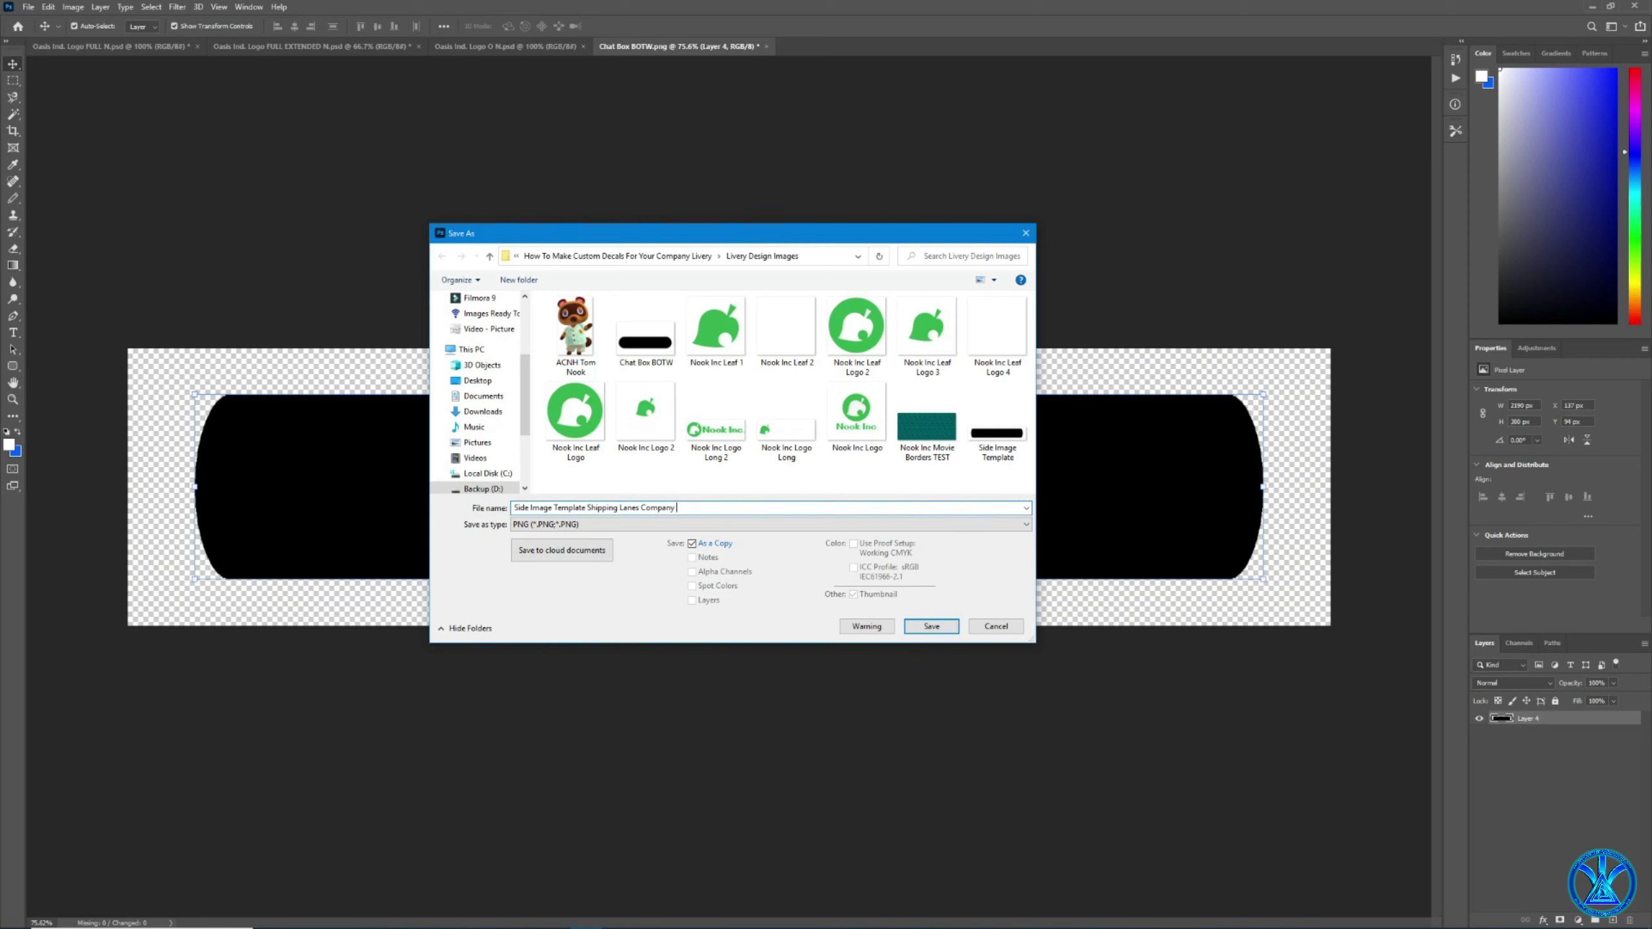
# Save the document in Photoshop PSD format as "Side Image Template - Shipping Lanes Company" in the Livery Design Images folder.
pyautogui.click(587, 508)
pyautogui.write('-')
pyautogui.click(611, 525)
pyautogui.click(611, 536)
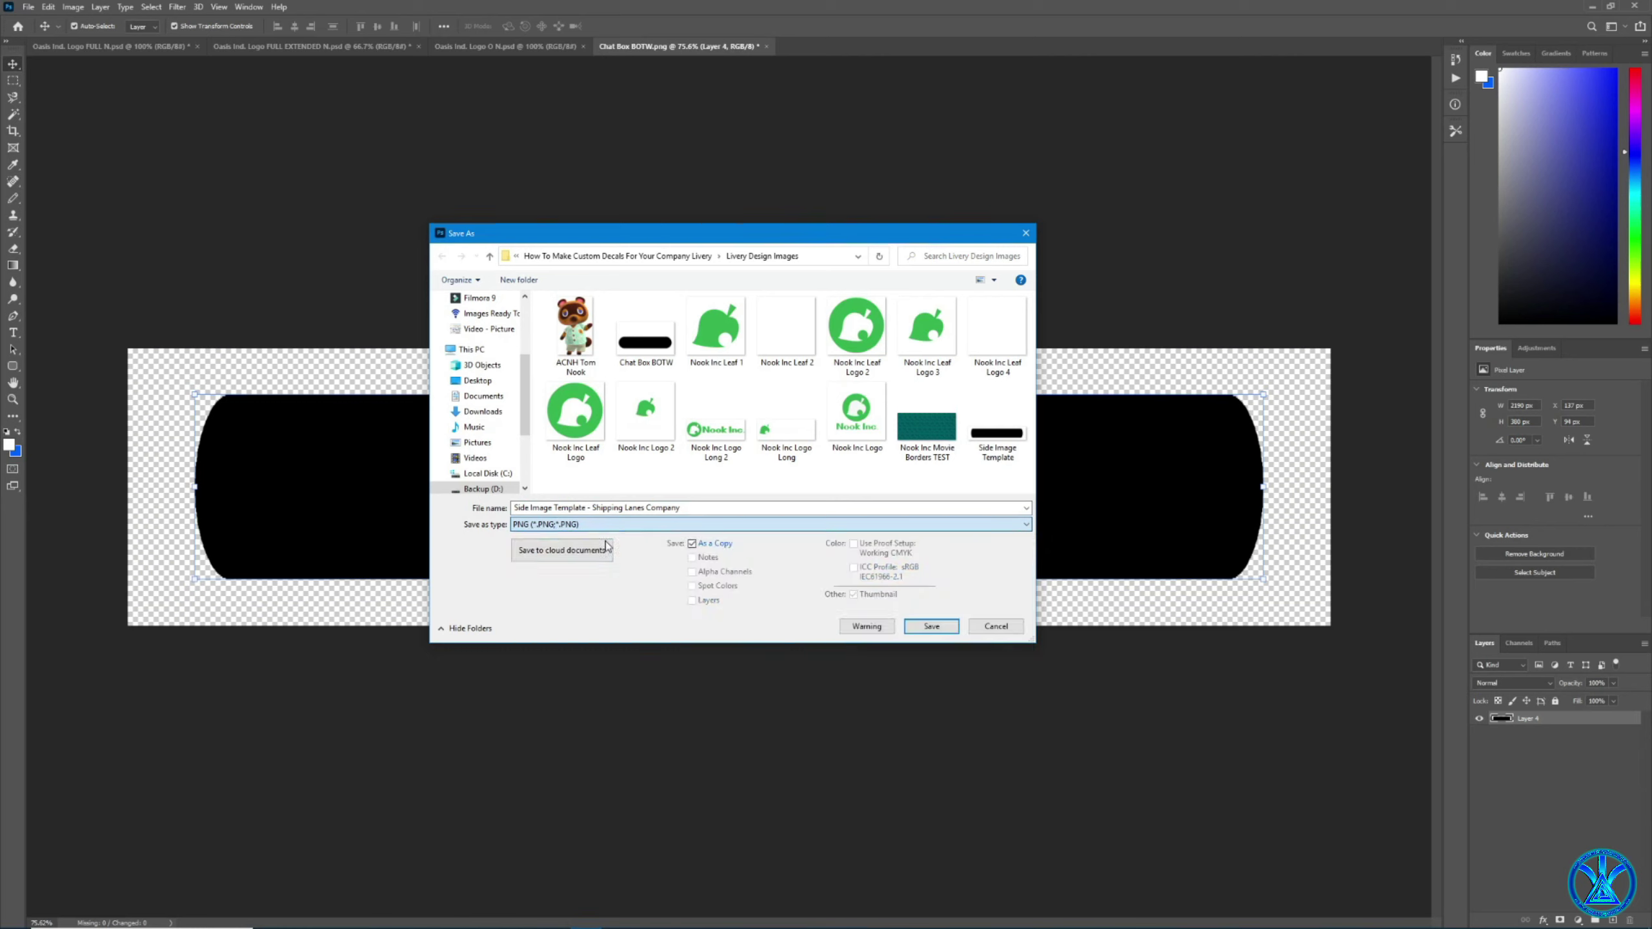
pyautogui.click(943, 631)
pyautogui.click(778, 201)
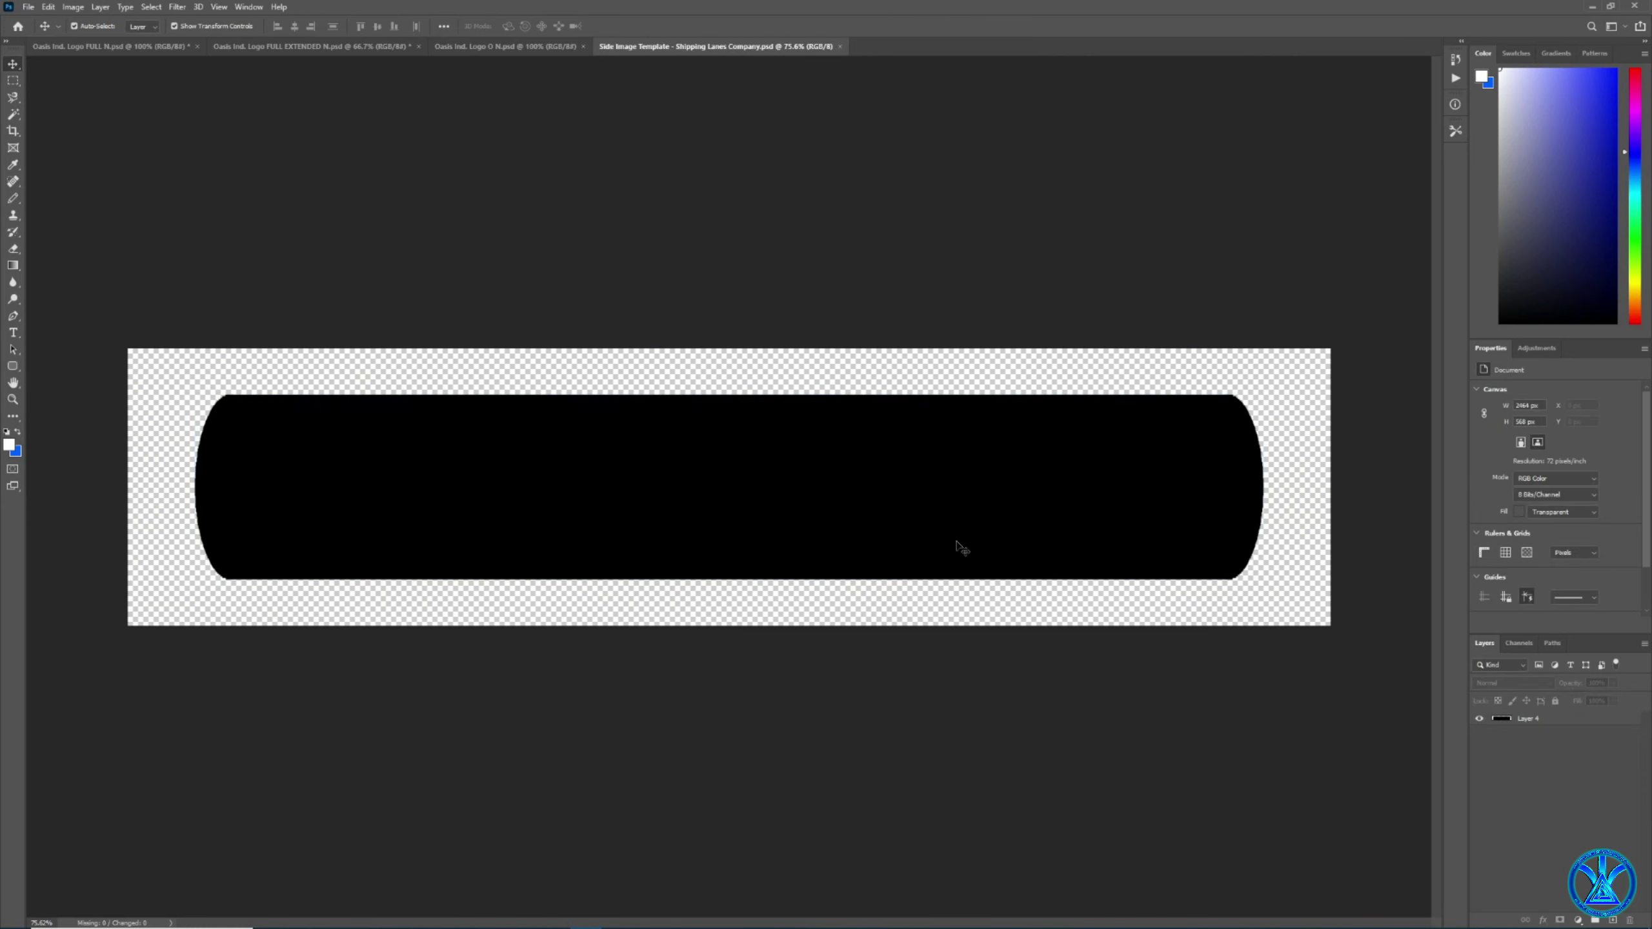
# Open the layer style settings of Layer 4 and add a Gradient Overlay, leaving Bevel & Emboss switched off.
pyautogui.click(814, 512)
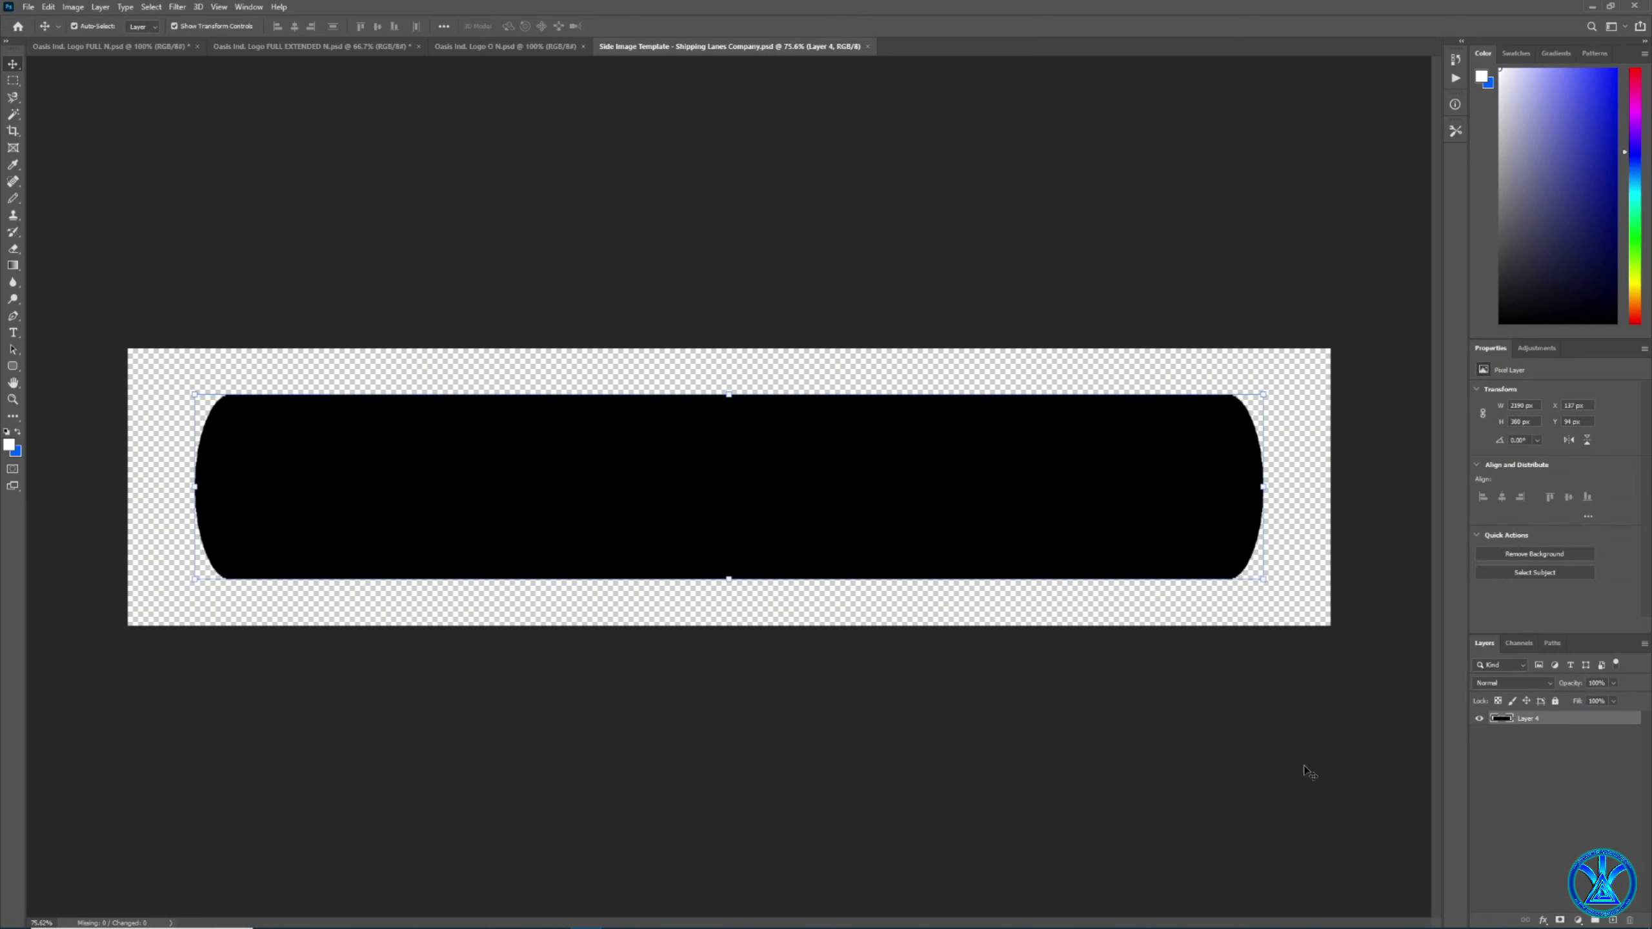
pyautogui.click(1526, 772)
pyautogui.click(1587, 720)
pyautogui.doubleClick(1587, 719)
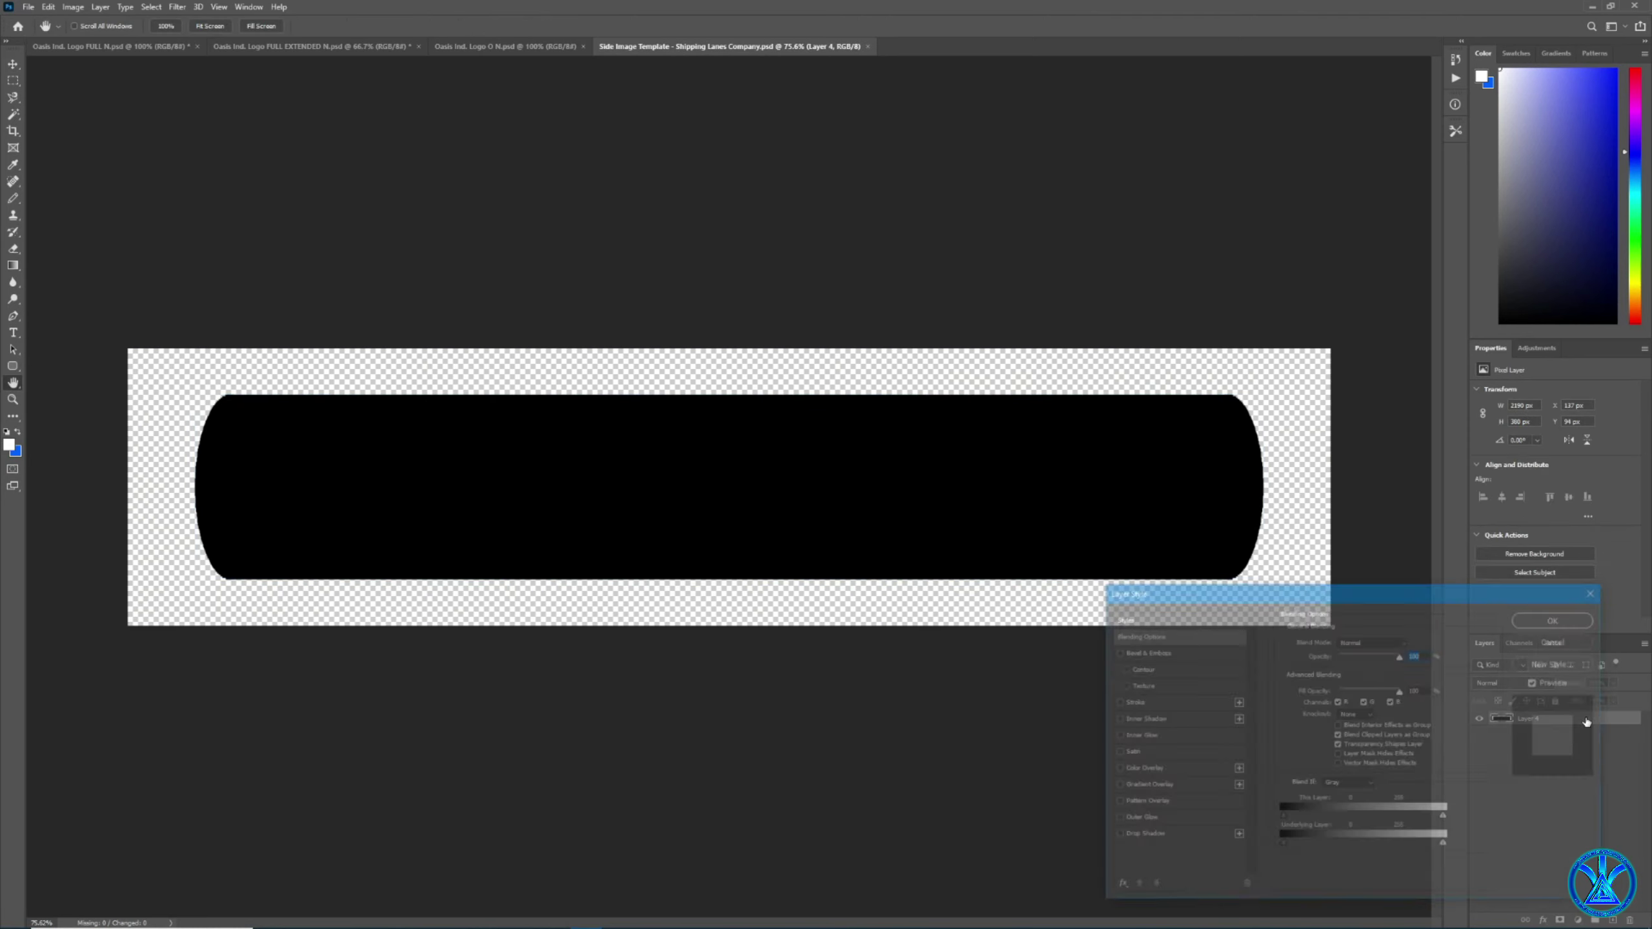
pyautogui.click(1155, 651)
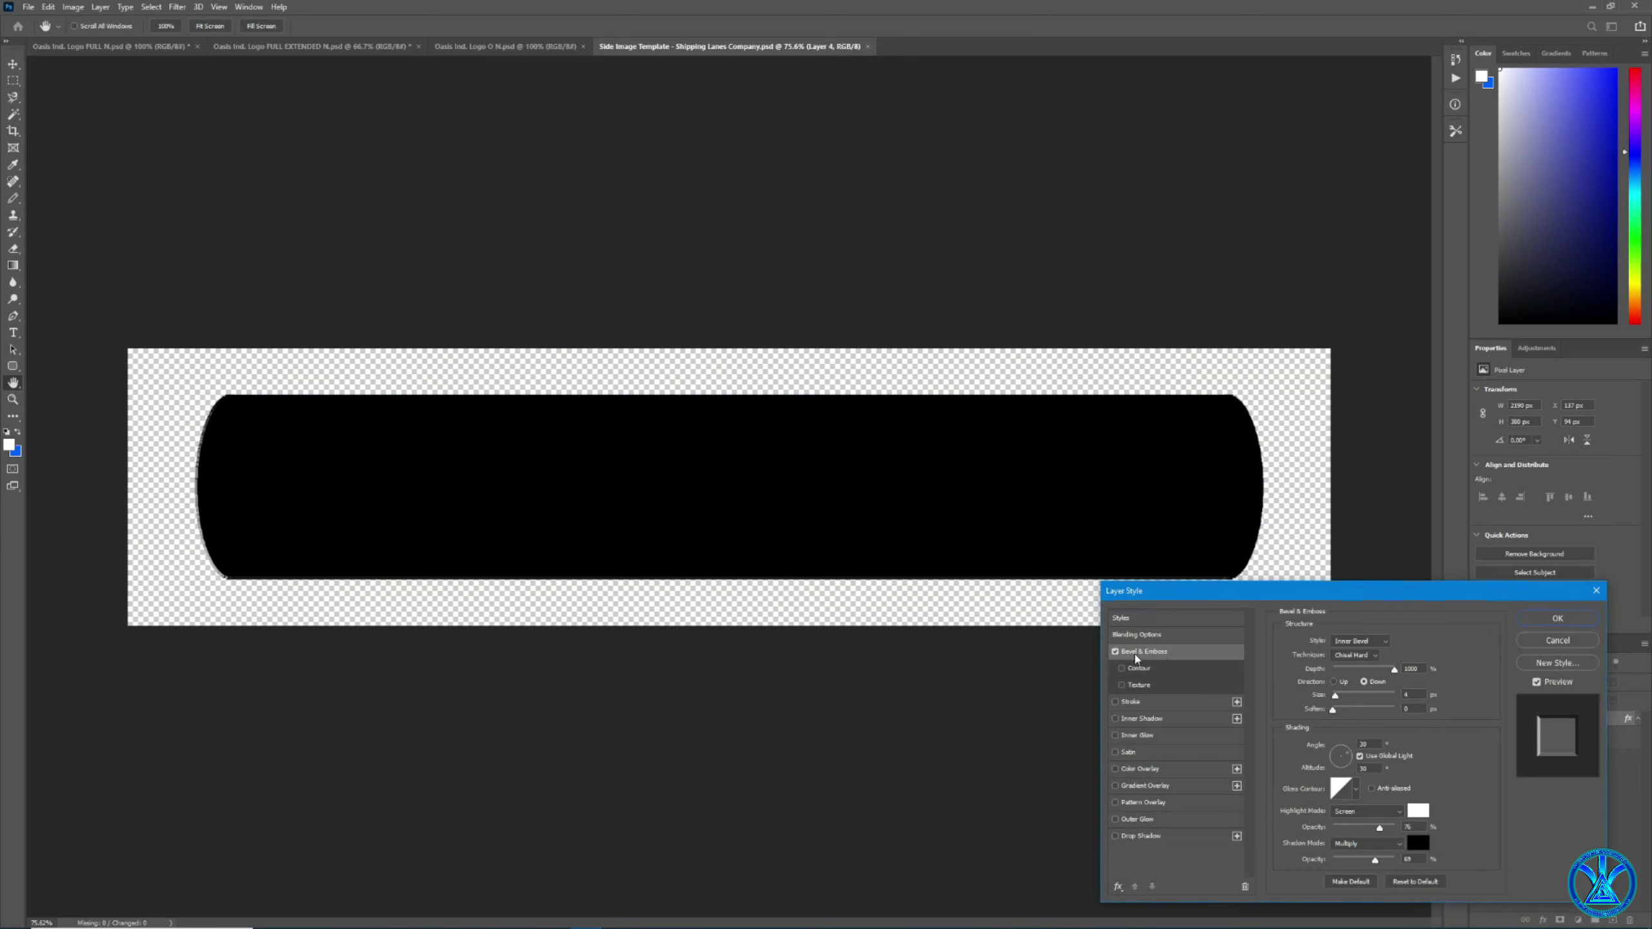
pyautogui.click(1115, 651)
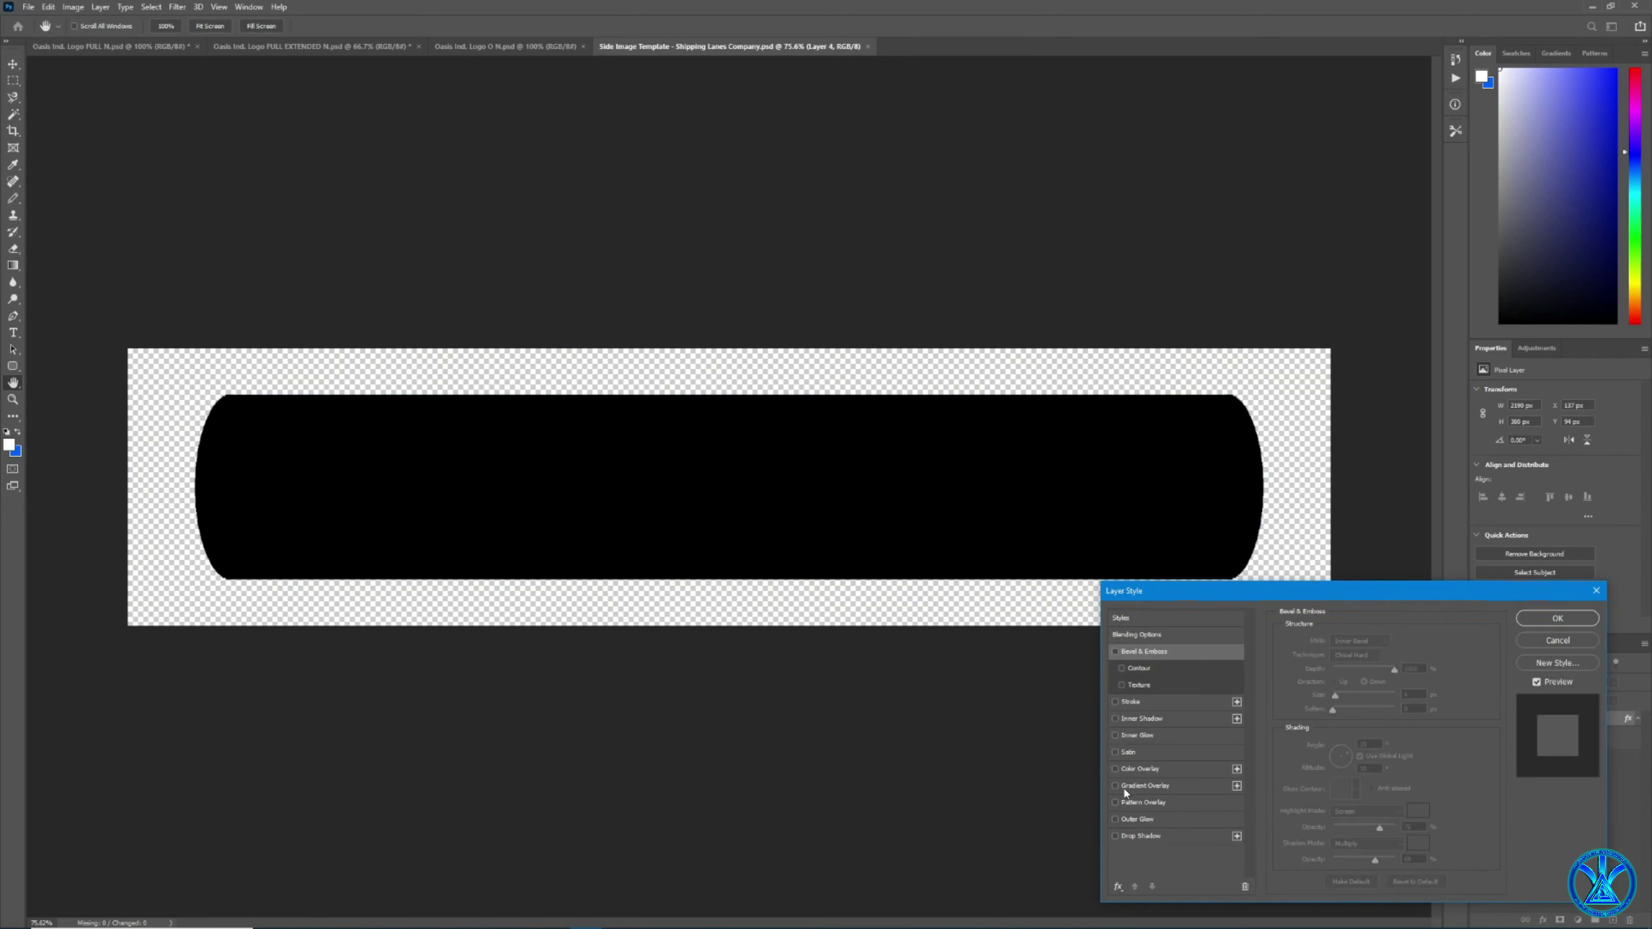
pyautogui.click(1221, 786)
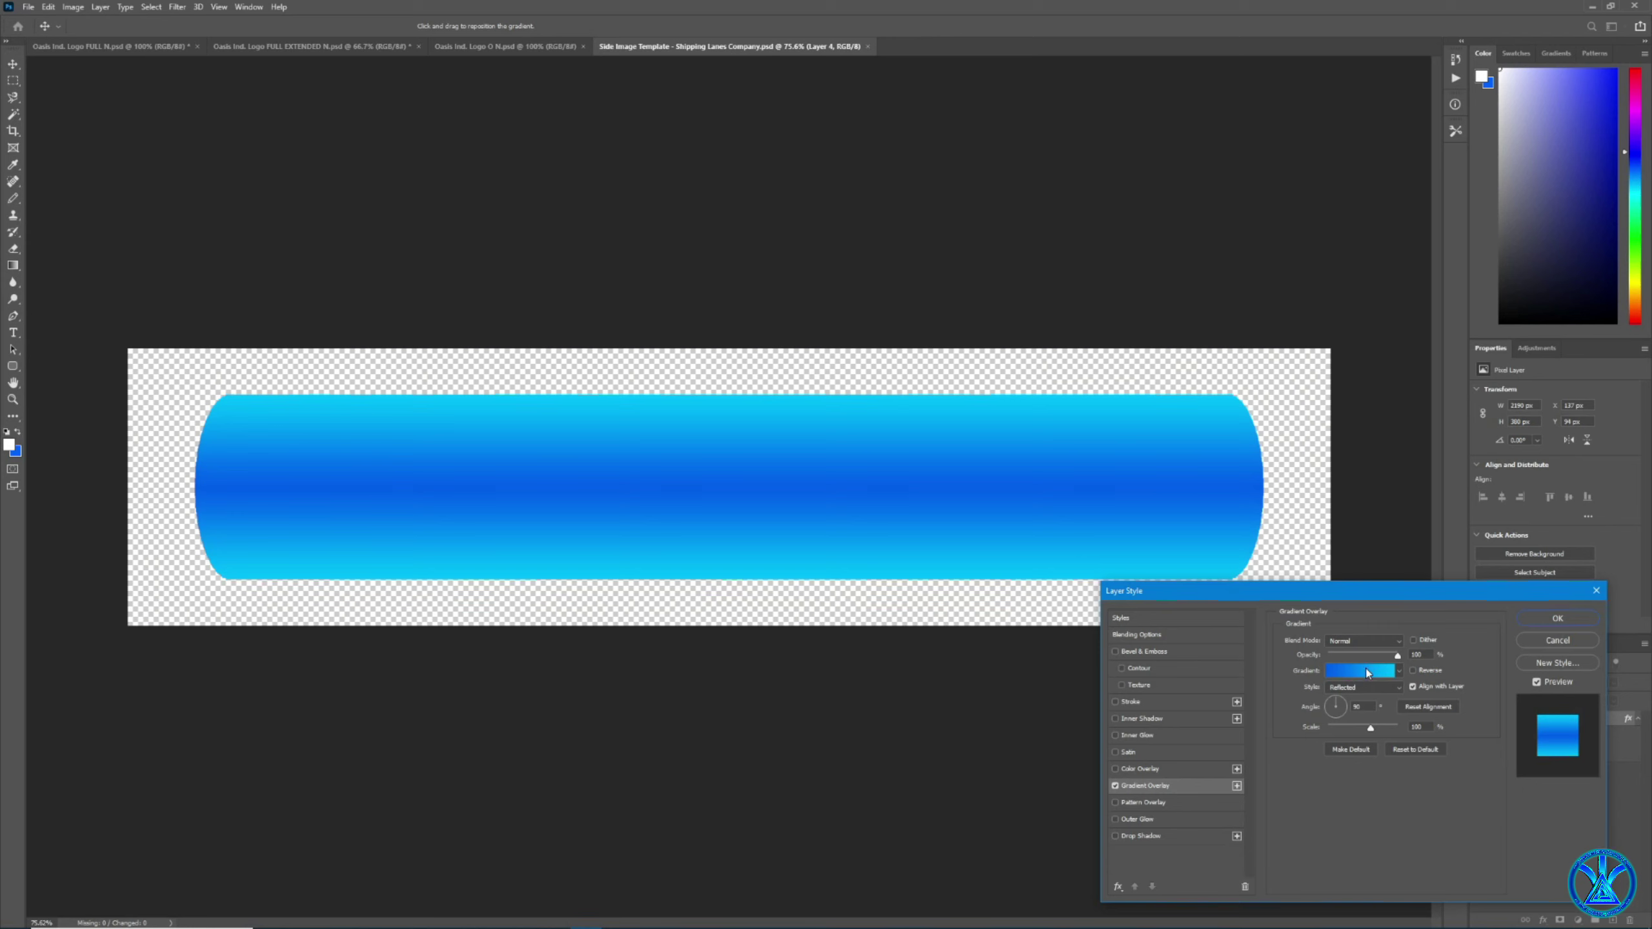
# Edit the overlay's gradient and try out the gold presets on the rounded shape.
pyautogui.click(1369, 672)
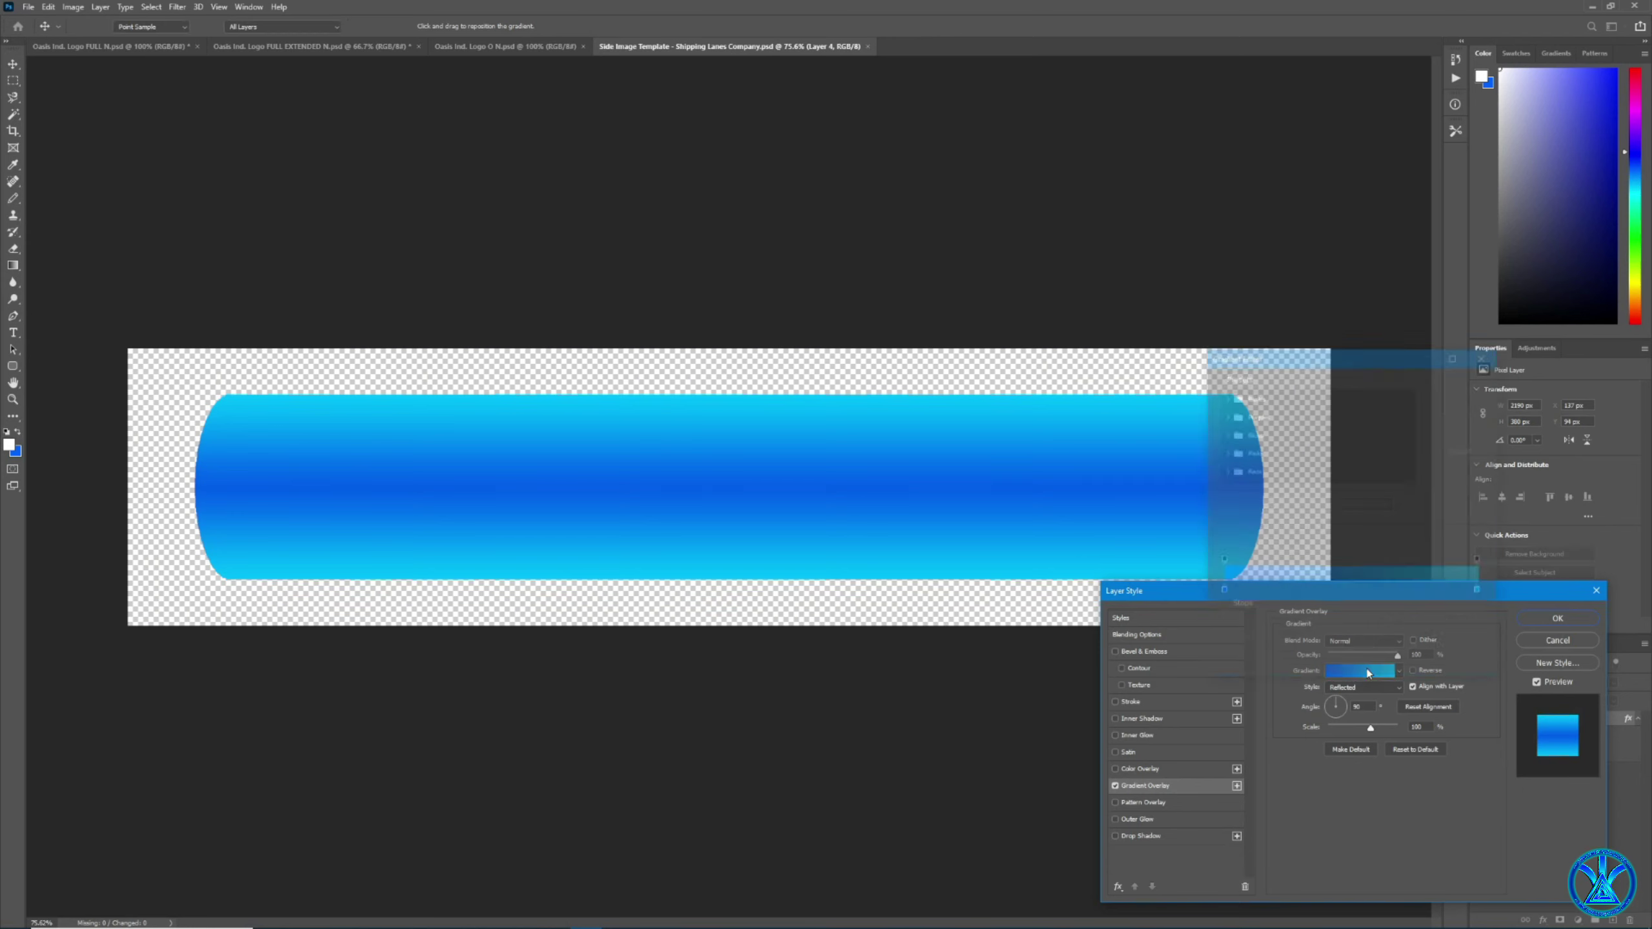
pyautogui.moveTo(1428, 406); pyautogui.dragTo(1308, 466)
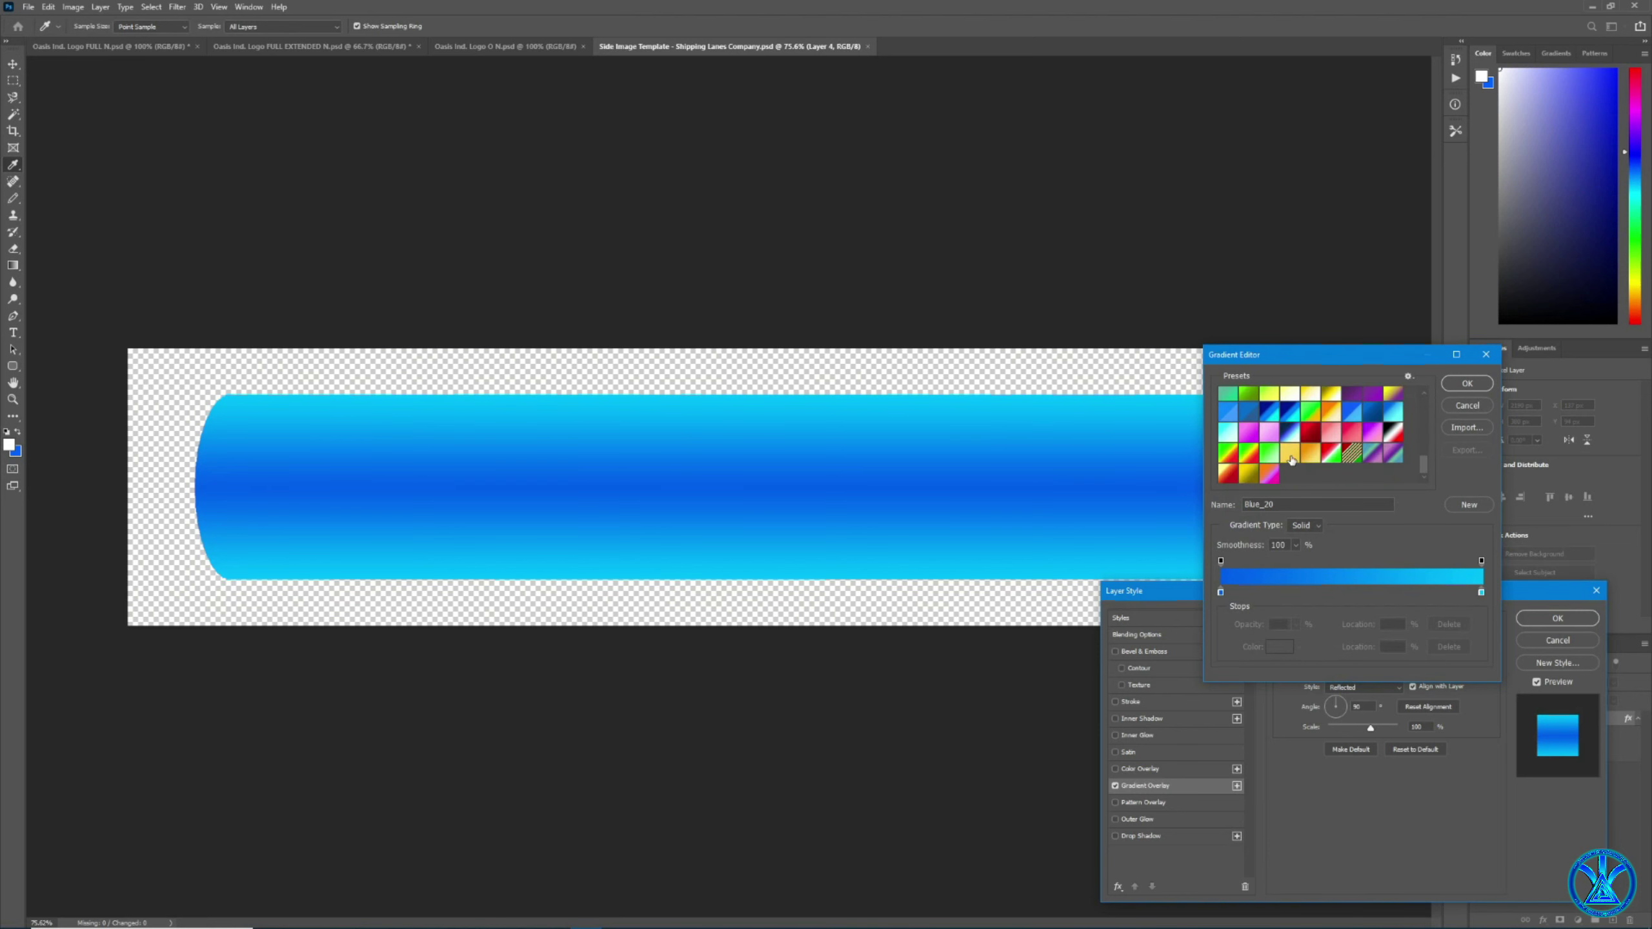
pyautogui.click(1281, 457)
pyautogui.click(1269, 453)
pyautogui.click(1249, 475)
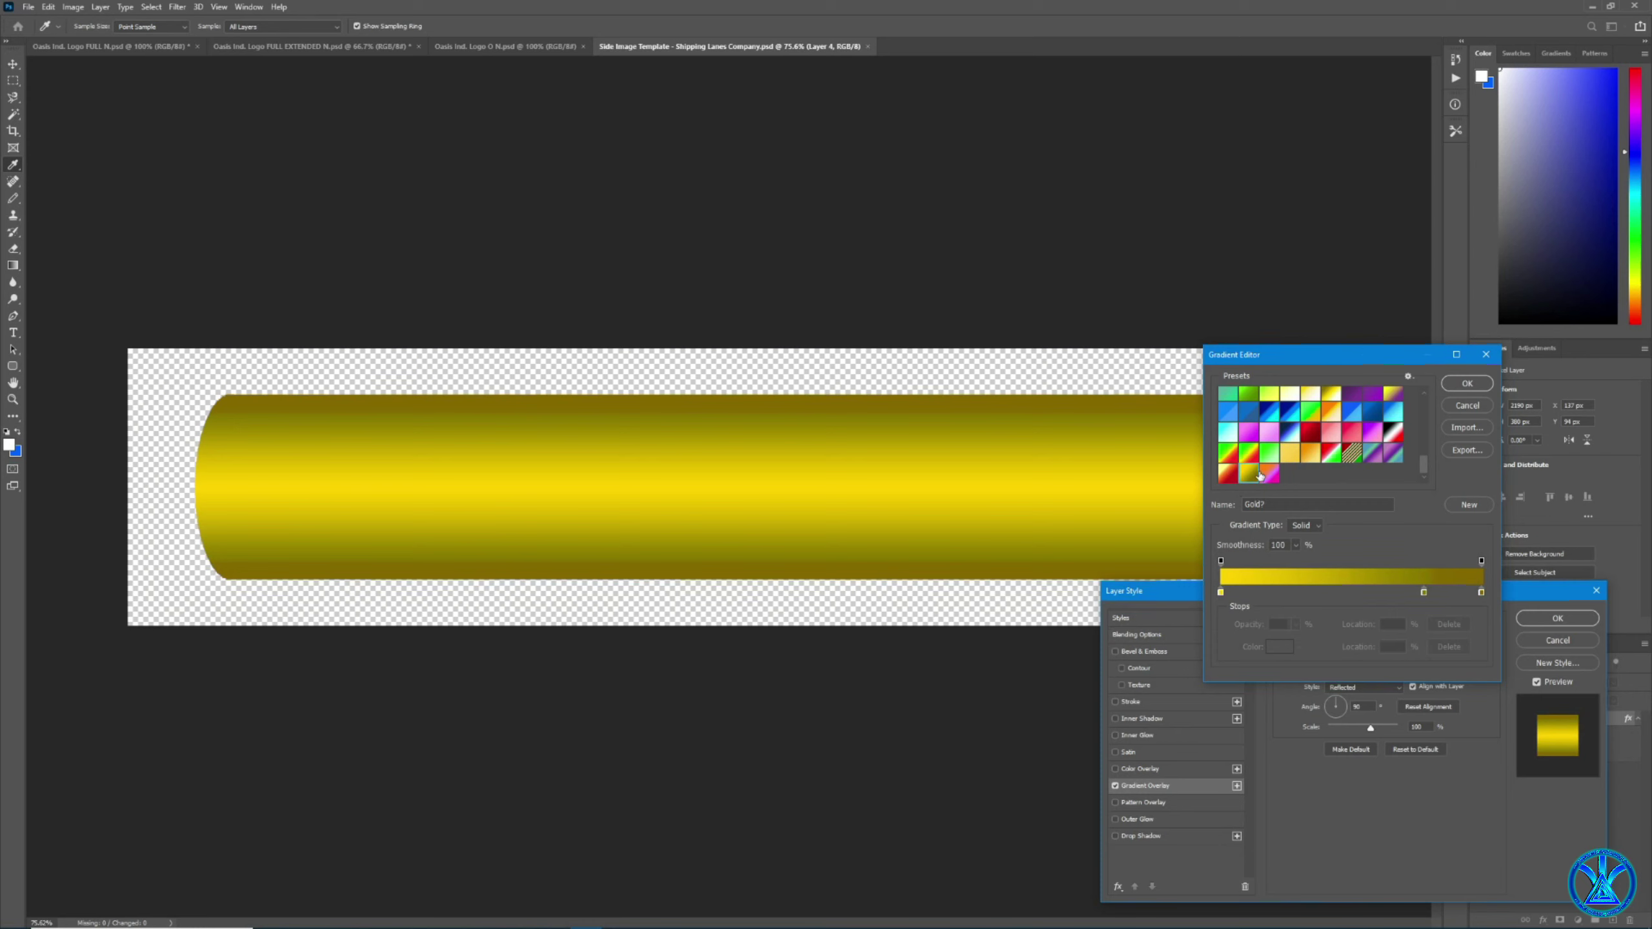
# Try the Nayru's Flame 2, Nayru's Flame 1 and Din's Flame 1 presets on the overlay and check the Greens preset folder.
pyautogui.scroll(3, 1261, 476)
pyautogui.scroll(5, 1371, 449)
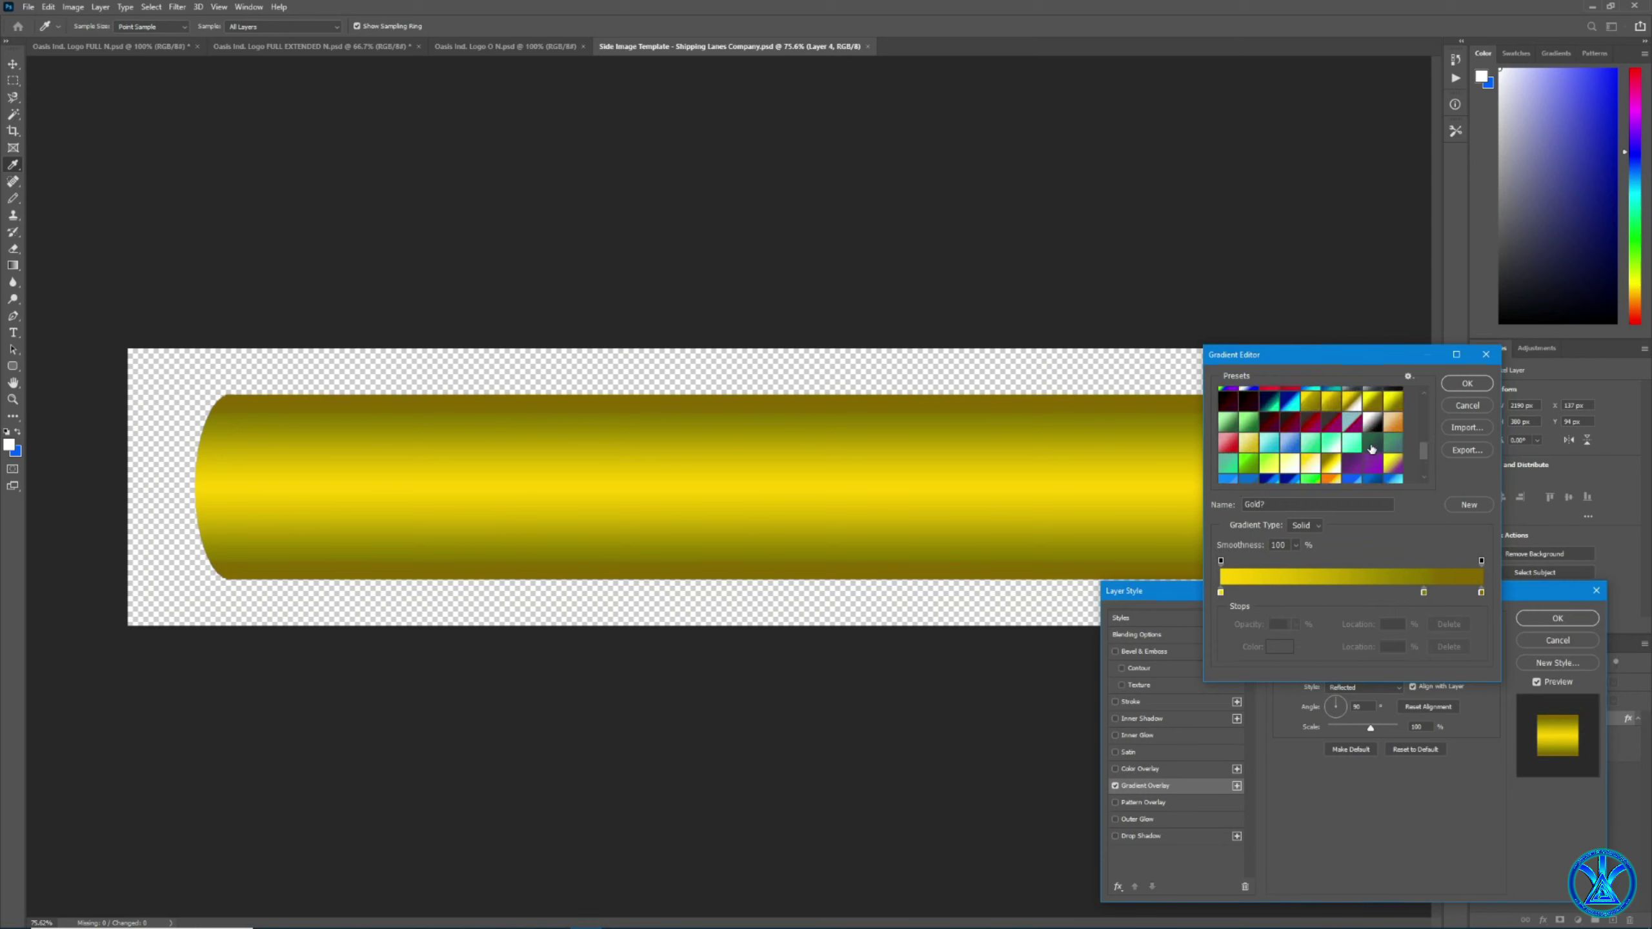
pyautogui.scroll(-5, 1330, 448)
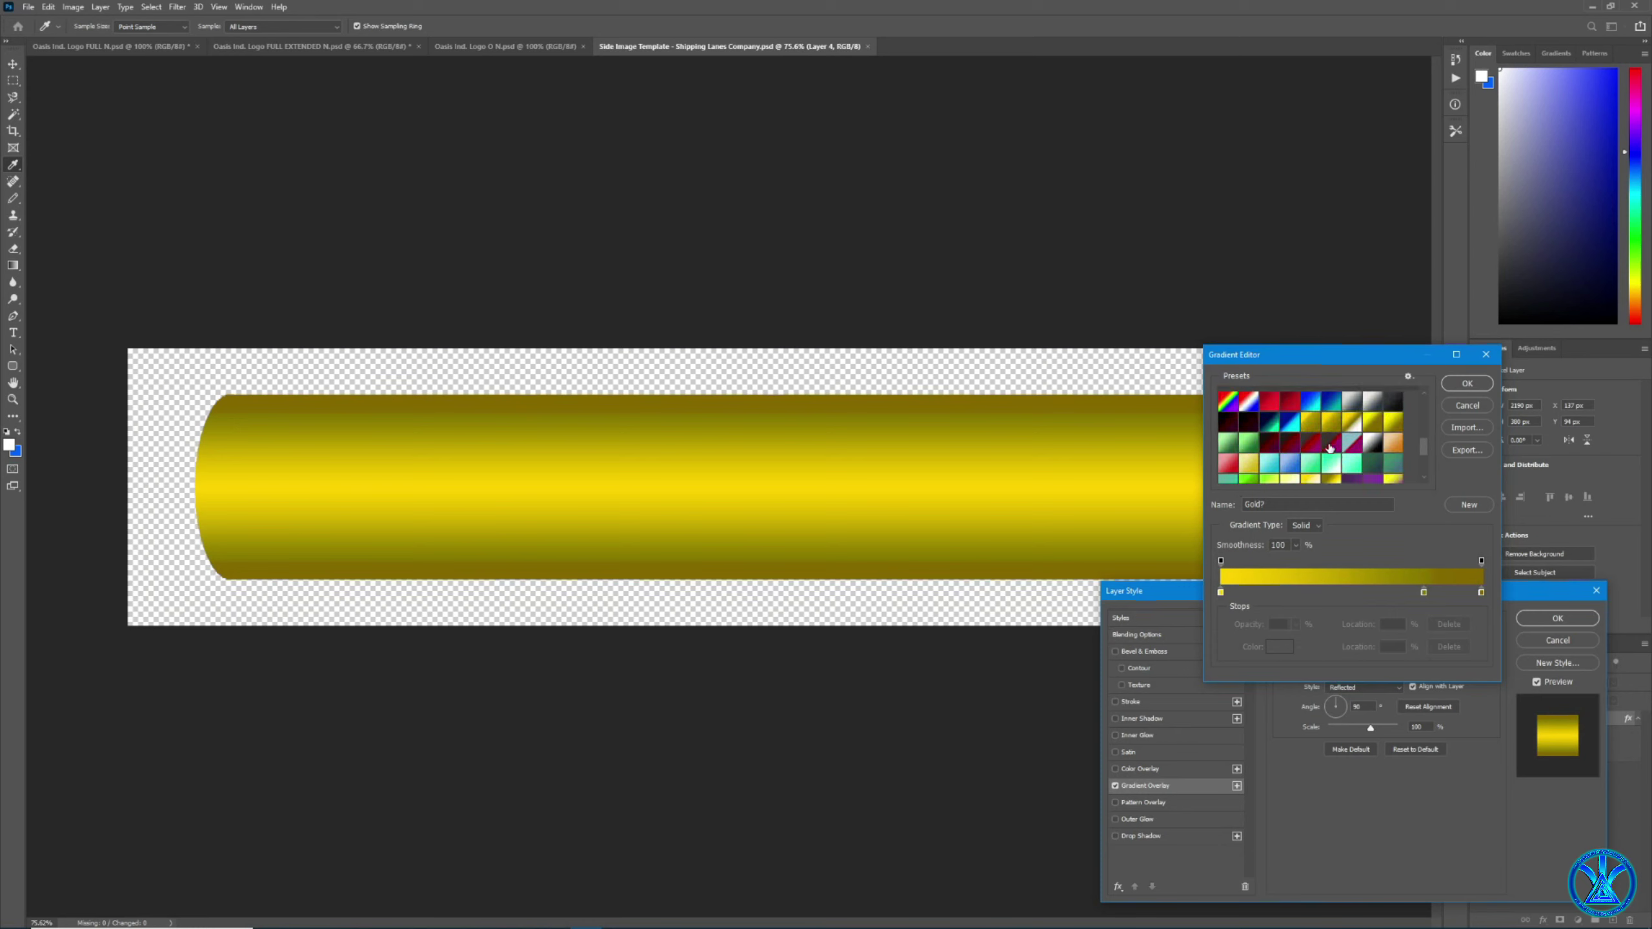
pyautogui.click(1390, 444)
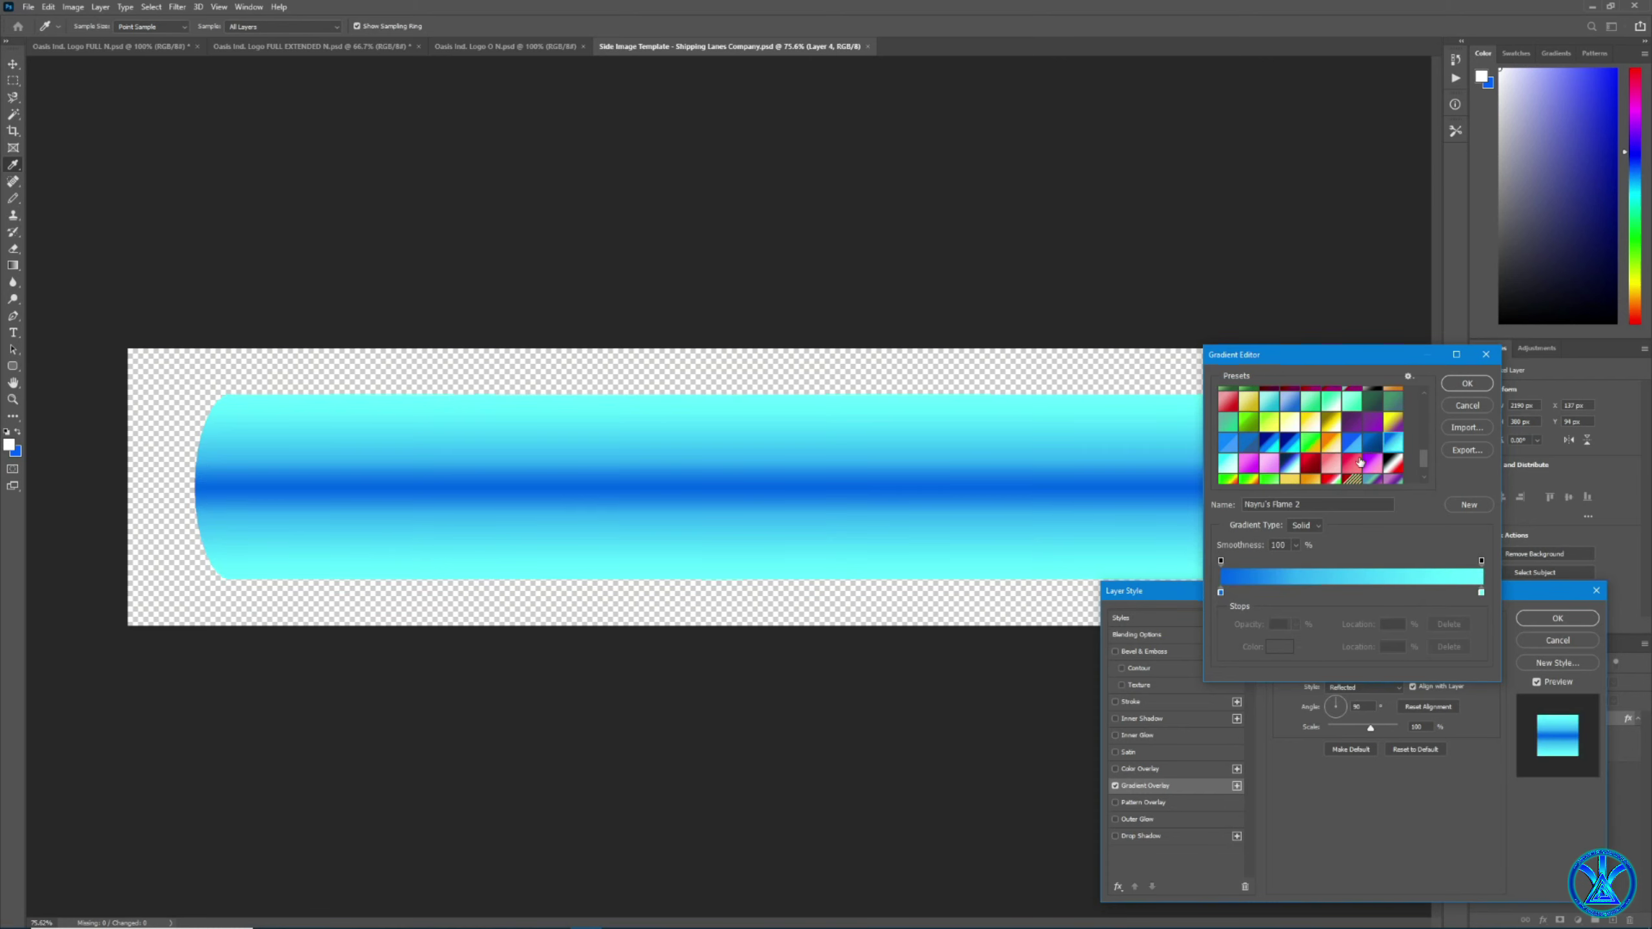
pyautogui.click(1371, 445)
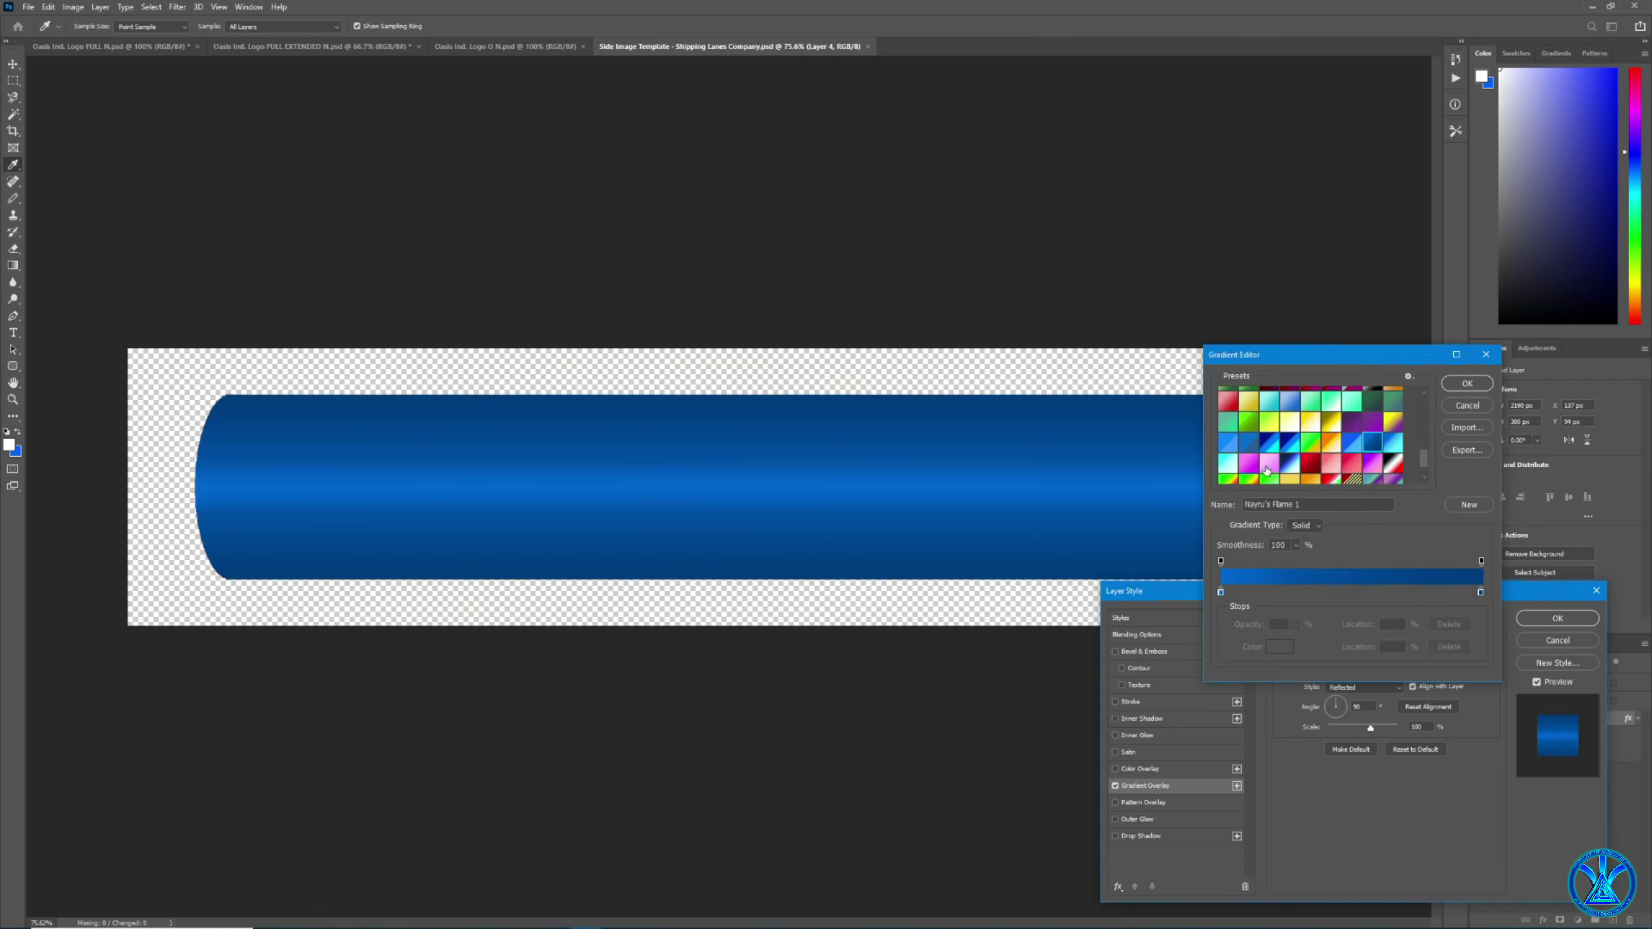
pyautogui.click(1351, 465)
pyautogui.click(1311, 463)
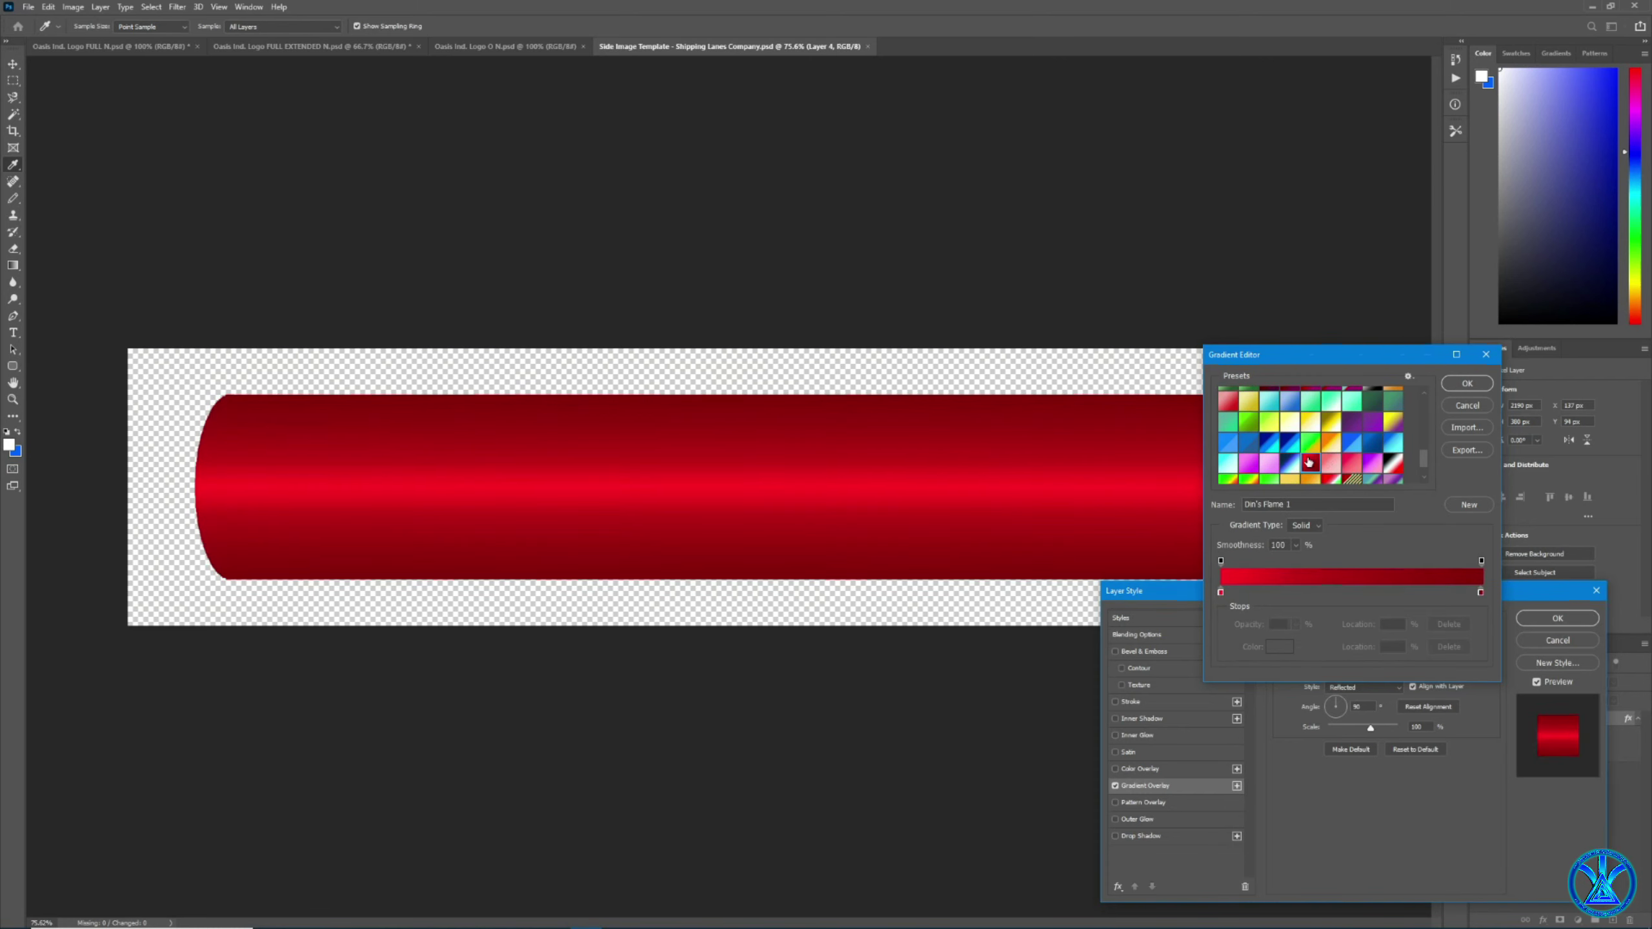
pyautogui.scroll(3, 1324, 464)
pyautogui.scroll(6, 1322, 462)
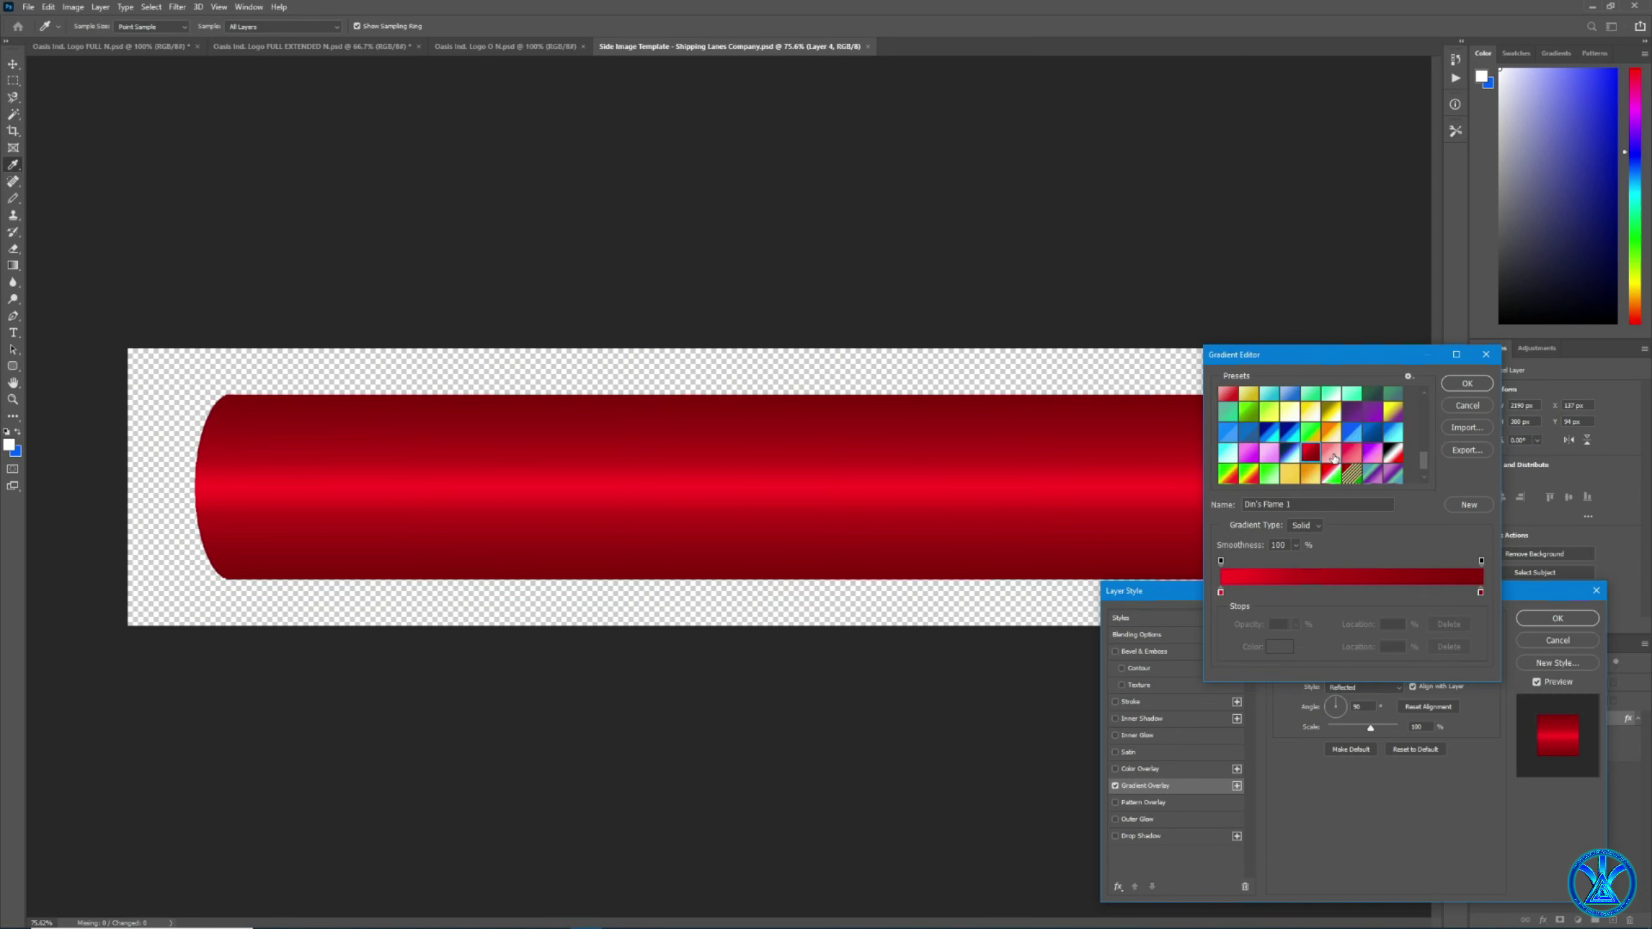
pyautogui.scroll(5, 1333, 445)
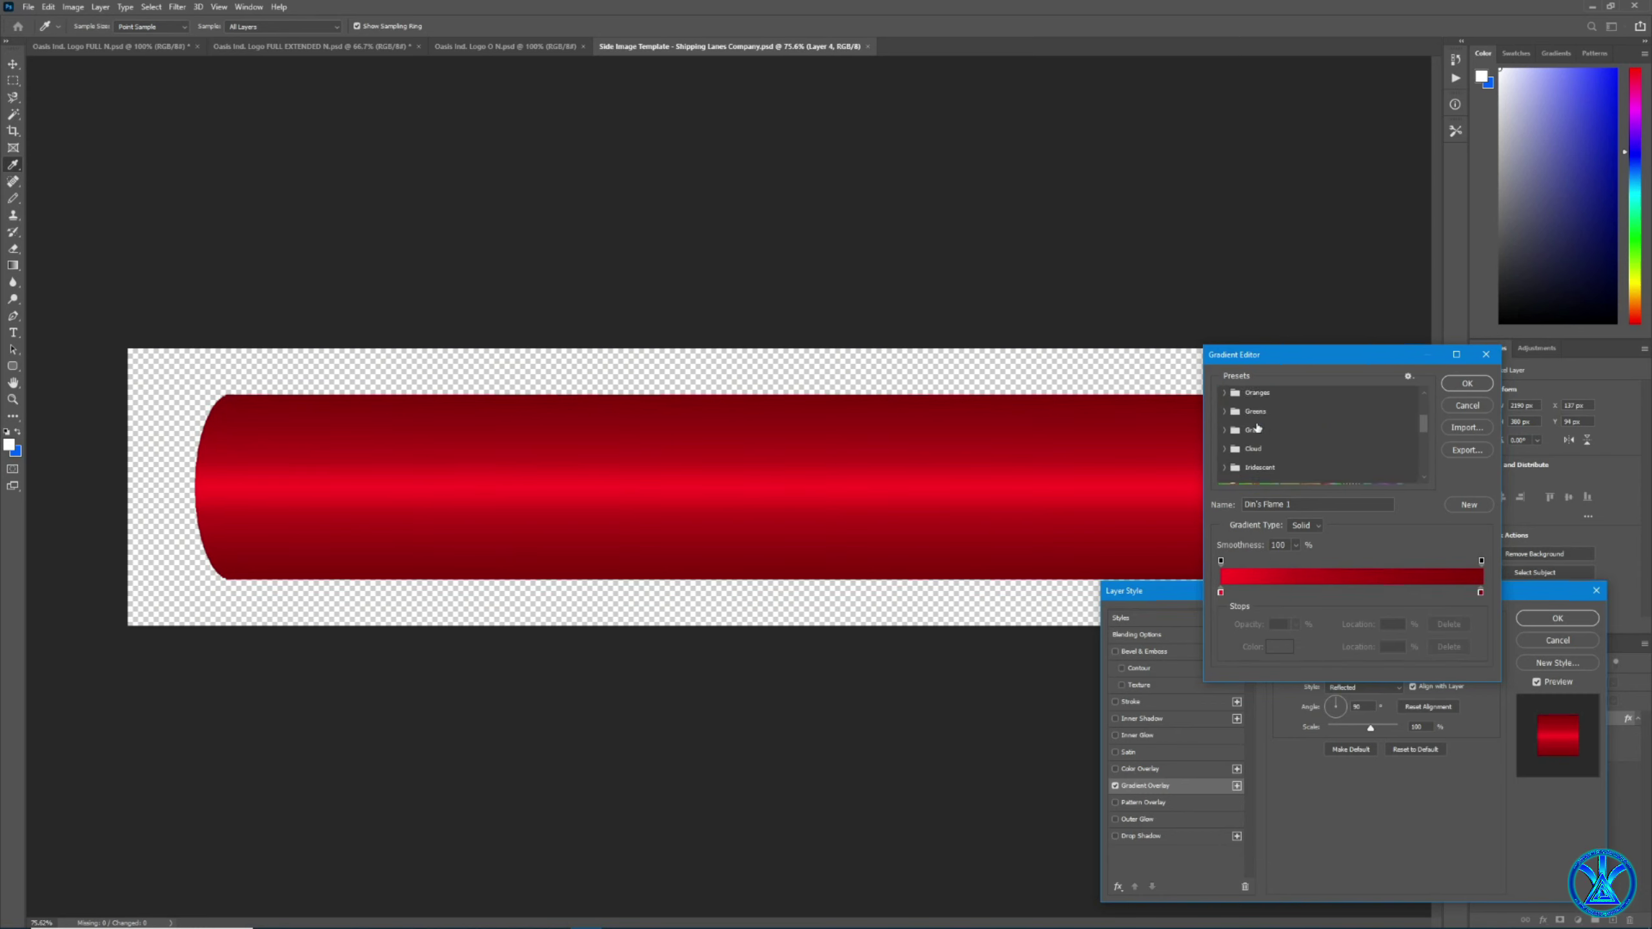
pyautogui.click(1225, 411)
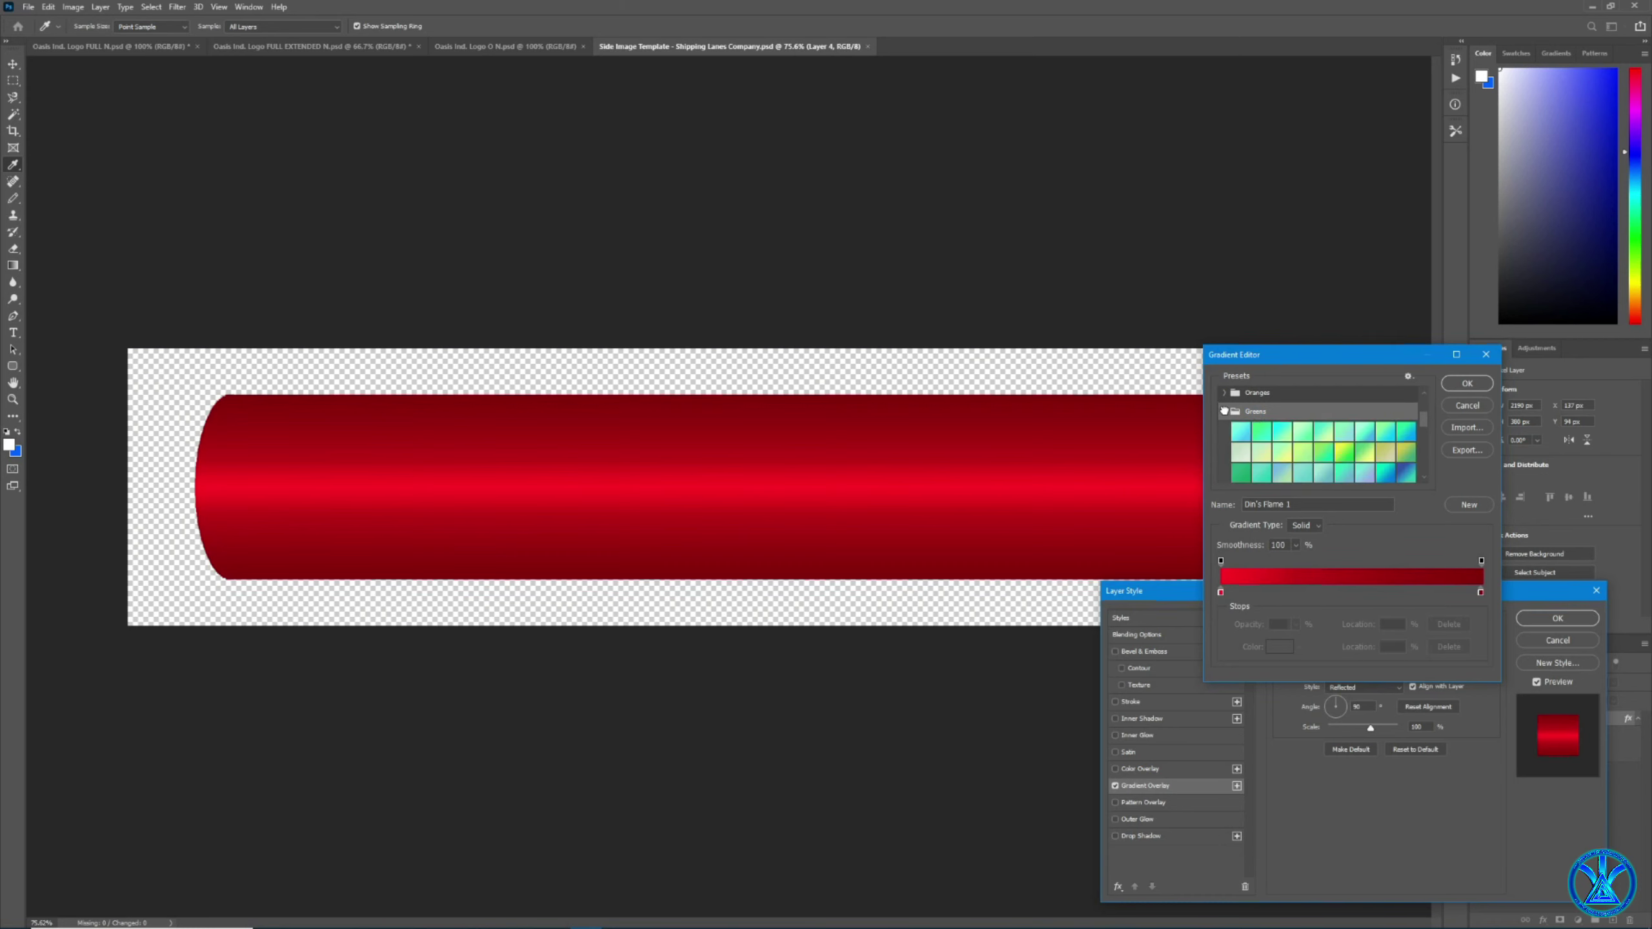
pyautogui.click(1224, 411)
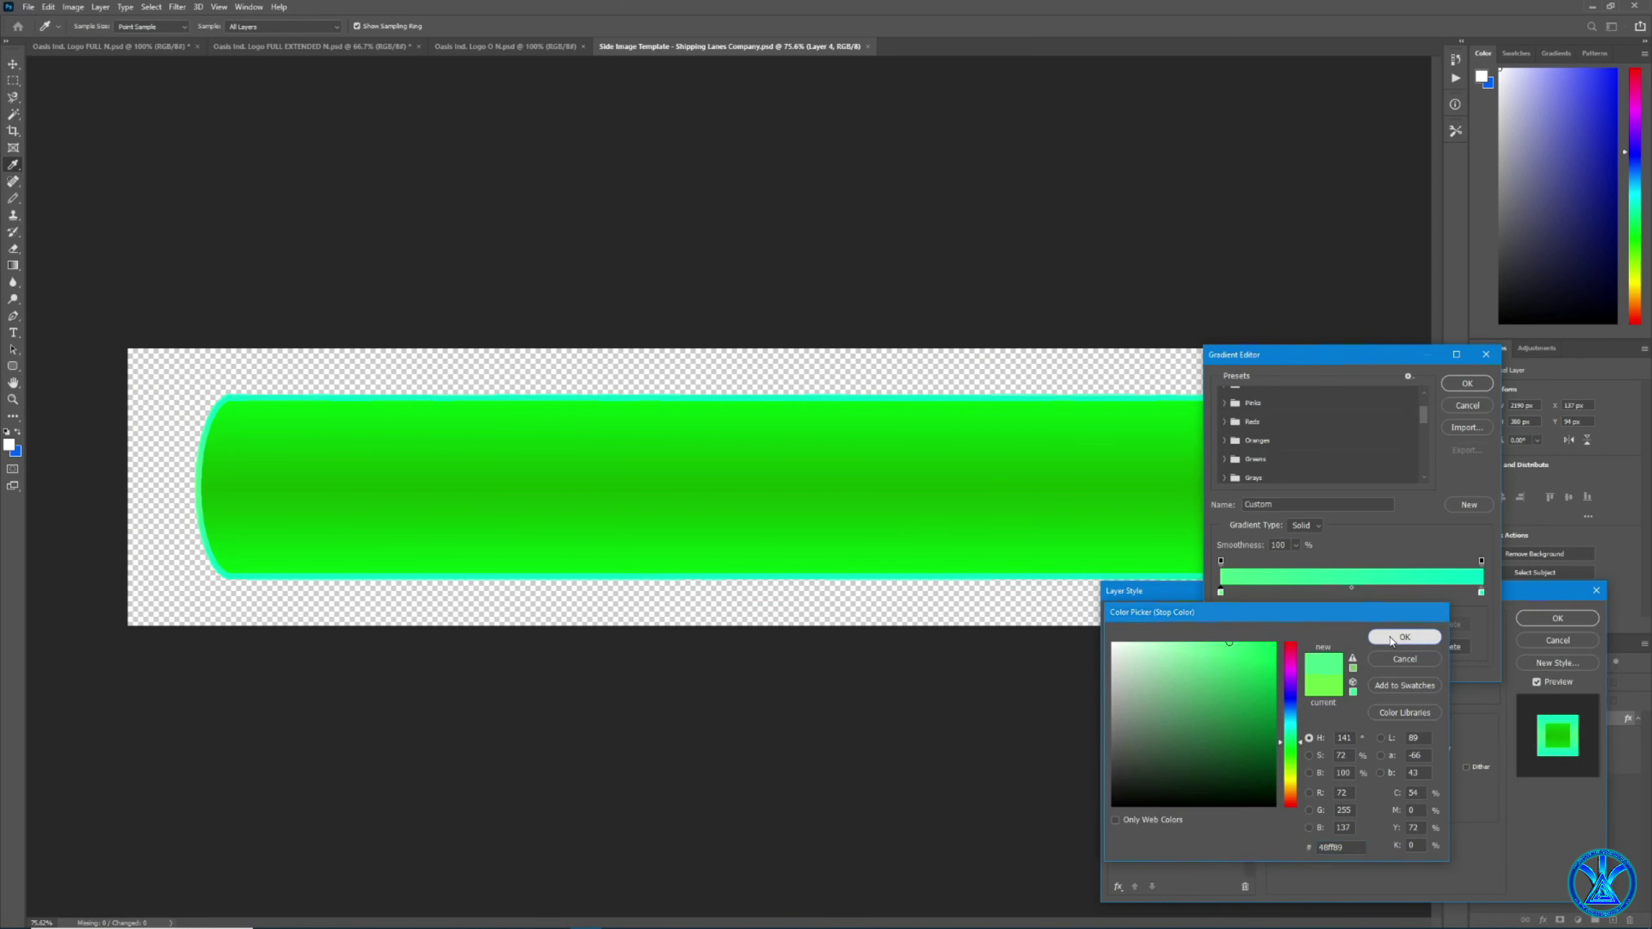
# Set the stroke gradient's first color stop to #48ff89 and add a Bevel & Emboss with direction Up and an increased size.
pyautogui.click(1392, 638)
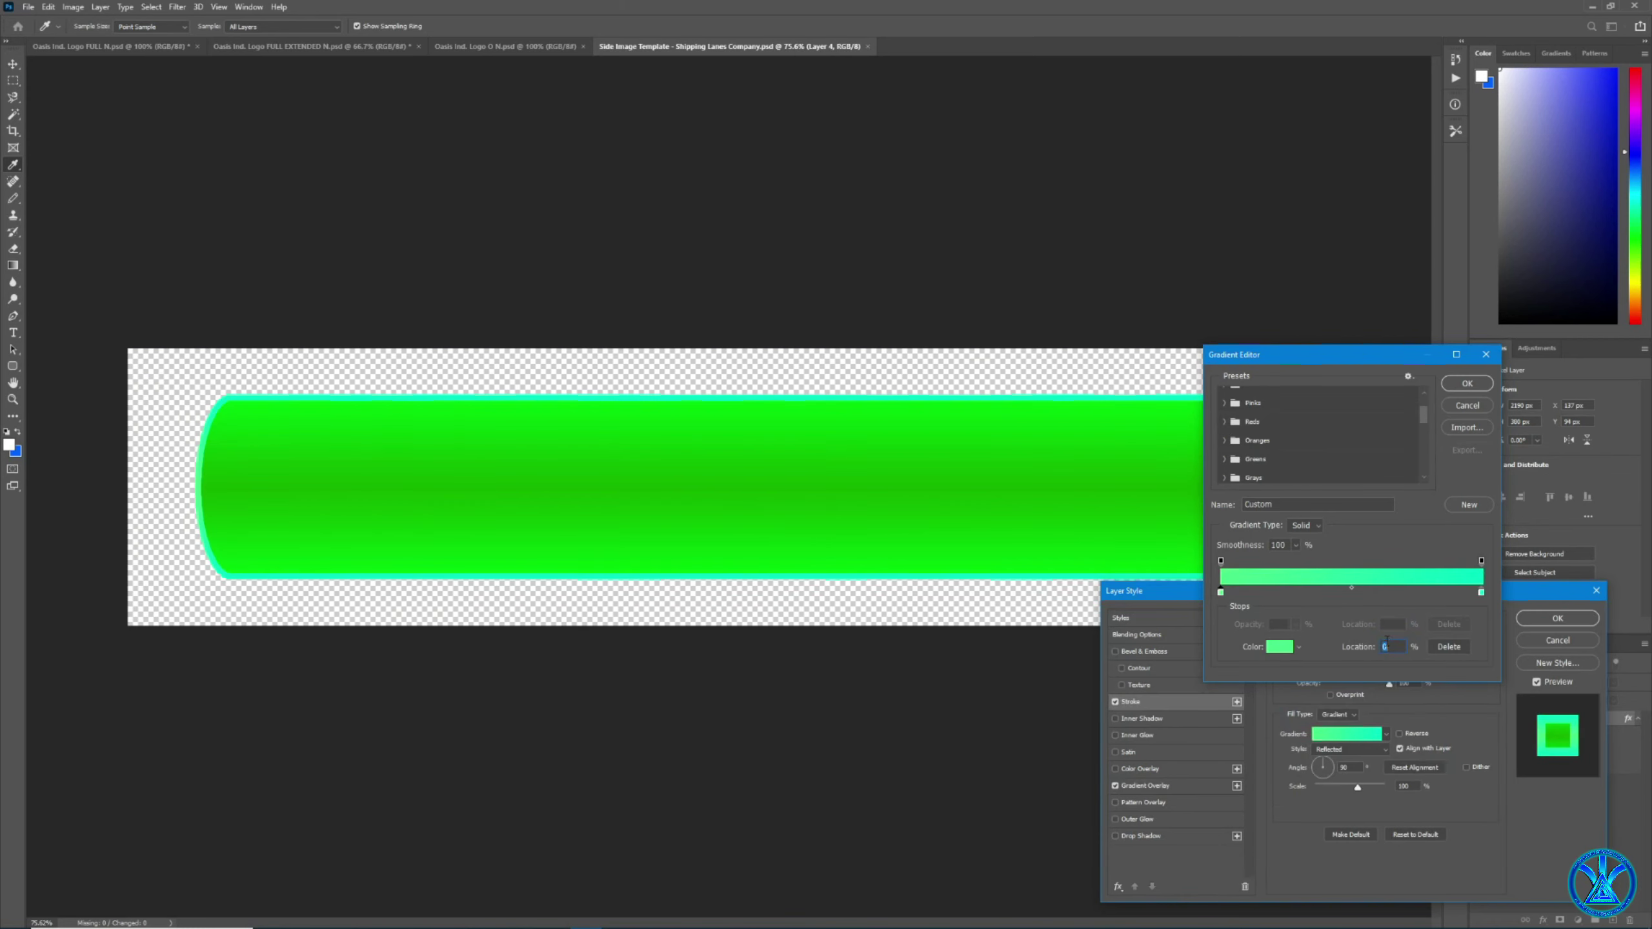
pyautogui.click(1467, 383)
pyautogui.click(1163, 651)
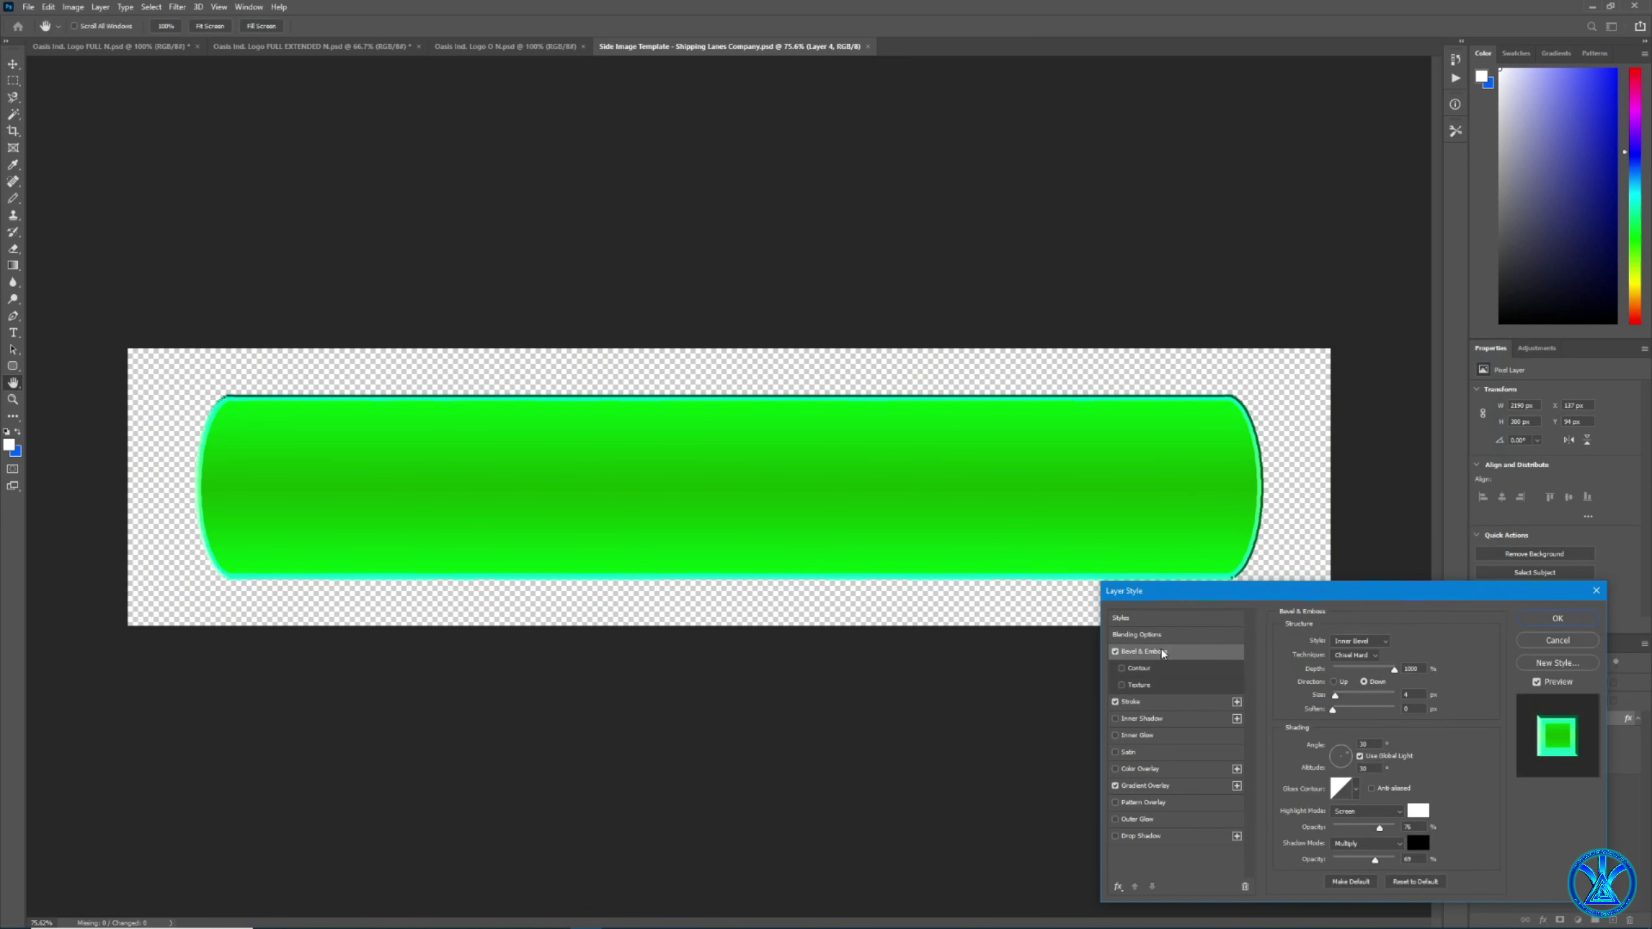
pyautogui.moveTo(1335, 697); pyautogui.dragTo(1337, 696)
pyautogui.click(1342, 682)
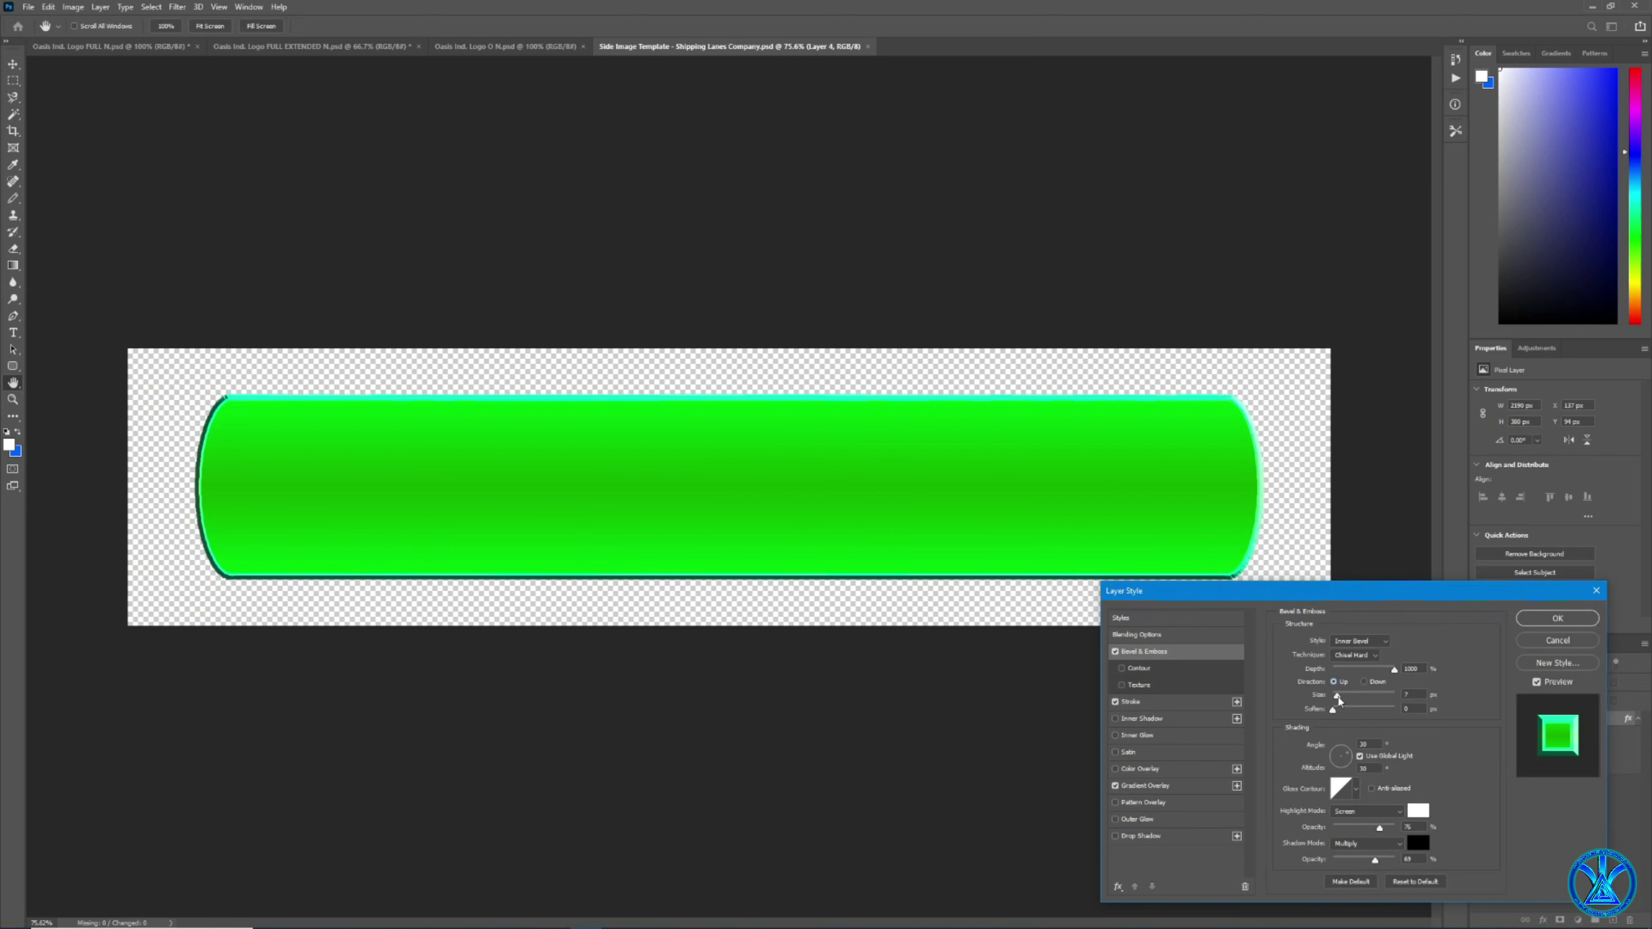
pyautogui.moveTo(1338, 699)
pyautogui.mouseDown()
pyautogui.moveTo(1389, 697)
pyautogui.moveTo(1340, 698)
pyautogui.mouseUp()
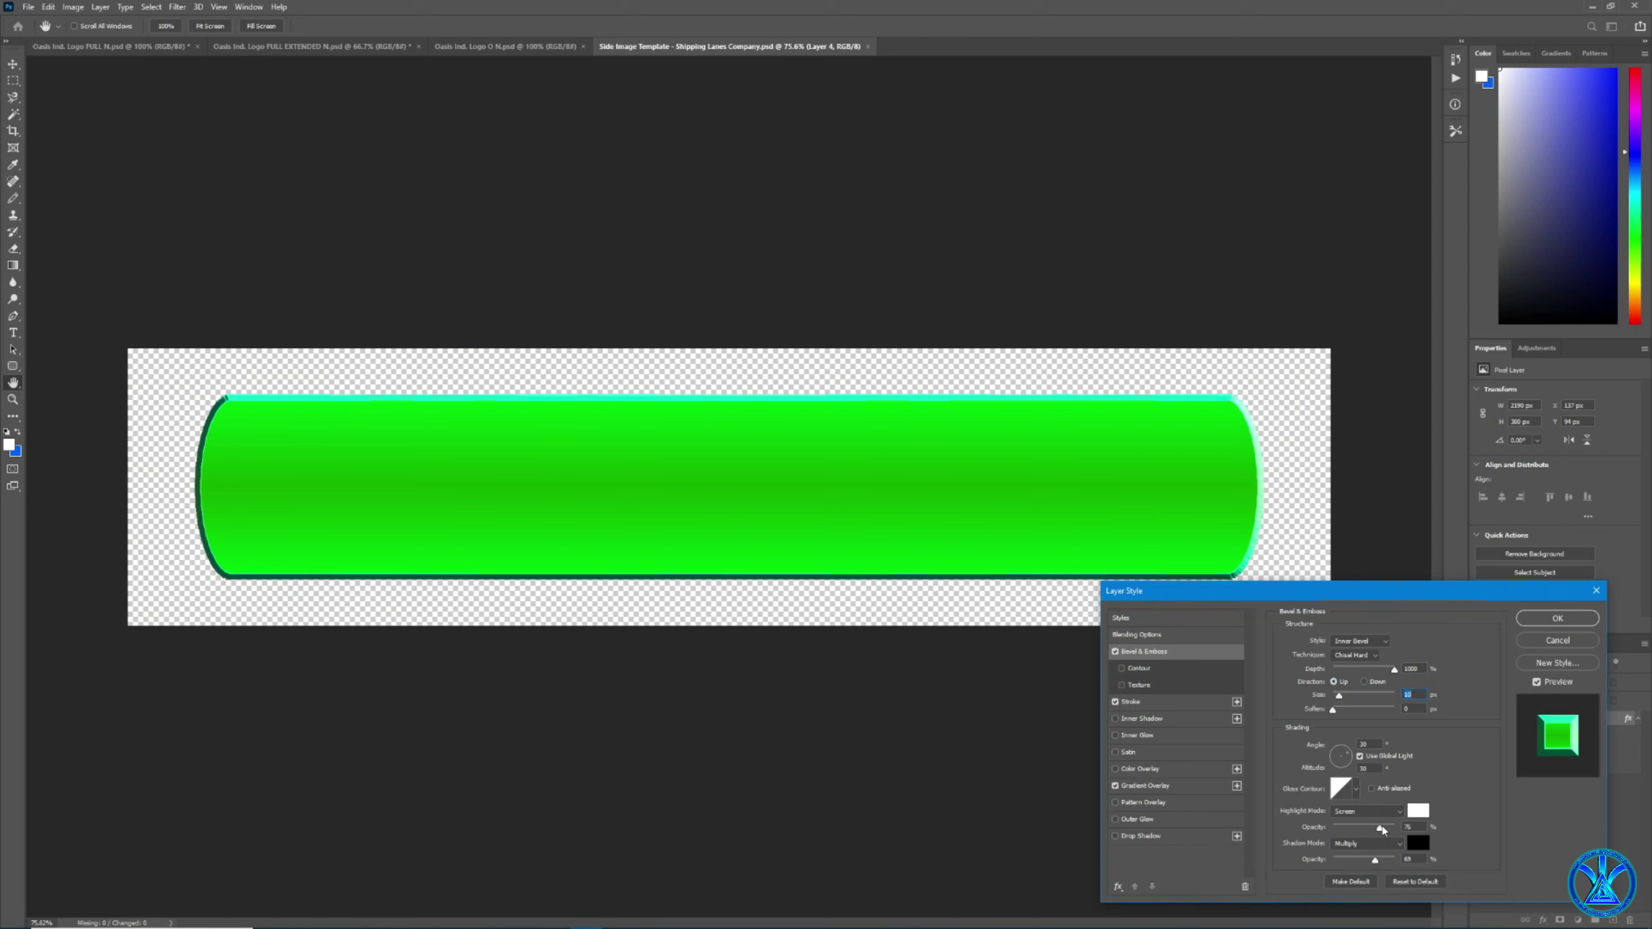
# Adjust the bevel's shading to 72% highlight opacity and 69% shadow opacity, and strongly reduce its depth.
pyautogui.moveTo(1380, 829); pyautogui.dragTo(1367, 862)
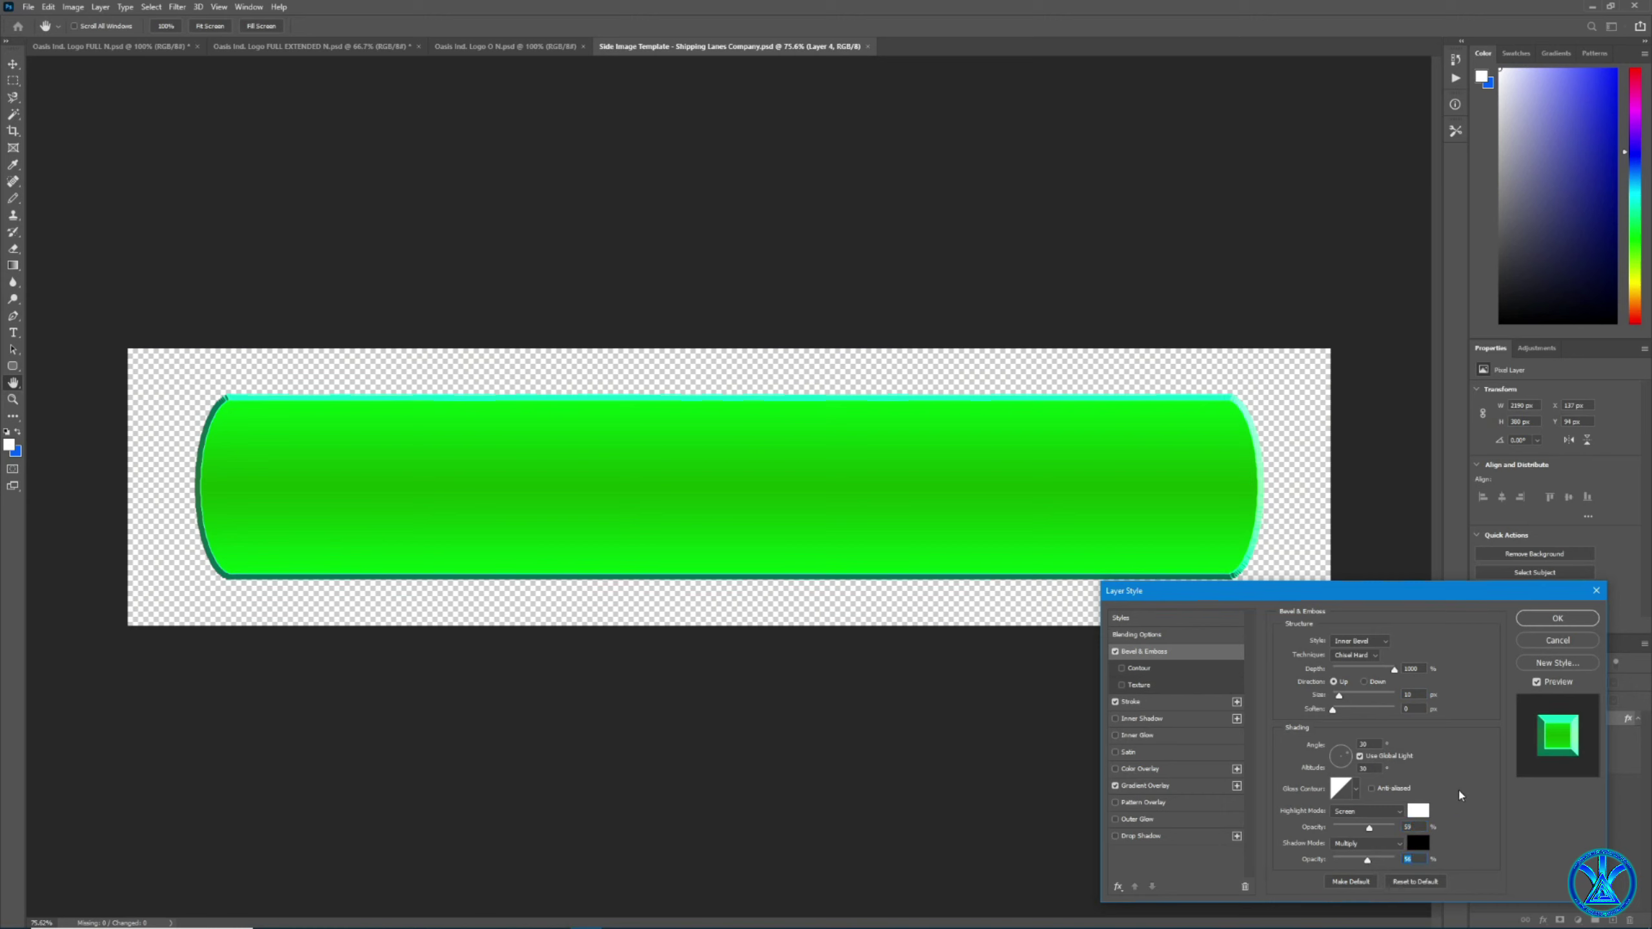
pyautogui.hotkey('shift', 'Up')
pyautogui.press('Up')
pyautogui.press('Up')
pyautogui.press('Up')
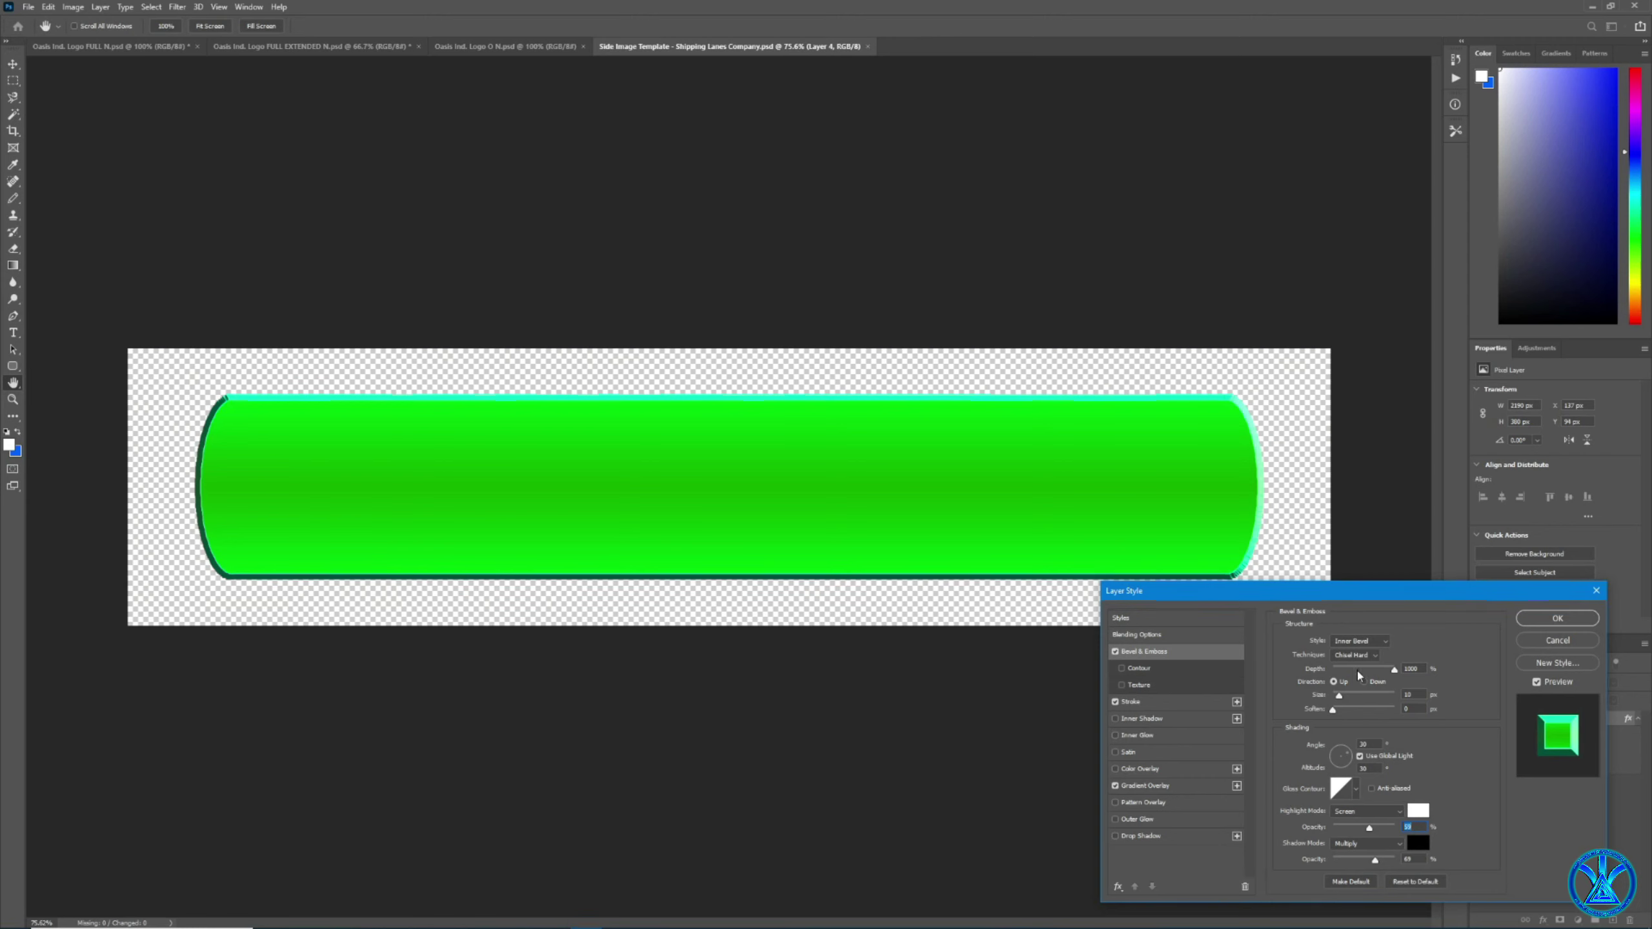
pyautogui.moveTo(1395, 670); pyautogui.dragTo(1341, 677)
pyautogui.moveTo(1370, 828); pyautogui.dragTo(1380, 828)
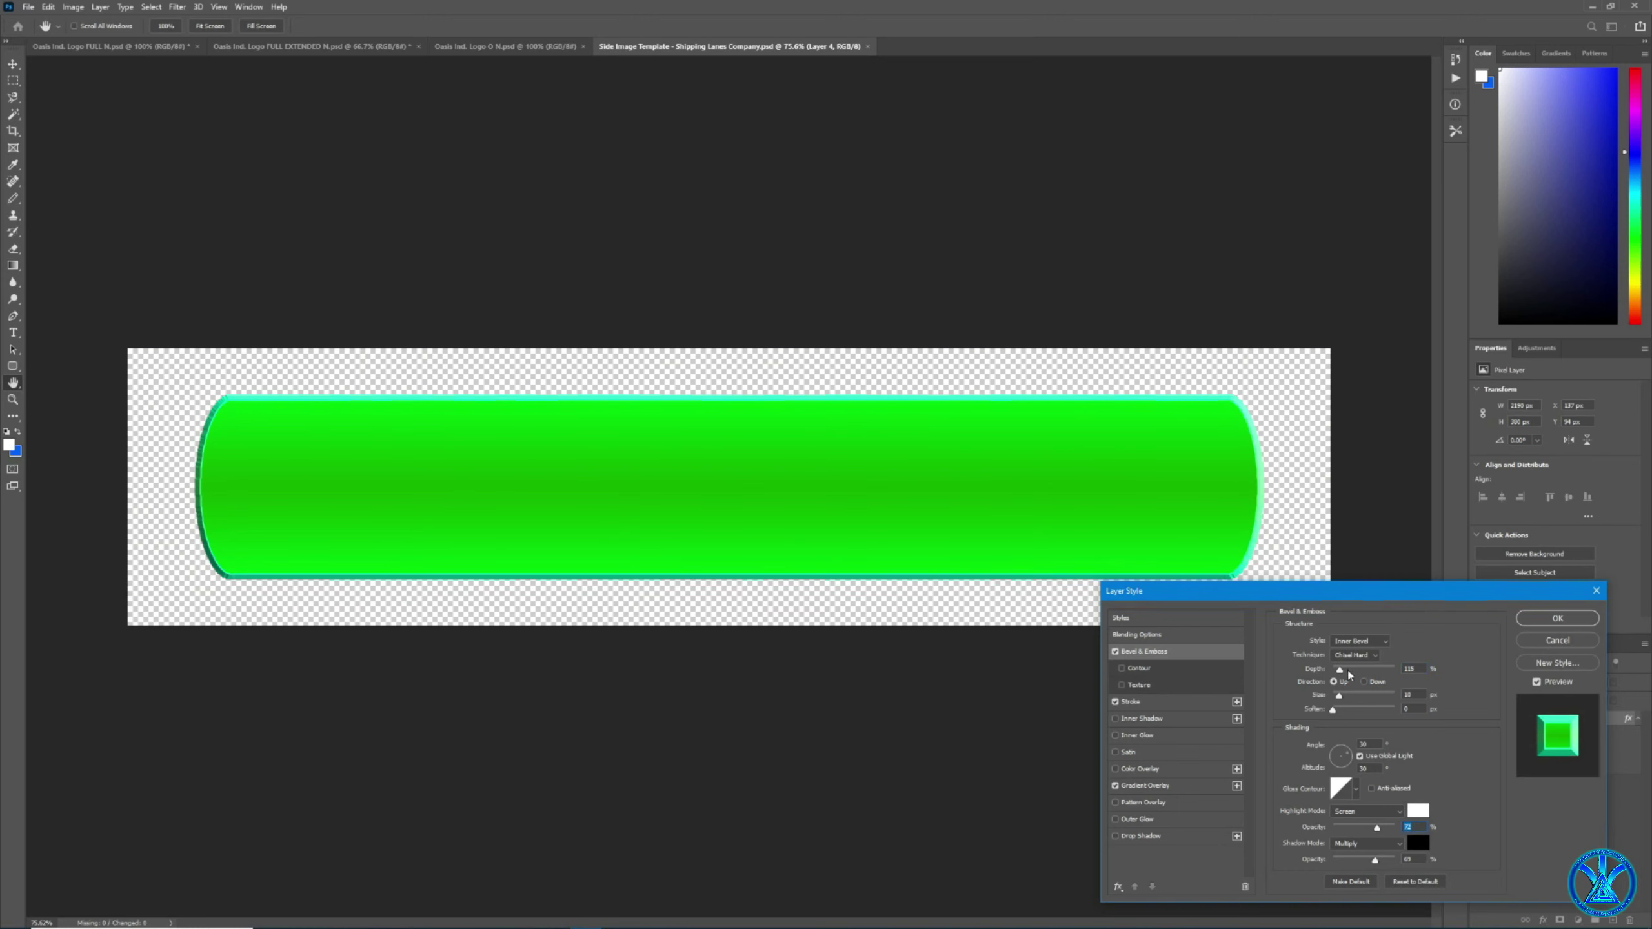
# Fine-tune the bevel's depth and change its technique to Smooth.
pyautogui.moveTo(1345, 678); pyautogui.dragTo(1340, 682)
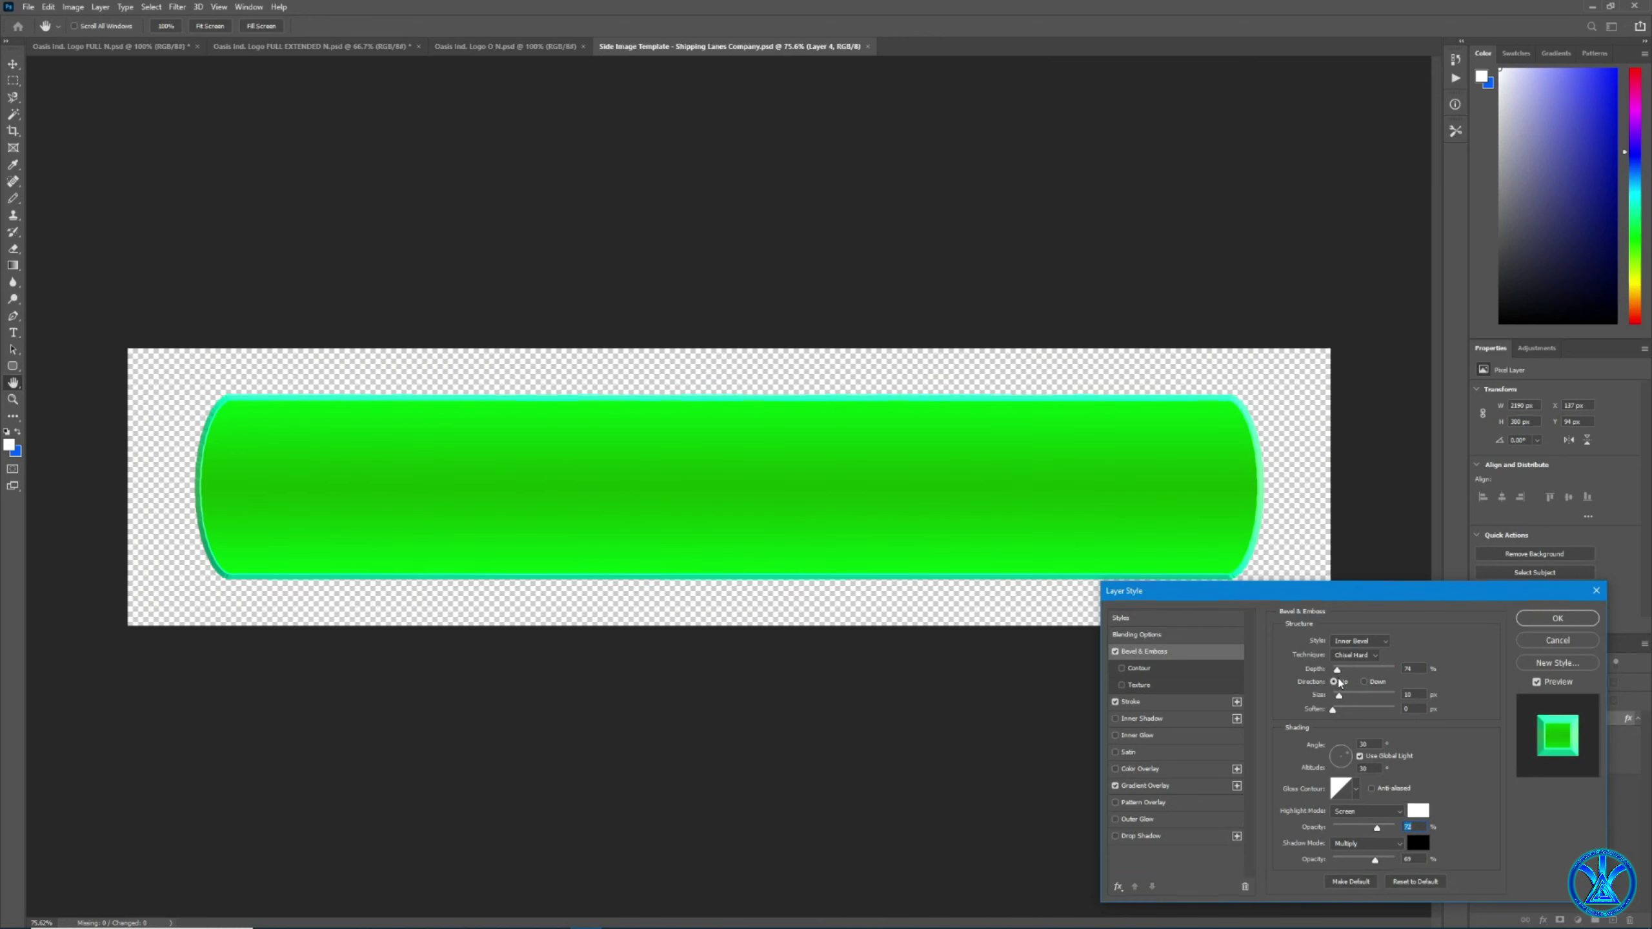
pyautogui.click(1355, 655)
pyautogui.click(1349, 665)
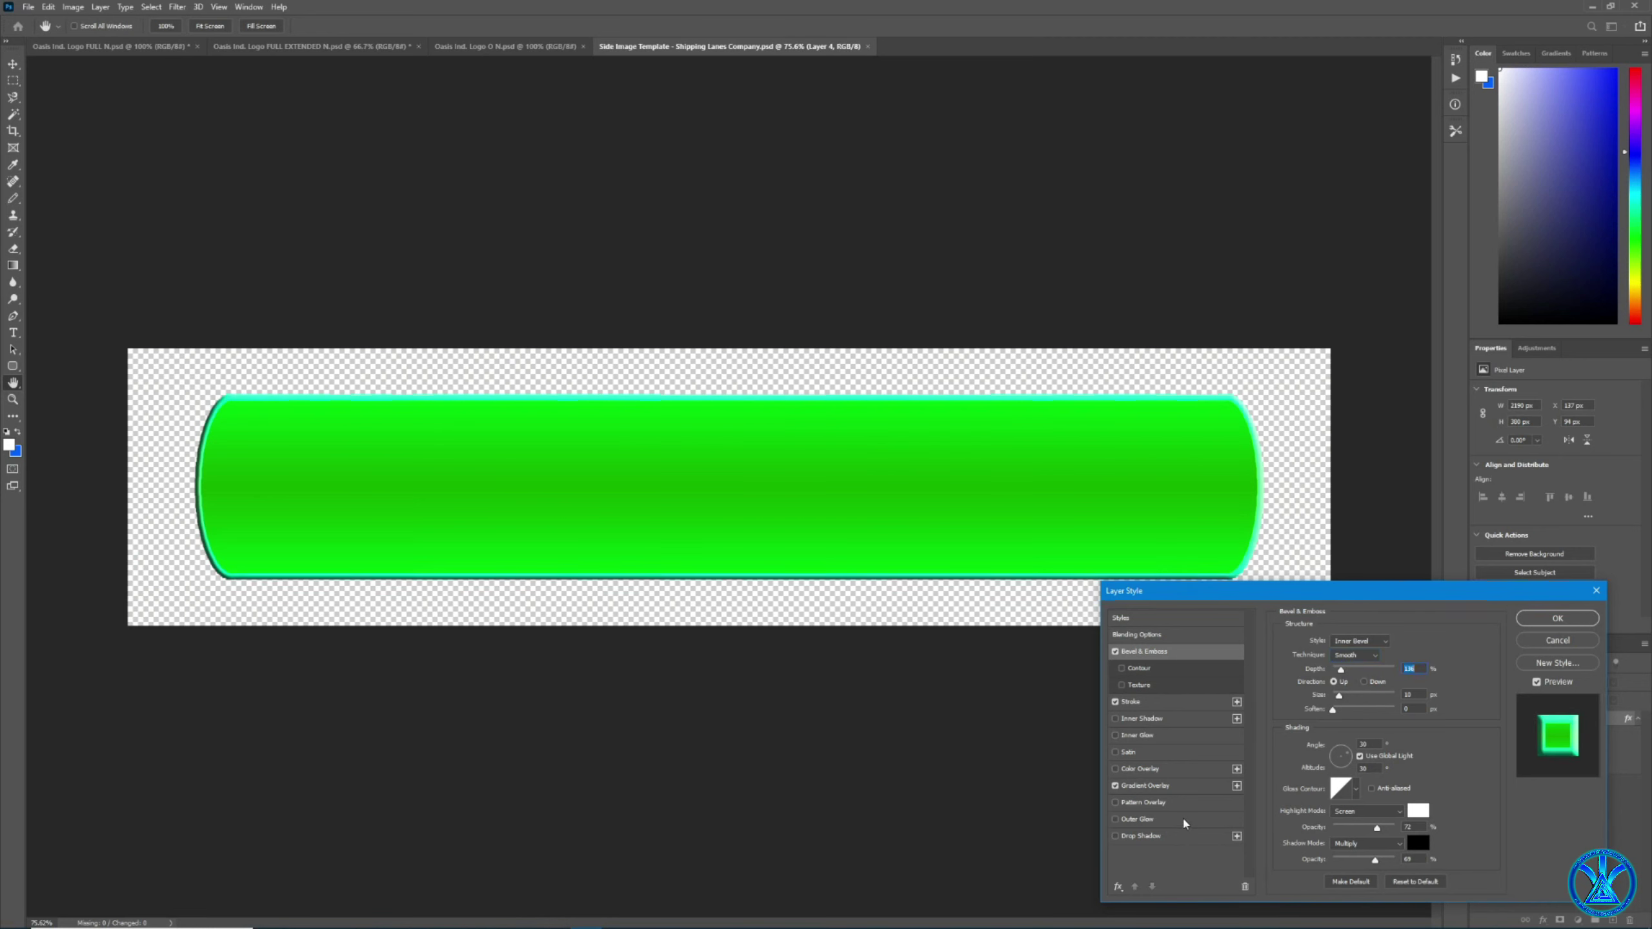
# Add an Outer Glow with a size of about 70 px and color it with the green sampled from the shape.
pyautogui.click(1139, 819)
pyautogui.moveTo(1334, 754); pyautogui.dragTo(1349, 753)
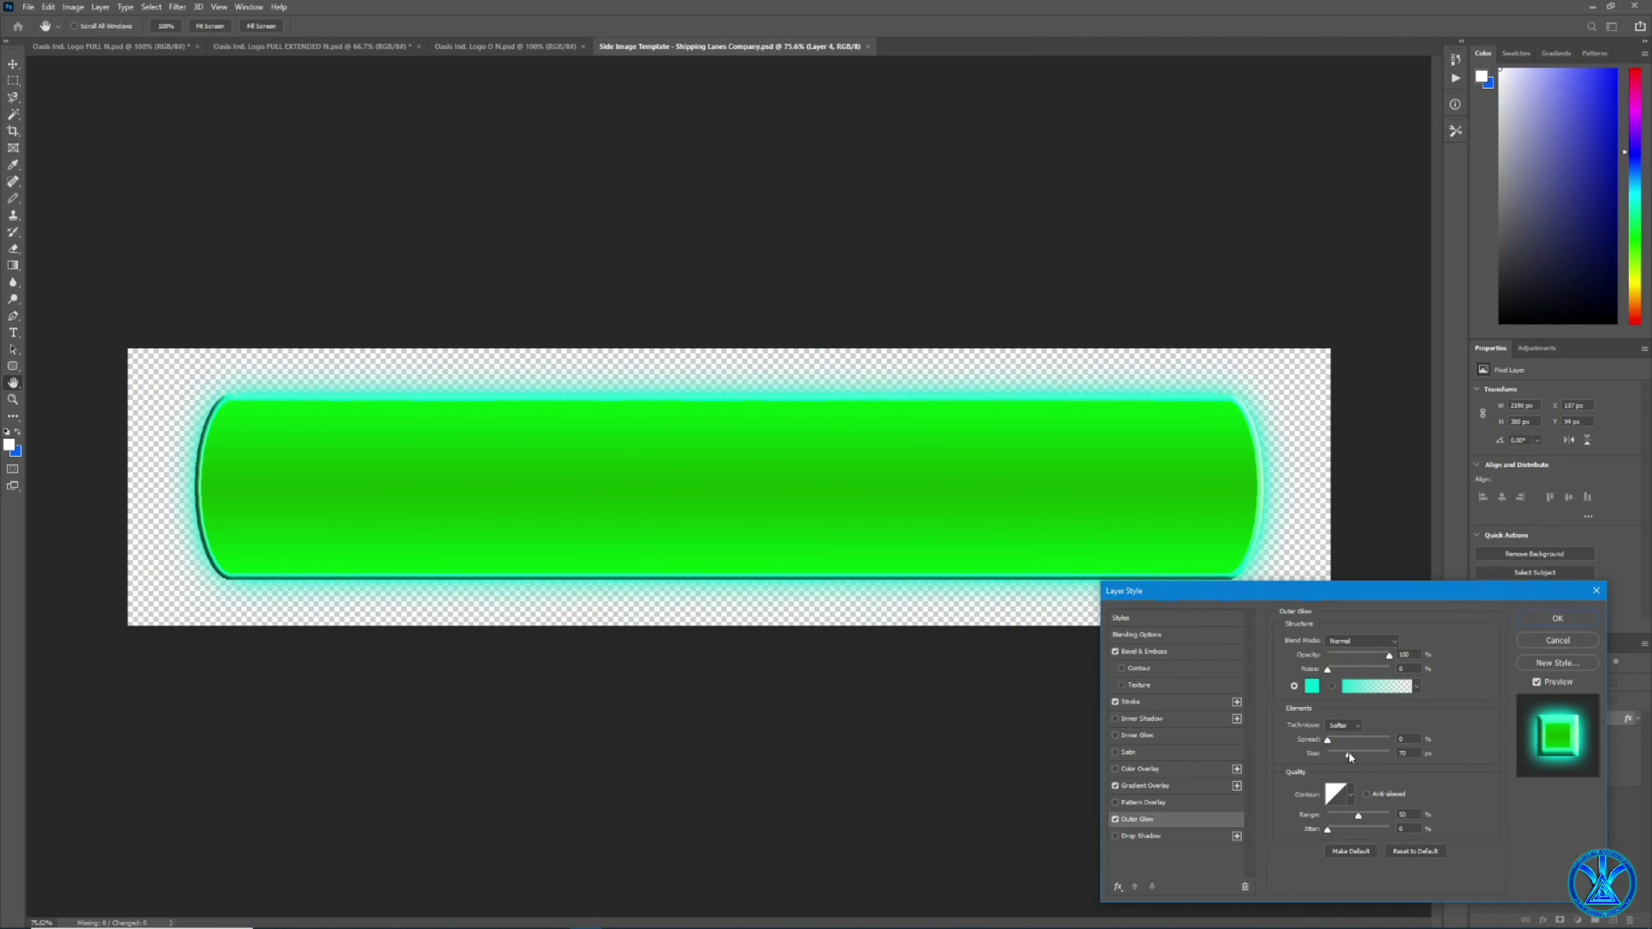
pyautogui.click(1311, 686)
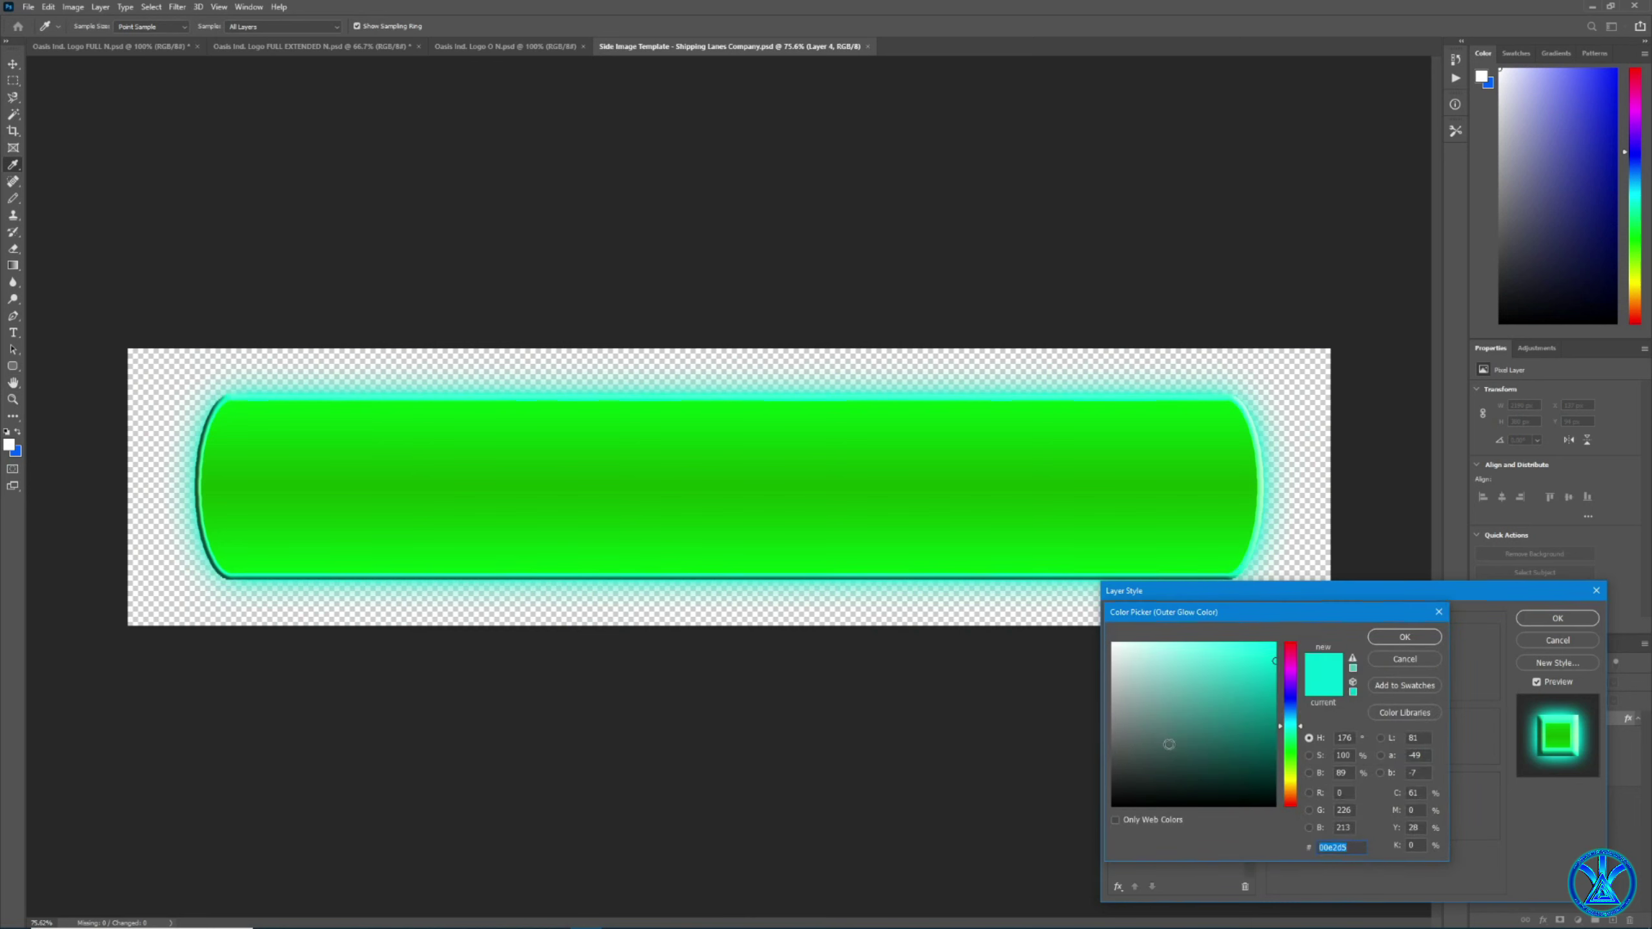
pyautogui.moveTo(1169, 746); pyautogui.dragTo(1021, 492)
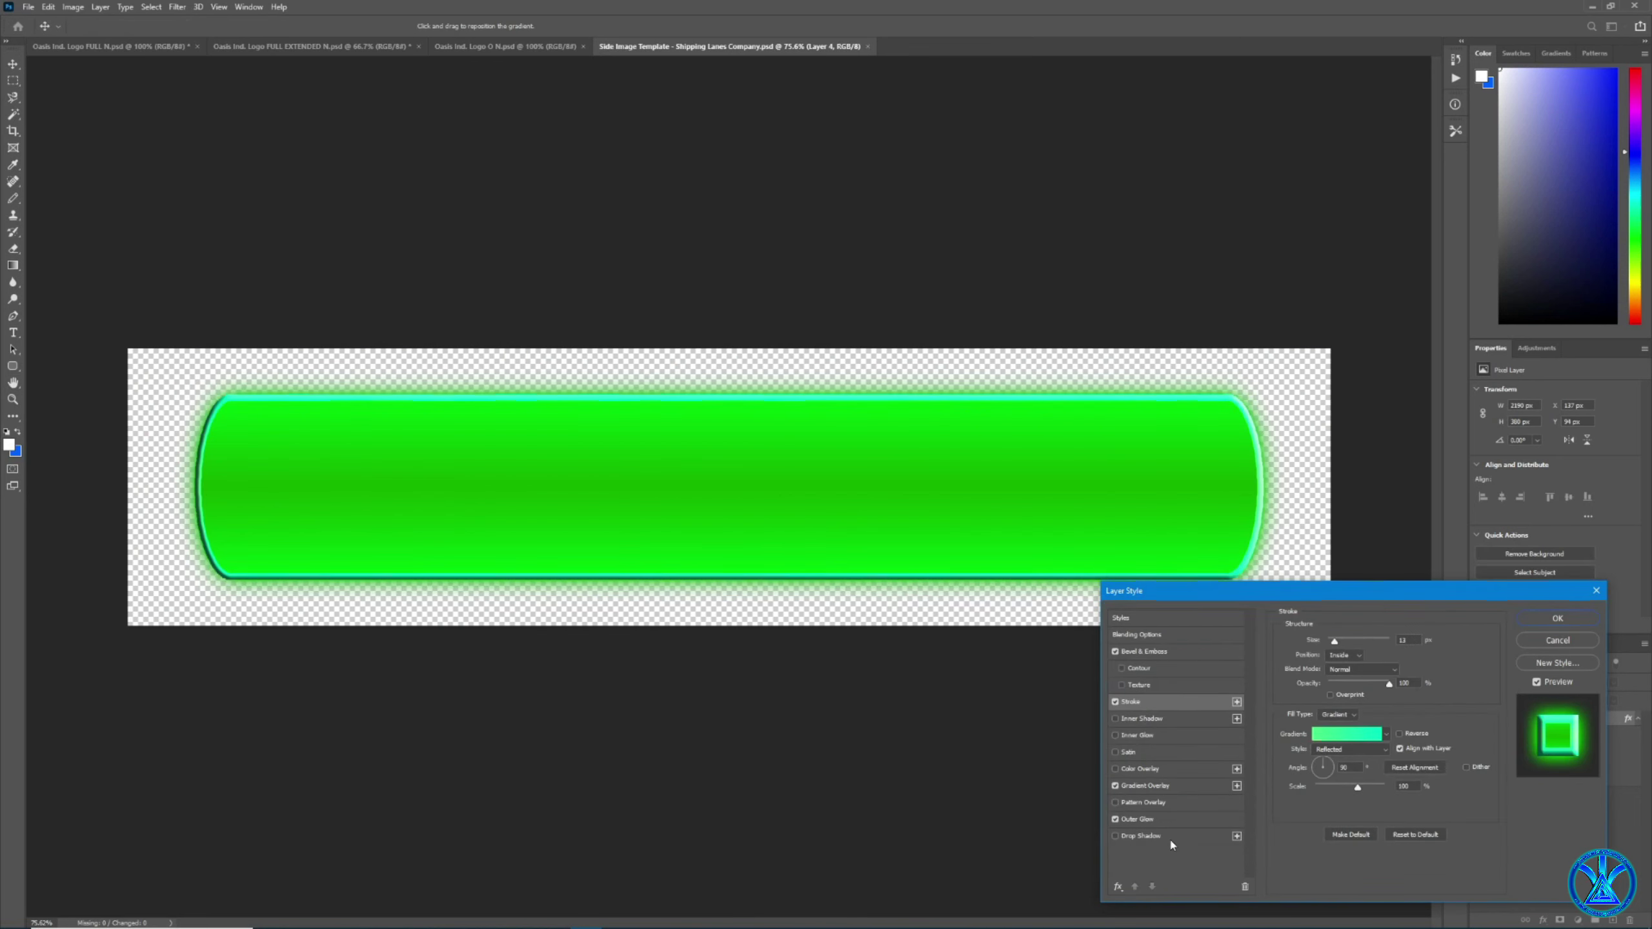
# Preview a Drop Shadow, switch it off again, and apply the layer style to Layer 4.
pyautogui.click(1170, 840)
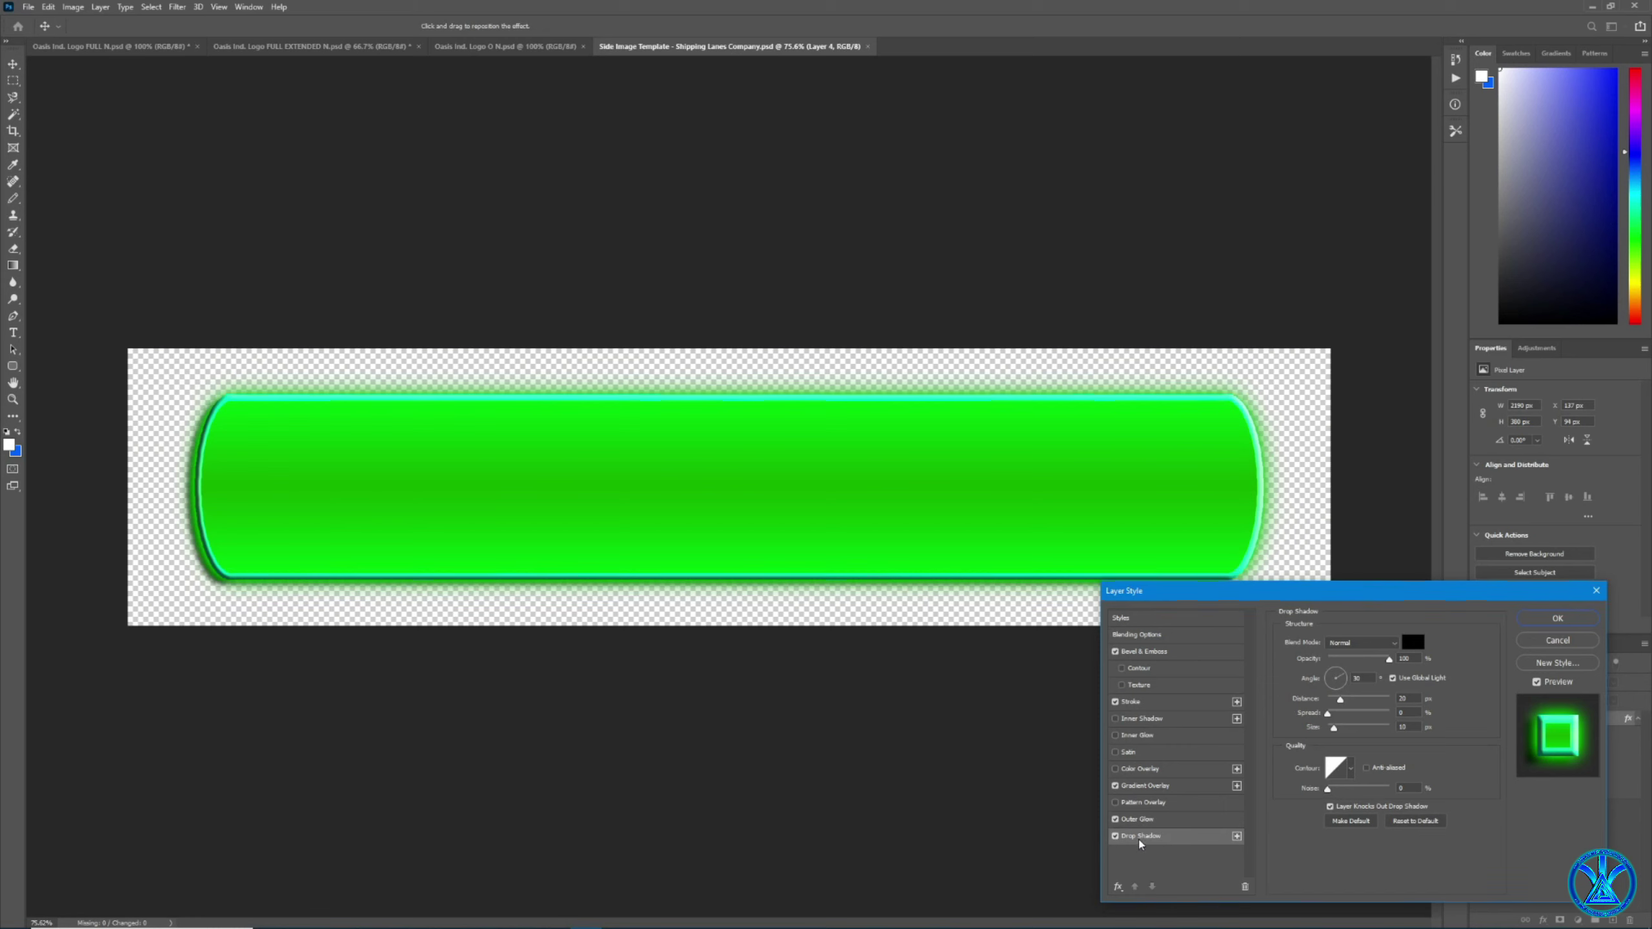
pyautogui.click(1116, 836)
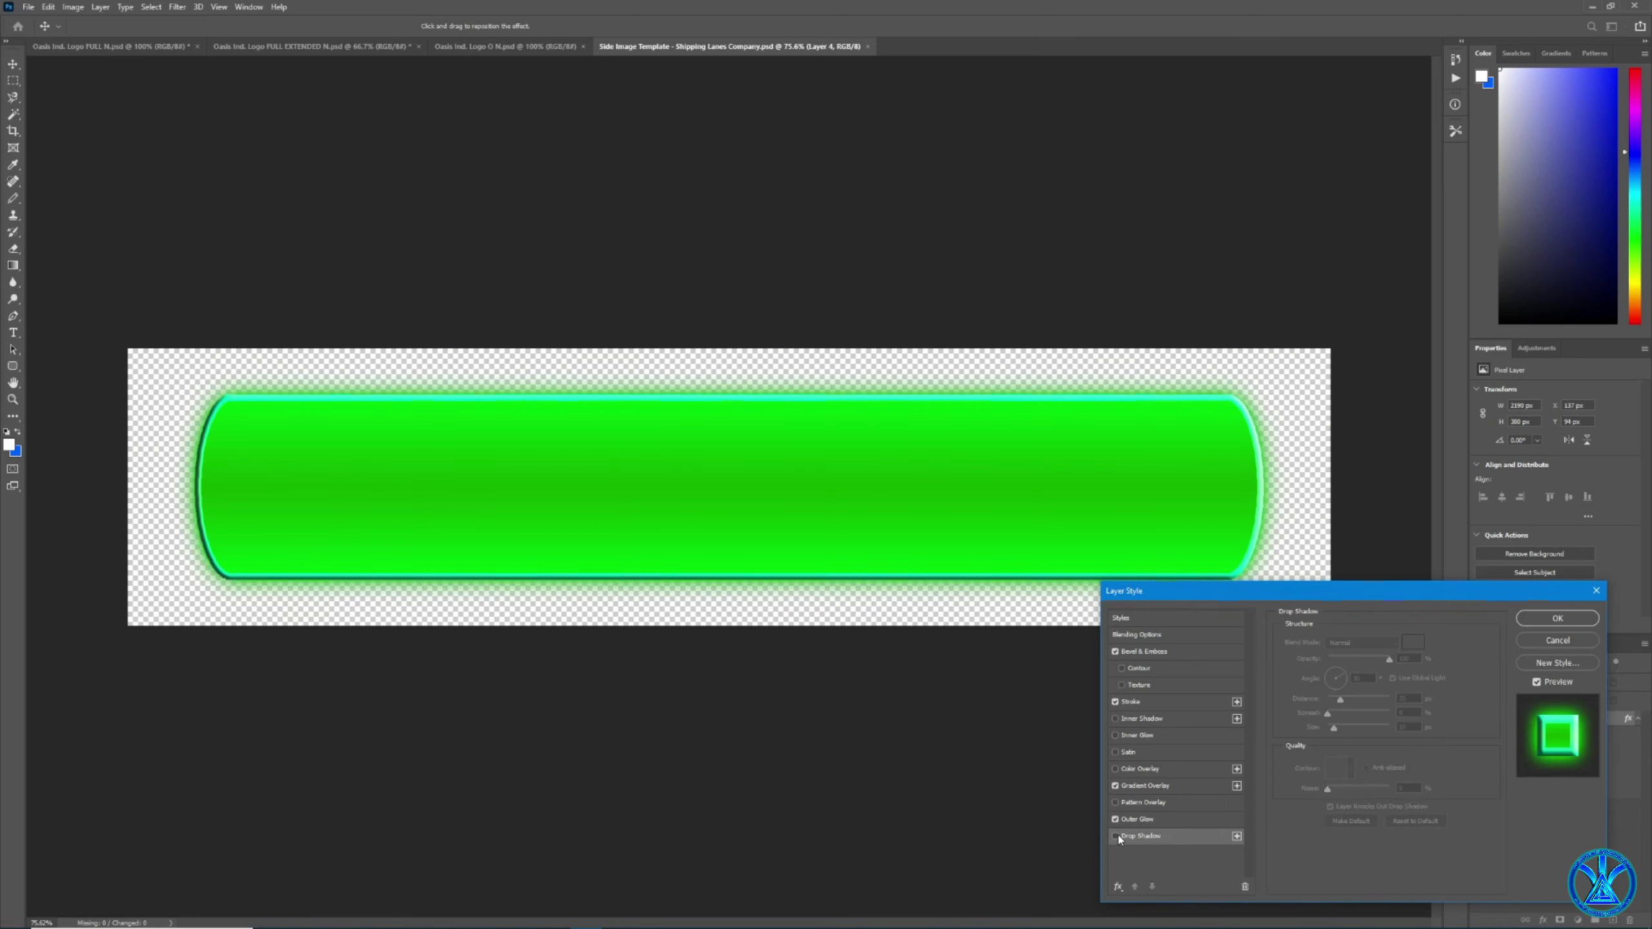
pyautogui.click(1538, 622)
pyautogui.click(1515, 828)
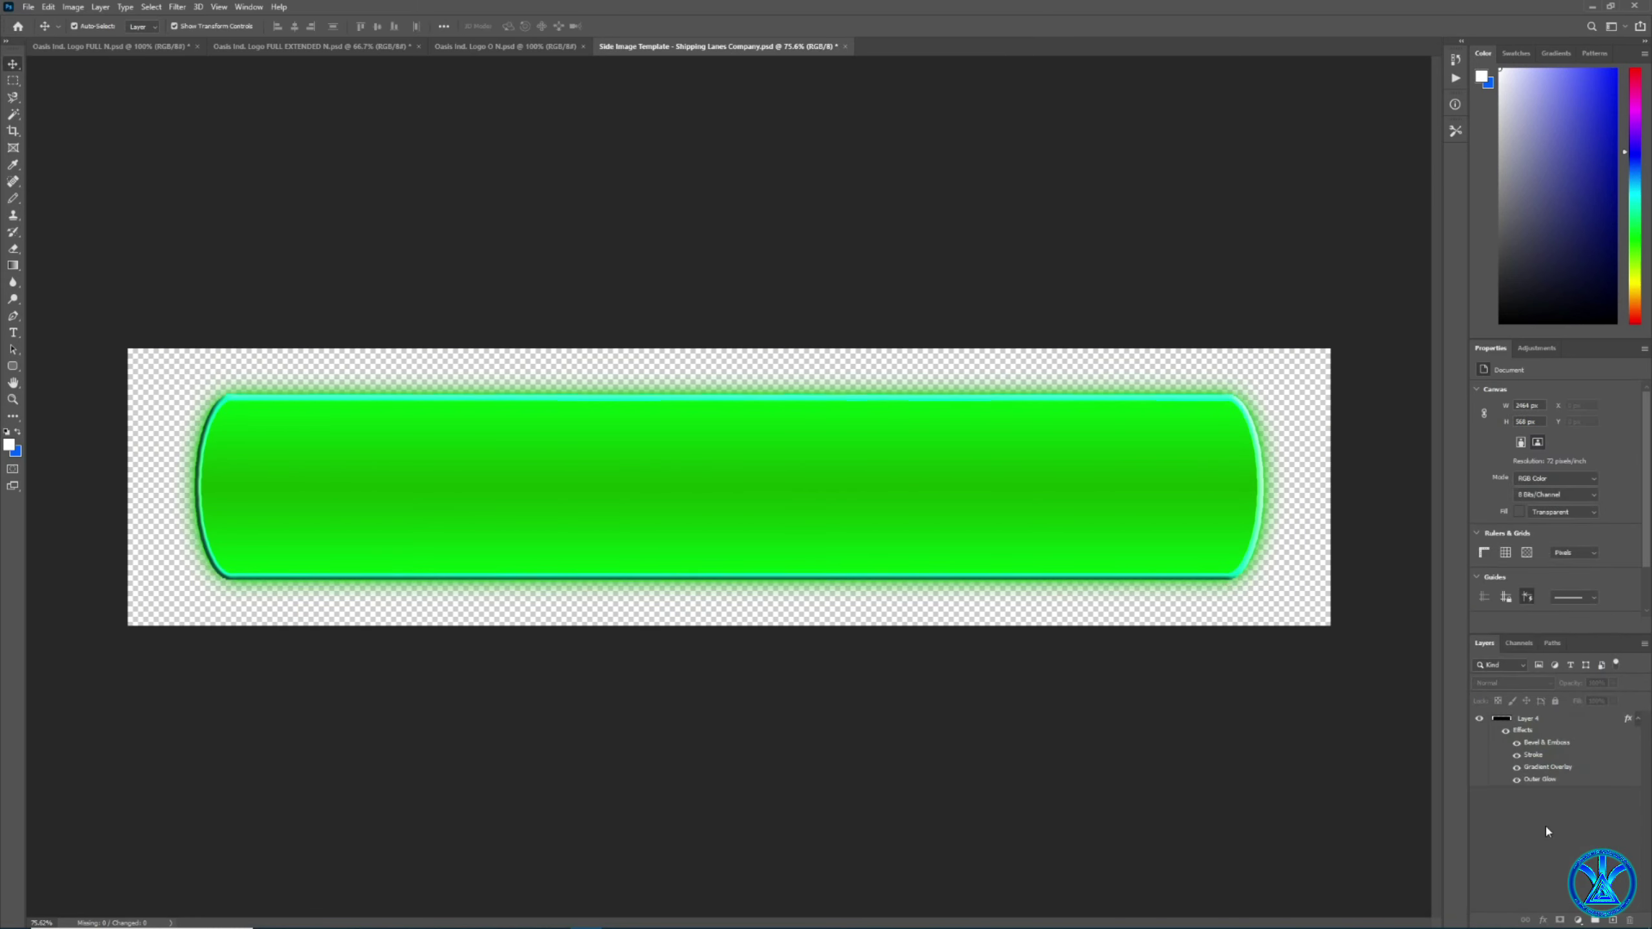
# Put Layer 4 into a new layer group named "Frame".
pyautogui.rightClick(1601, 727)
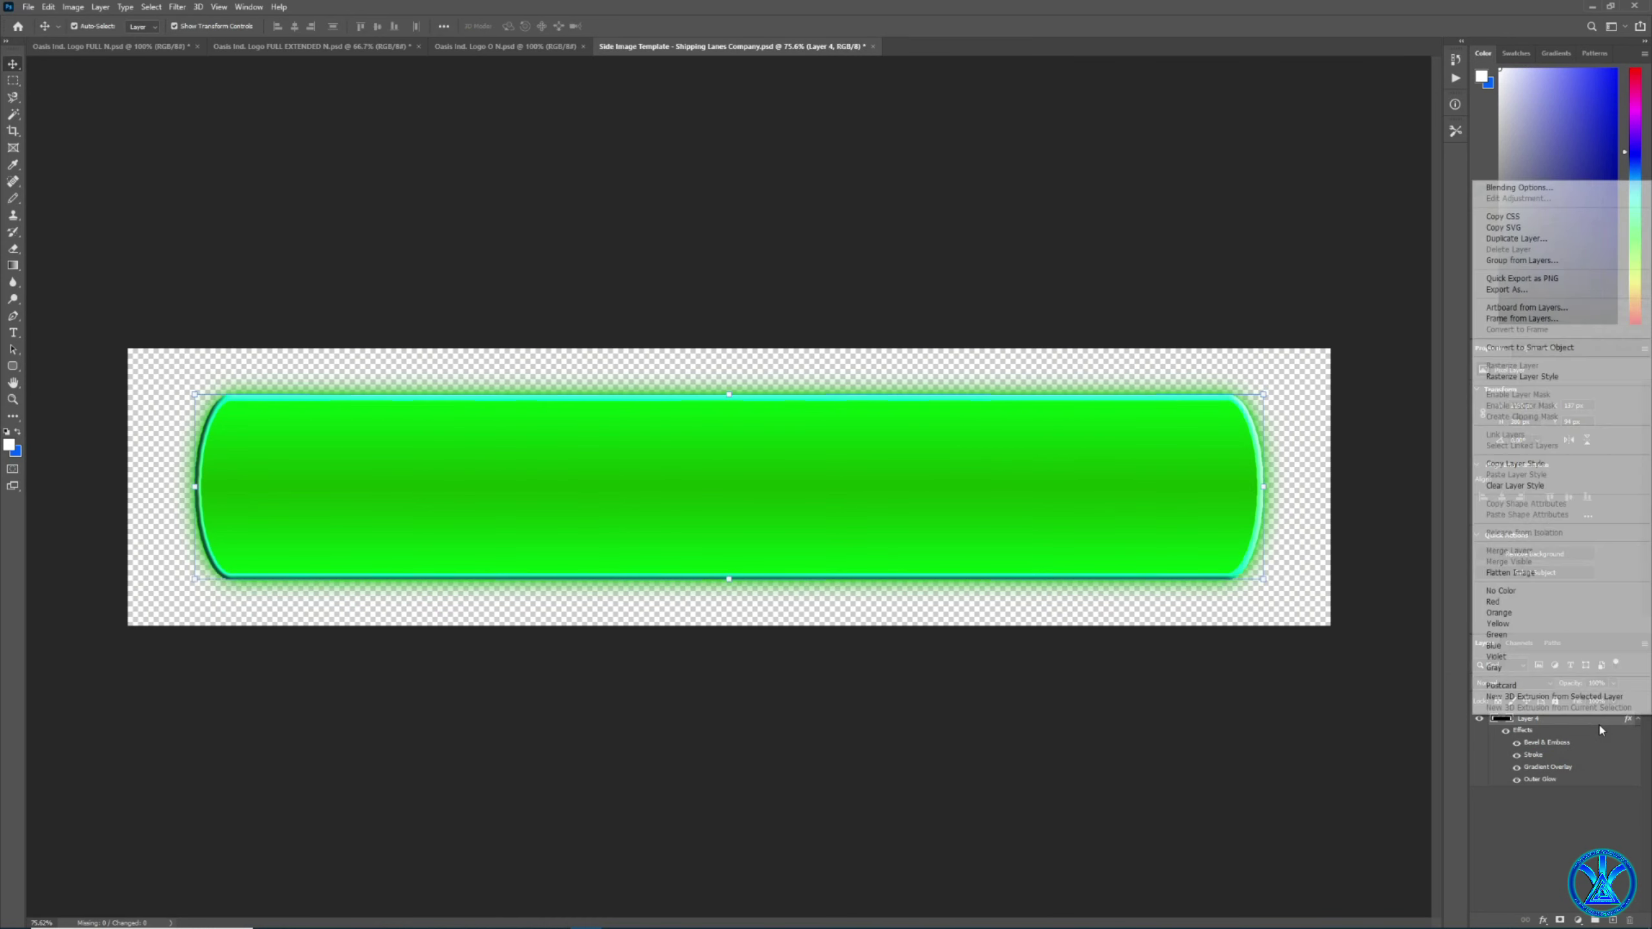
pyautogui.click(1529, 260)
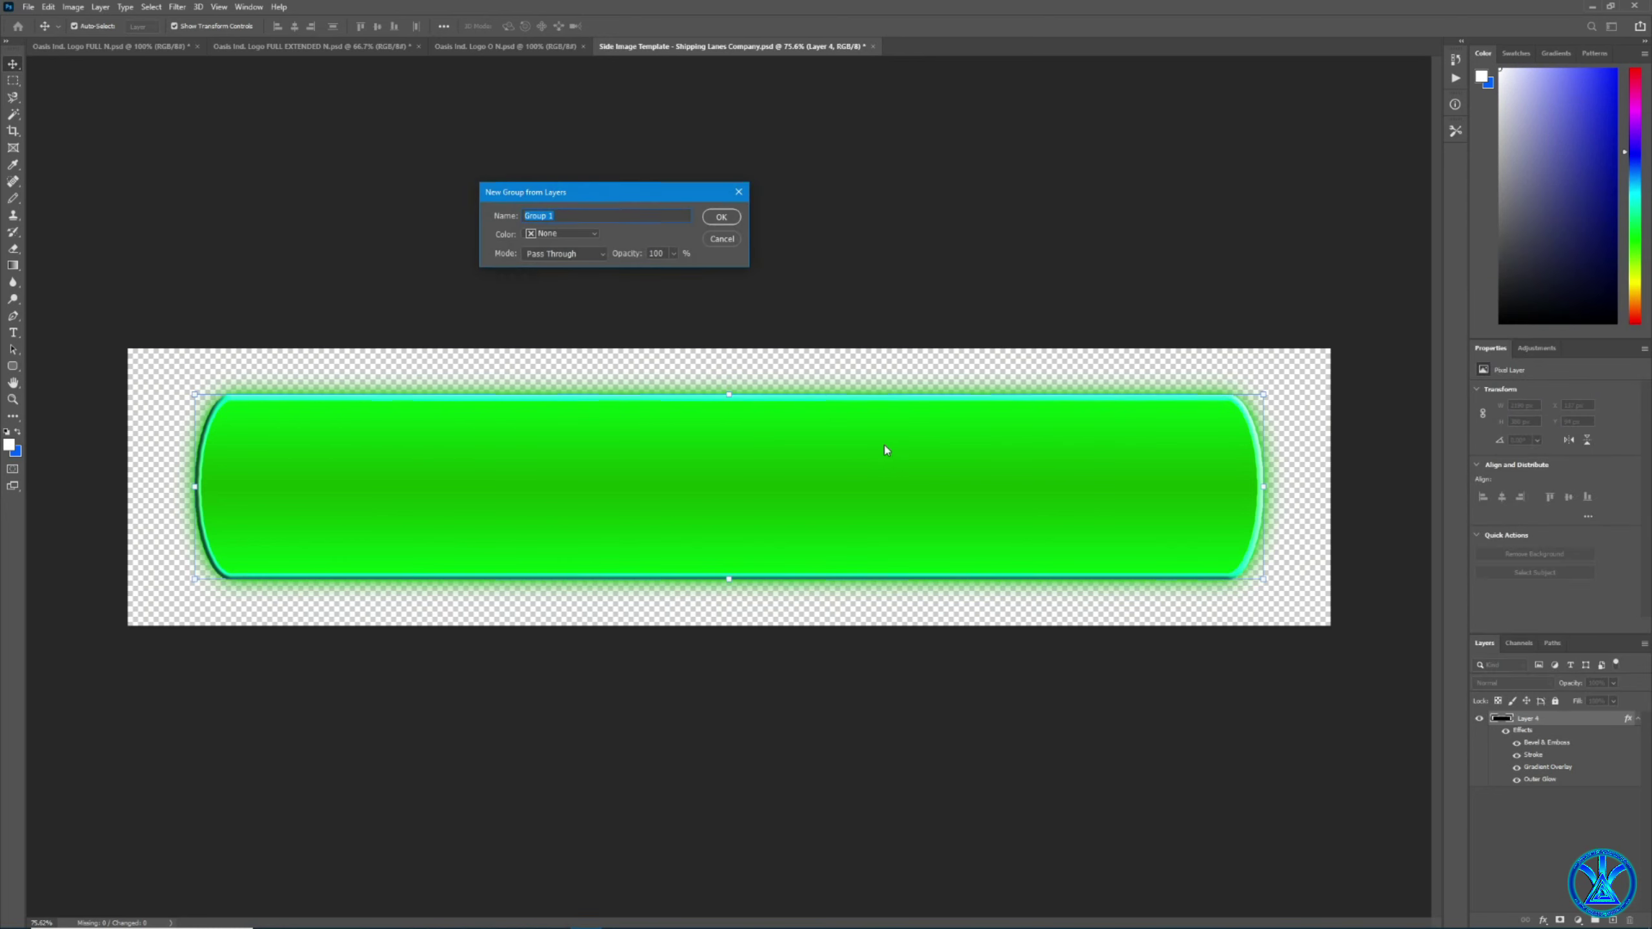
pyautogui.write('Frame')
pyautogui.press('Return')
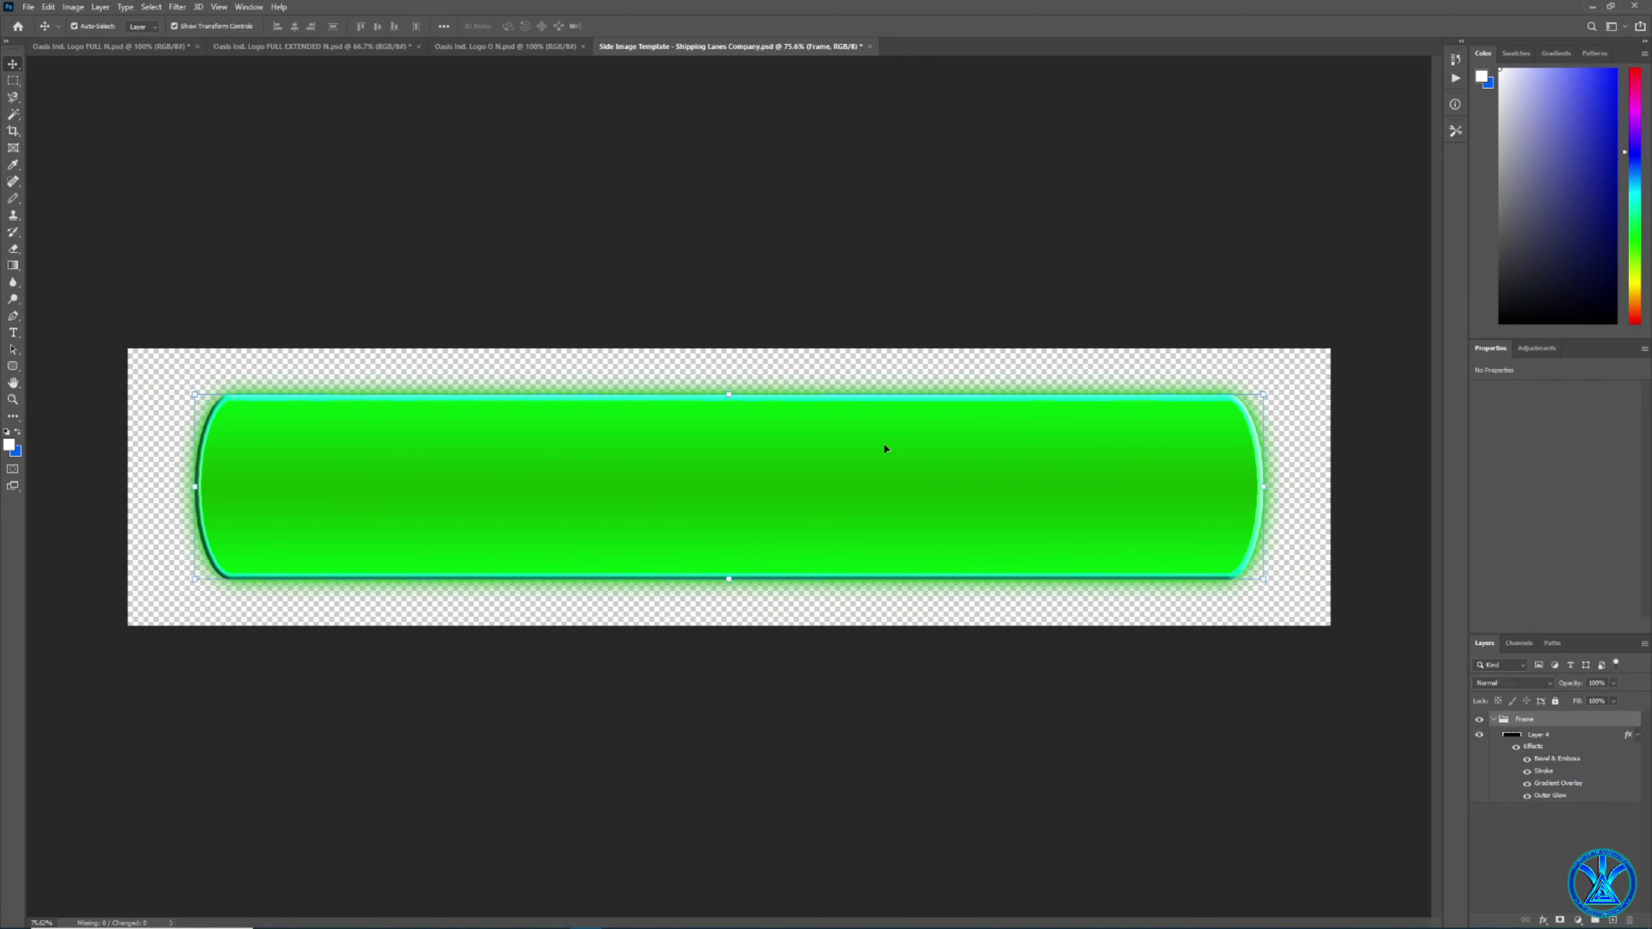
# Collapse the Frame group and give it a green color label.
pyautogui.click(1572, 745)
pyautogui.click(1494, 719)
pyautogui.rightClick(1554, 721)
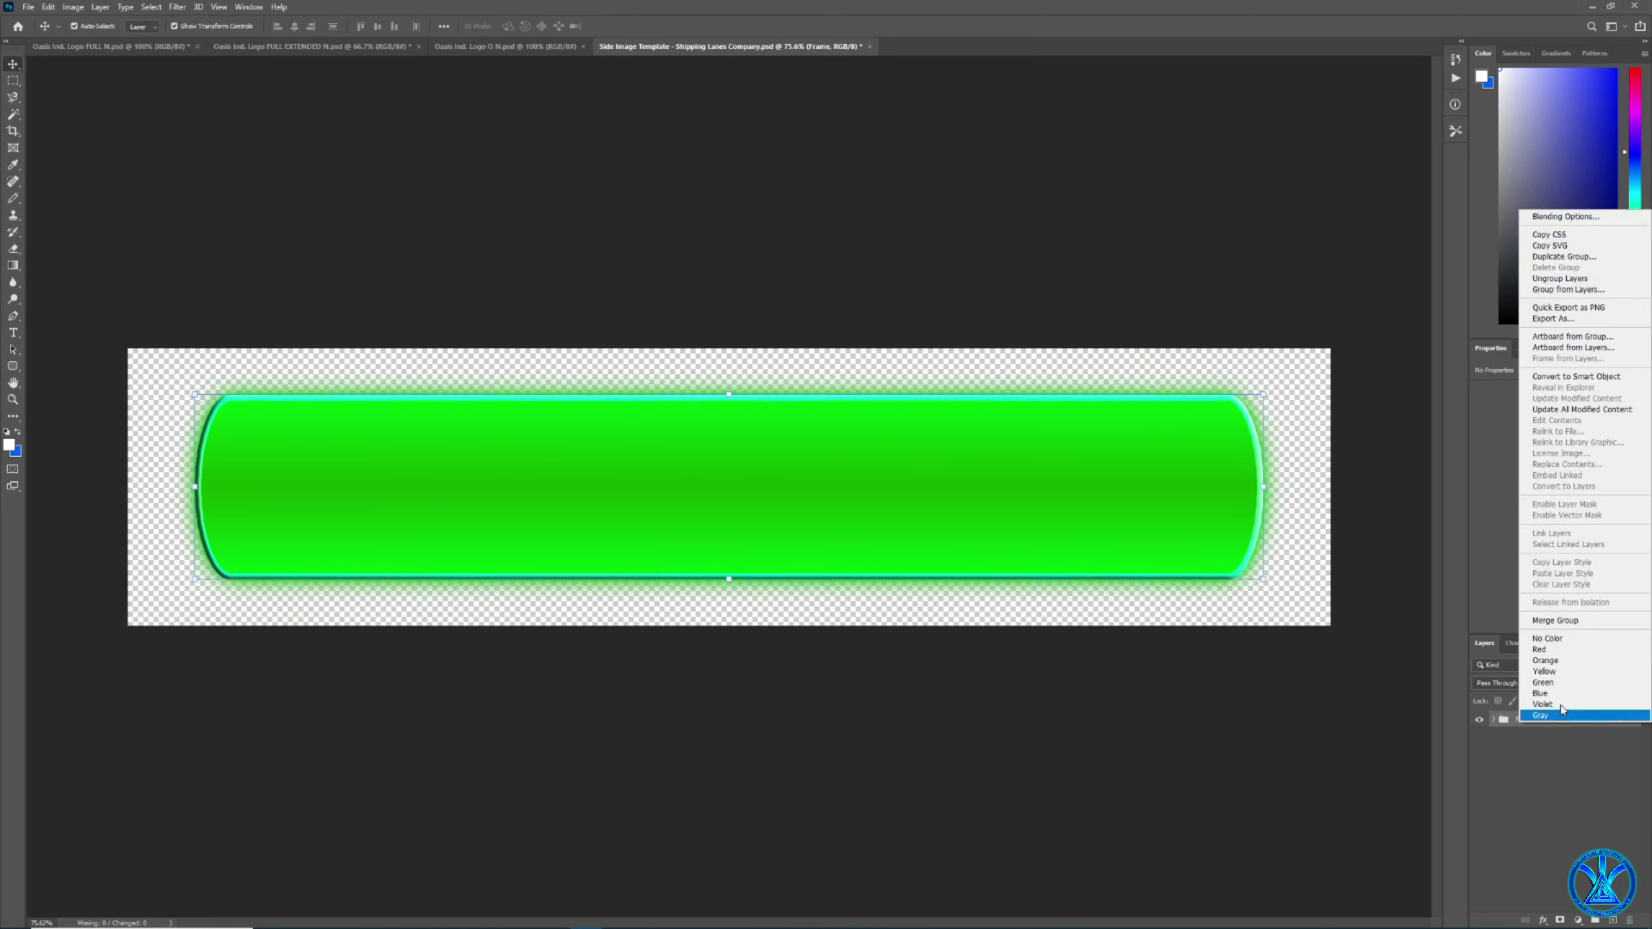
pyautogui.click(1571, 649)
pyautogui.rightClick(1554, 722)
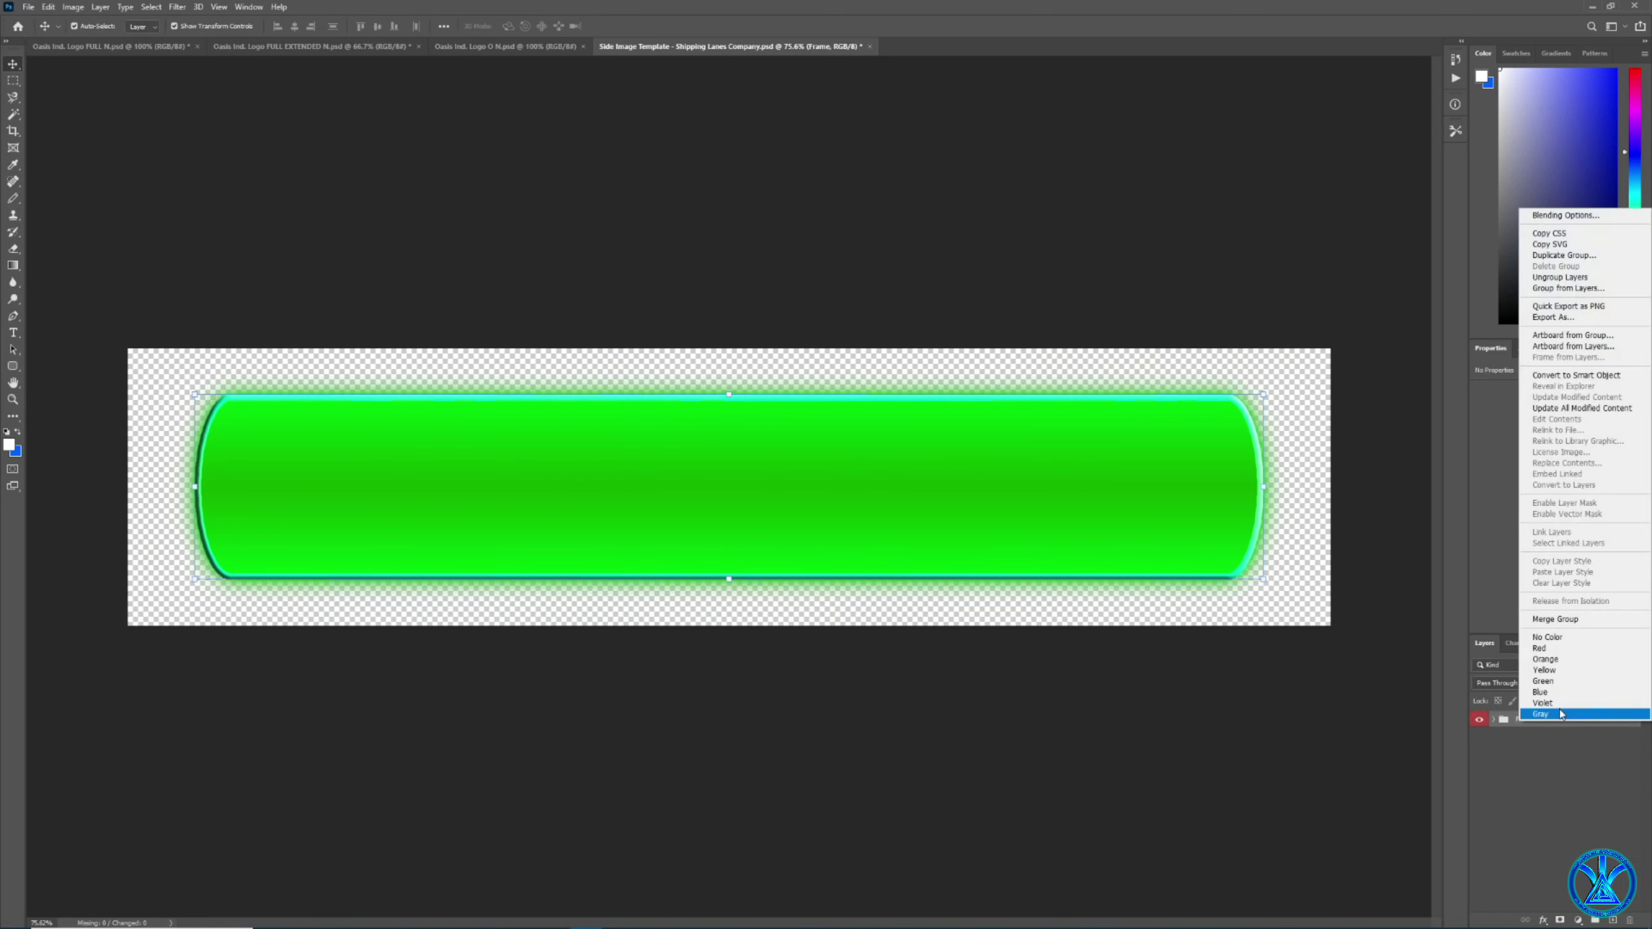
pyautogui.click(1564, 681)
pyautogui.click(1262, 769)
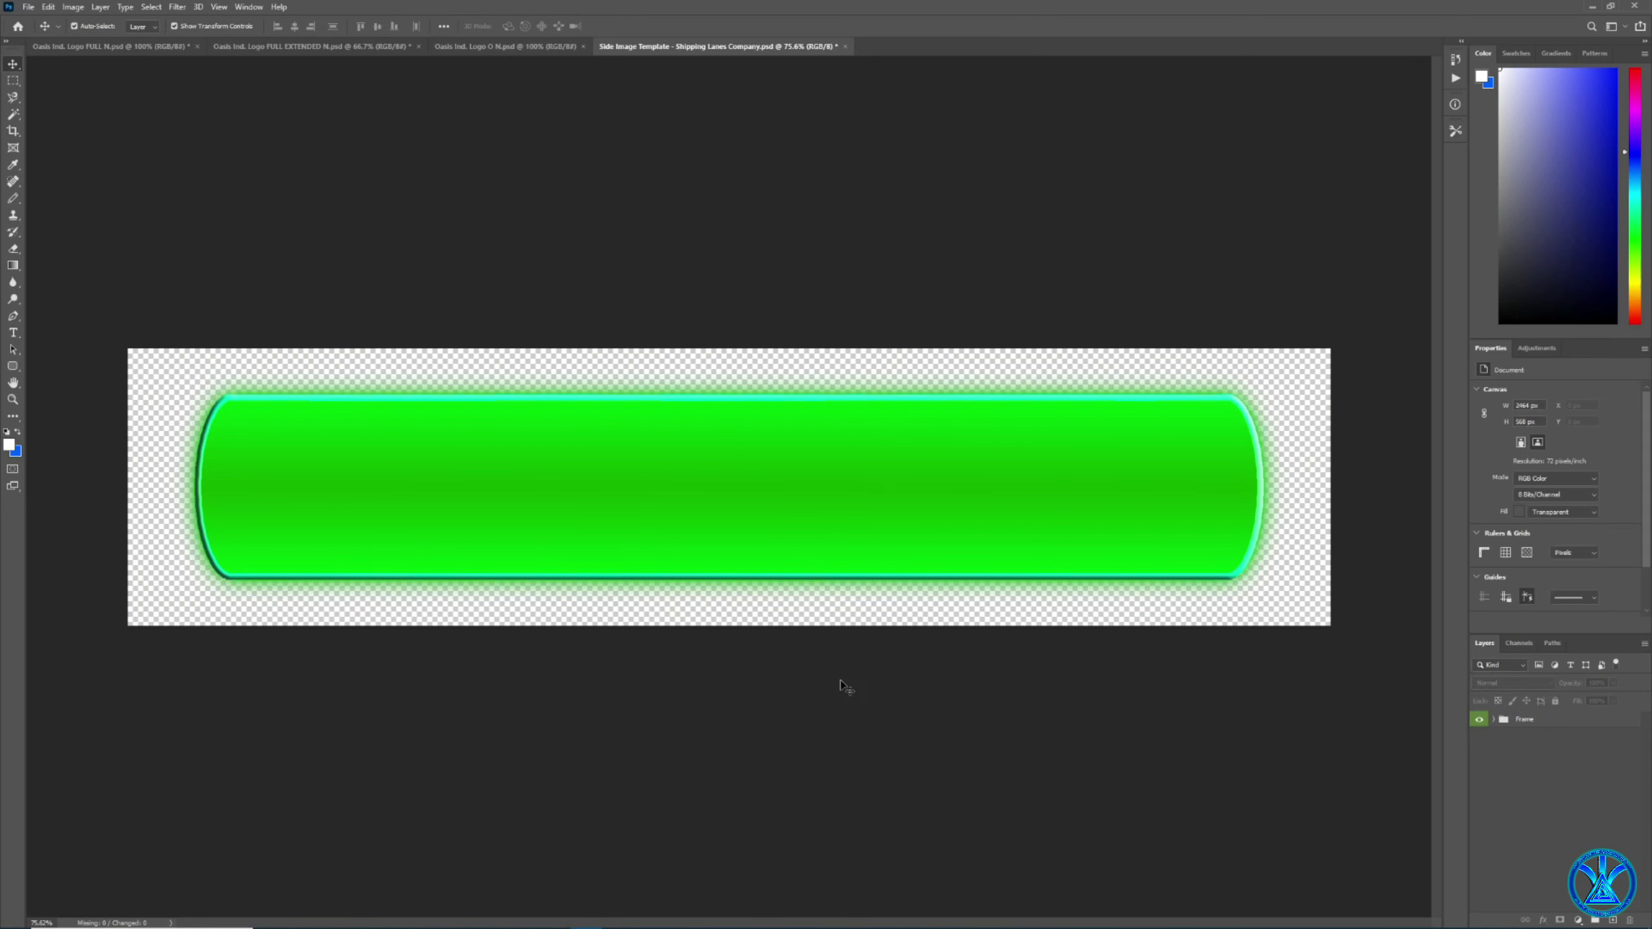
# Switch to the Livery Design Images folder and open the Nook Inc Logo Long image as its own Photoshop document.
pyautogui.hotkey('alt', 'Tab')
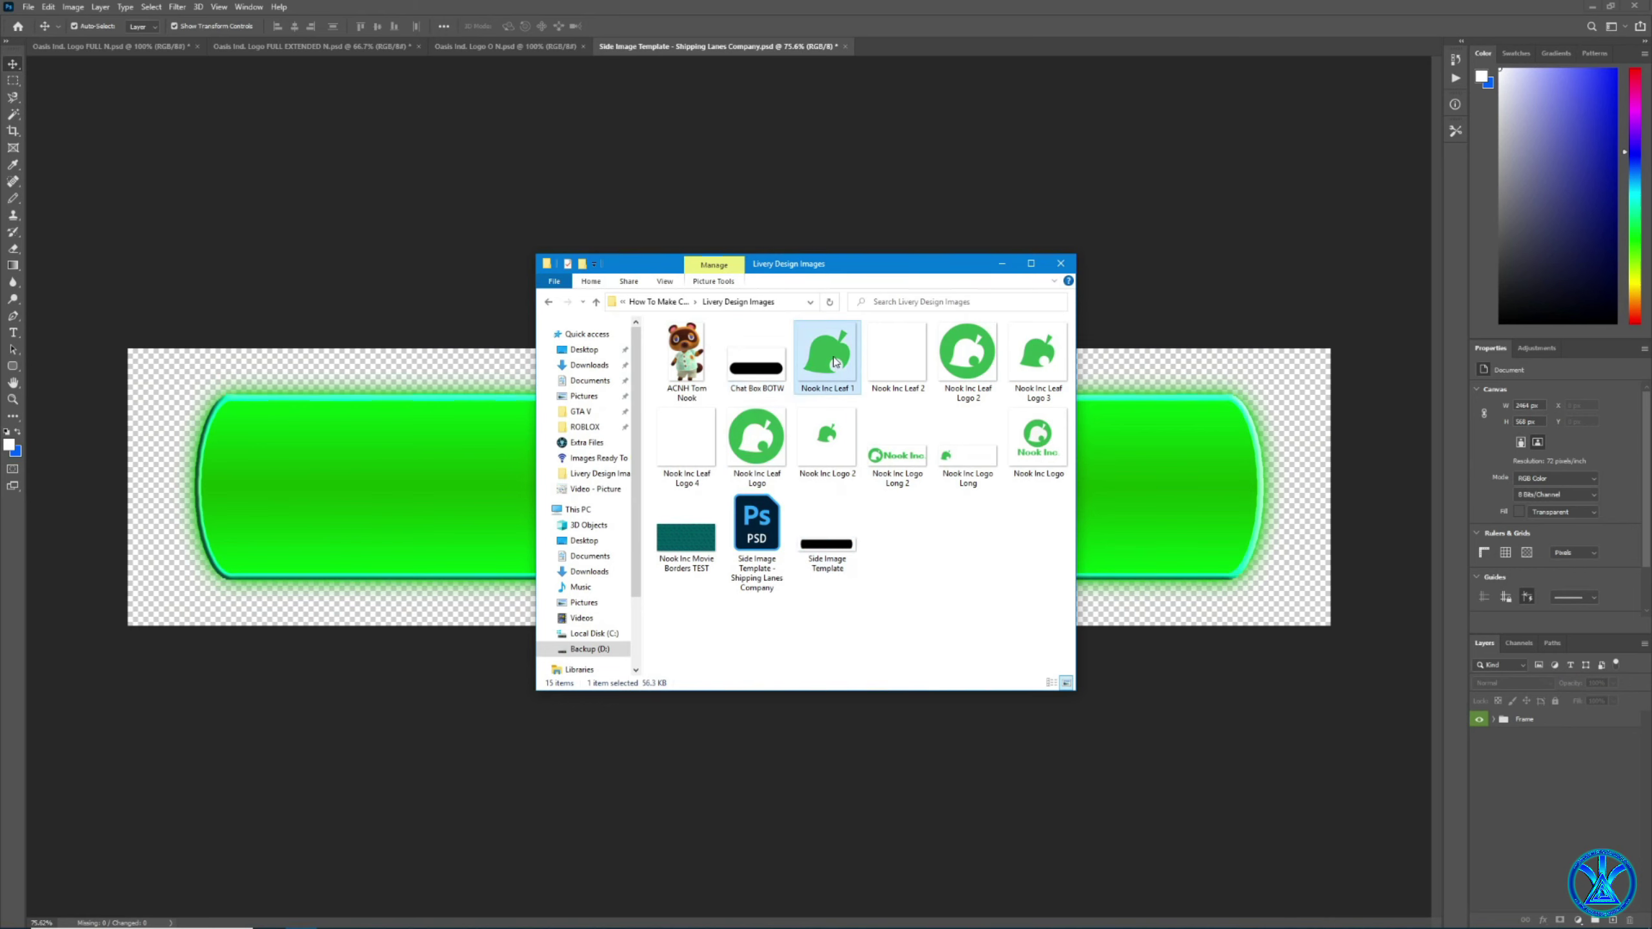
pyautogui.click(870, 449)
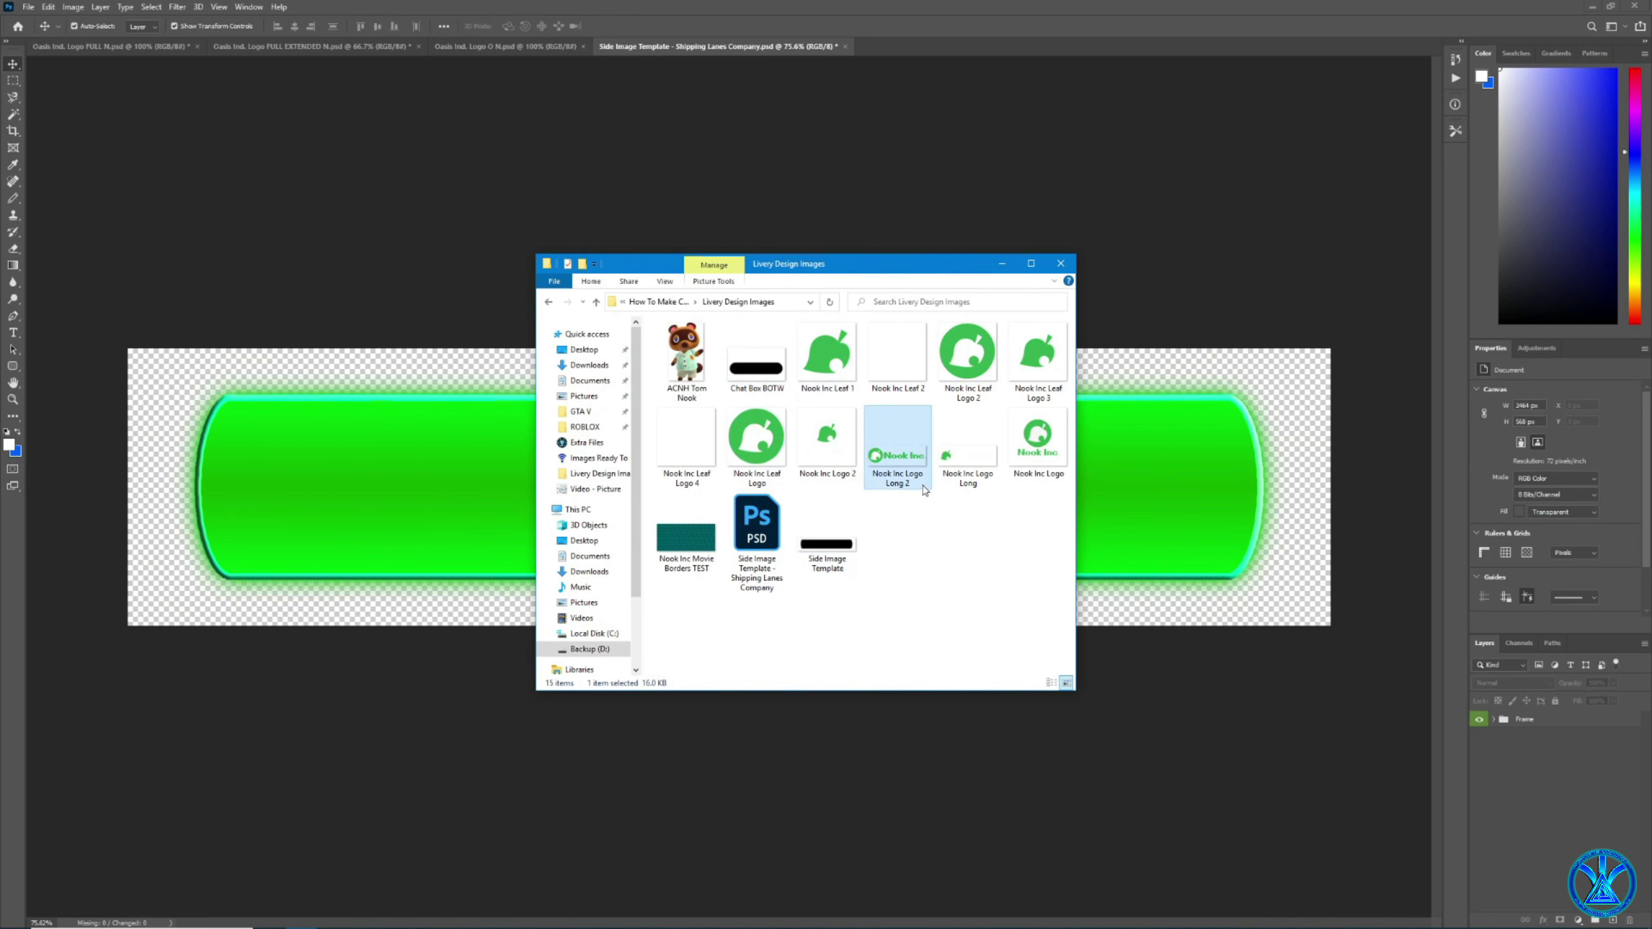
pyautogui.click(966, 454)
pyautogui.moveTo(972, 460); pyautogui.dragTo(924, 136)
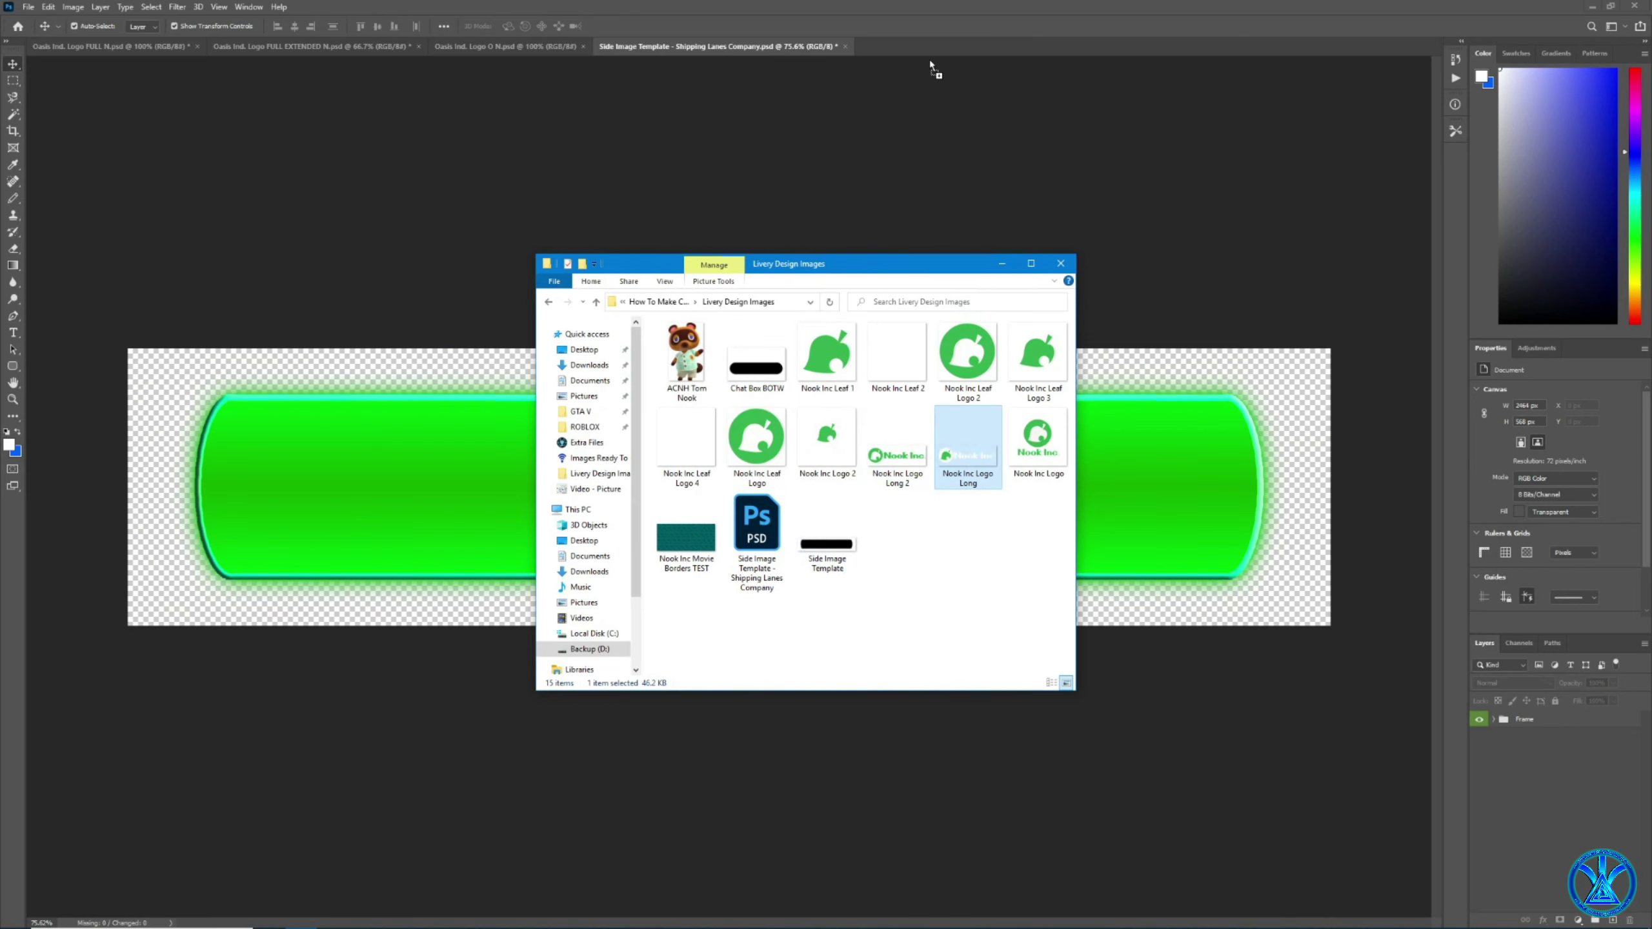
pyautogui.moveTo(935, 69); pyautogui.dragTo(936, 49)
# Copy the Nook Inc. logo and paste it into the Side Image Template document.
pyautogui.click(49, 6)
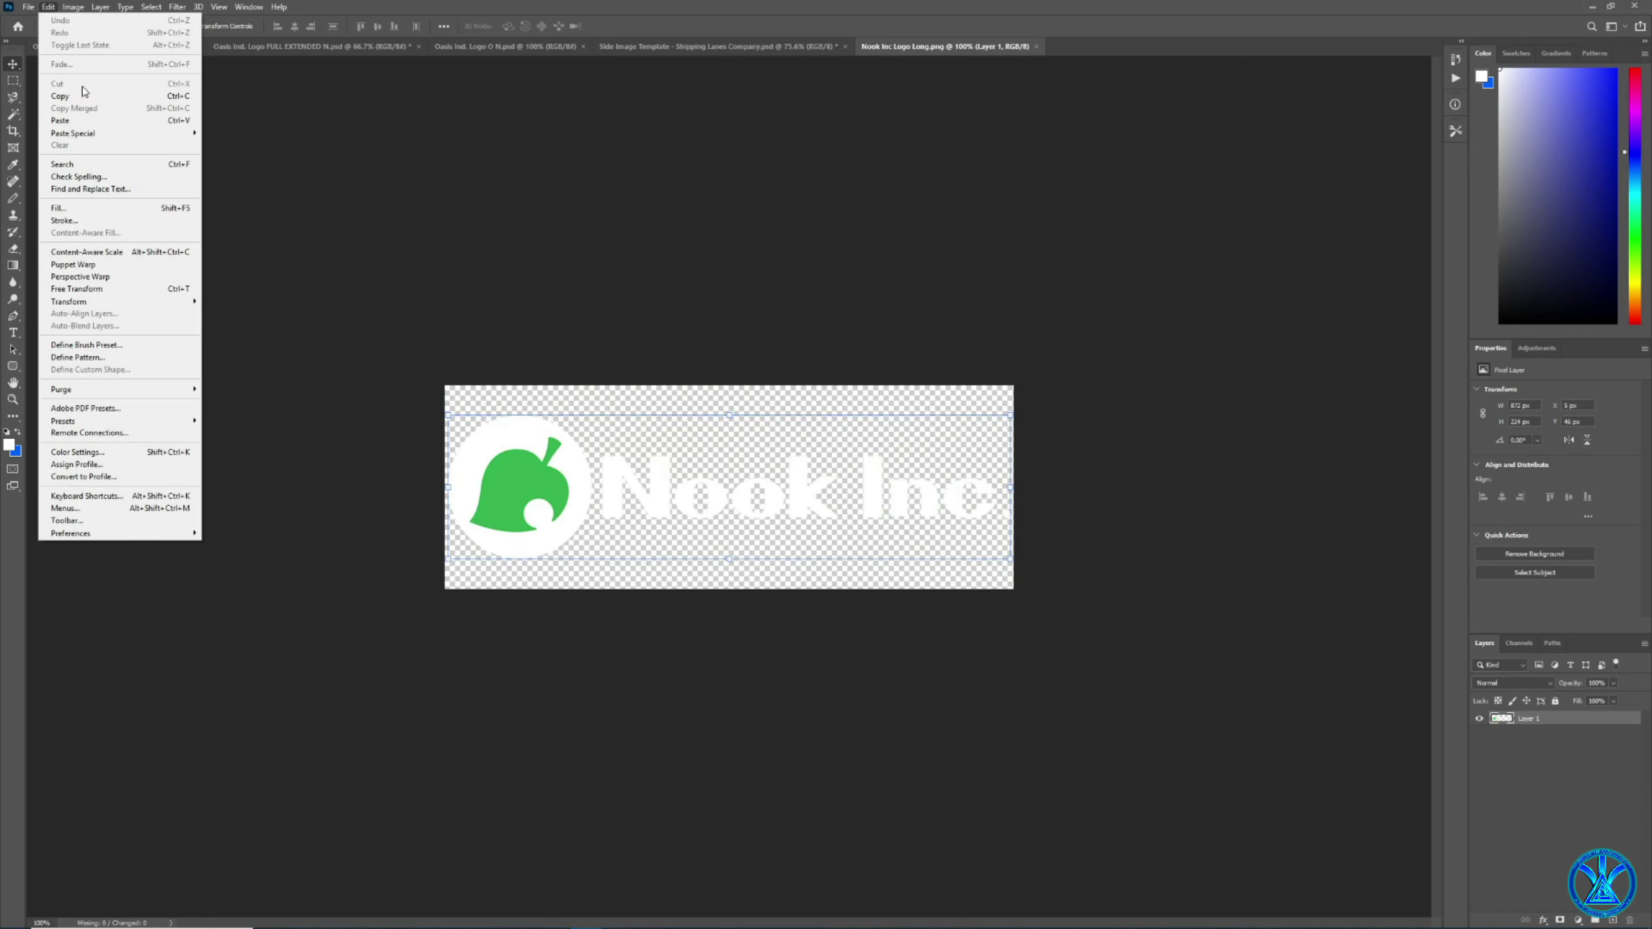
pyautogui.click(83, 95)
pyautogui.click(695, 47)
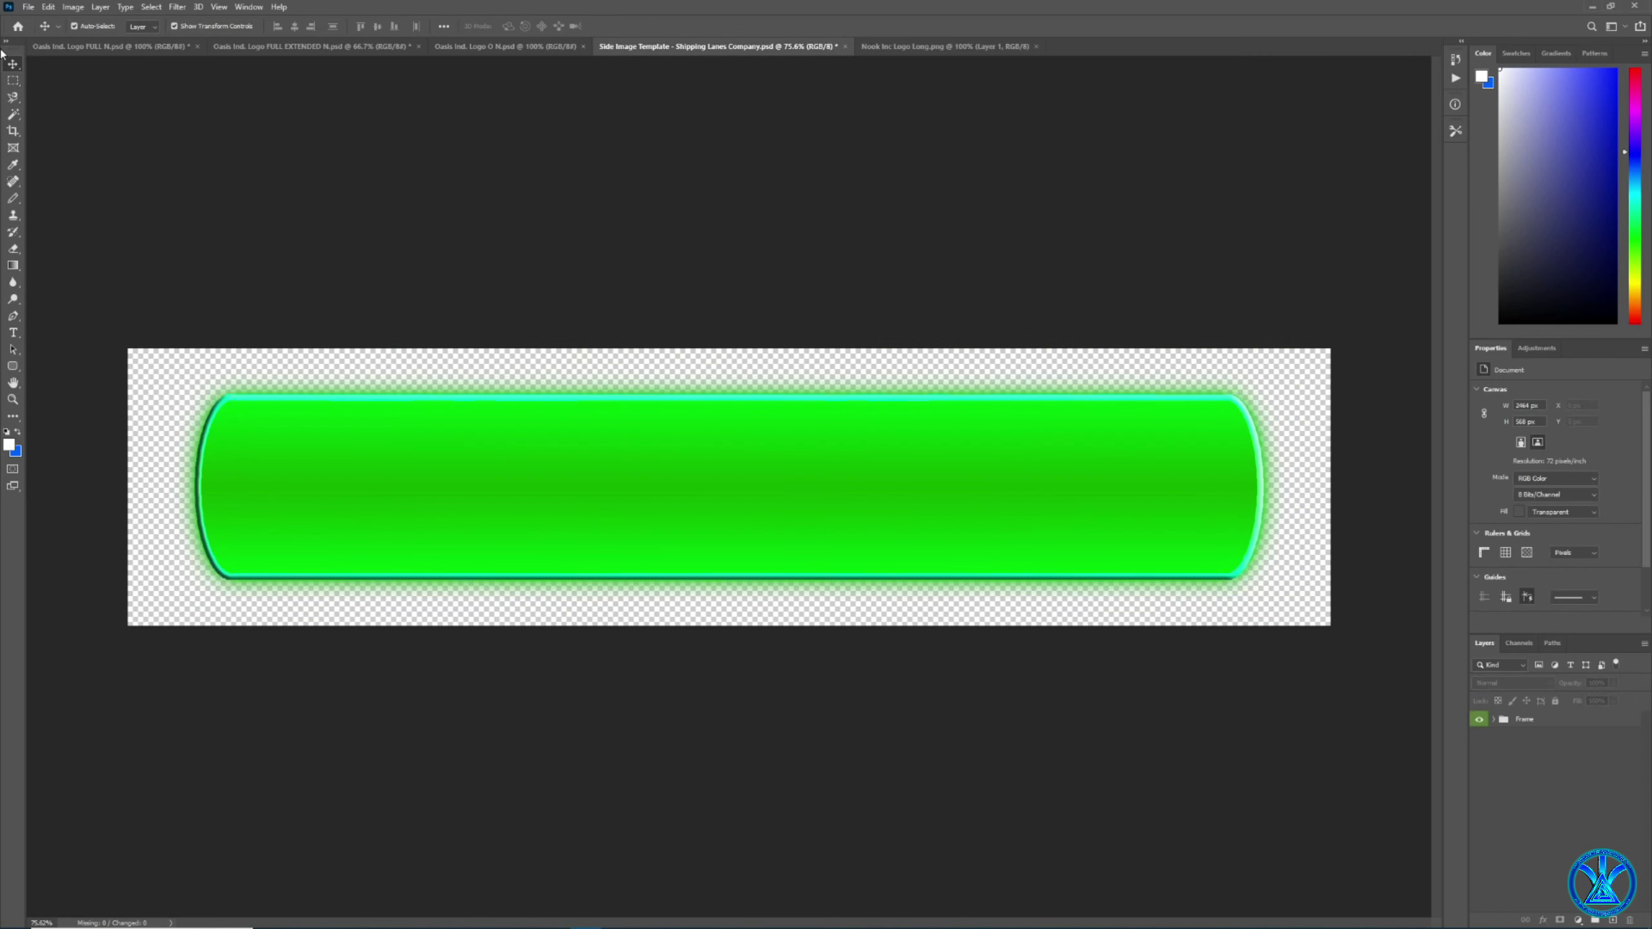
pyautogui.click(48, 6)
pyautogui.click(82, 122)
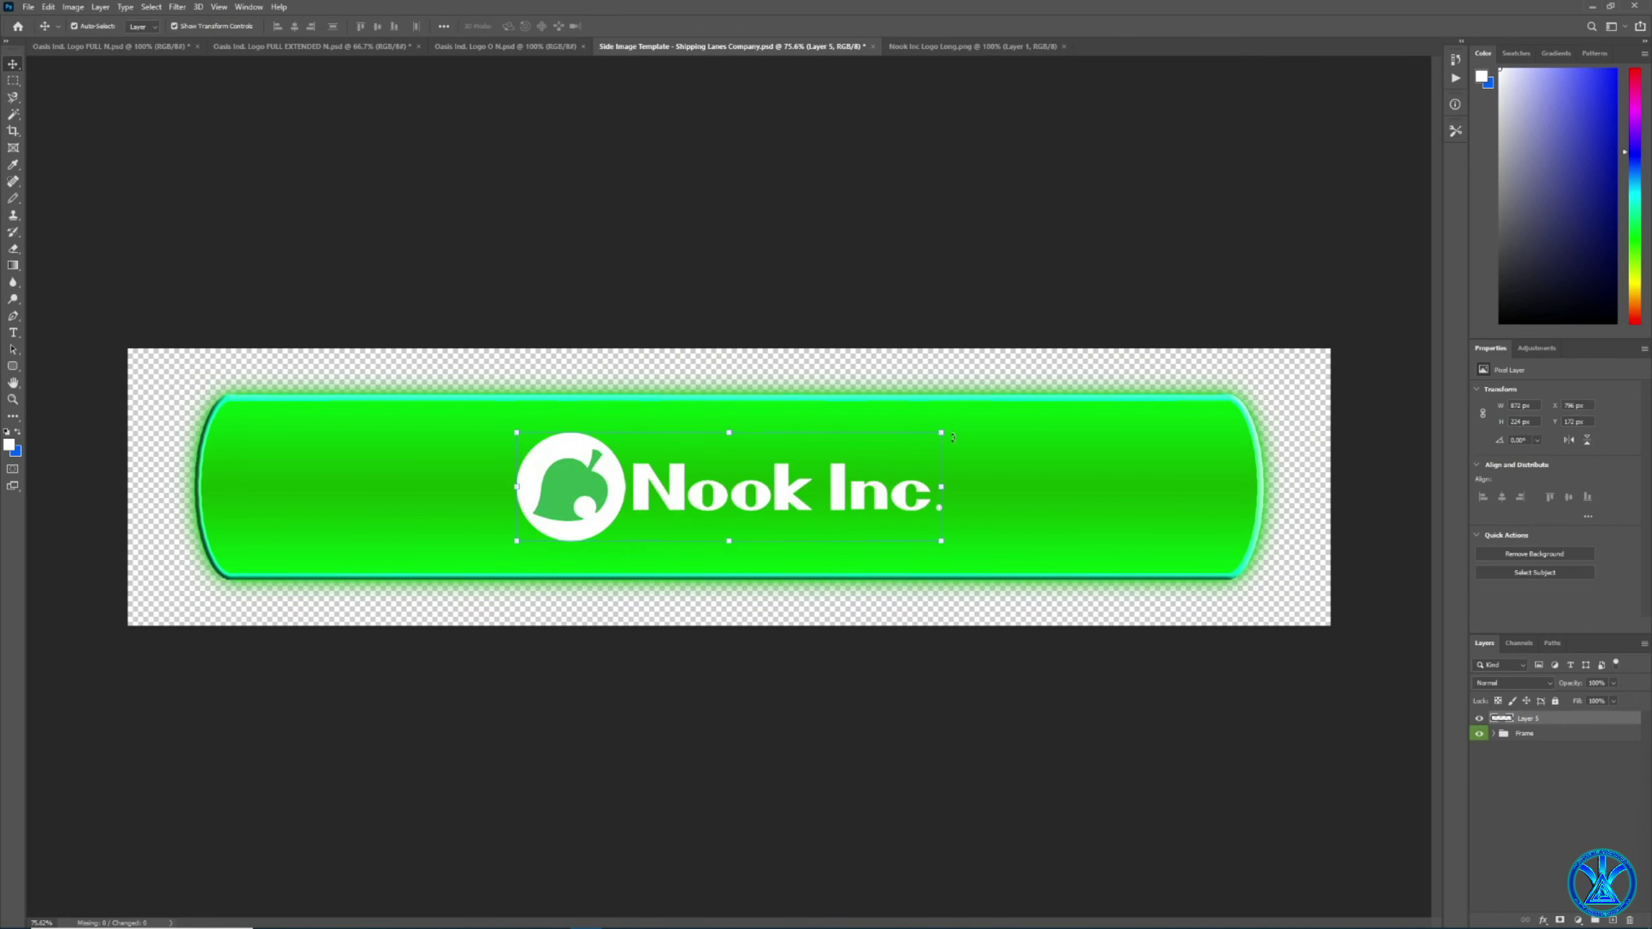
# Scale the pasted logo proportionally to about 145% and center it on the green frame.
pyautogui.moveTo(953, 438); pyautogui.dragTo(1132, 389)
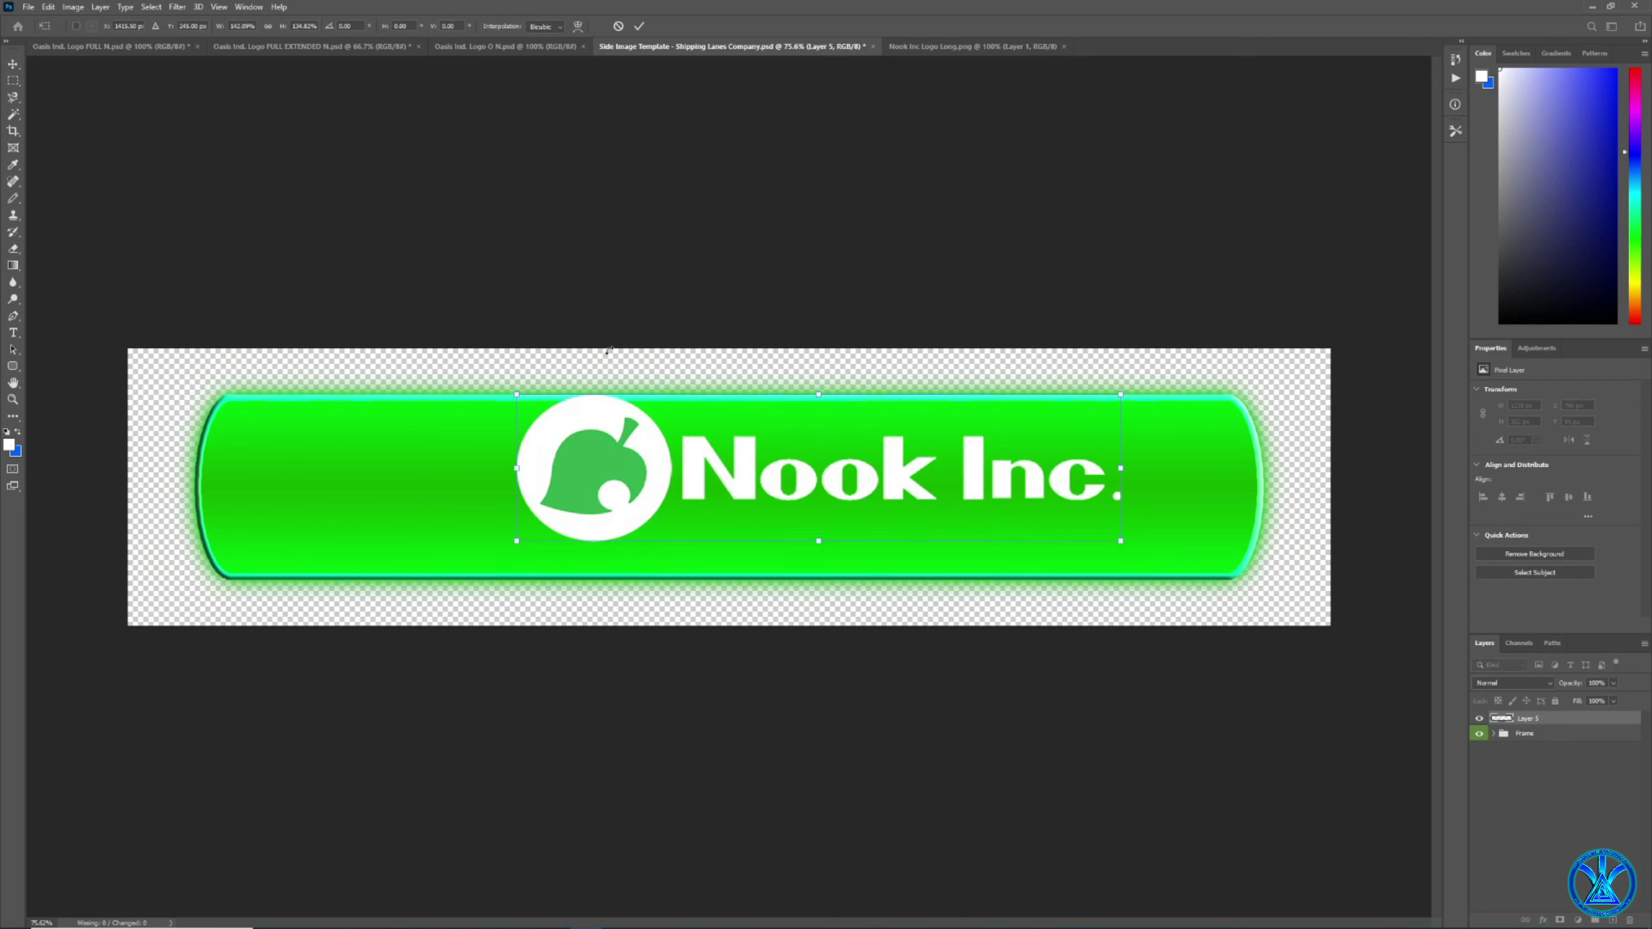
pyautogui.hotkey('ctrl', 'z')
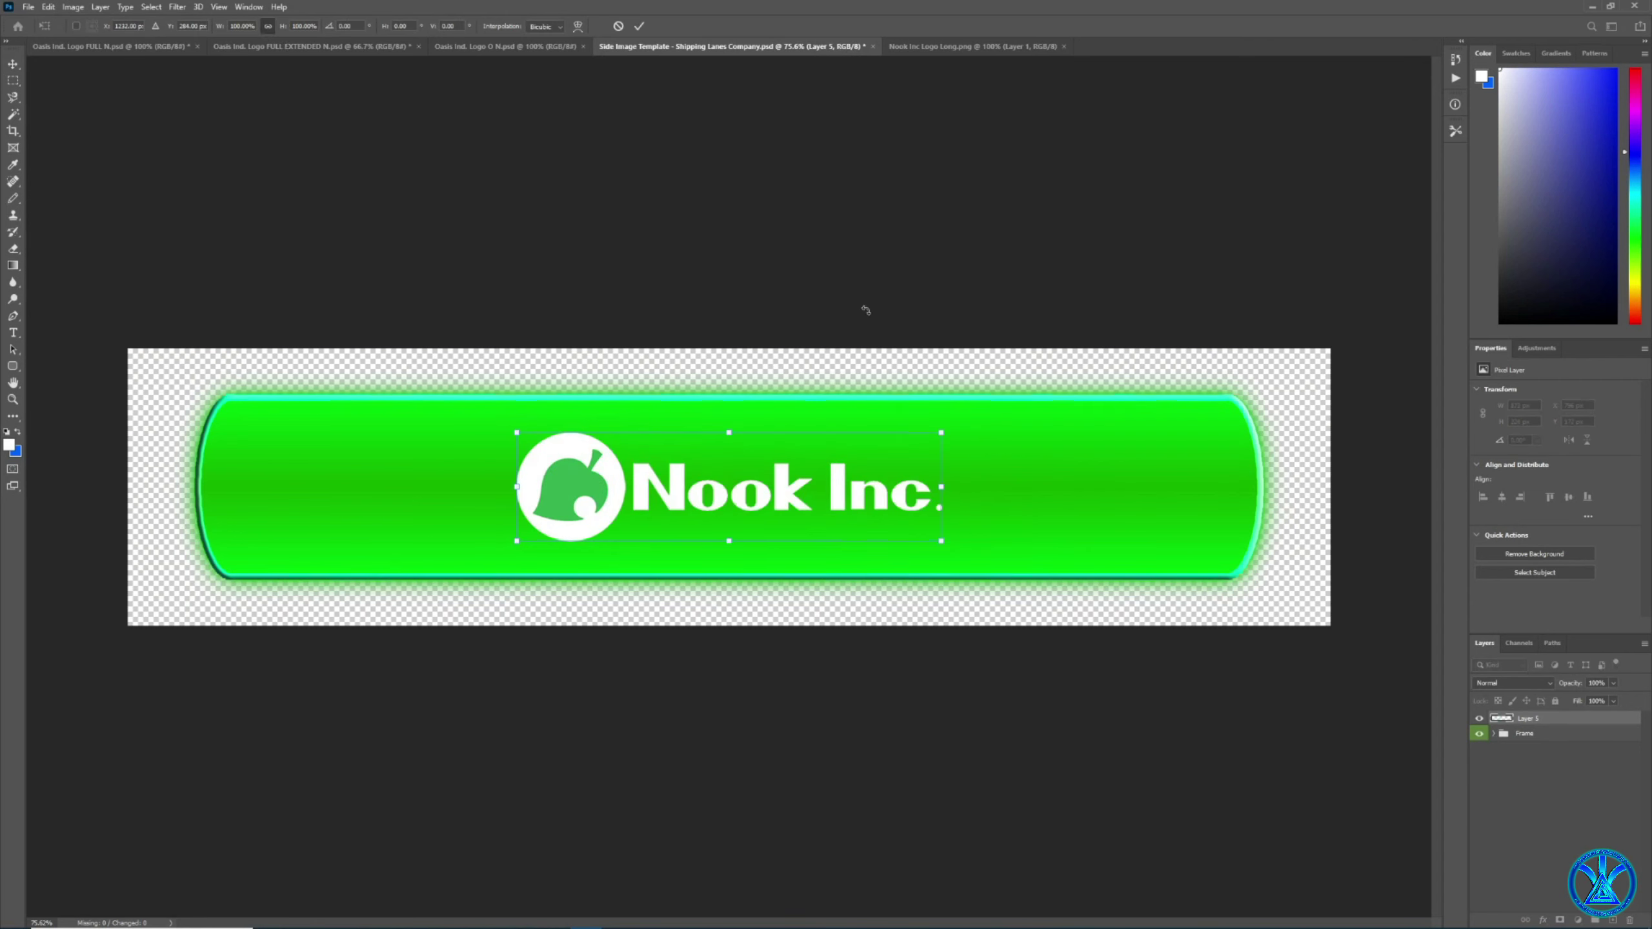
pyautogui.moveTo(944, 431); pyautogui.dragTo(1135, 382)
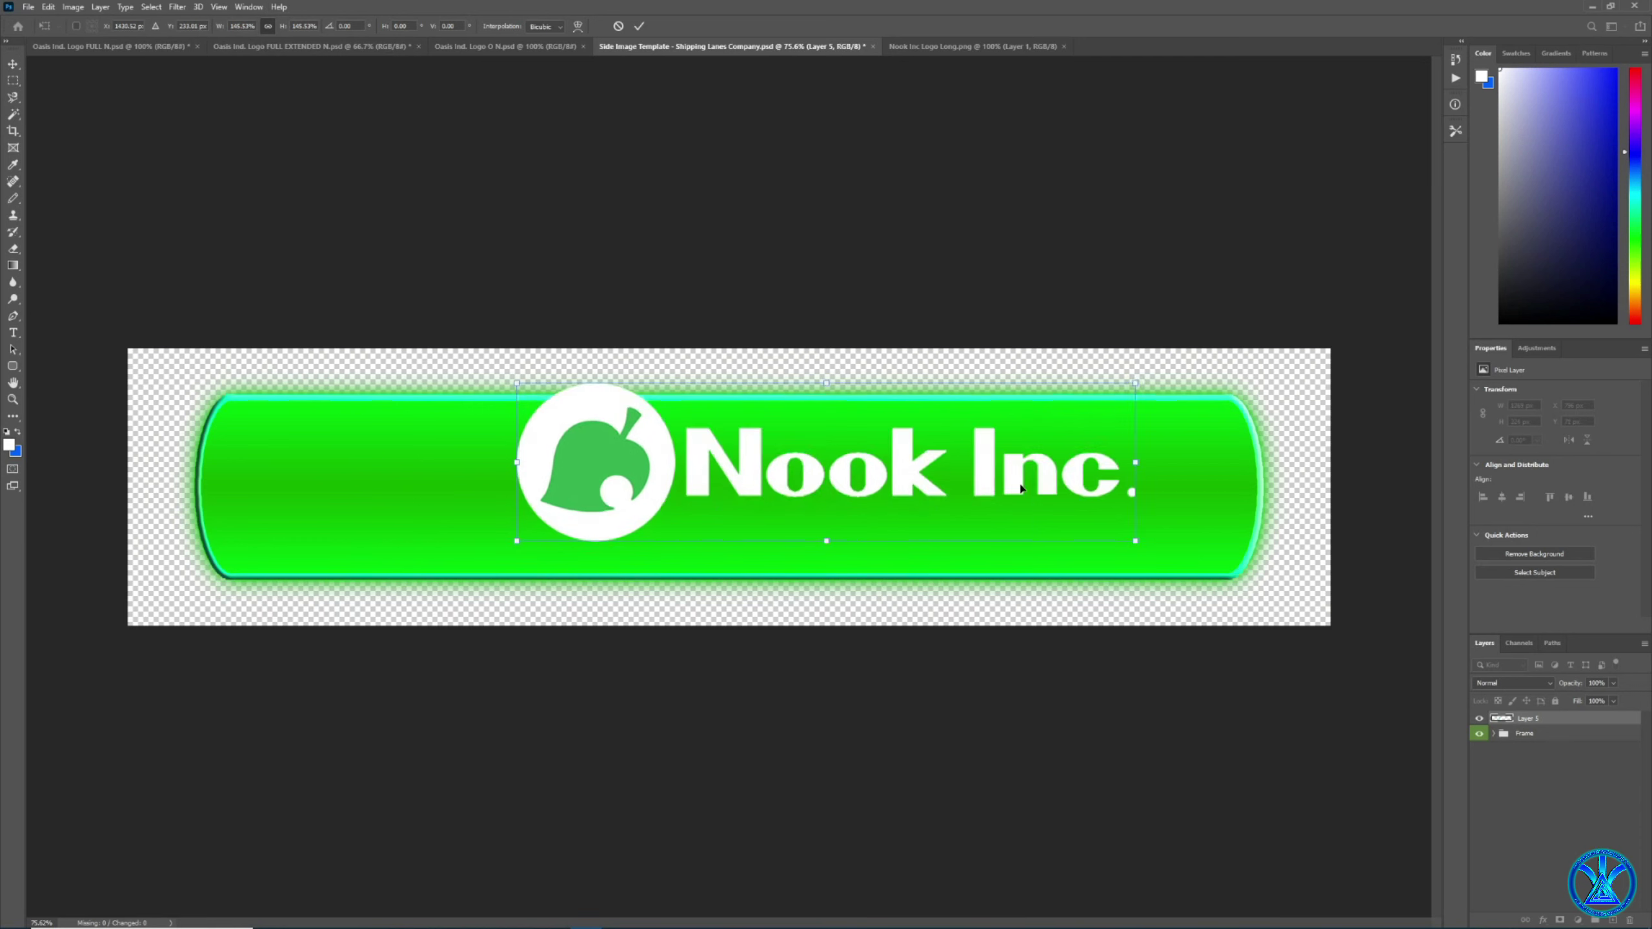
pyautogui.moveTo(1017, 485); pyautogui.dragTo(922, 511)
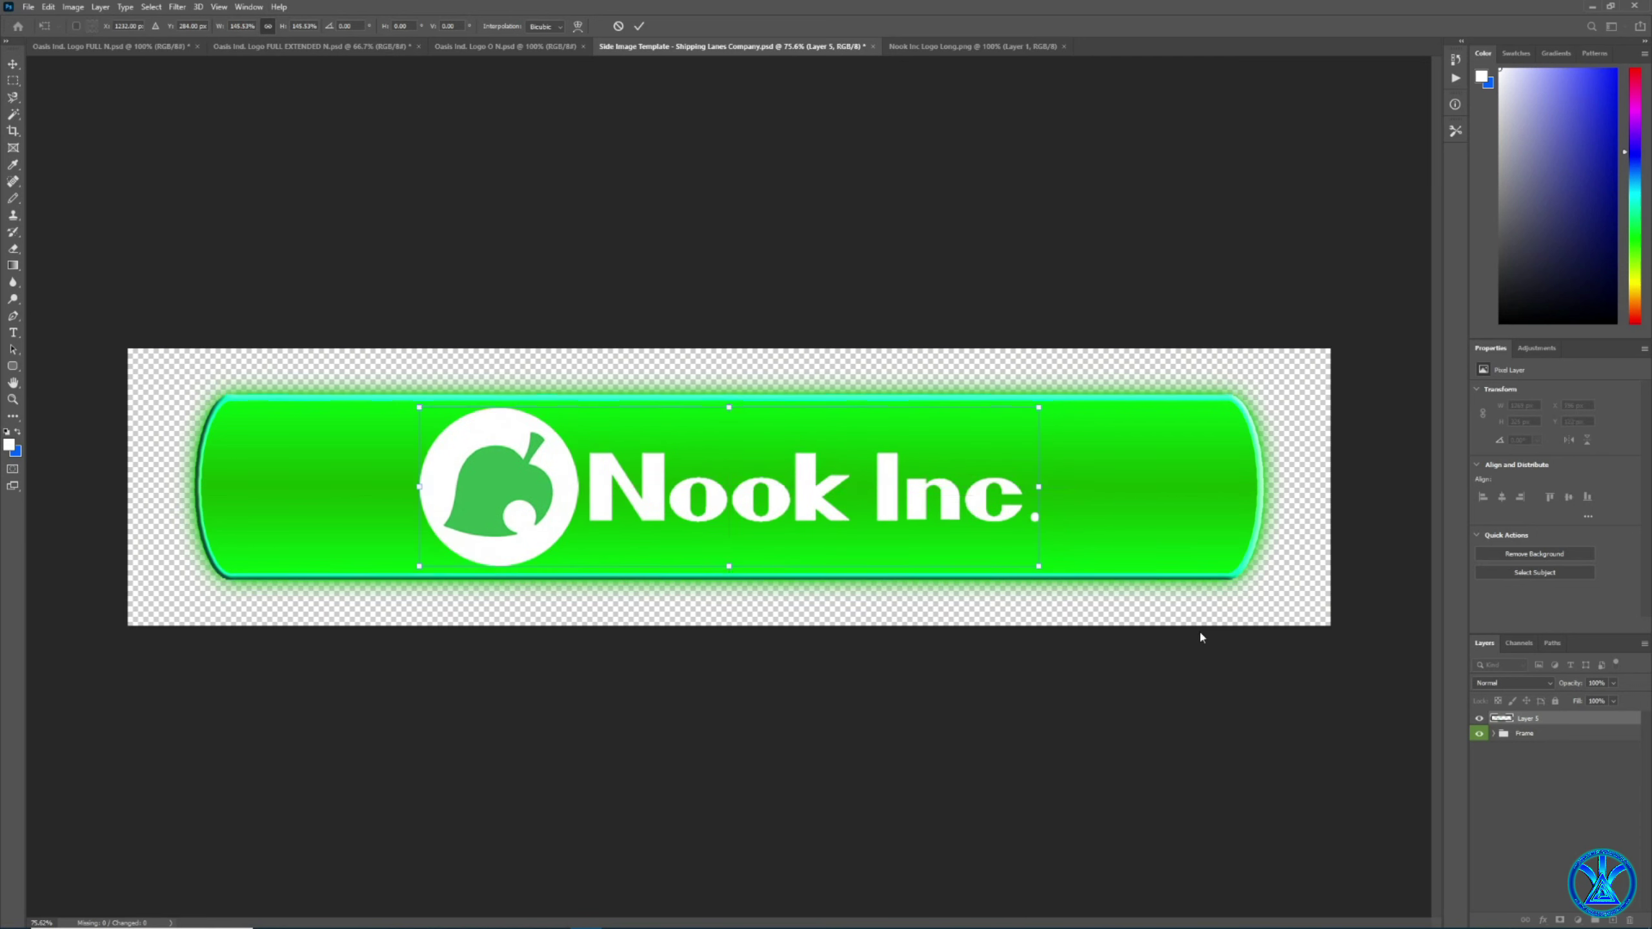
pyautogui.click(1546, 799)
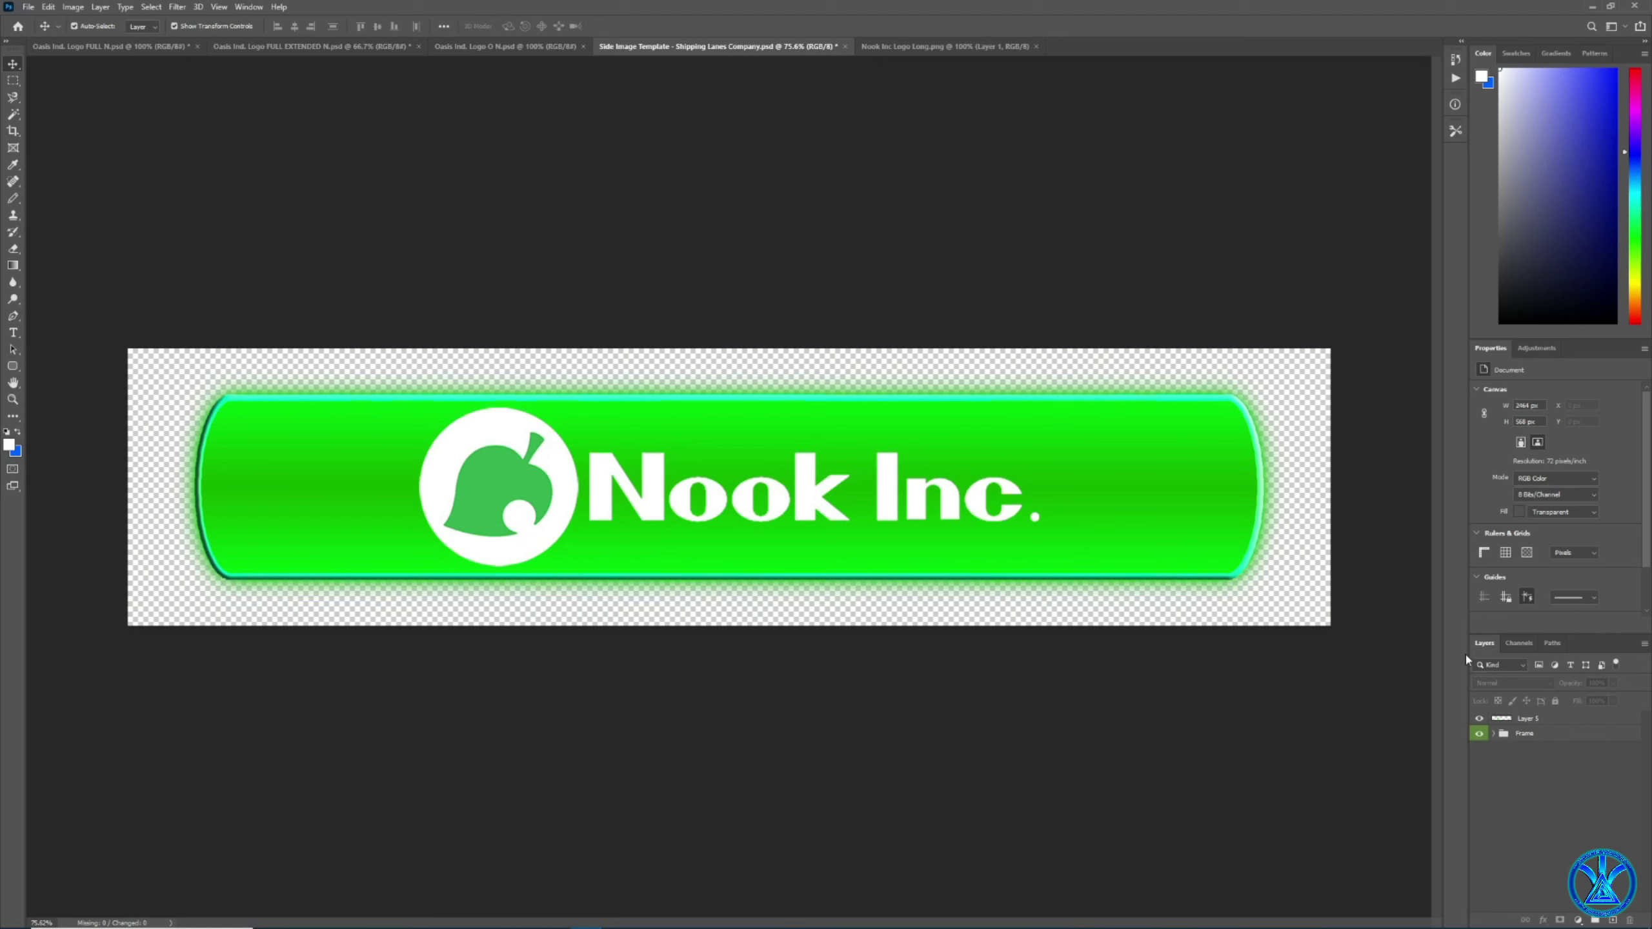
# Add Bevel & Emboss to the logo layer, reducing its size, raising its depth and trying the Down direction.
pyautogui.doubleClick(1578, 724)
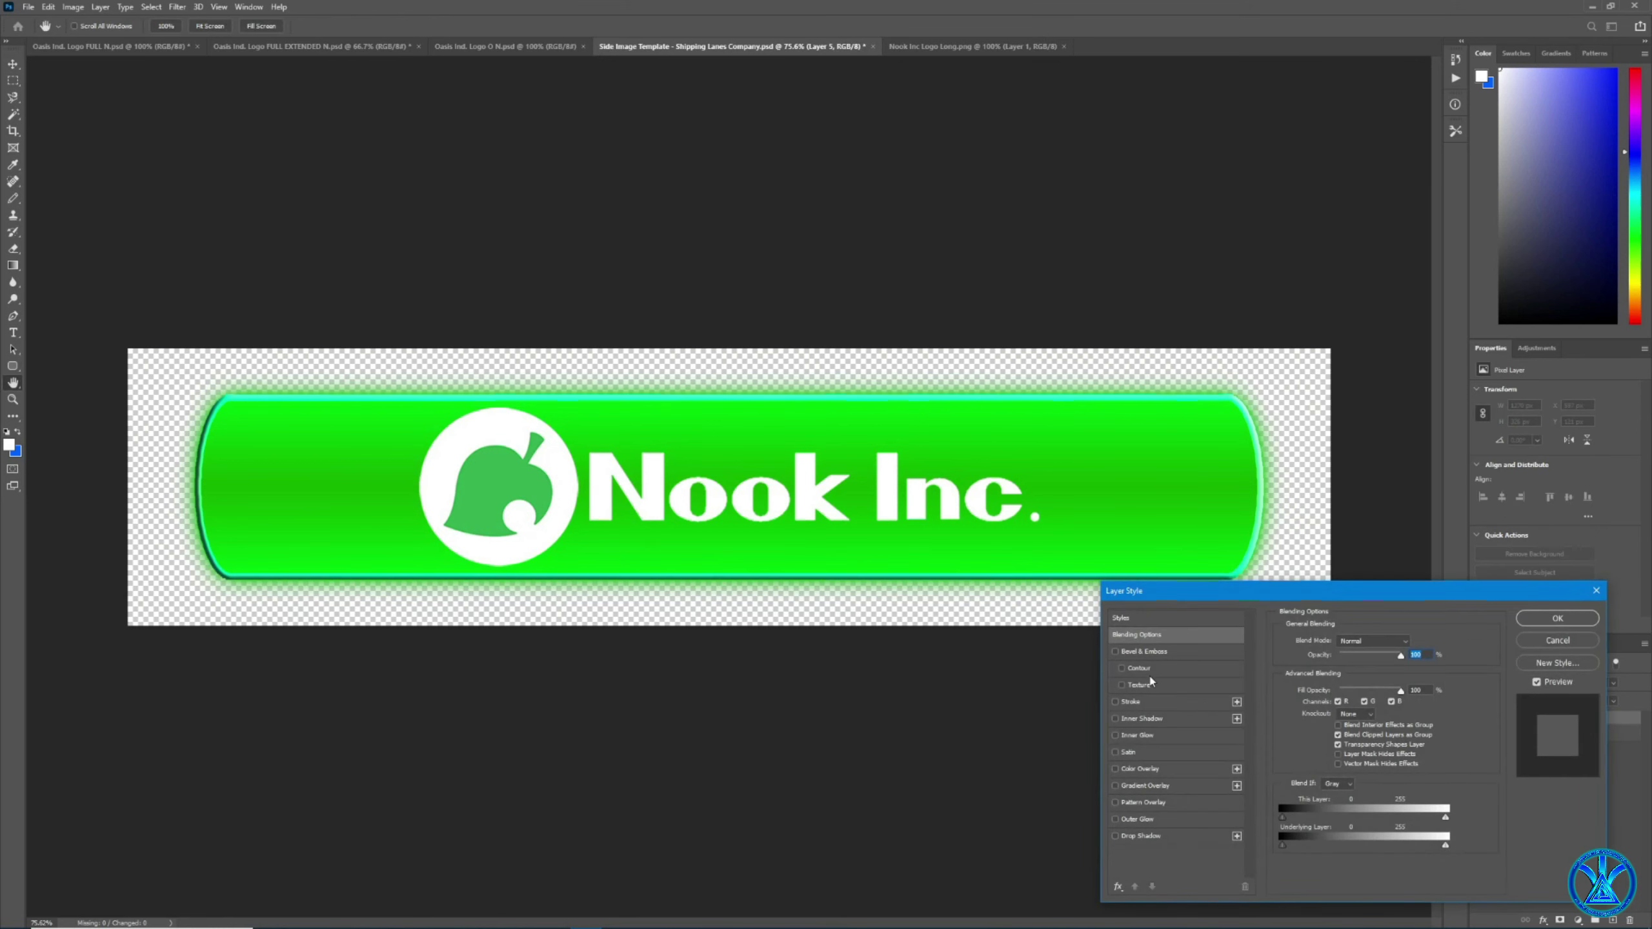
pyautogui.click(1167, 651)
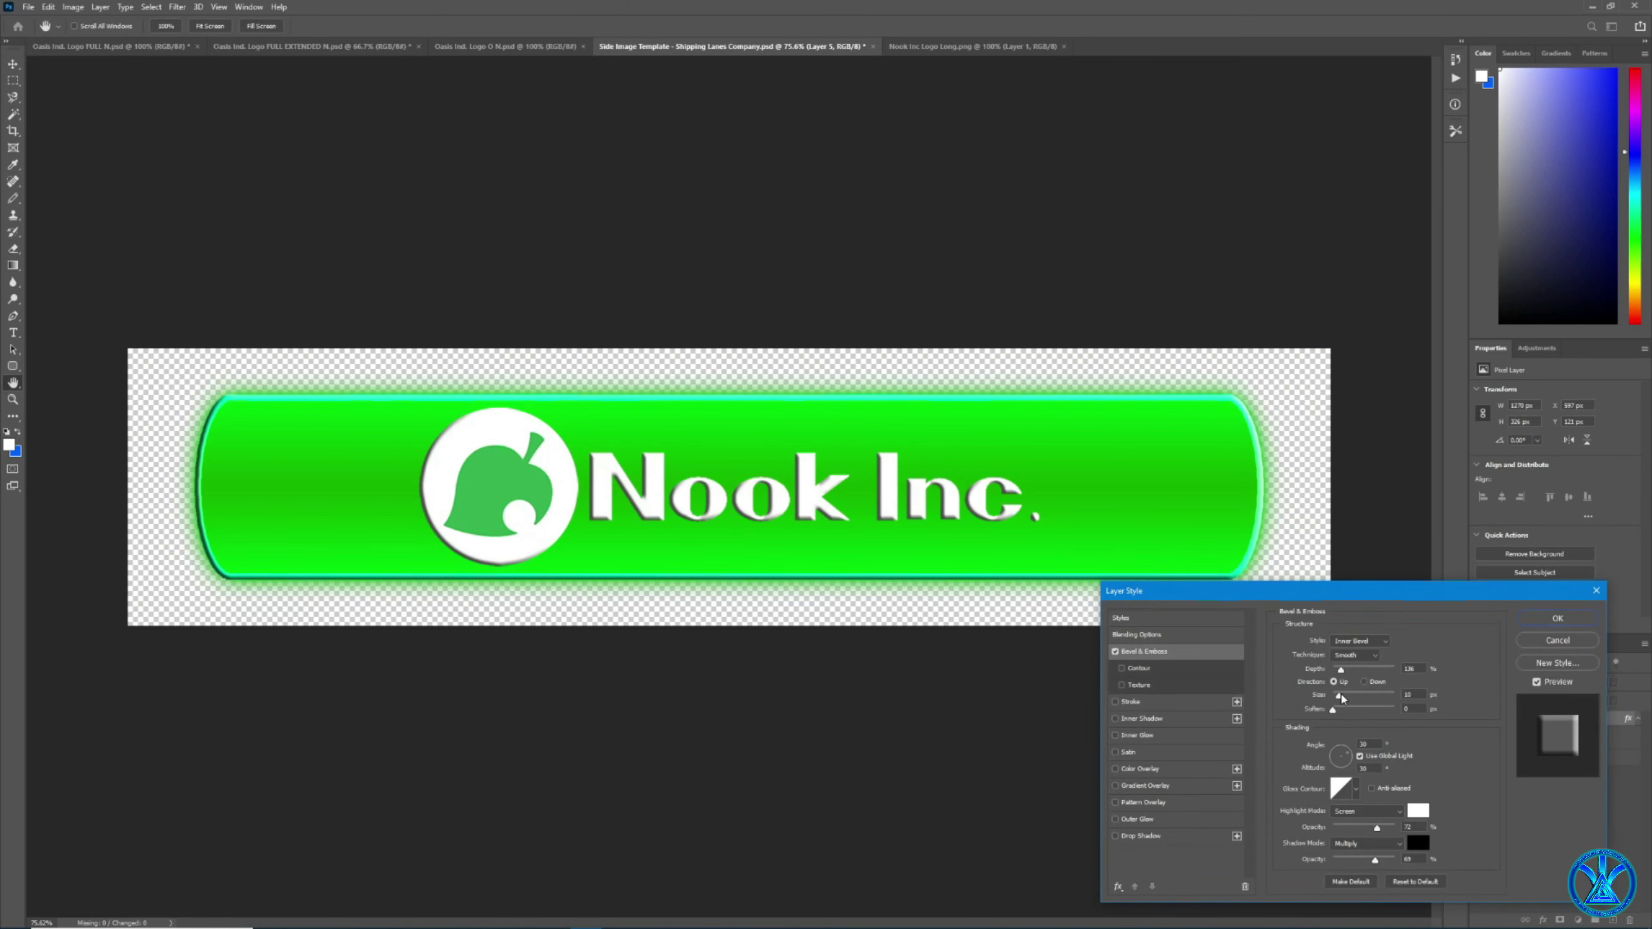
pyautogui.moveTo(1341, 699); pyautogui.dragTo(1338, 697)
pyautogui.click(1372, 684)
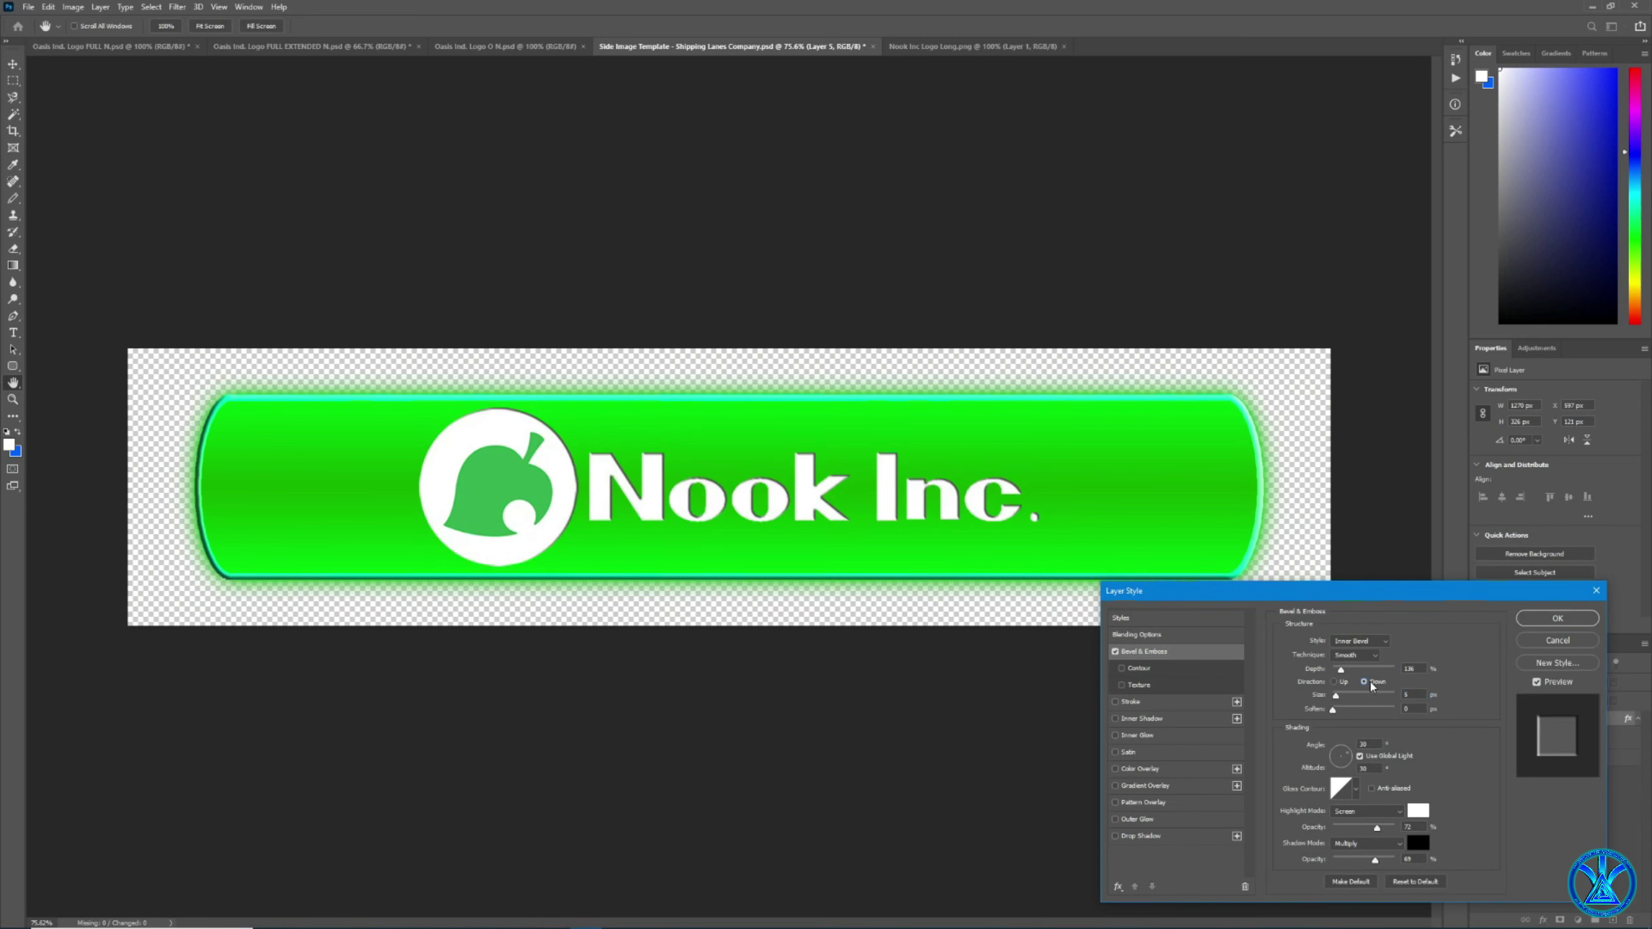
pyautogui.moveTo(1341, 670)
pyautogui.mouseDown()
pyautogui.moveTo(1394, 670)
pyautogui.moveTo(1350, 678)
pyautogui.mouseUp()
pyautogui.click(1339, 700)
# Preview the Chisel Hard technique, return to Smooth, set the bevel direction to Up and apply the layer style.
pyautogui.click(1362, 655)
pyautogui.click(1359, 667)
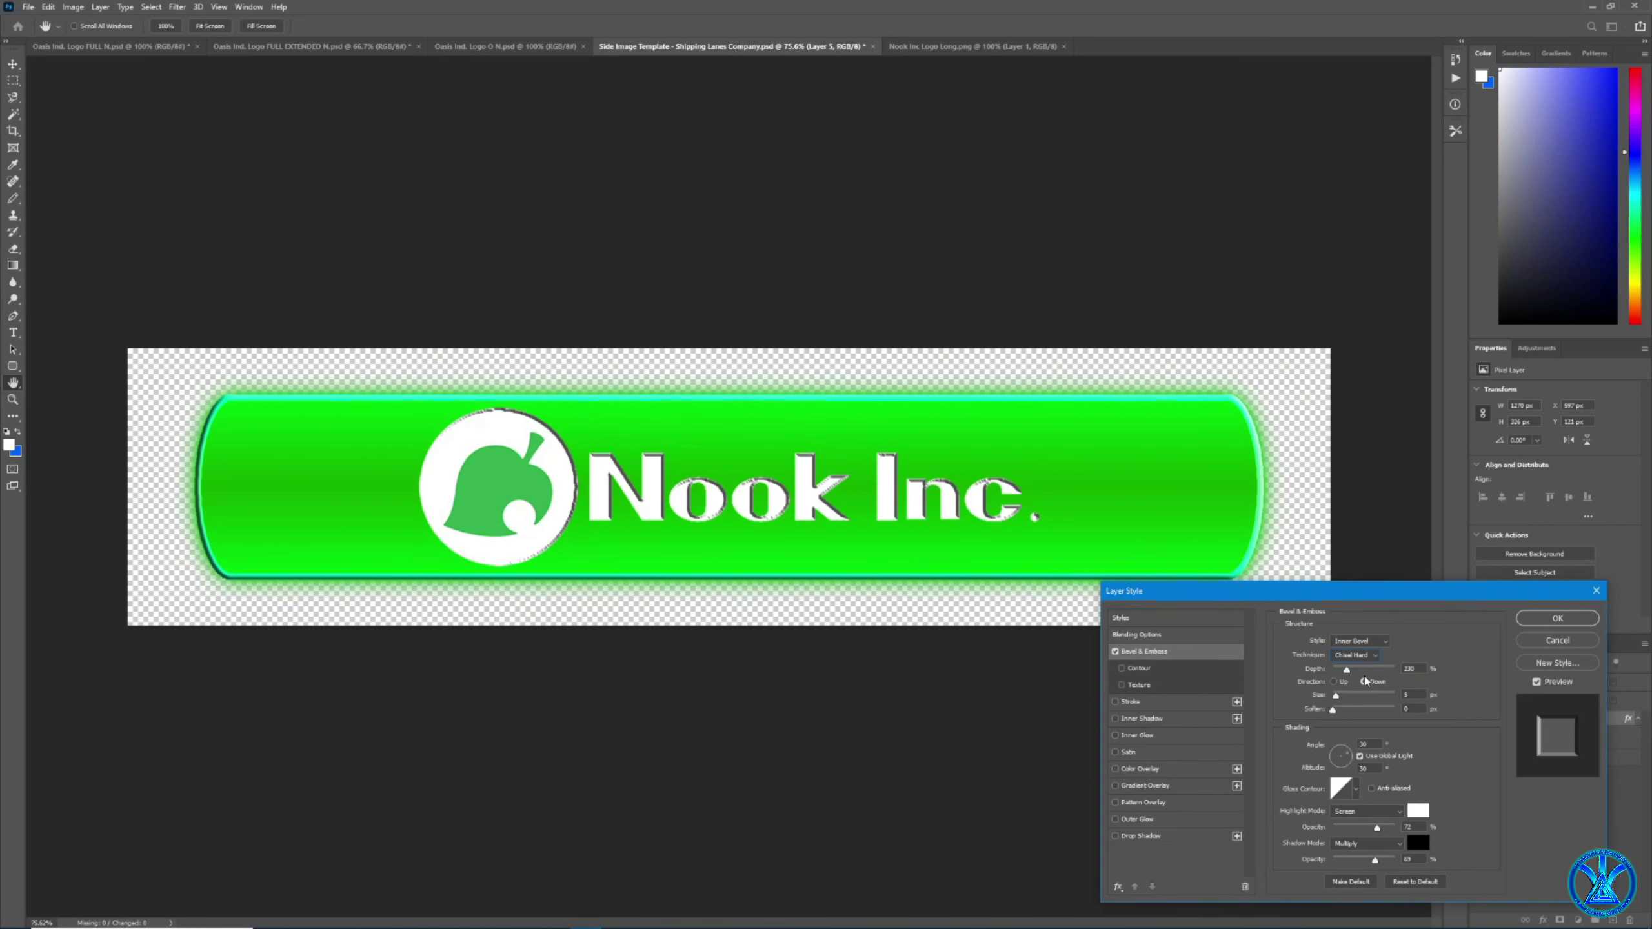
pyautogui.click(1355, 655)
pyautogui.click(1354, 657)
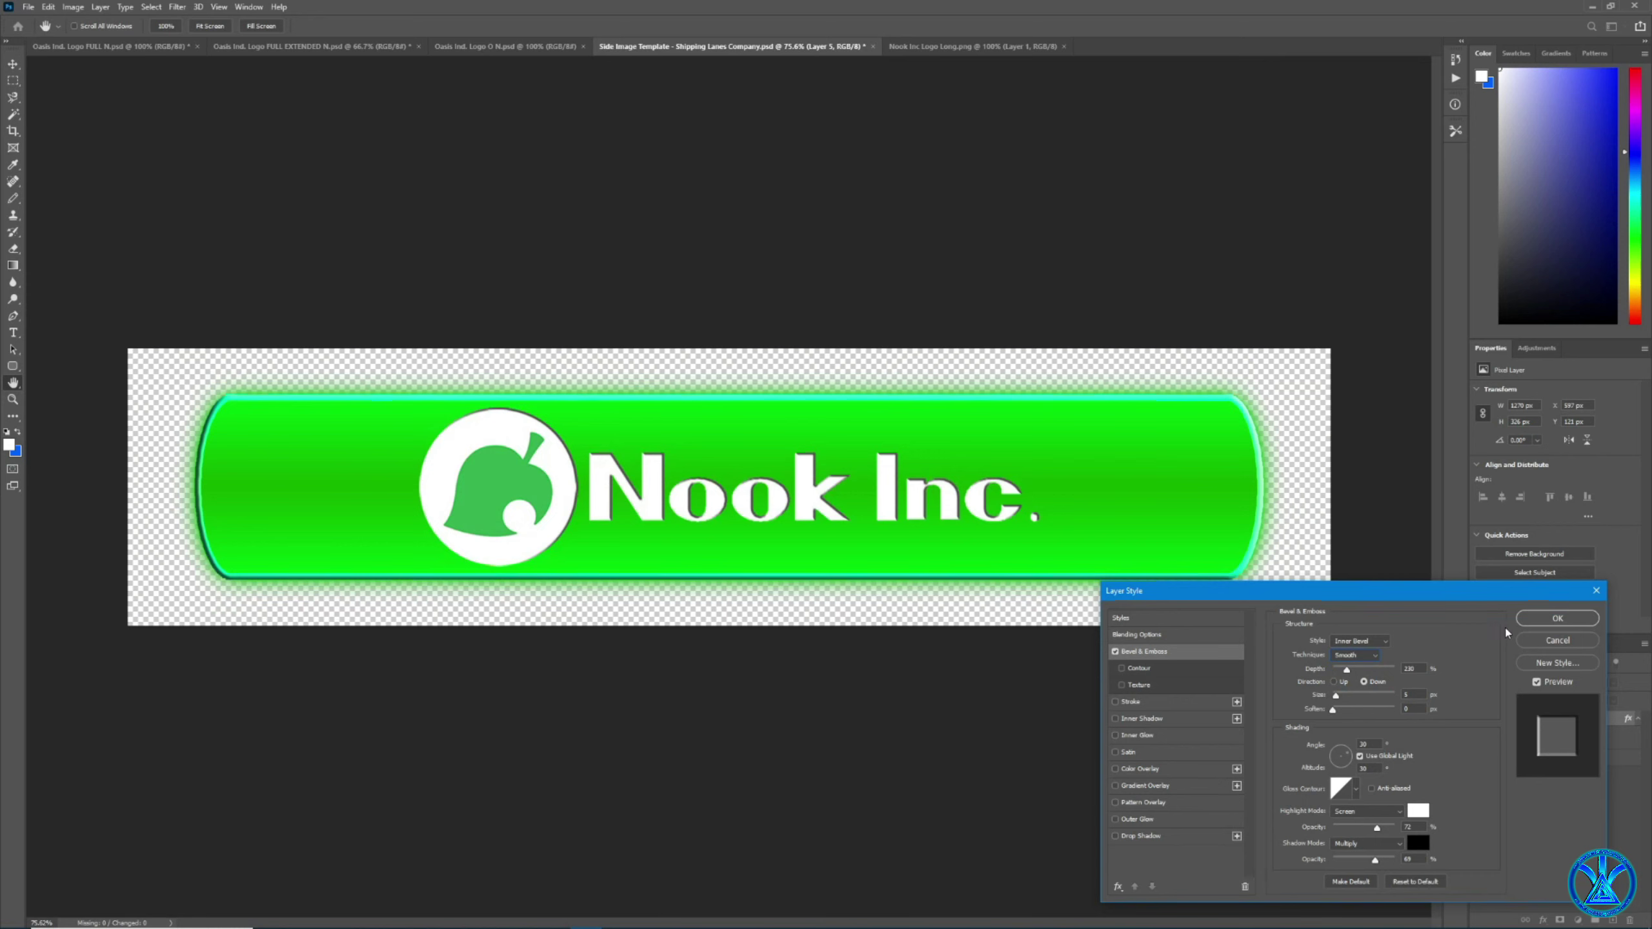
pyautogui.click(1343, 682)
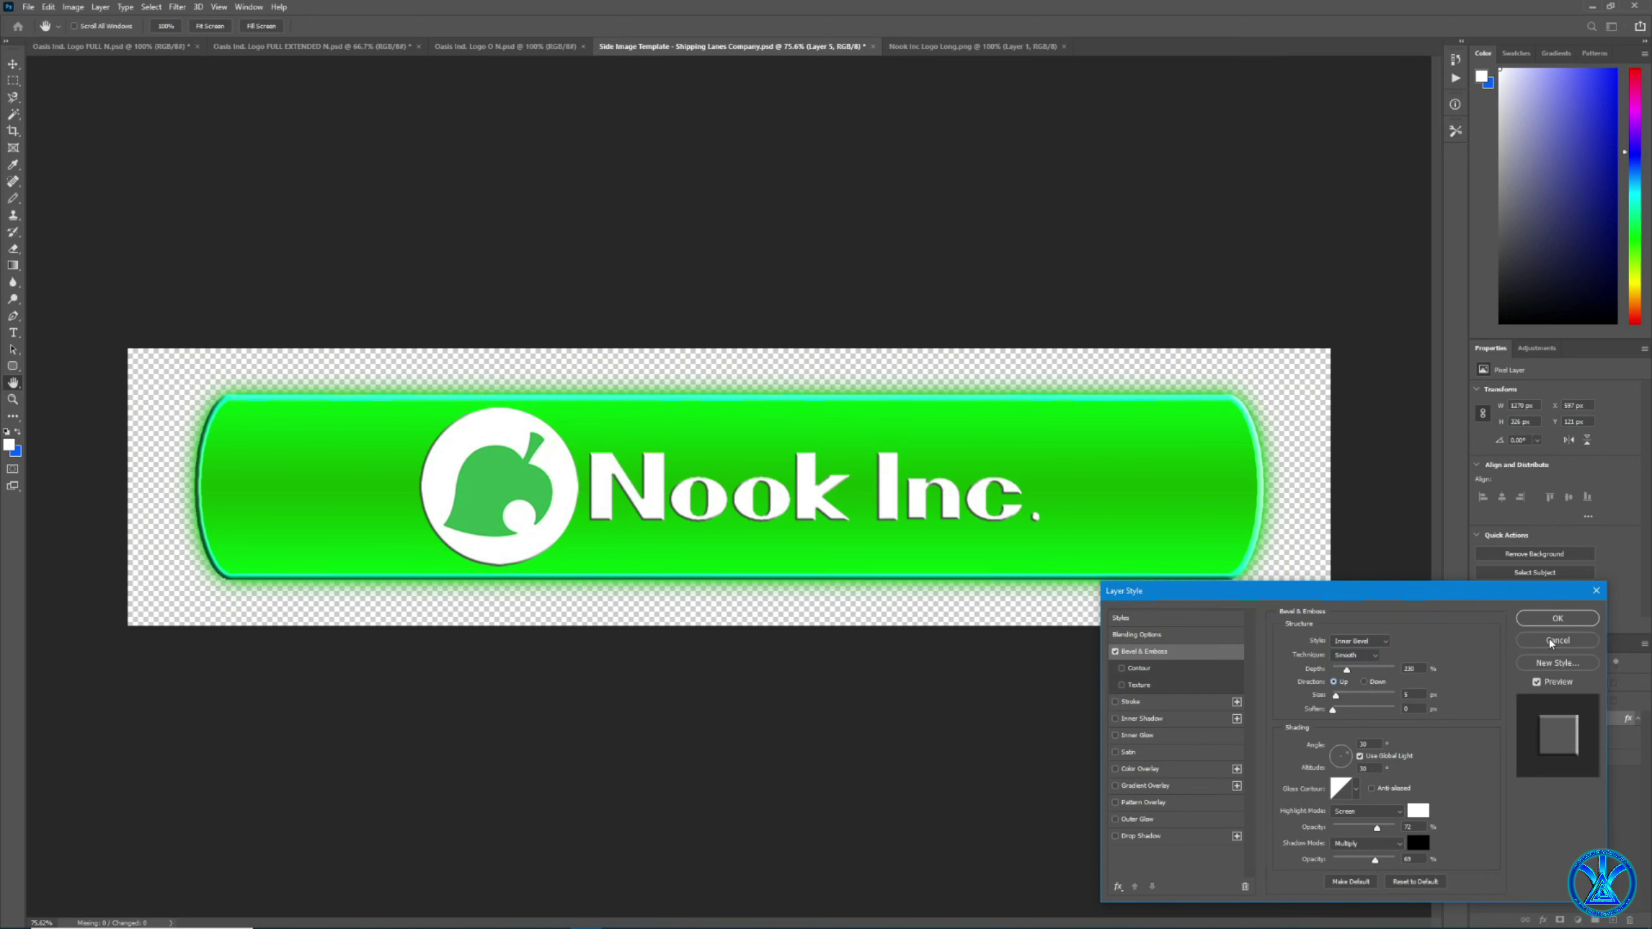
pyautogui.click(1558, 618)
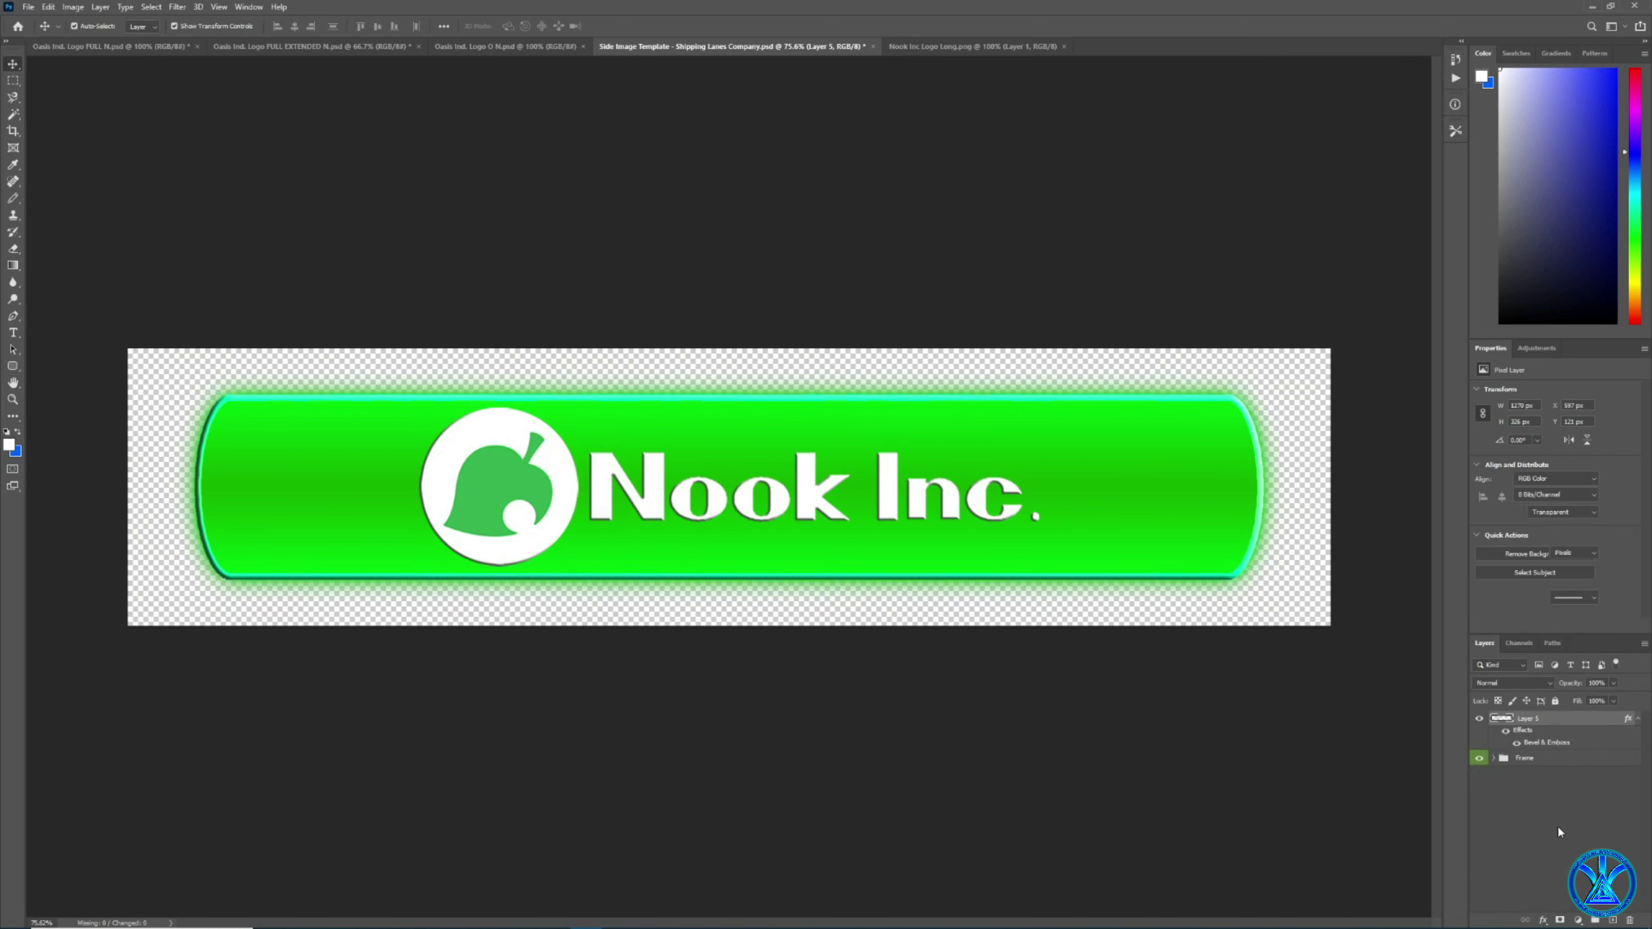
# Put the logo layer into a new group named "Logo" with a red color label and save the document.
pyautogui.click(1573, 729)
pyautogui.rightClick(1574, 728)
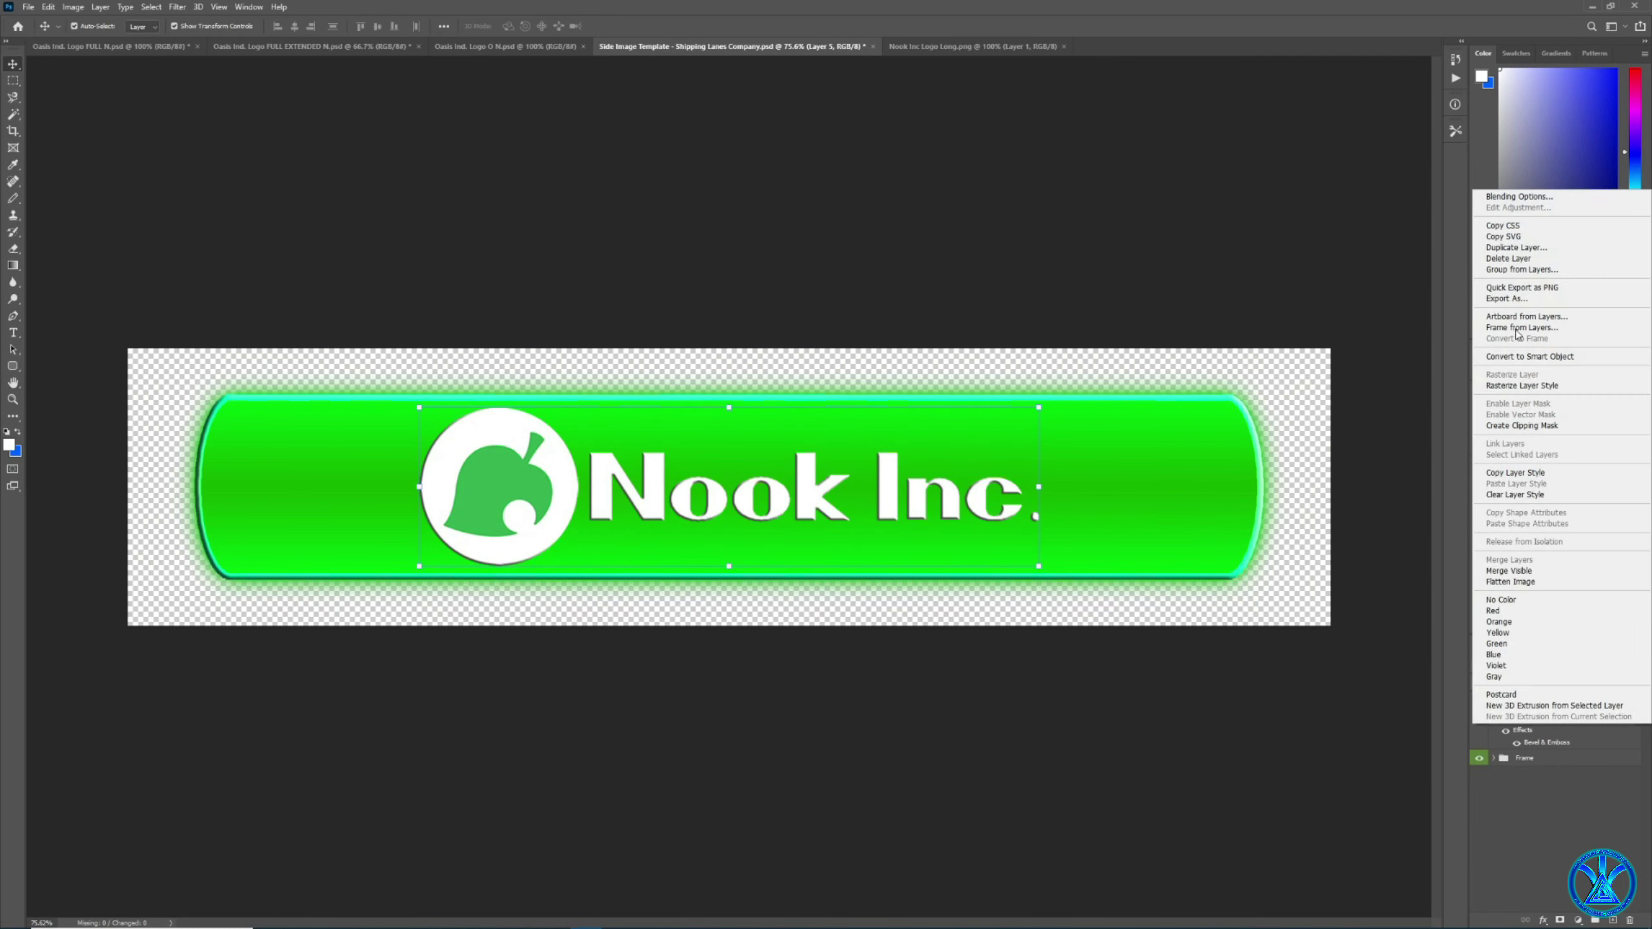
pyautogui.click(1520, 269)
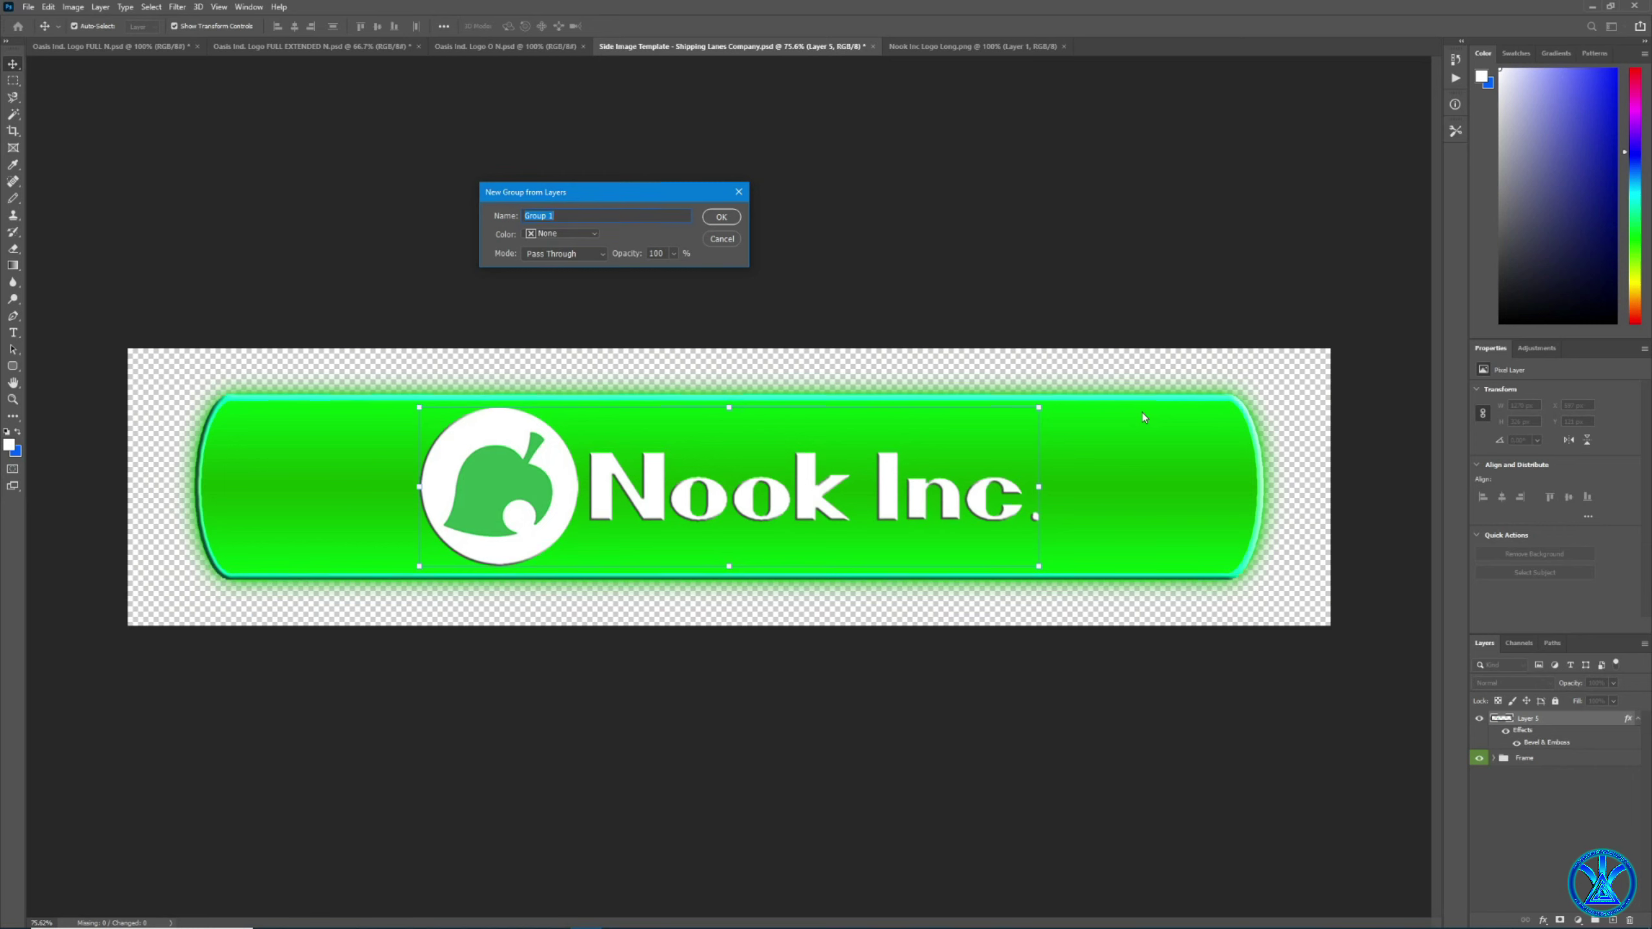
pyautogui.write('Logo')
pyautogui.click(584, 234)
pyautogui.click(549, 255)
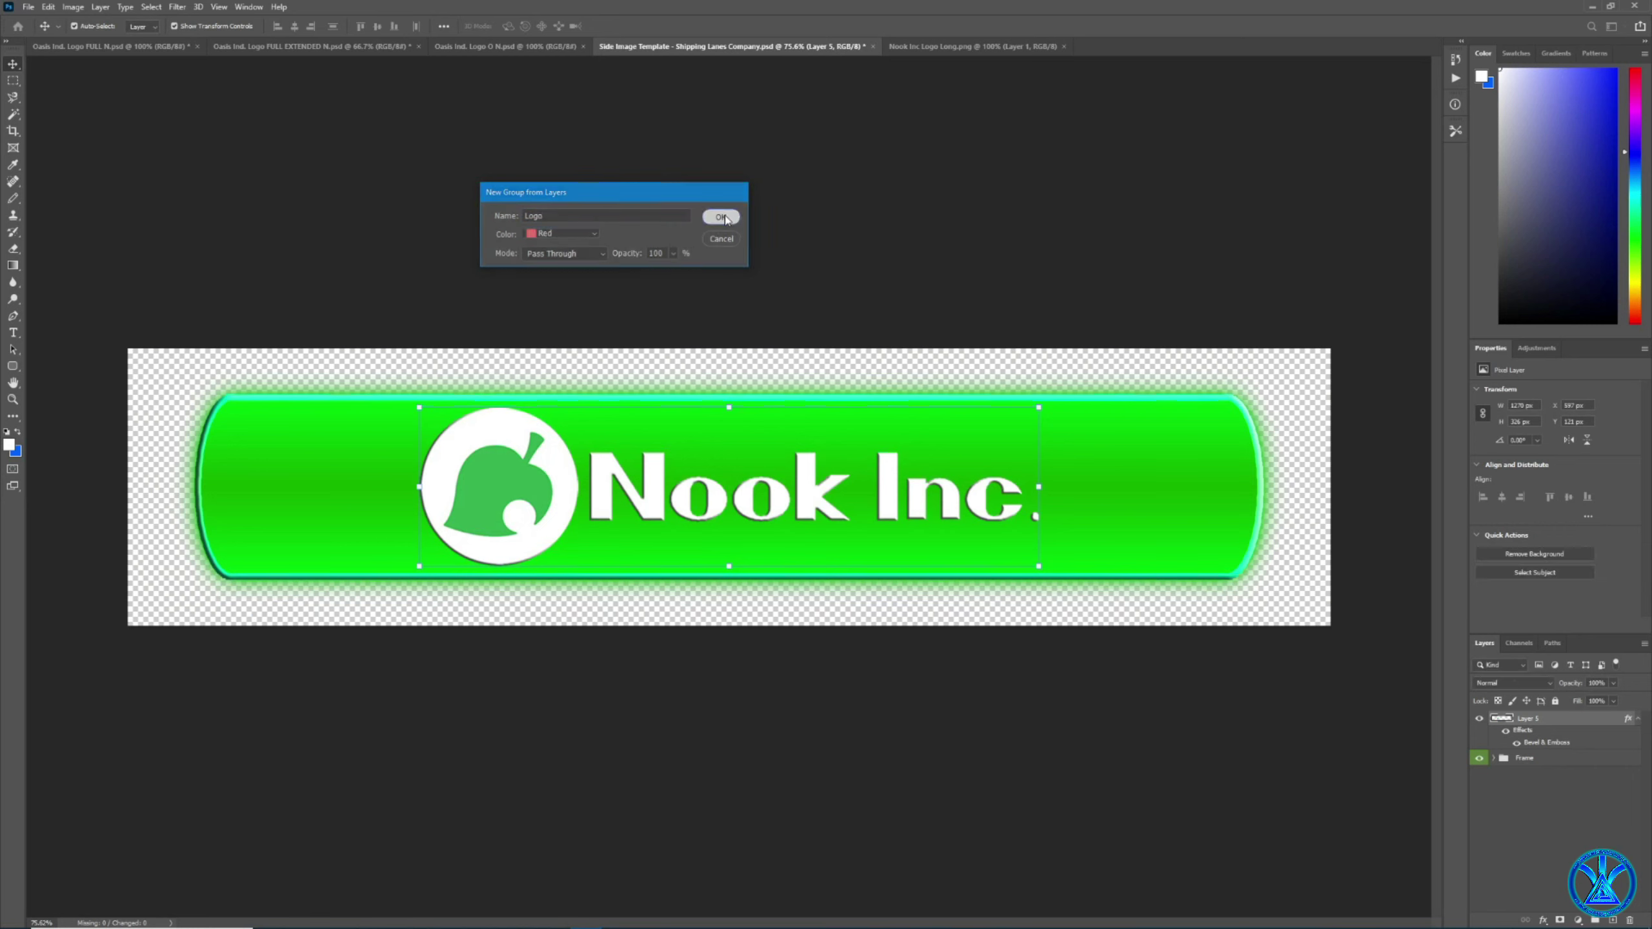
pyautogui.press('Return')
pyautogui.click(1487, 824)
pyautogui.click(1493, 719)
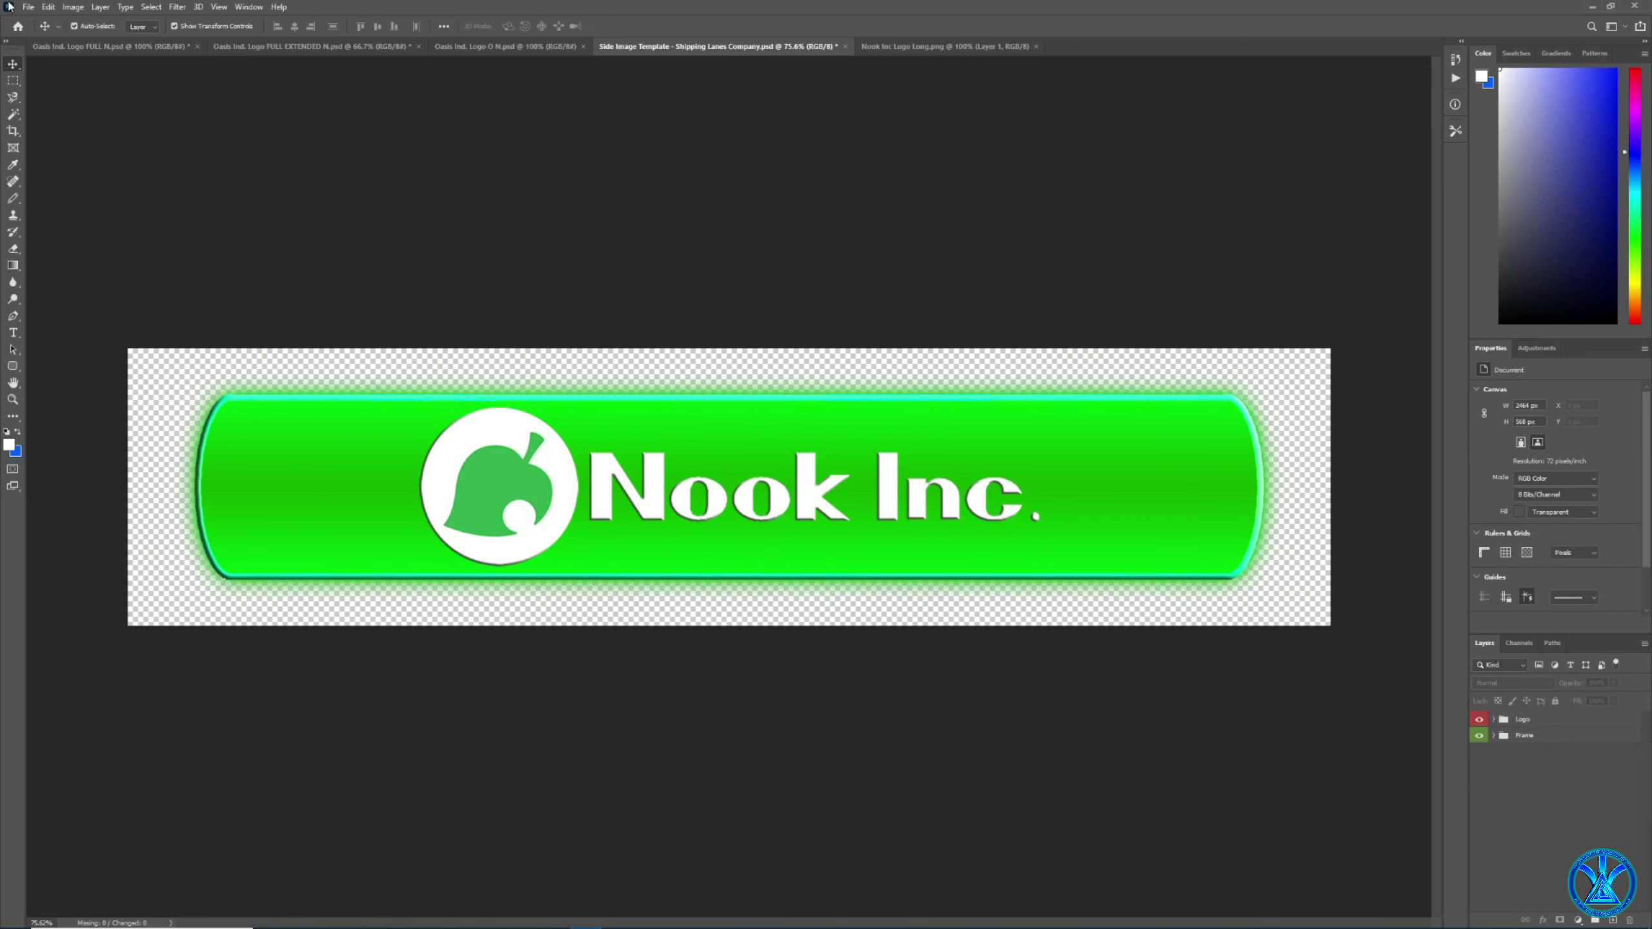
pyautogui.click(28, 6)
pyautogui.click(67, 151)
# Shorten Layer 4's green frame from its left end to a width of about 1830 px.
pyautogui.click(1120, 515)
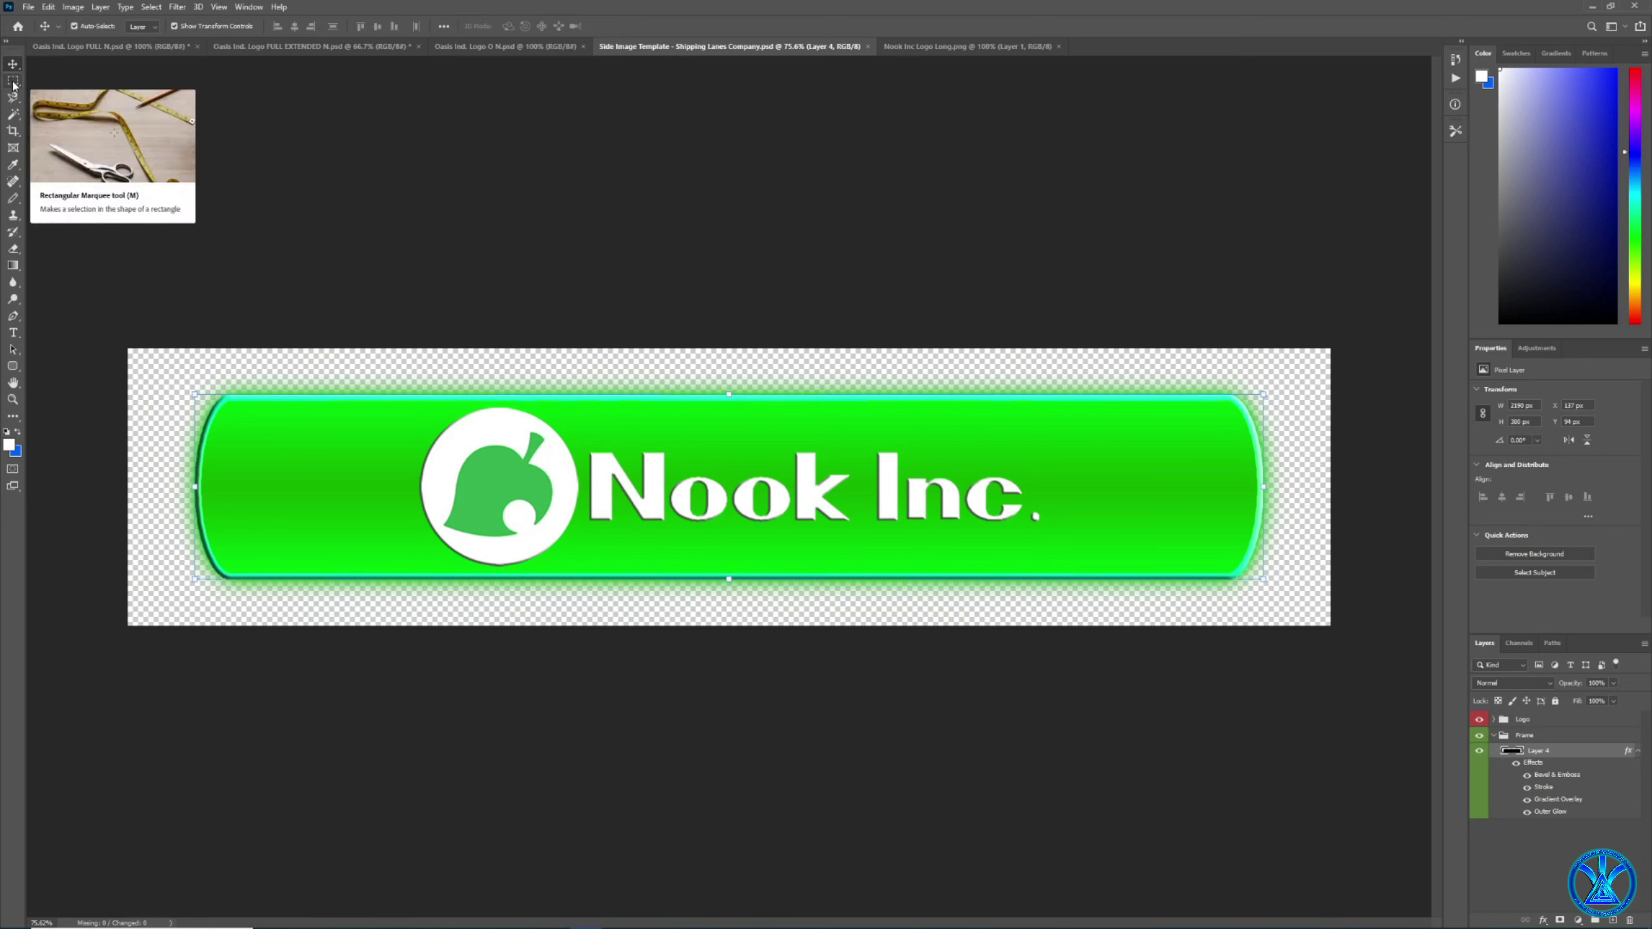
pyautogui.click(49, 7)
pyautogui.click(71, 21)
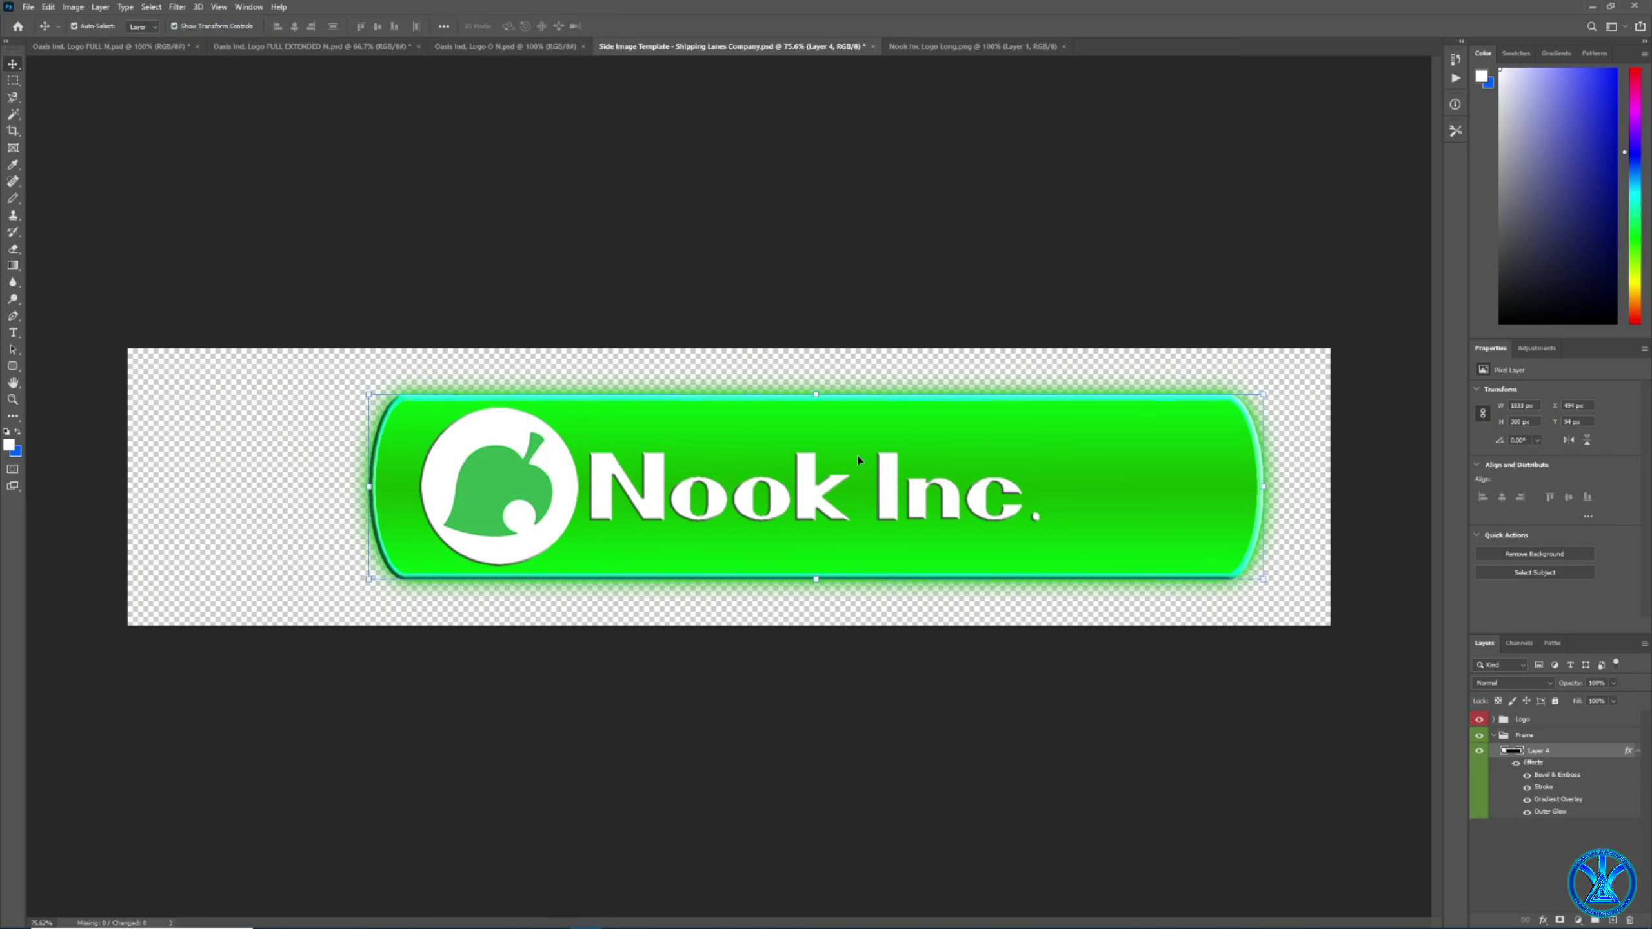
pyautogui.click(1549, 852)
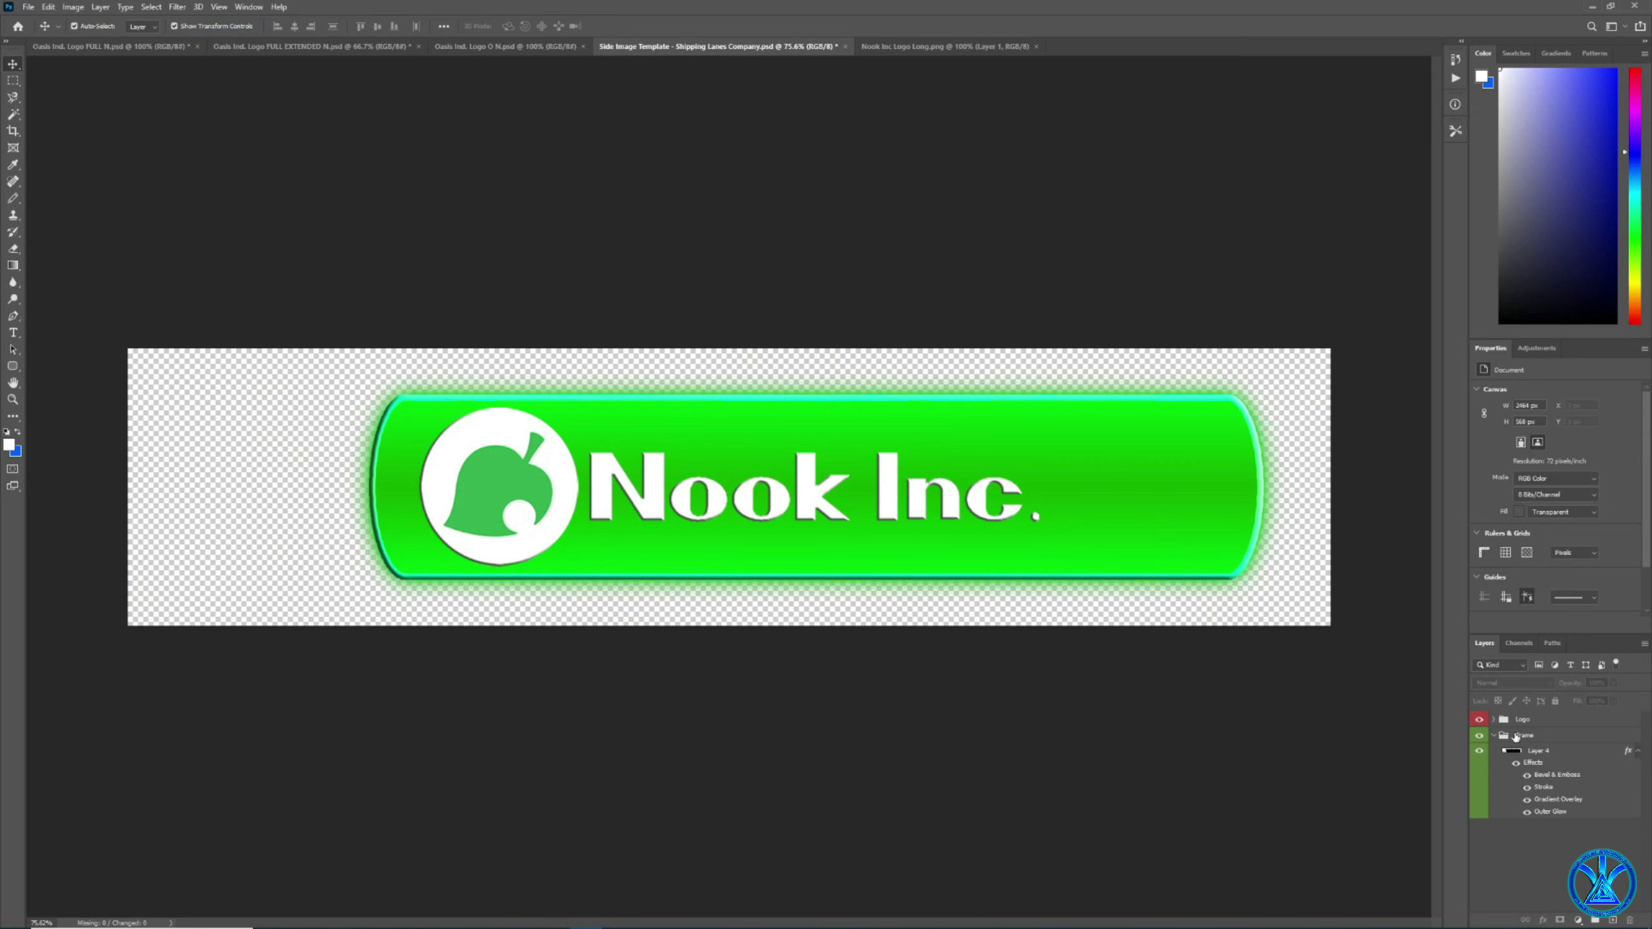
# Move the shortened green frame so it is centered horizontally behind the logo.
pyautogui.click(1571, 757)
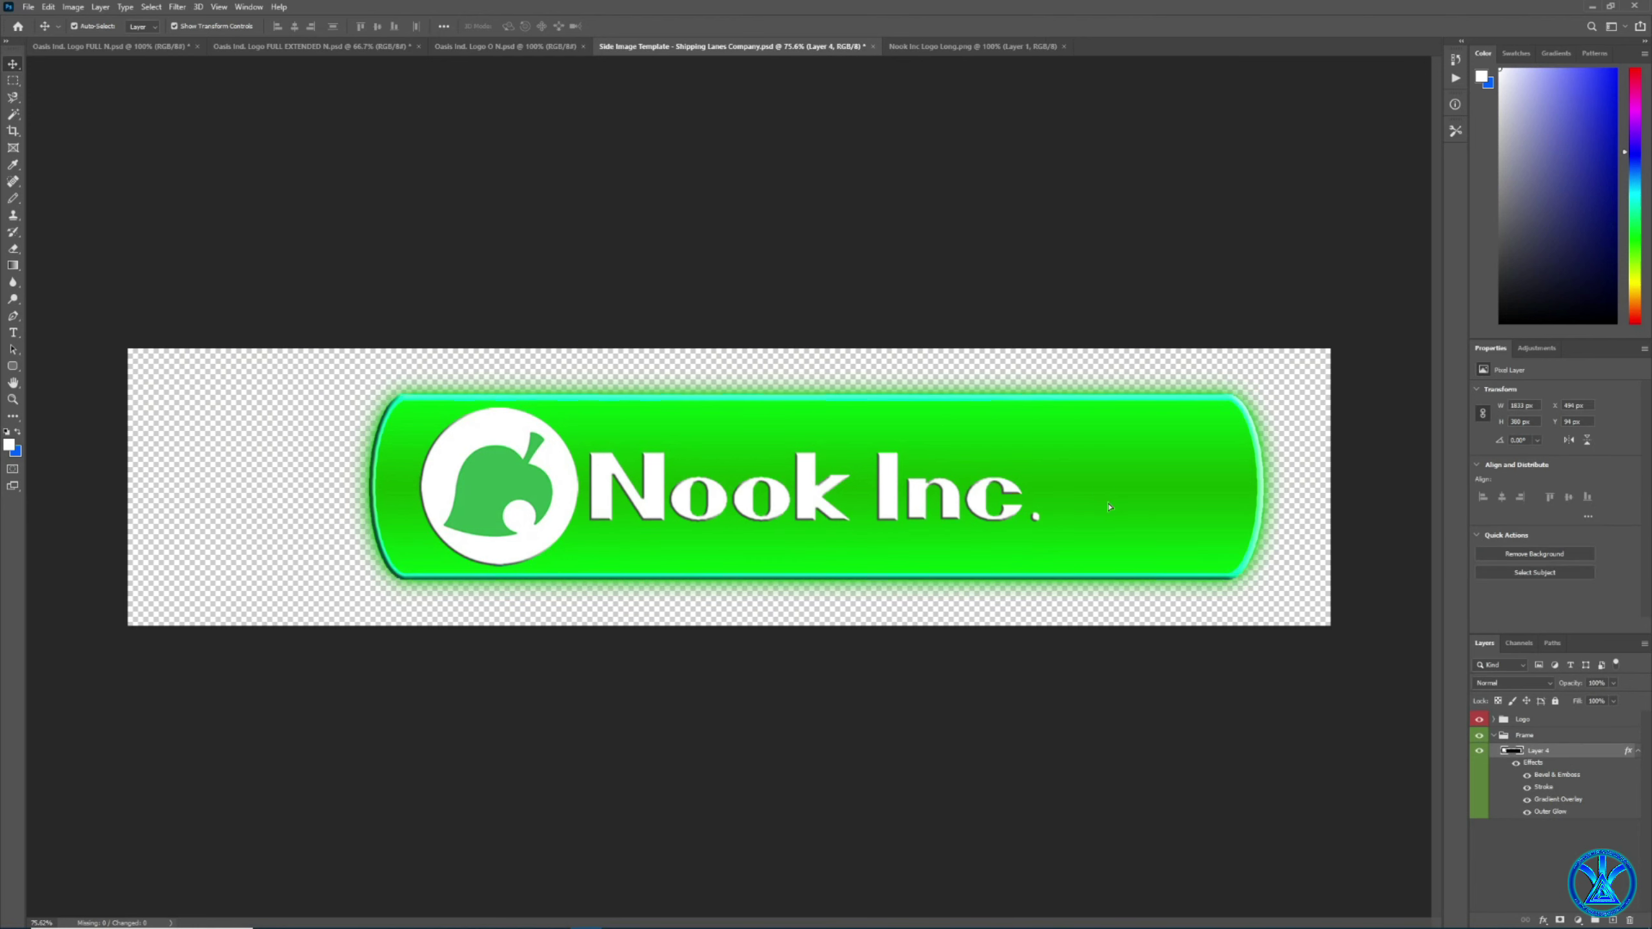
pyautogui.moveTo(1117, 503)
pyautogui.mouseDown()
pyautogui.moveTo(1014, 502)
pyautogui.moveTo(1121, 507)
pyautogui.mouseUp()
pyautogui.click(1535, 832)
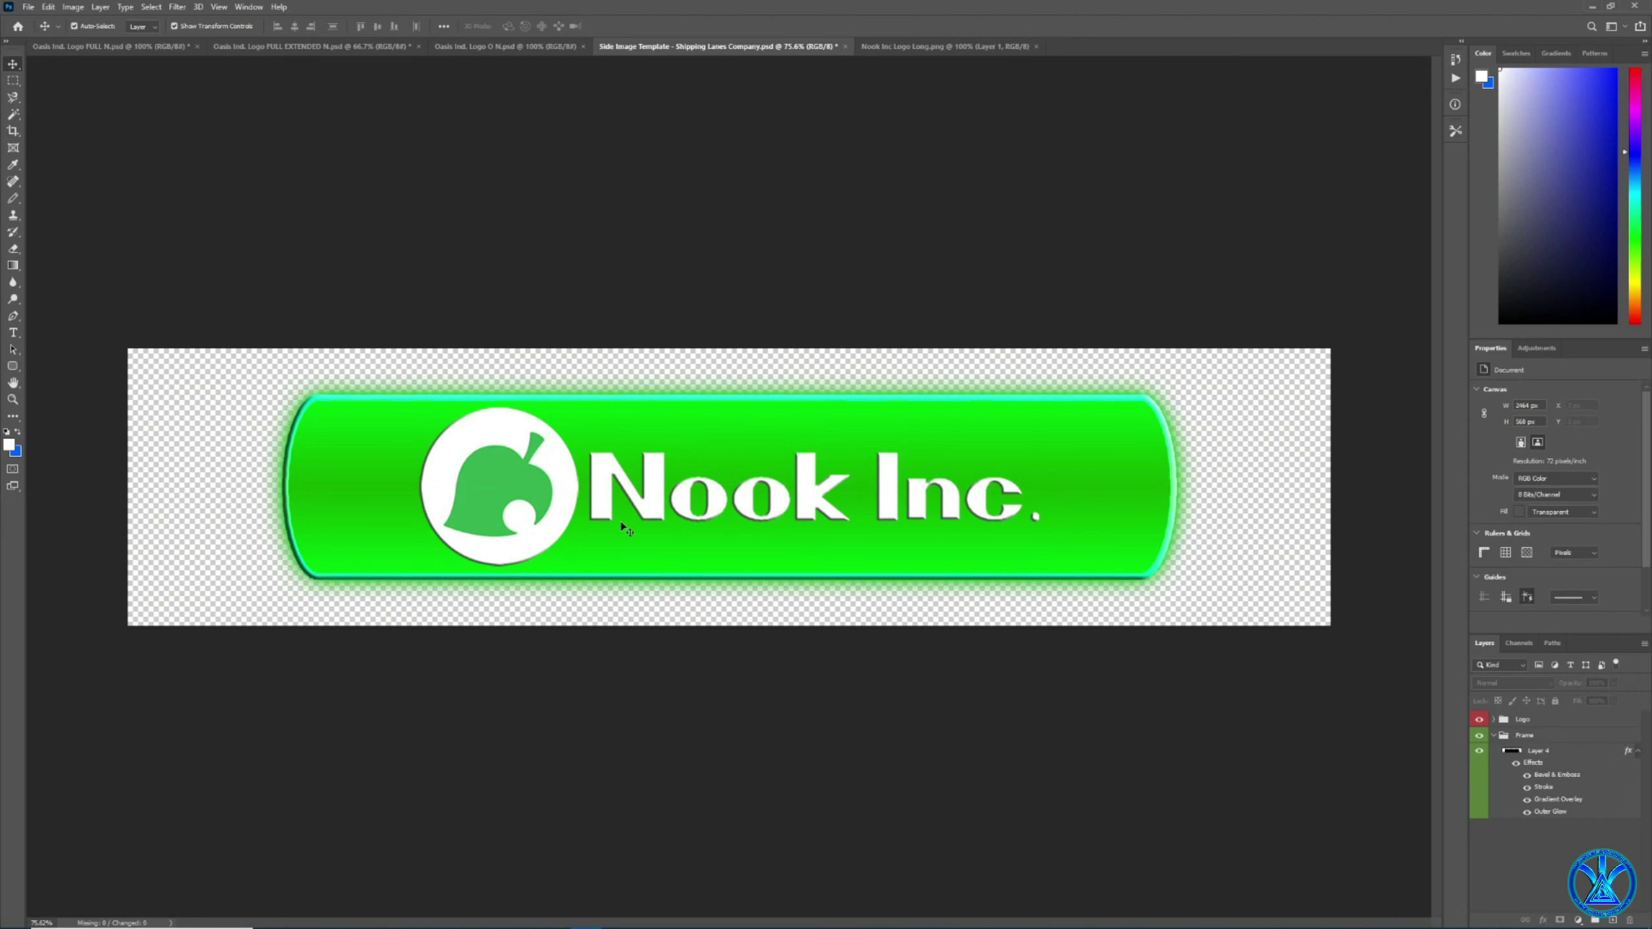
# Collapse the Frame group, then enlarge the Logo and Frame groups together and center them on the canvas.
pyautogui.click(1575, 747)
pyautogui.click(1494, 735)
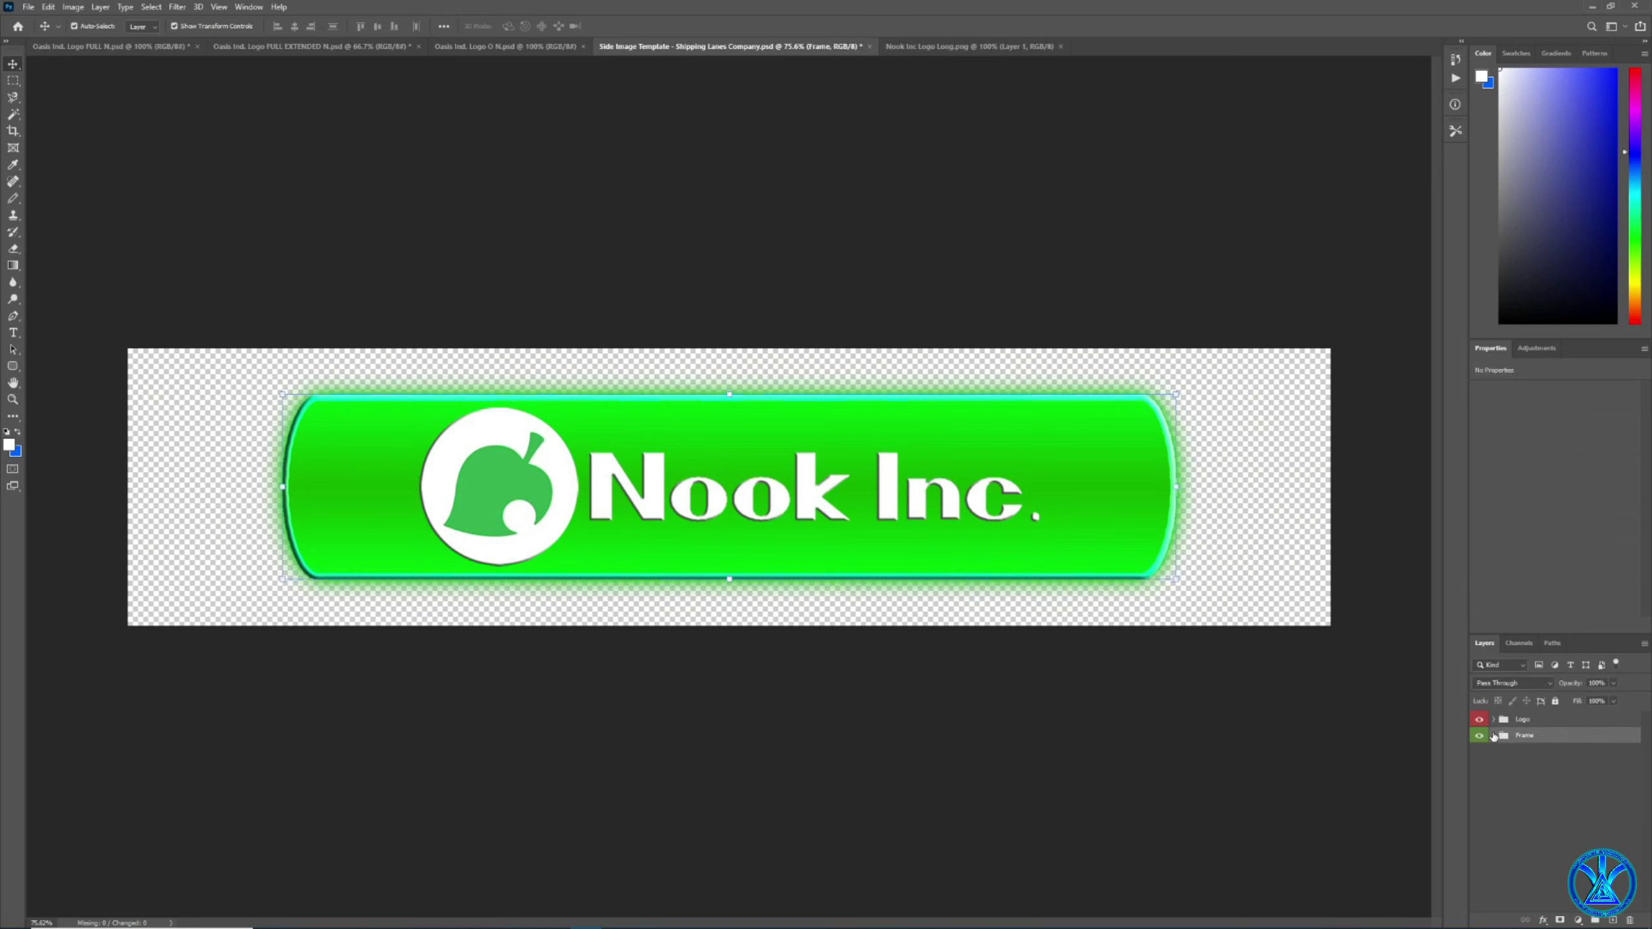
pyautogui.keyDown('ctrl'); pyautogui.click(1551, 722); pyautogui.keyUp('ctrl')
pyautogui.moveTo(1176, 394); pyautogui.dragTo(1226, 376)
pyautogui.moveTo(1154, 465); pyautogui.dragTo(1131, 465)
pyautogui.click(639, 25)
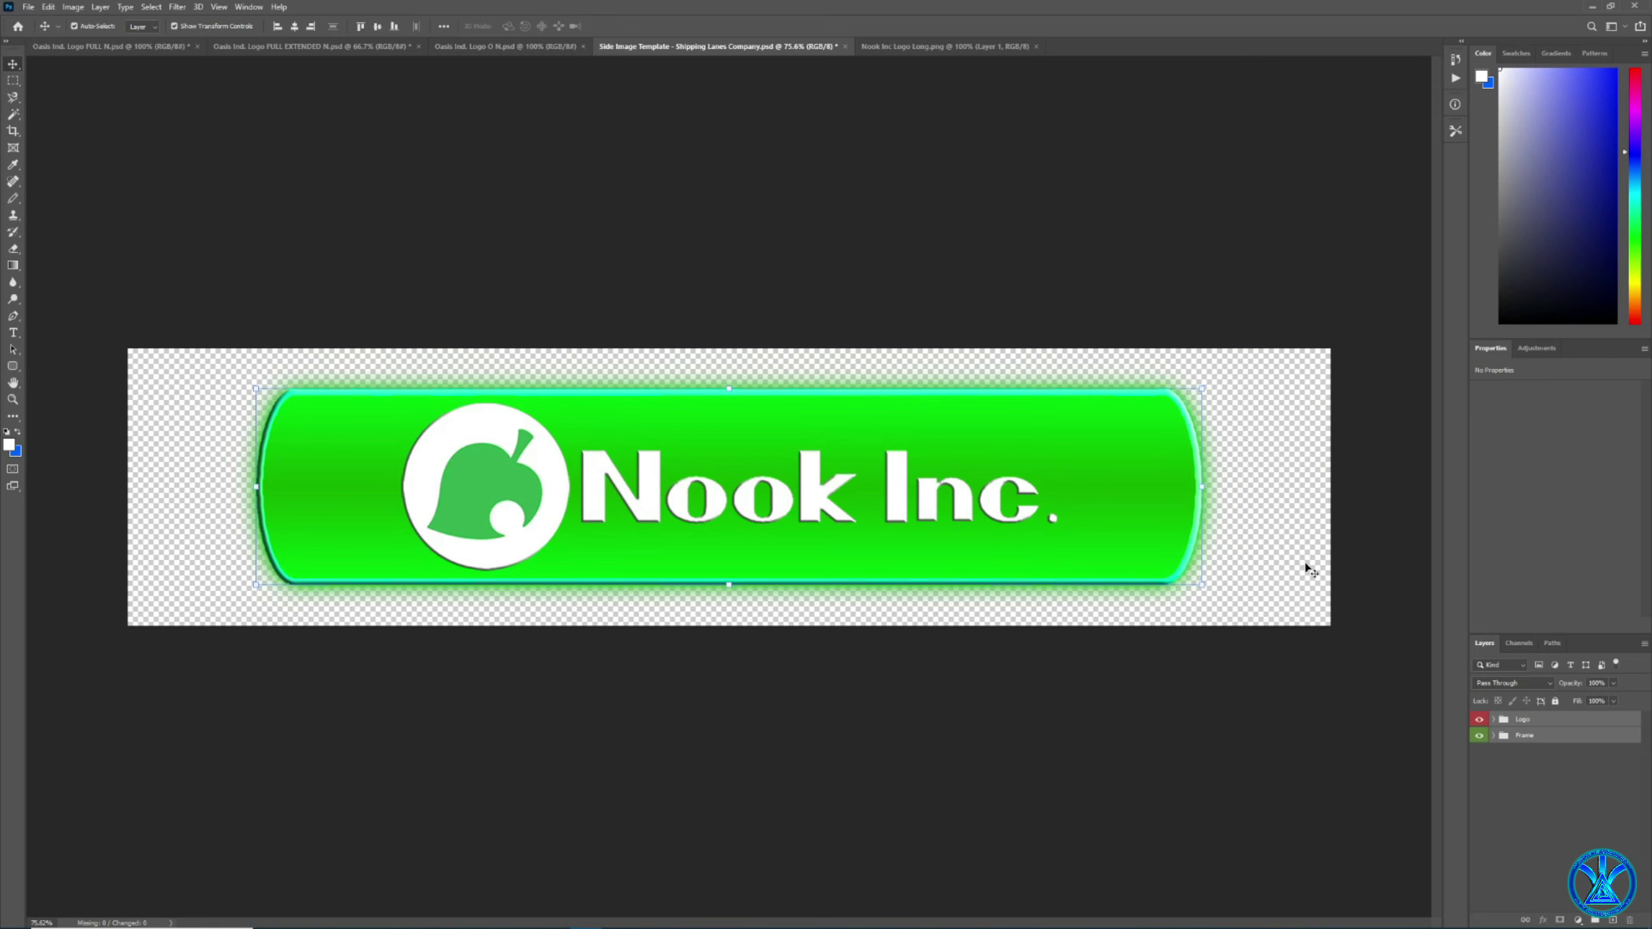
# Deselect the groups and save the resized Side Image Template document.
pyautogui.click(1566, 828)
pyautogui.click(27, 6)
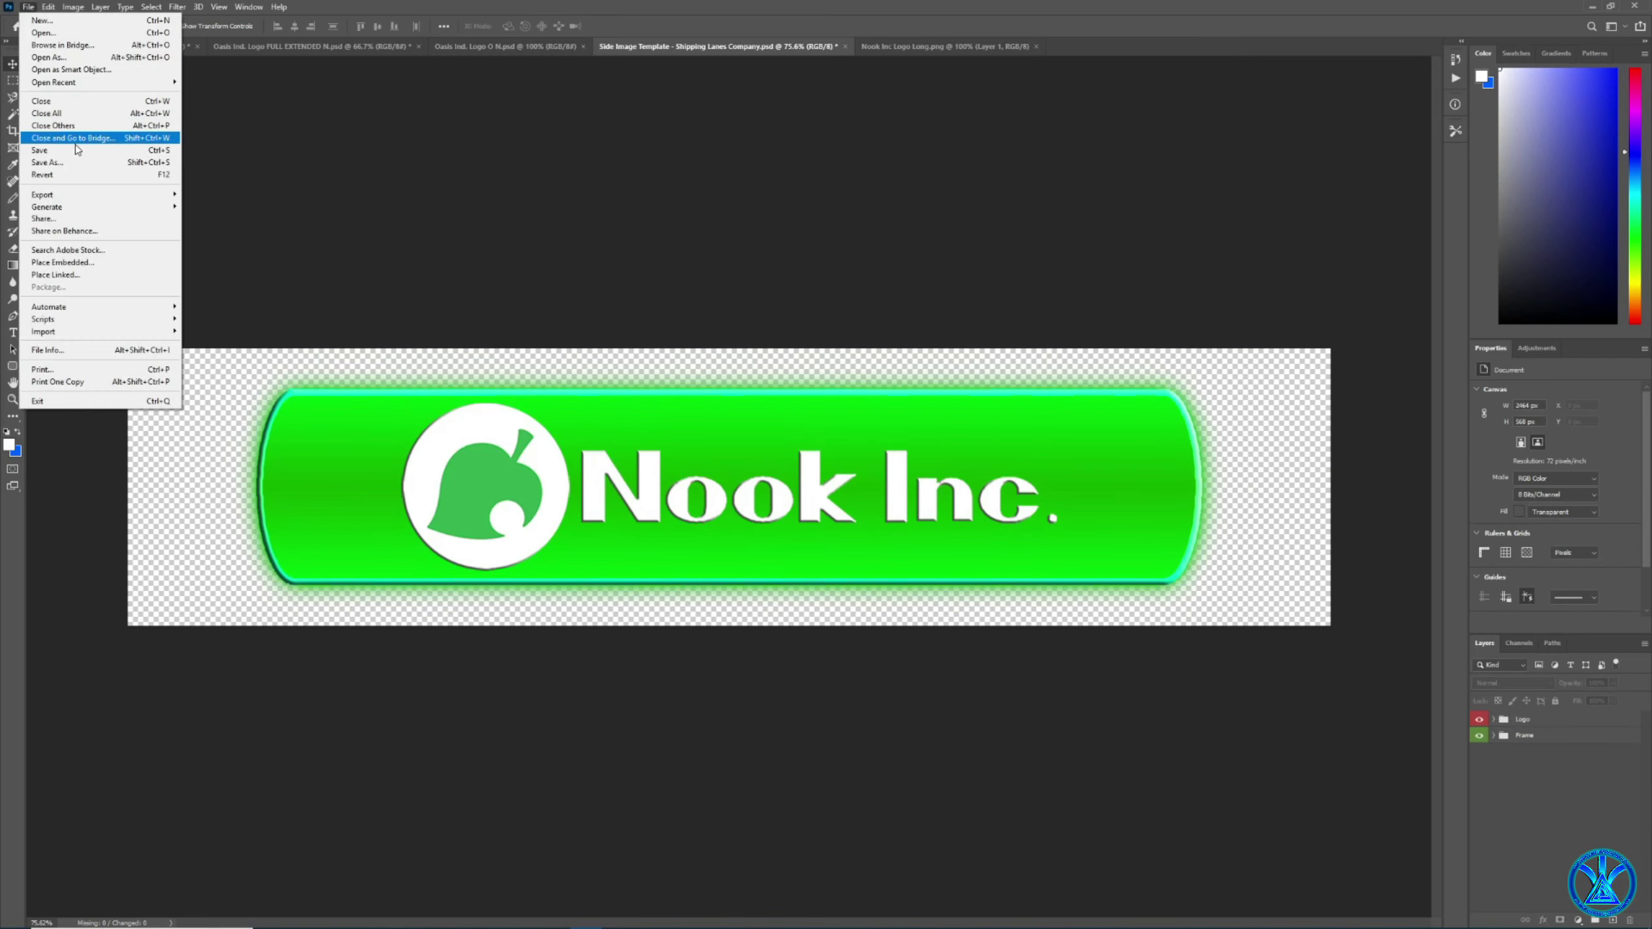
pyautogui.click(46, 151)
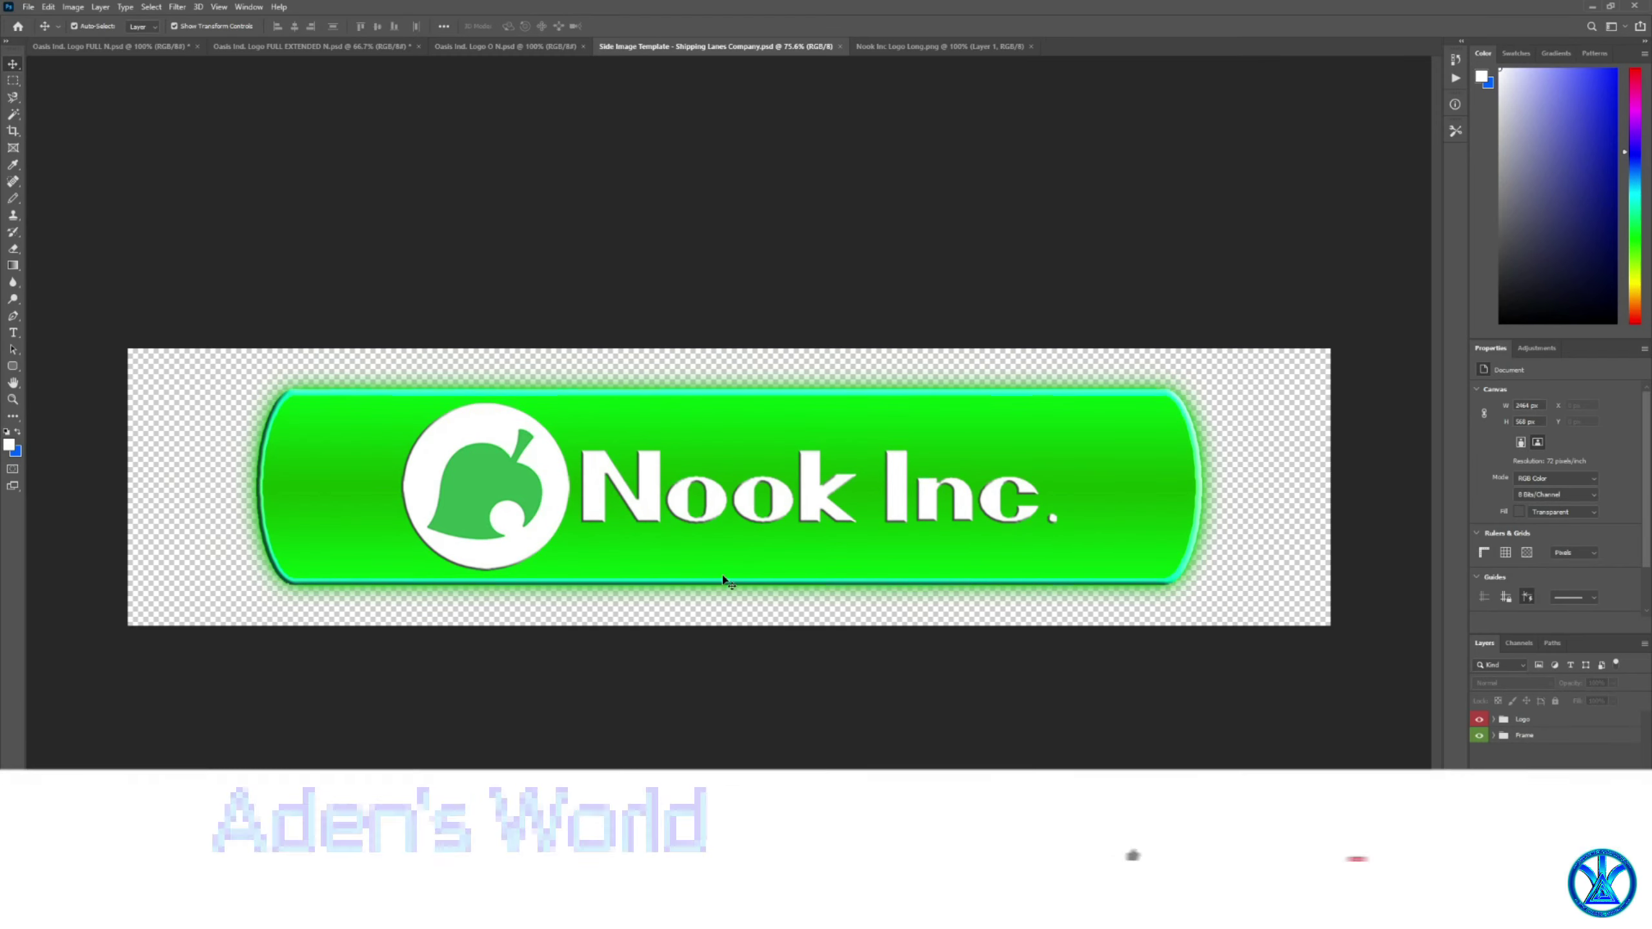
# Start saving the side image under a new name as a PNG in Livery Design Images, showing the folder's files as large icons.
pyautogui.click(27, 7)
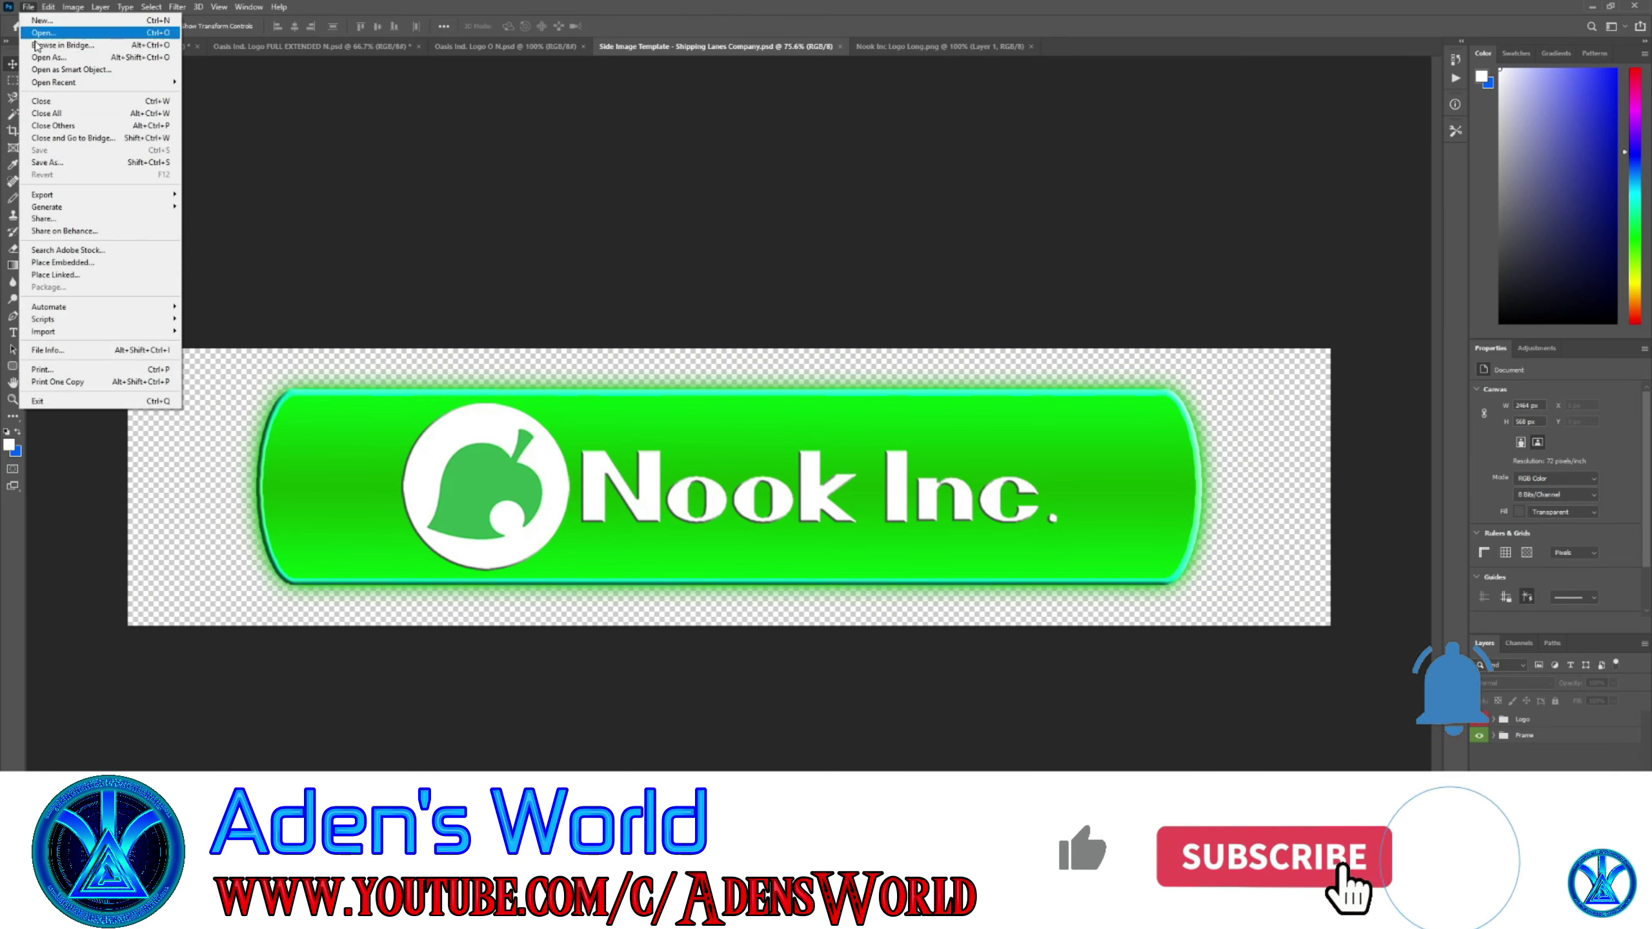
pyautogui.click(49, 162)
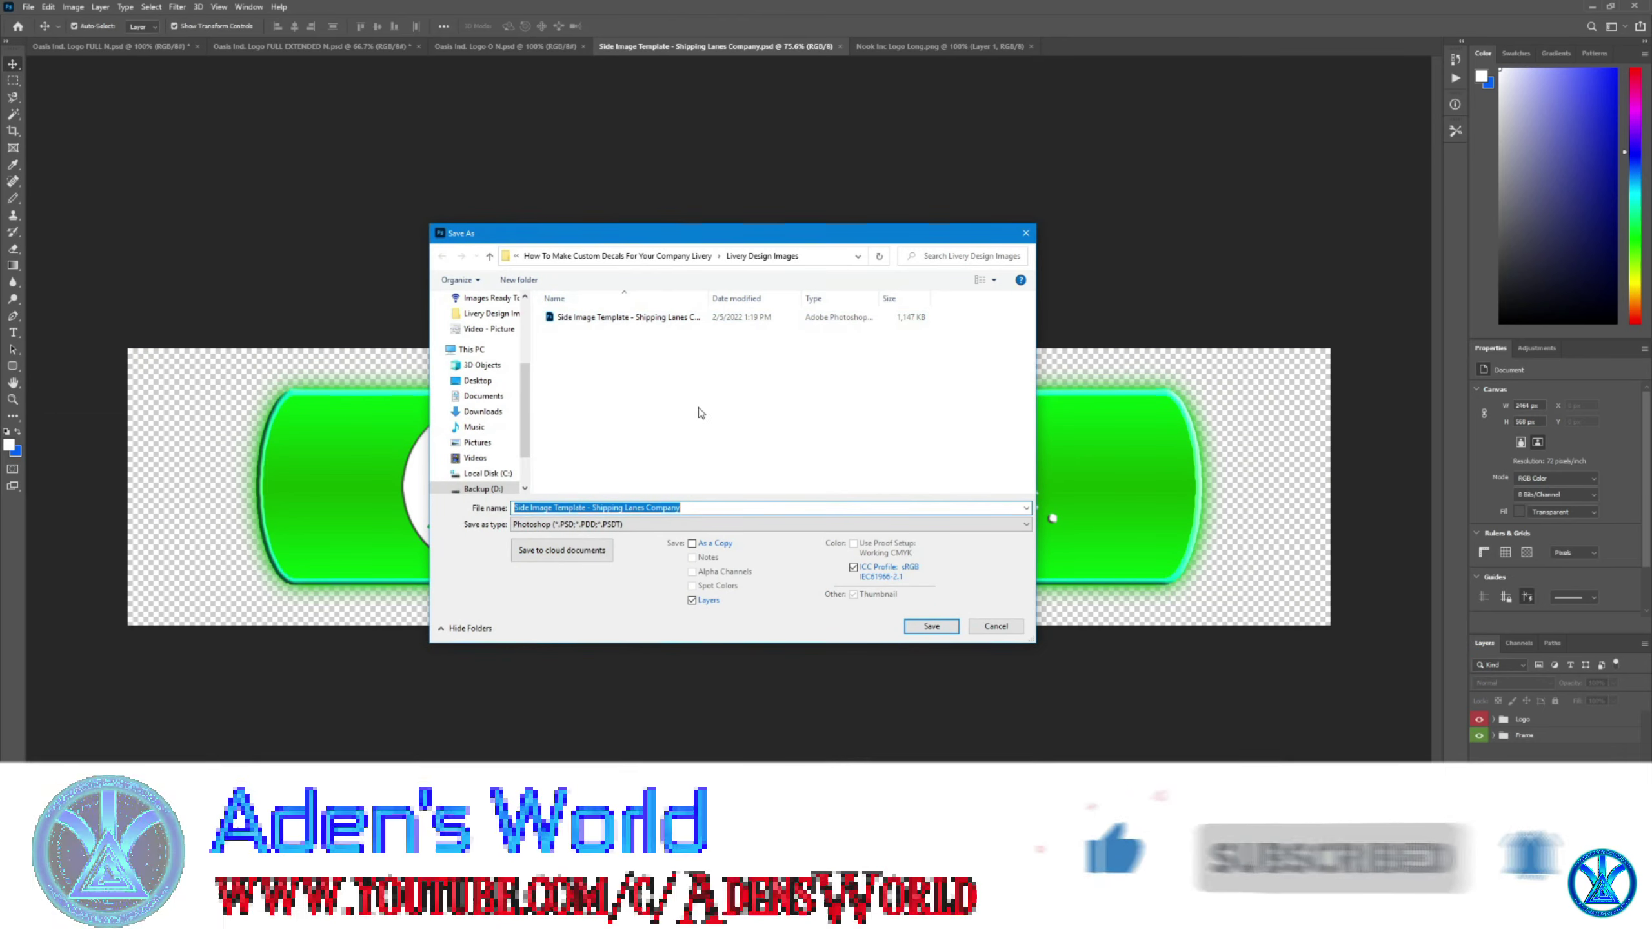
pyautogui.click(675, 525)
pyautogui.click(625, 704)
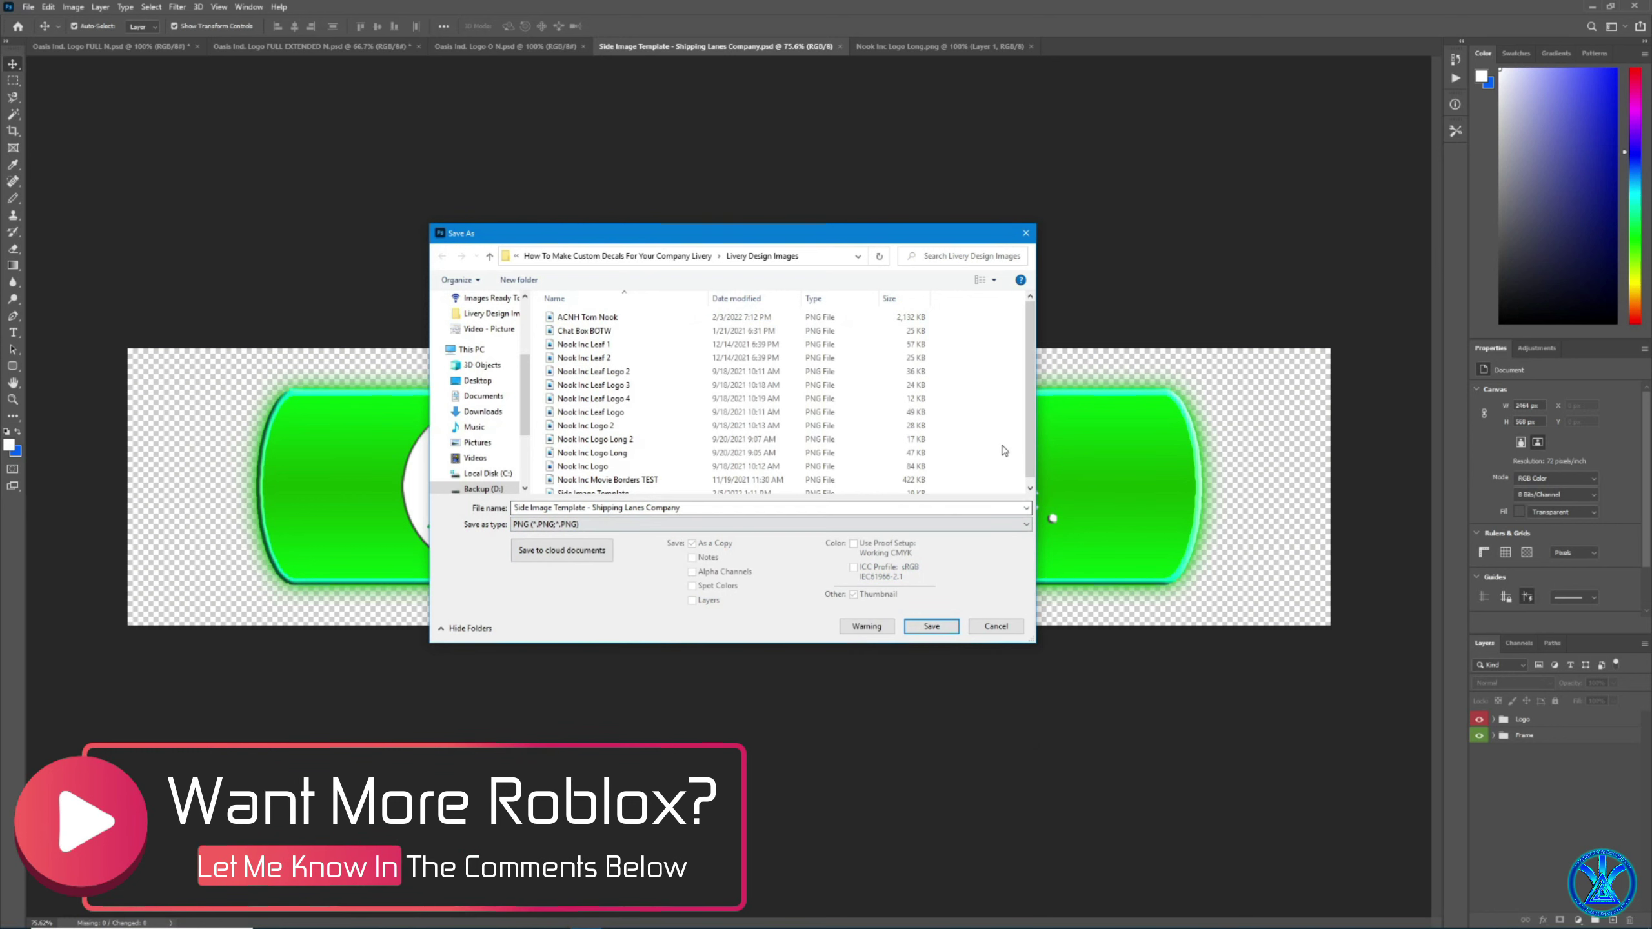
pyautogui.click(994, 280)
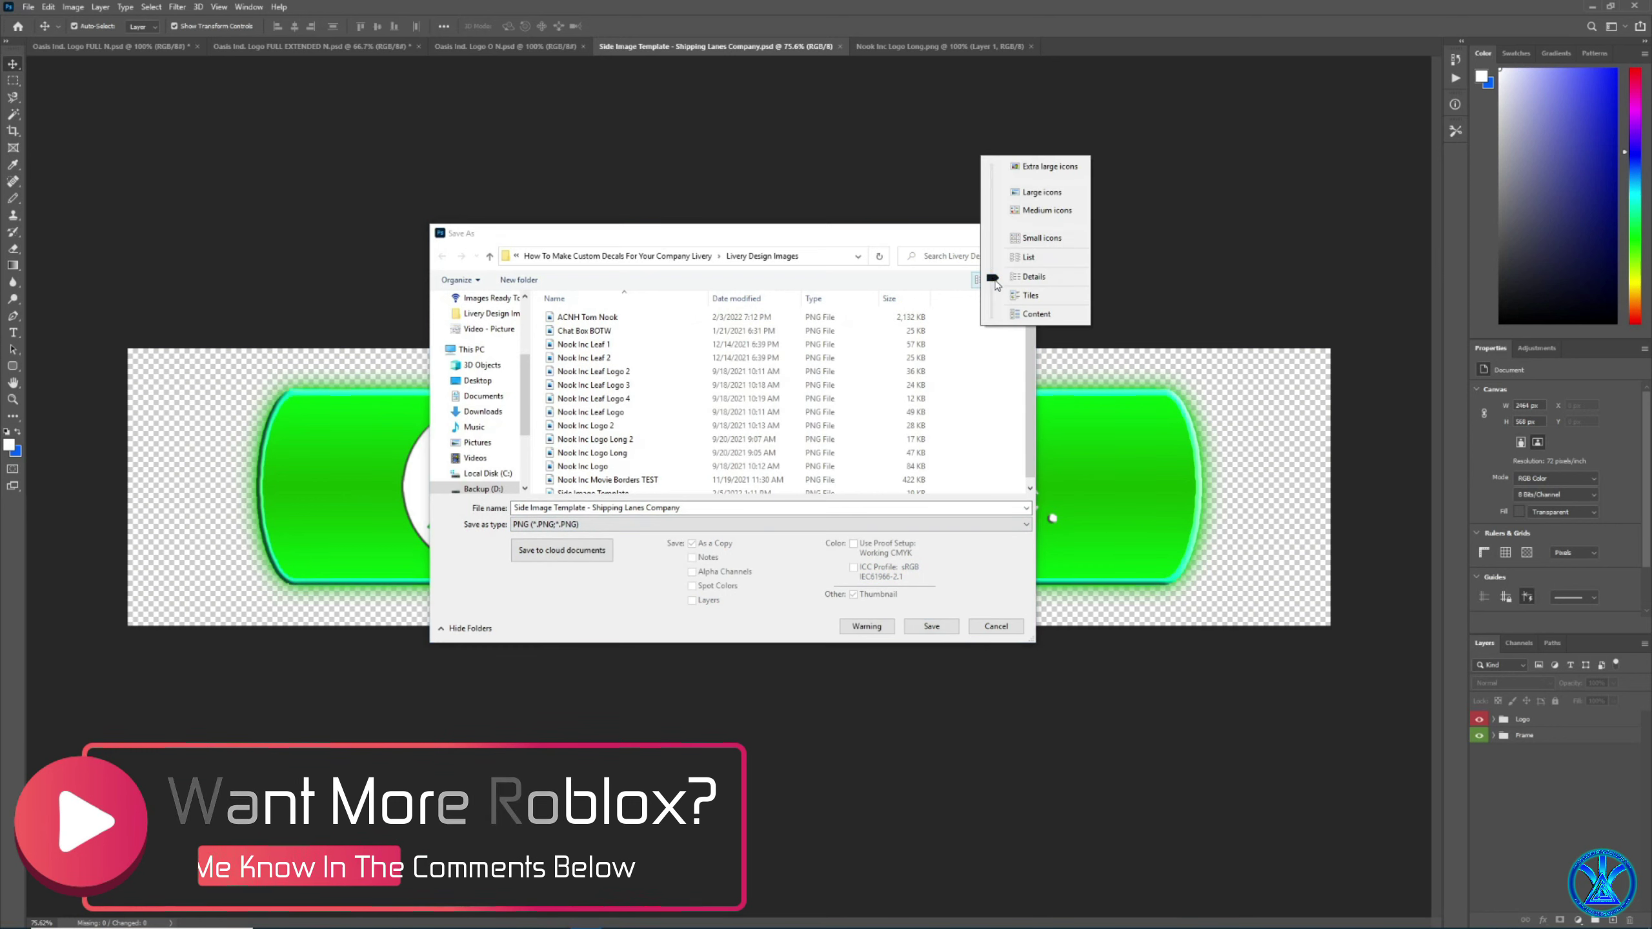
pyautogui.click(1041, 191)
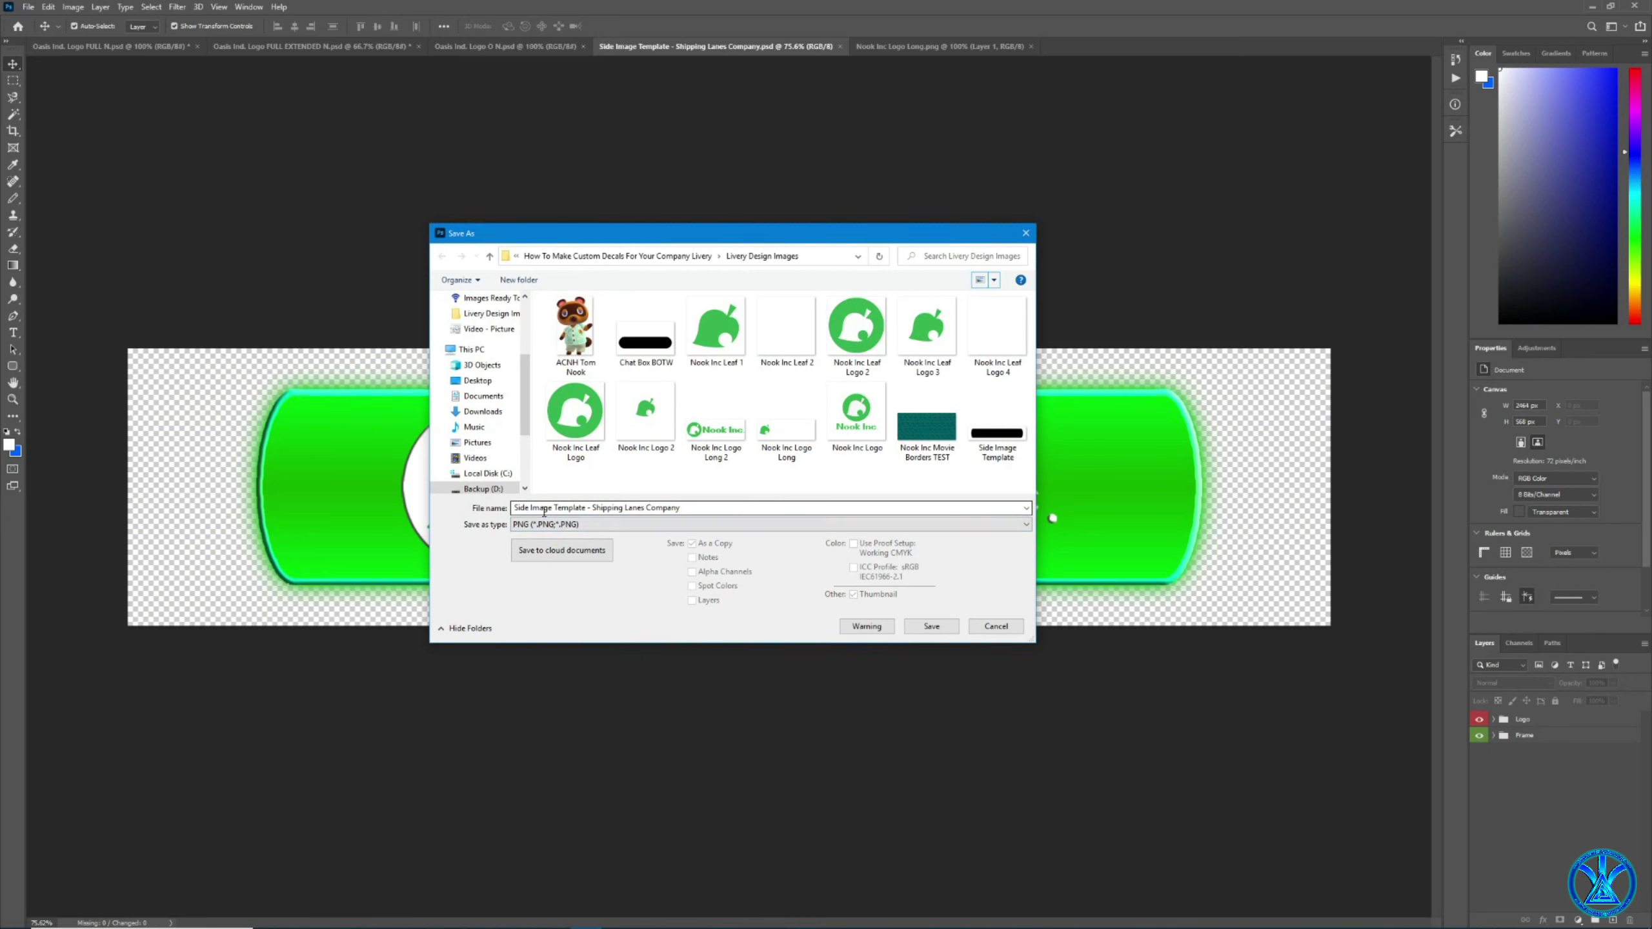
# Replace "Side Image Template" with "Nook Inc" in the file name, add "Side Livery", and save the PNG with its default options.
pyautogui.click(588, 508)
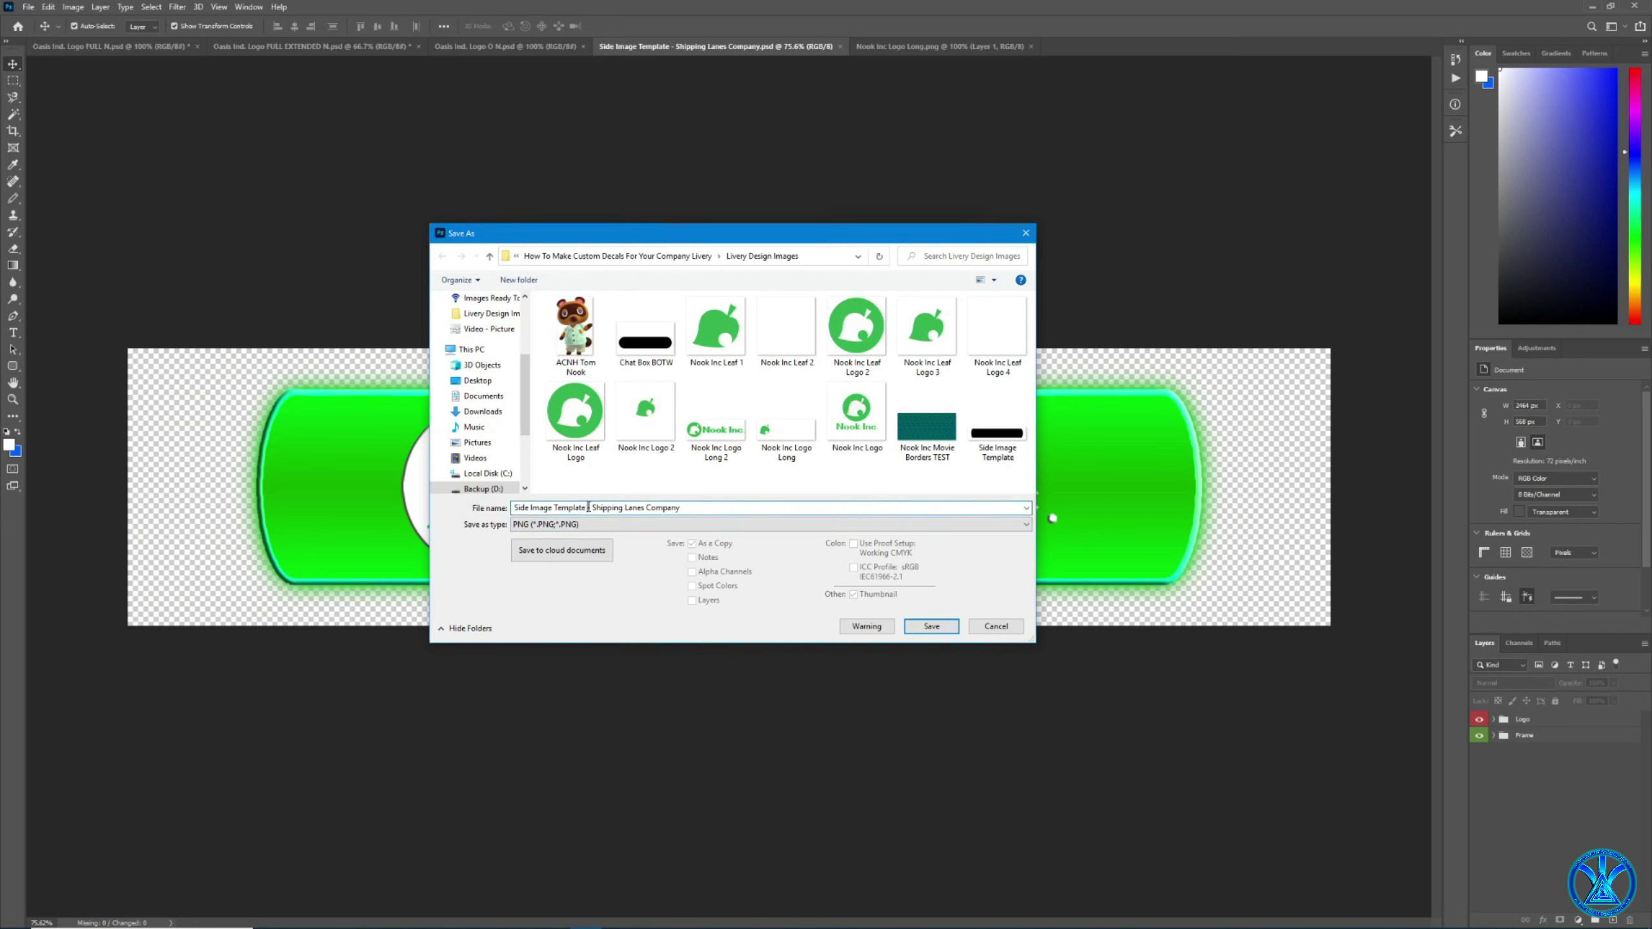
pyautogui.write('Complete')
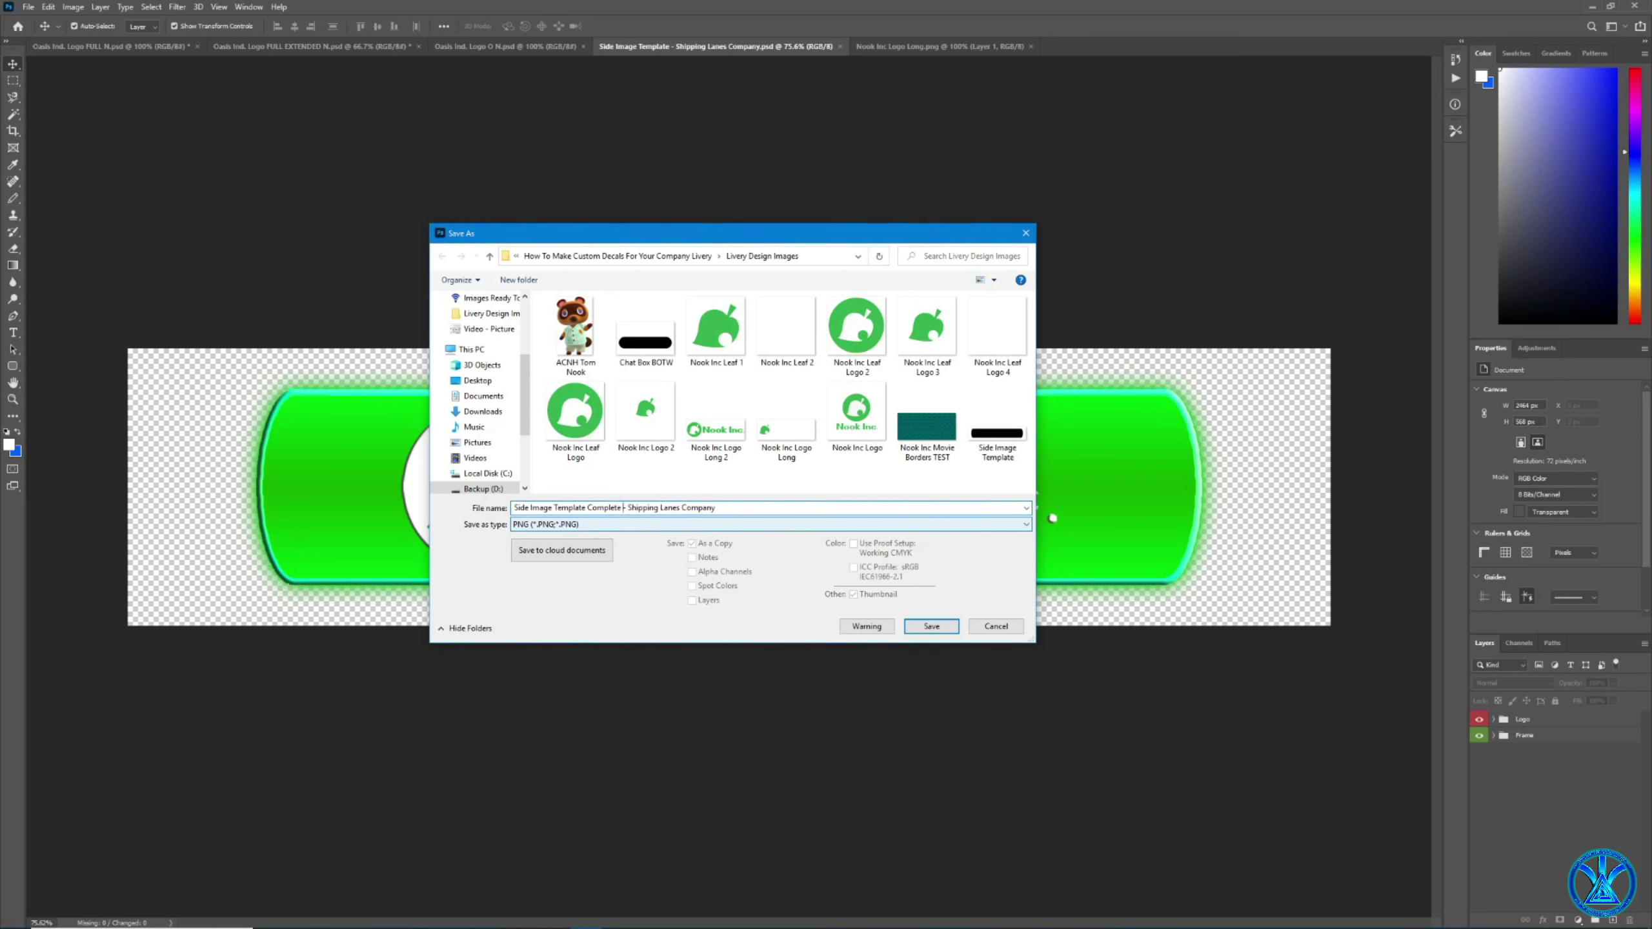
pyautogui.press('BackSpace')
pyautogui.press('BackSpace')
pyautogui.press('BackSpace')
pyautogui.press('BackSpace')
pyautogui.press('BackSpace')
pyautogui.press('BackSpace')
pyautogui.press('BackSpace')
pyautogui.press('BackSpace')
pyautogui.press('BackSpace')
pyautogui.press('BackSpace')
pyautogui.press('BackSpace')
pyautogui.press('BackSpace')
pyautogui.press('BackSpace')
pyautogui.press('BackSpace')
pyautogui.press('BackSpace')
pyautogui.press('BackSpace')
pyautogui.press('BackSpace')
pyautogui.press('BackSpace')
pyautogui.press('BackSpace')
pyautogui.press('BackSpace')
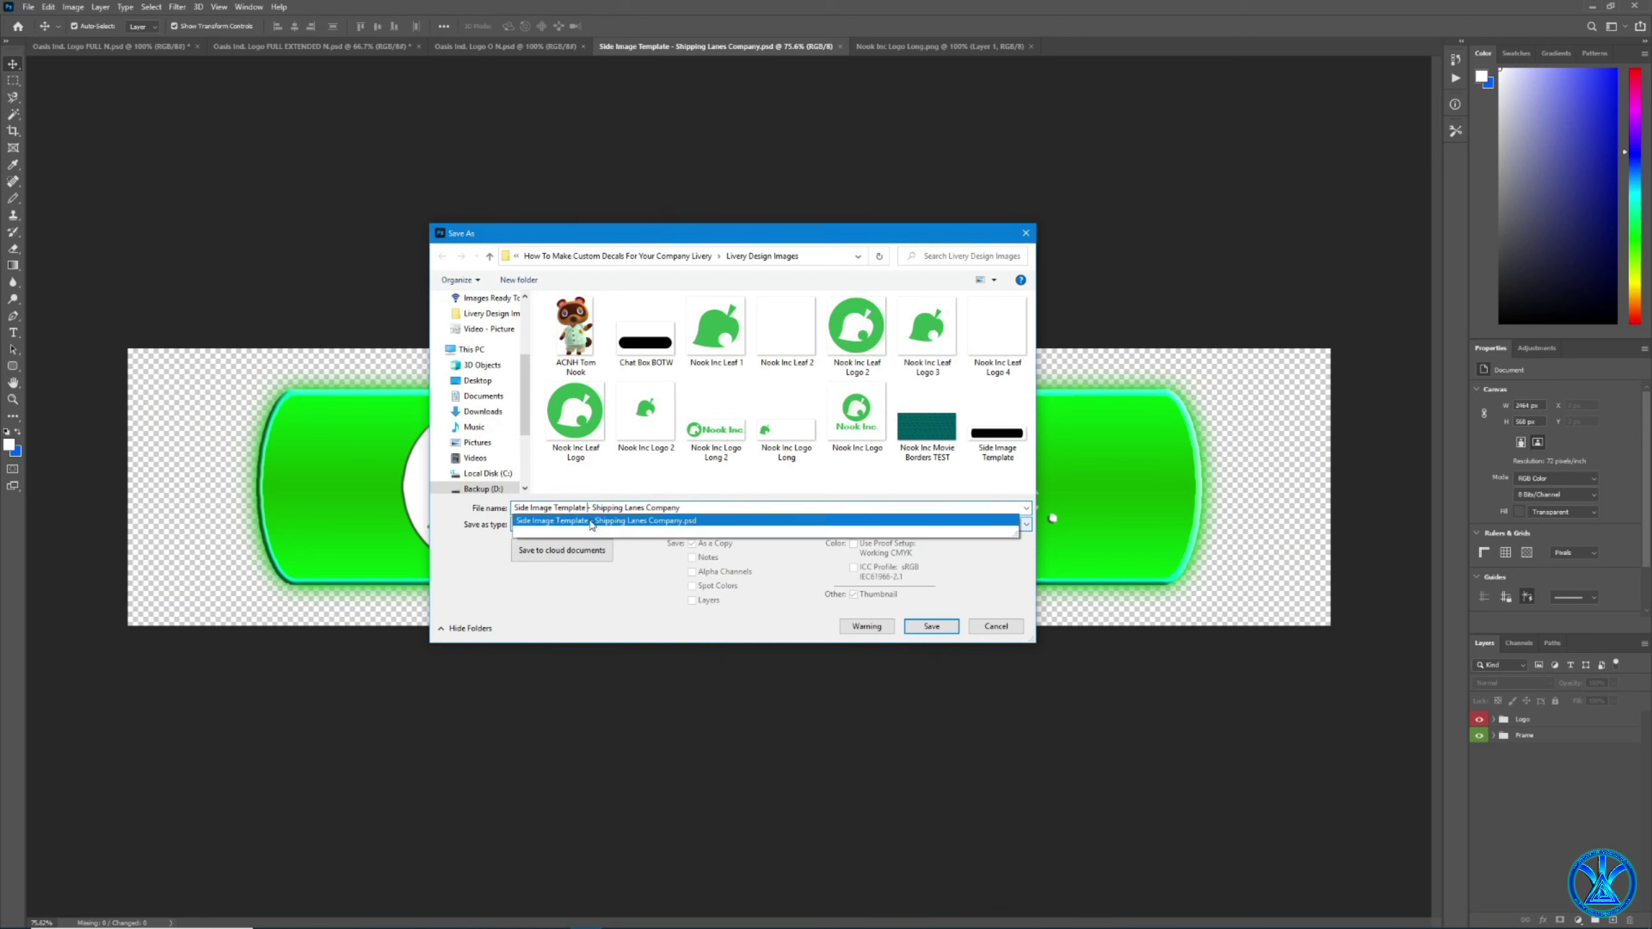
pyautogui.write('Nook Inc')
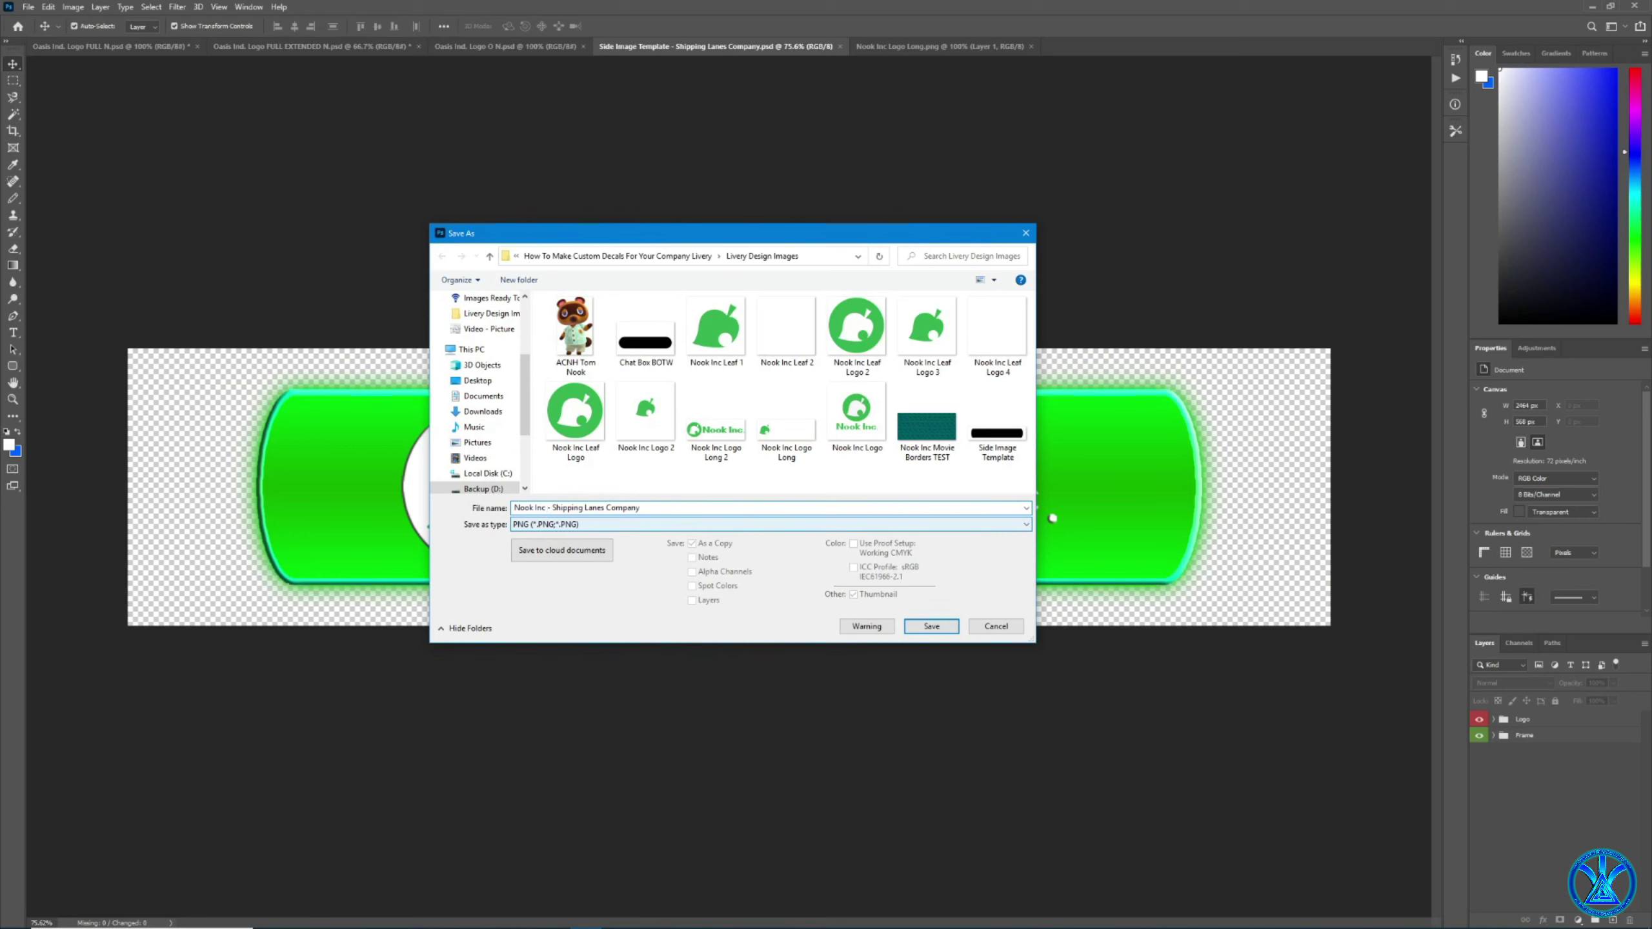
pyautogui.write(' Side Livery')
pyautogui.press('Return')
pyautogui.press('Return')
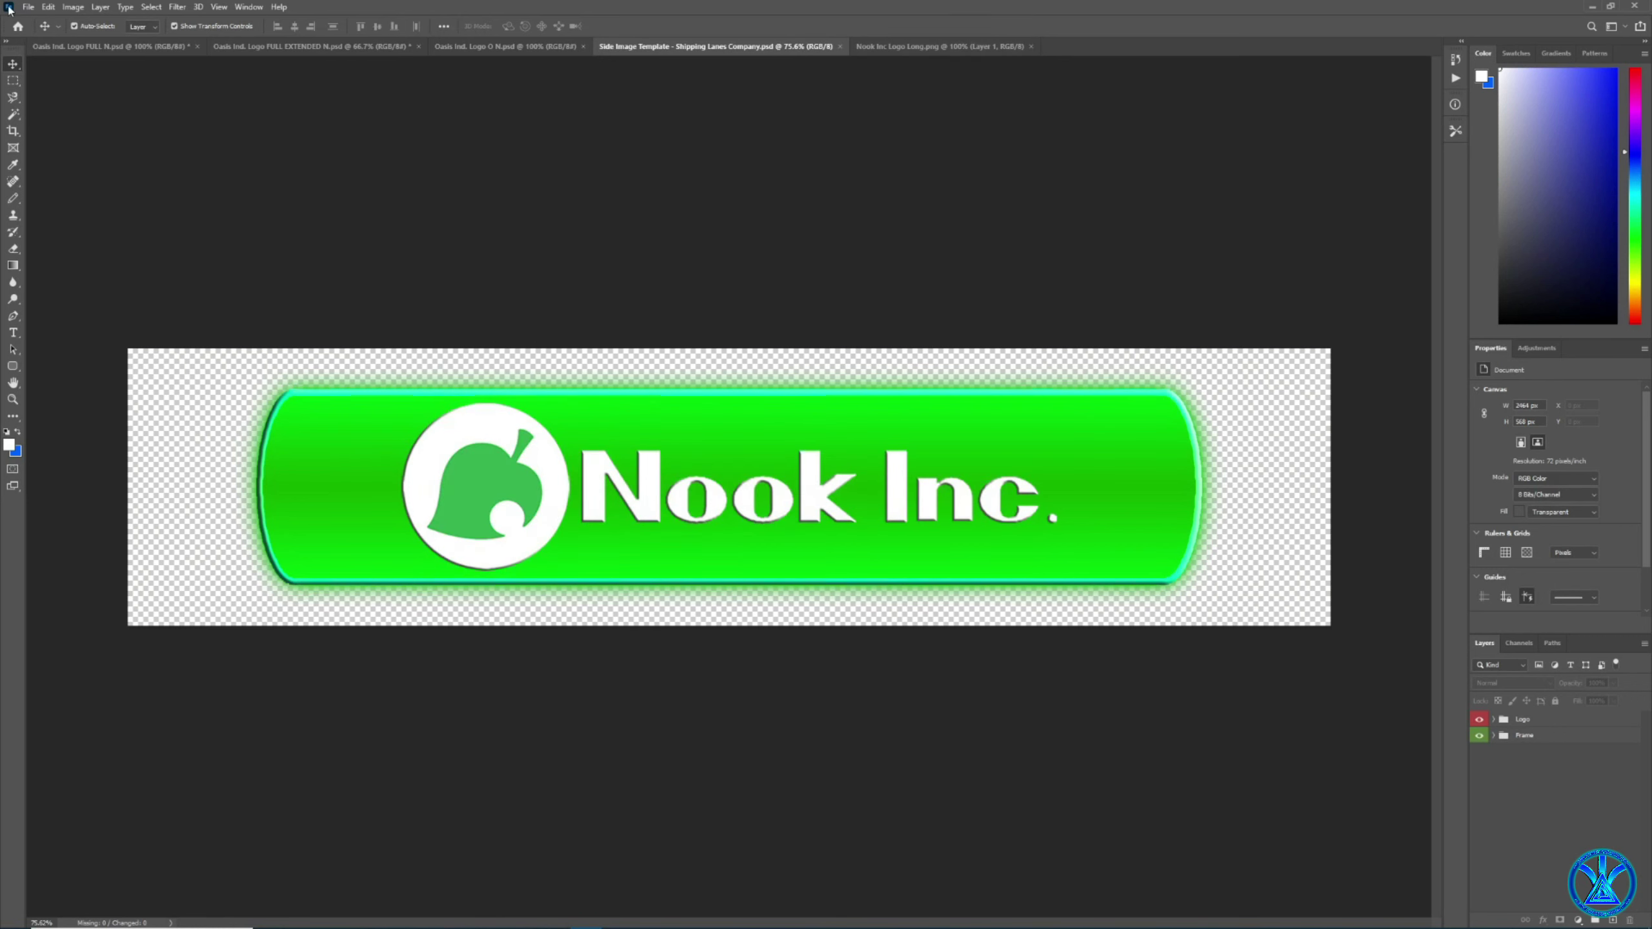
# Close the Nook Inc Logo Long.png document.
pyautogui.click(28, 7)
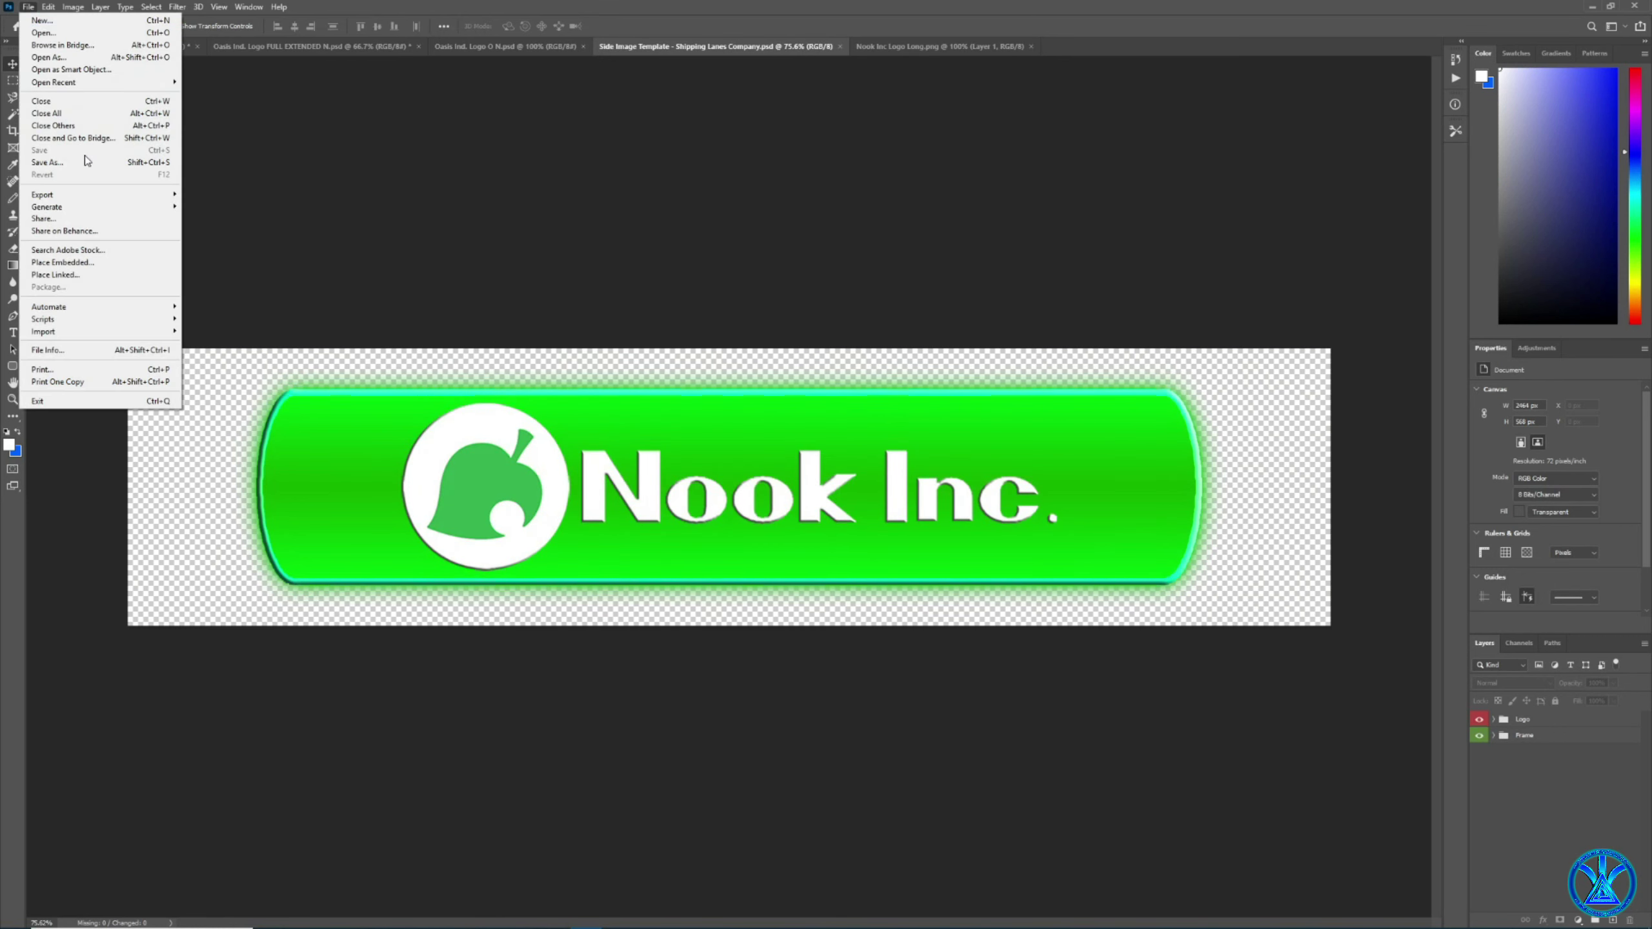
pyautogui.click(934, 49)
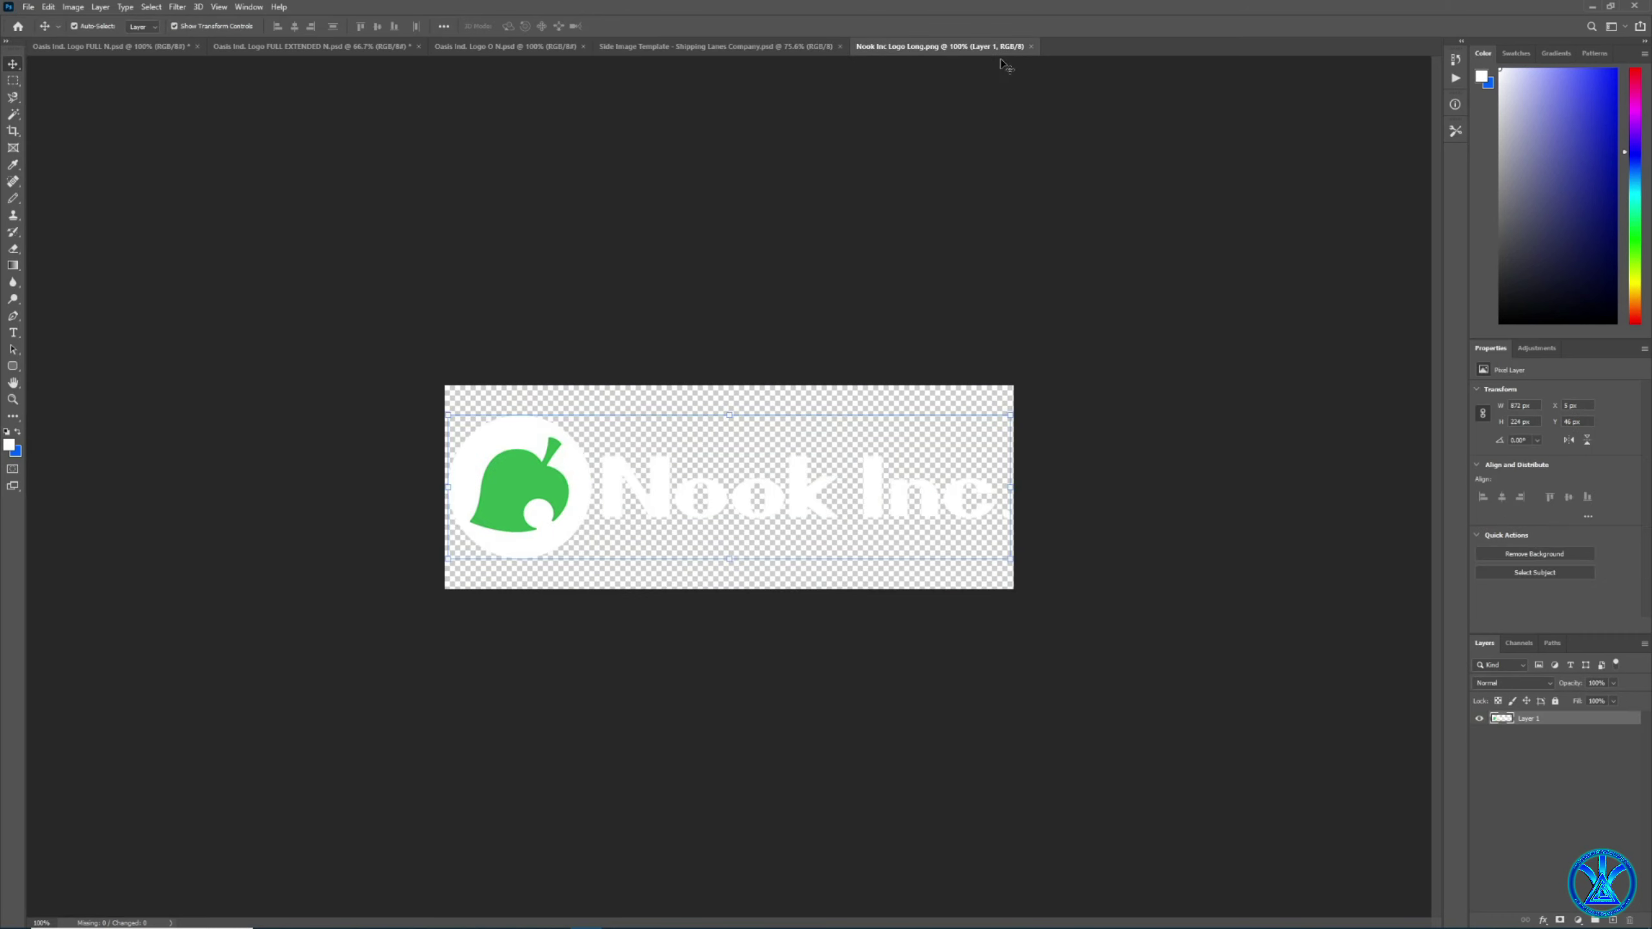
pyautogui.click(1031, 47)
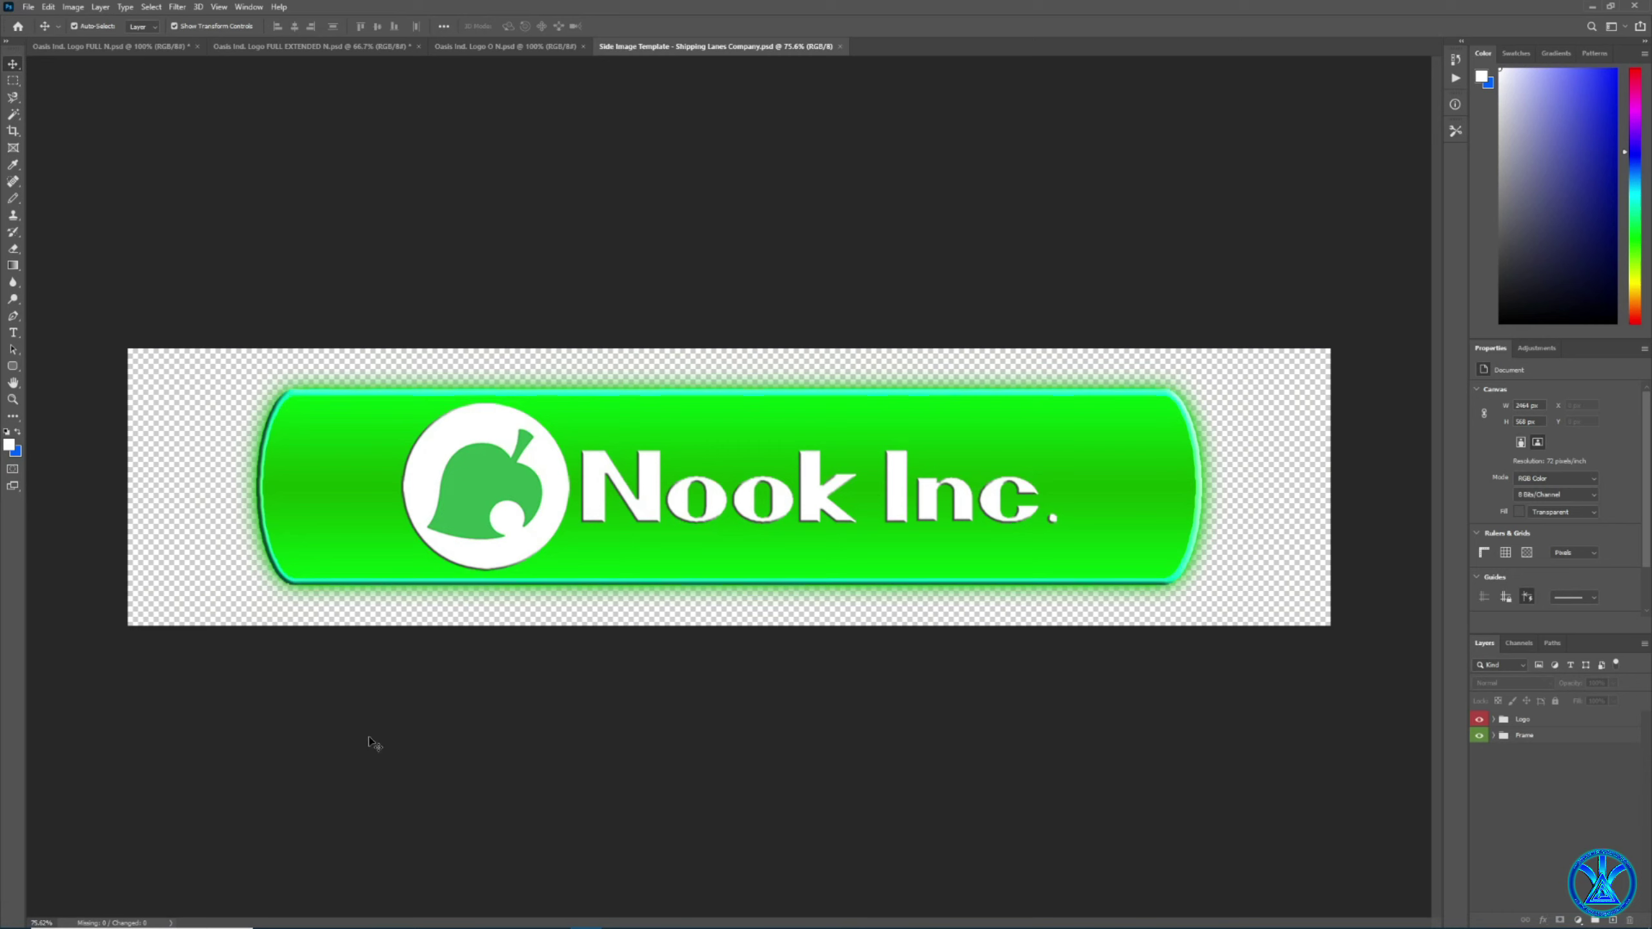
# Save the side template as a new PSD named Funnel Image Template - Shipping Lanes Company, with Maximize Compatibility on.
pyautogui.click(13, 80)
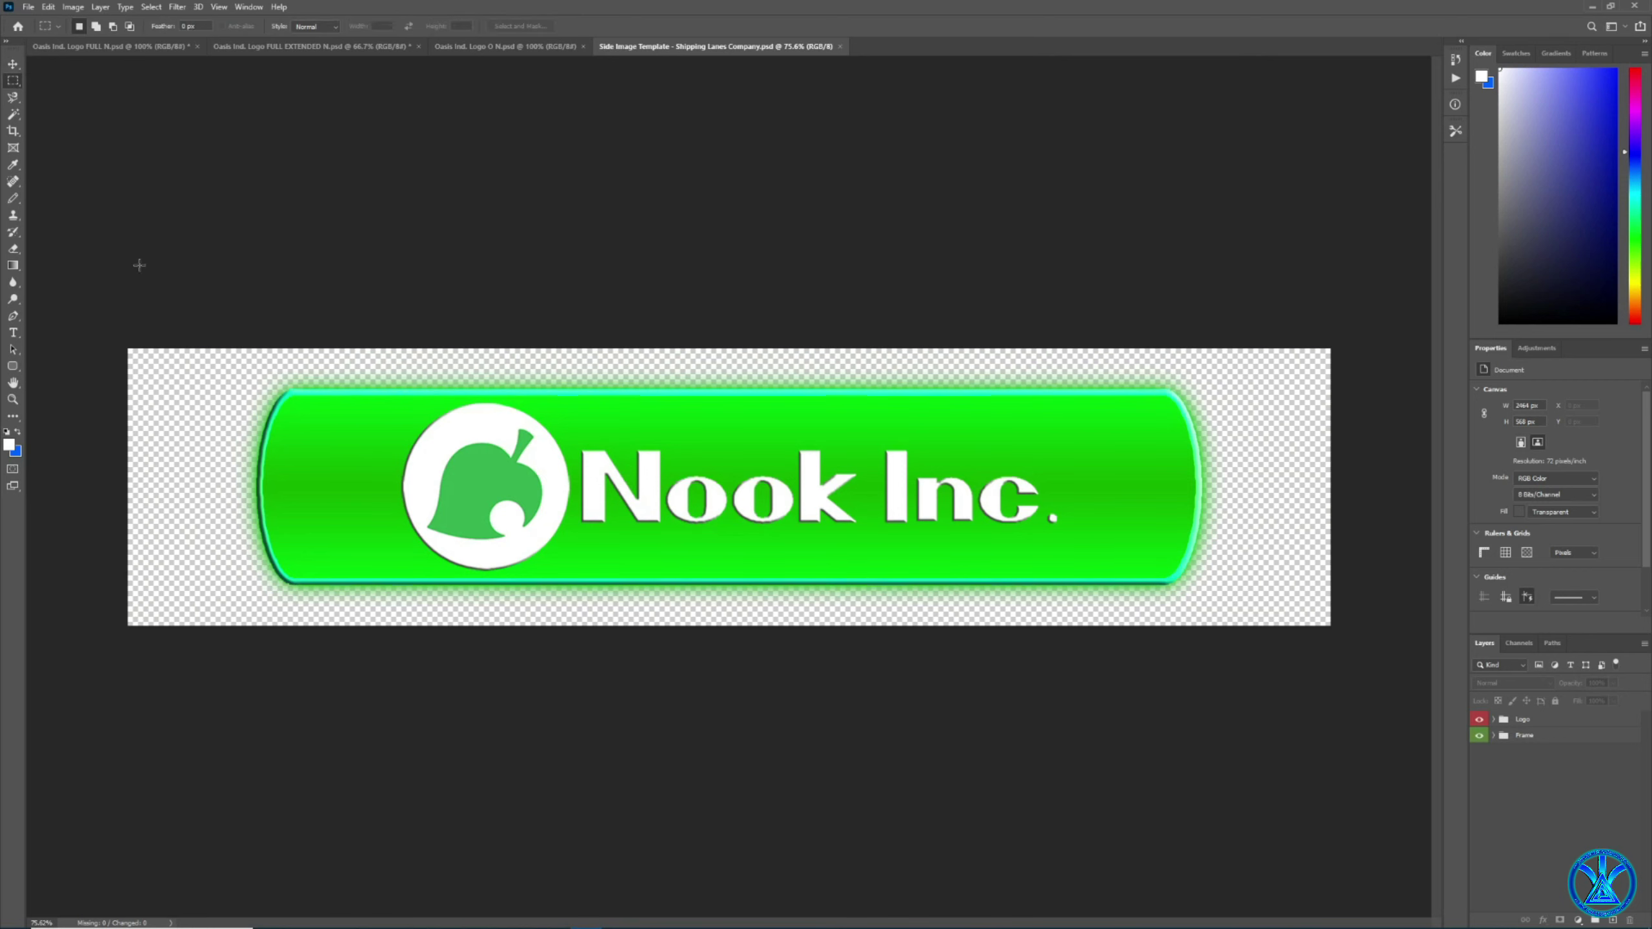
pyautogui.click(28, 6)
pyautogui.click(46, 160)
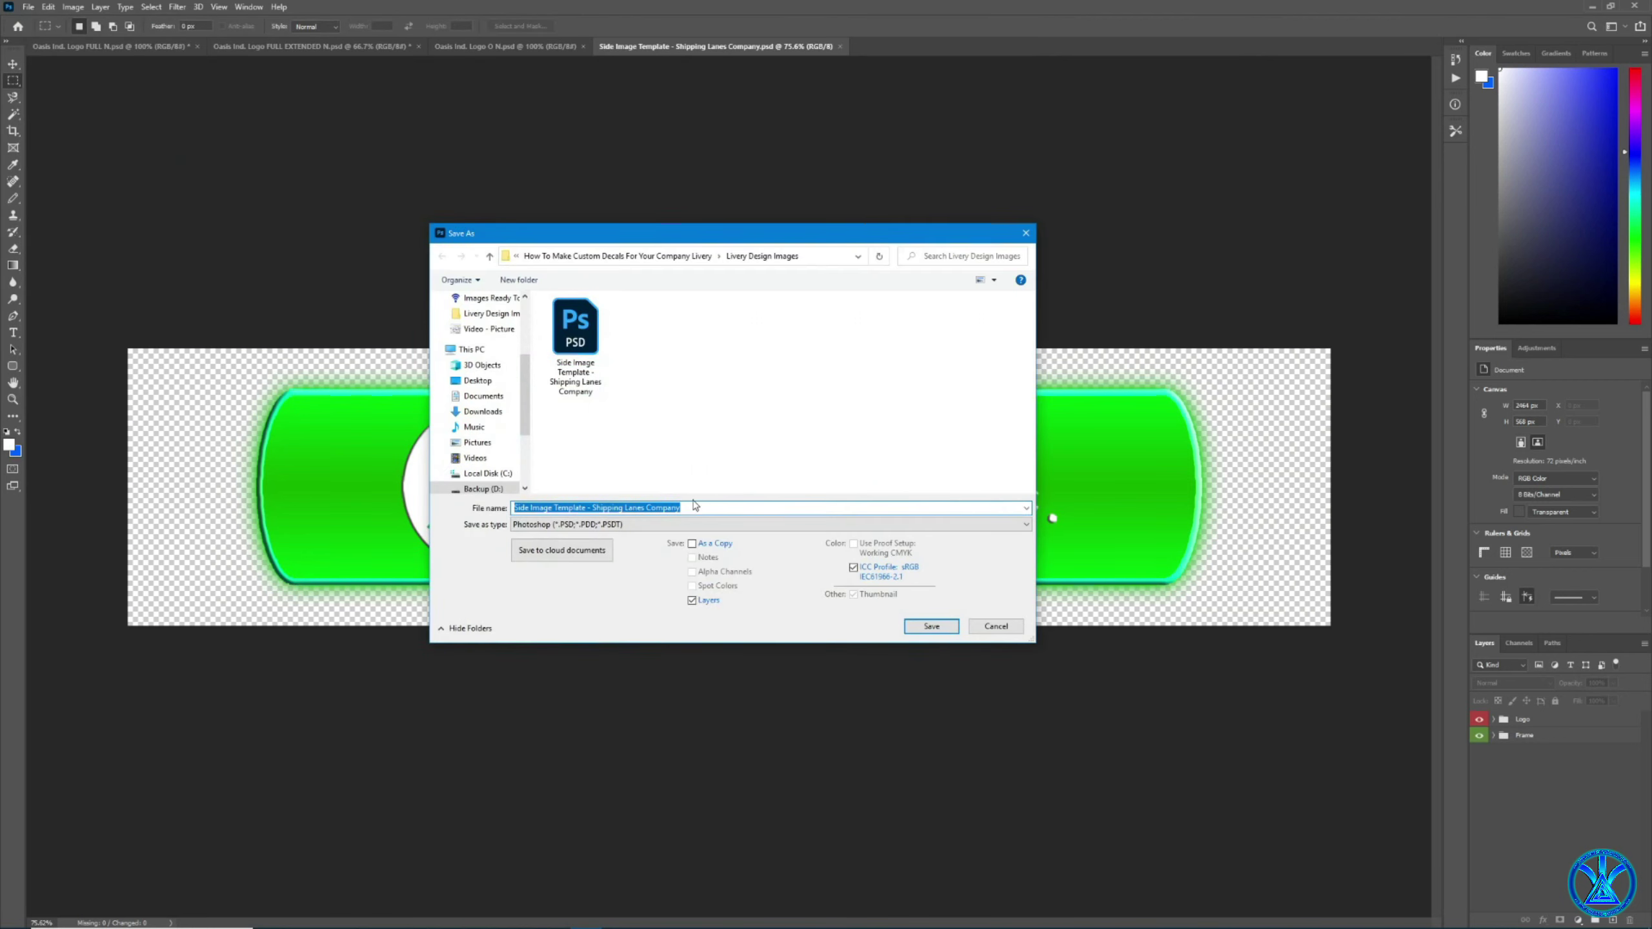
pyautogui.click(532, 508)
pyautogui.press('BackSpace')
pyautogui.press('BackSpace')
pyautogui.press('BackSpace')
pyautogui.press('BackSpace')
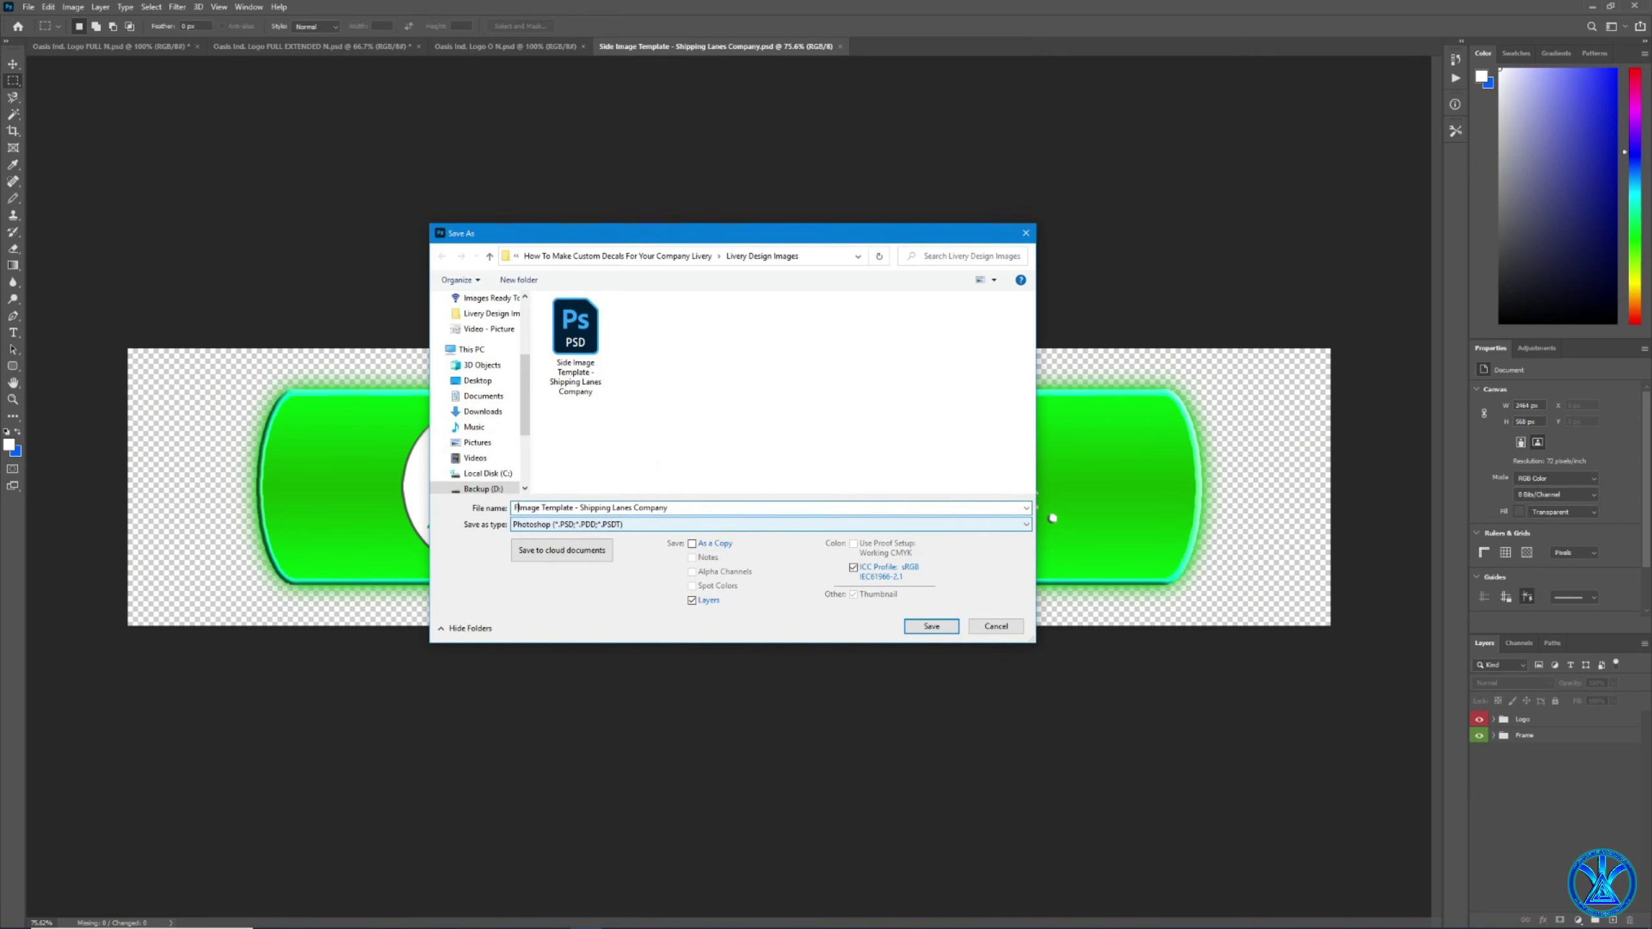
pyautogui.write('Funnel')
pyautogui.press('Return')
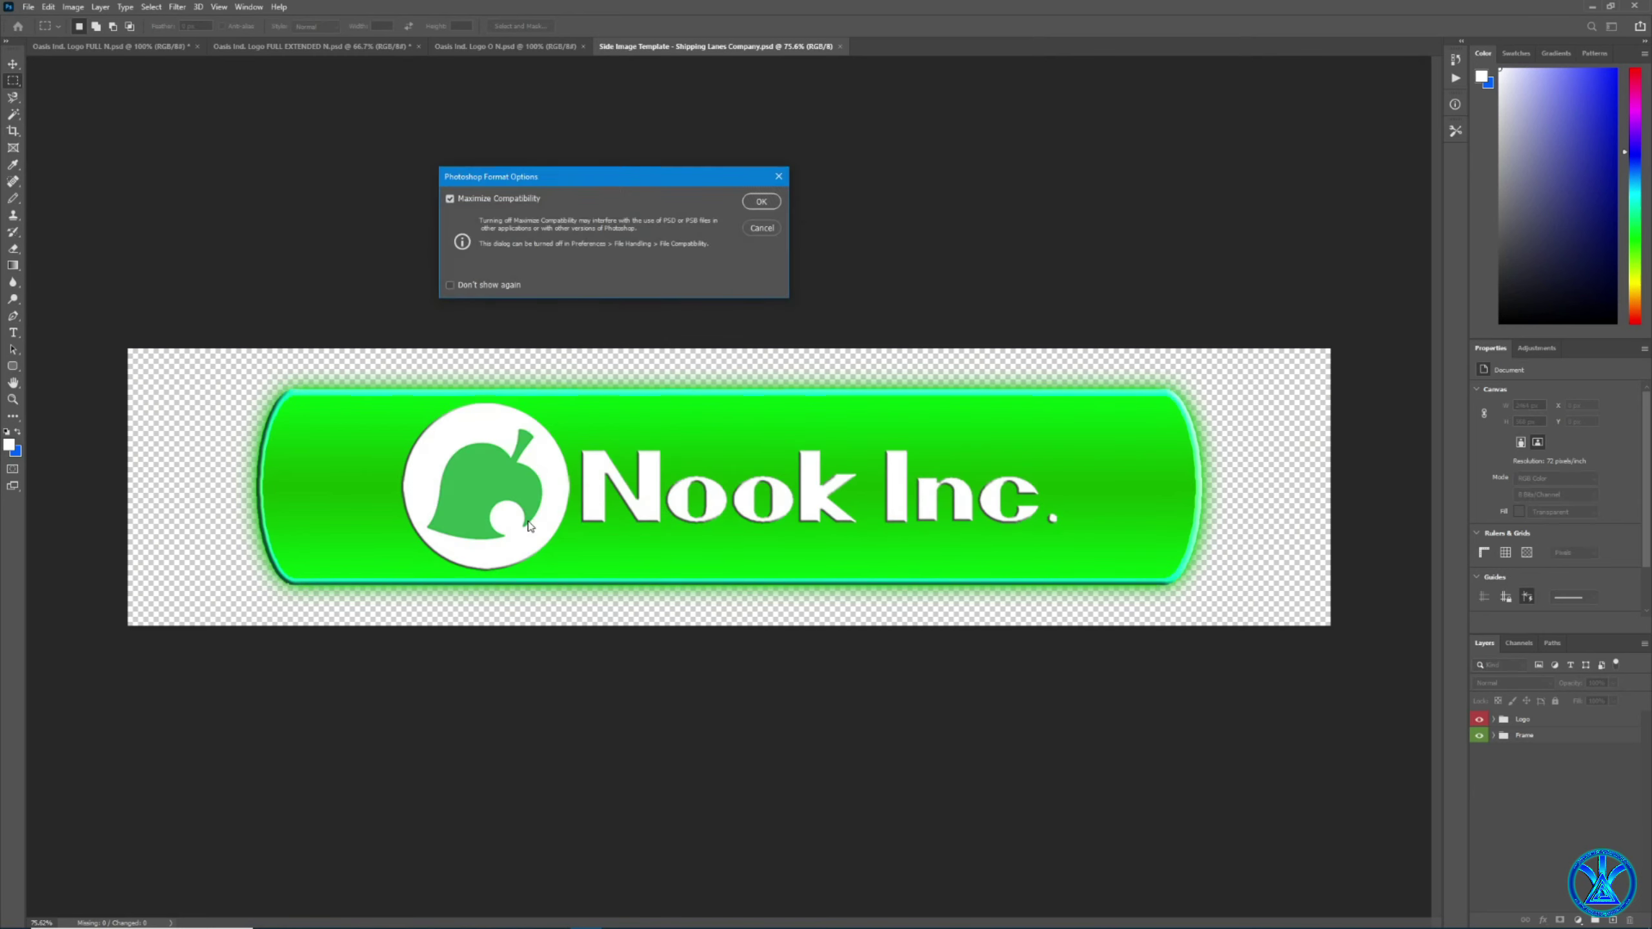
pyautogui.press('Return')
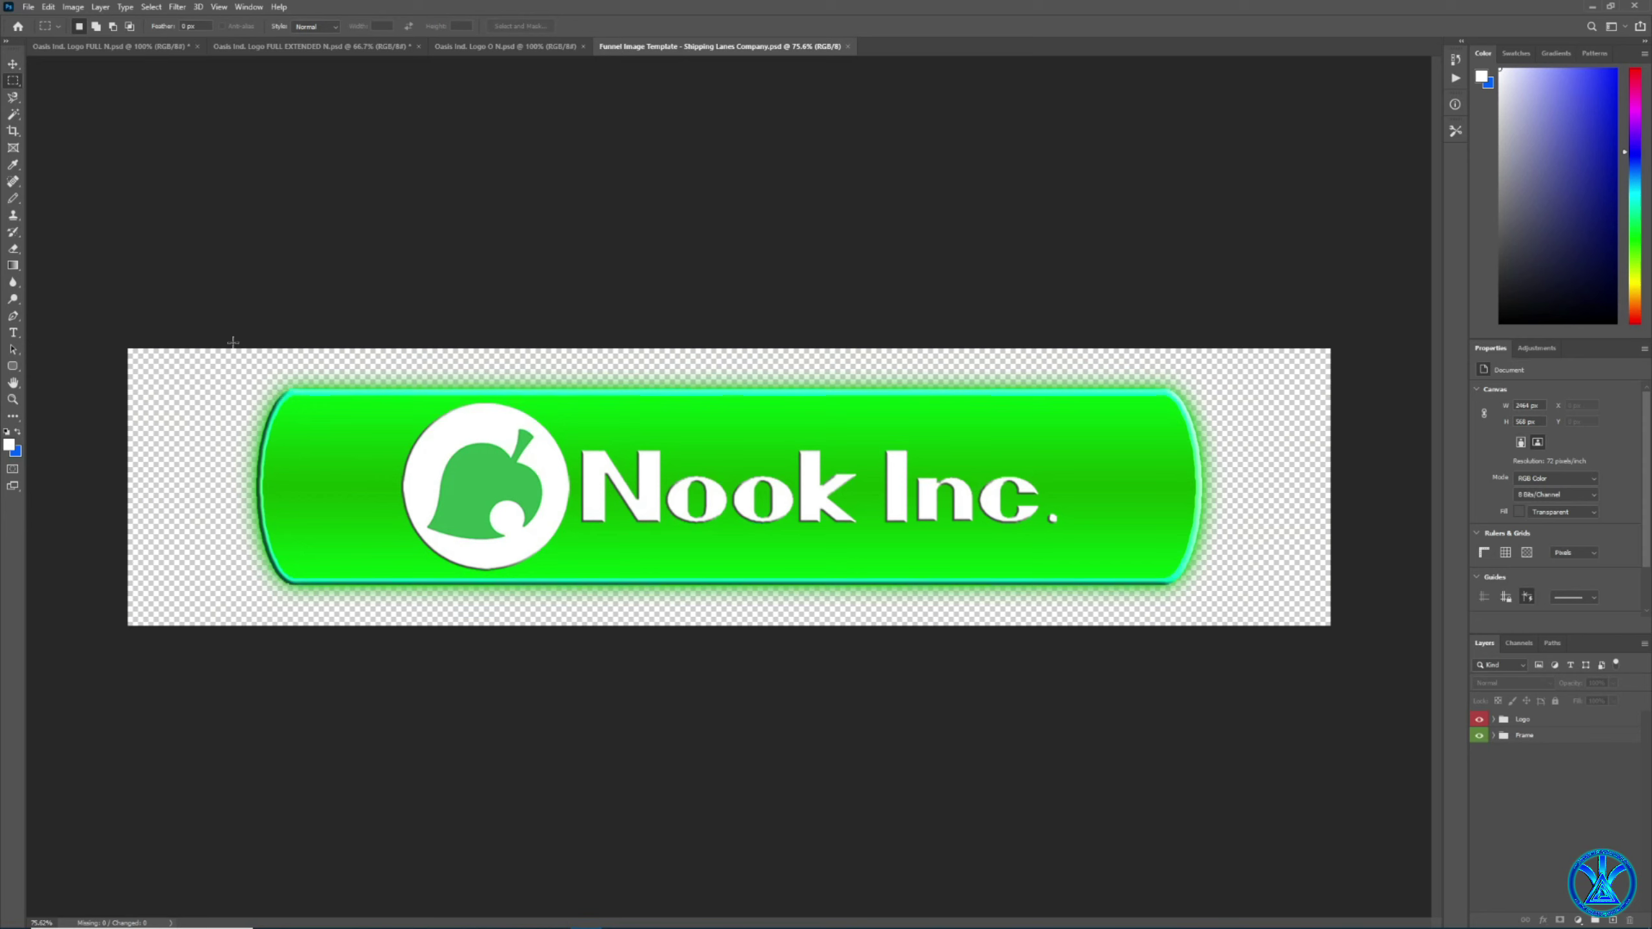
pyautogui.moveTo(234, 343); pyautogui.dragTo(297, 604)
pyautogui.click(48, 6)
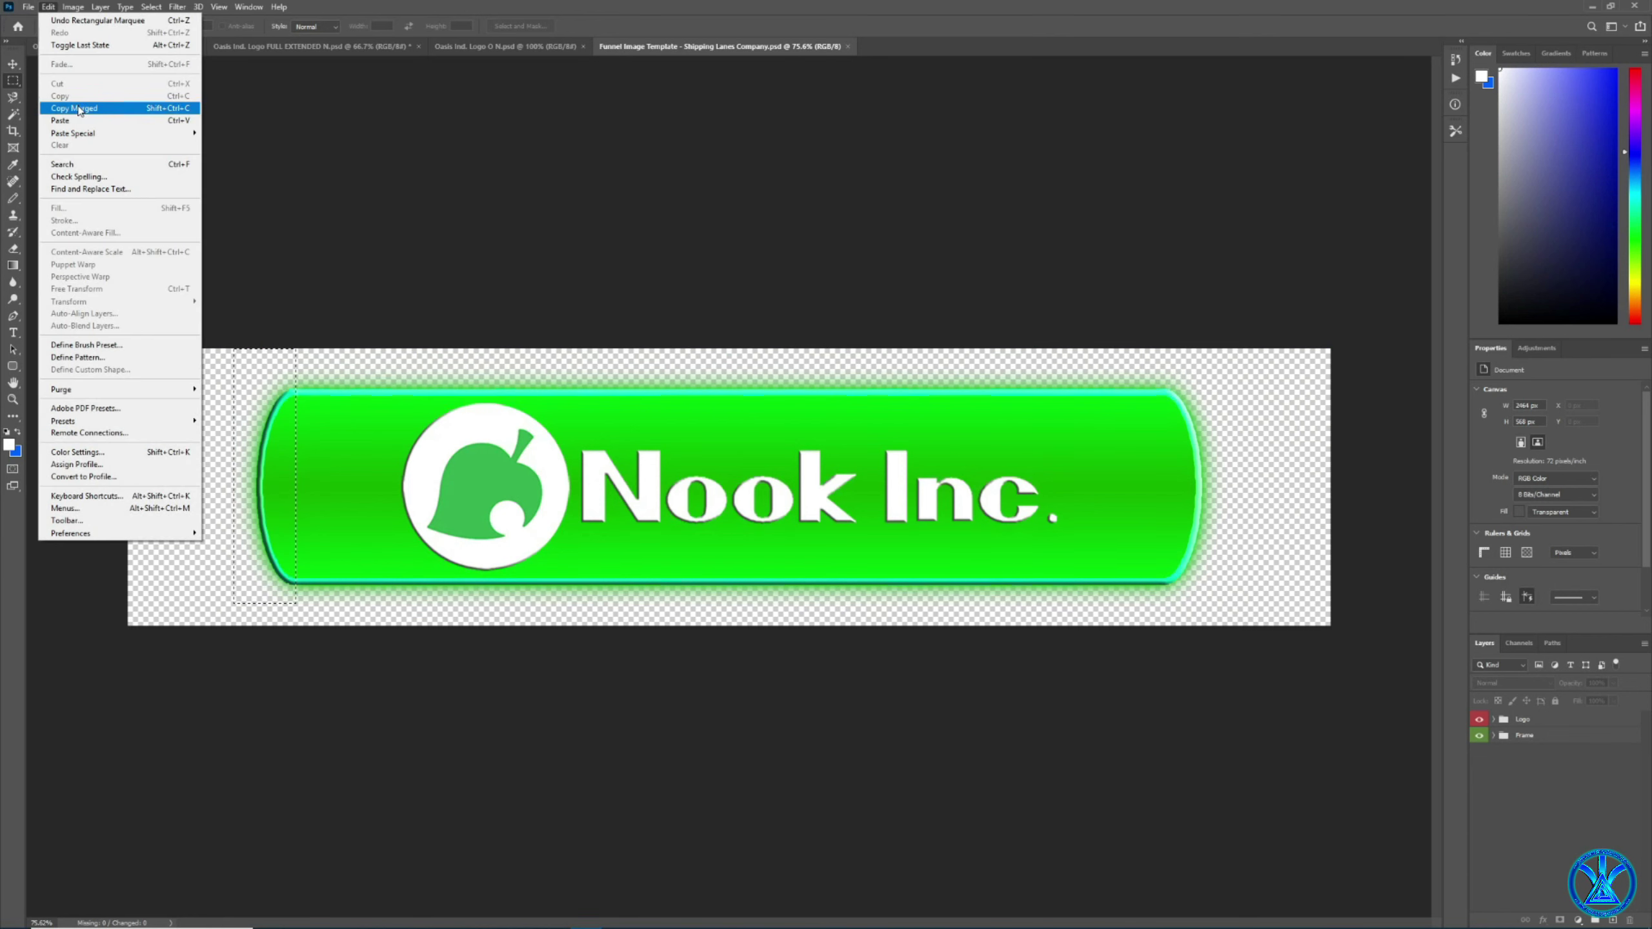
pyautogui.click(616, 673)
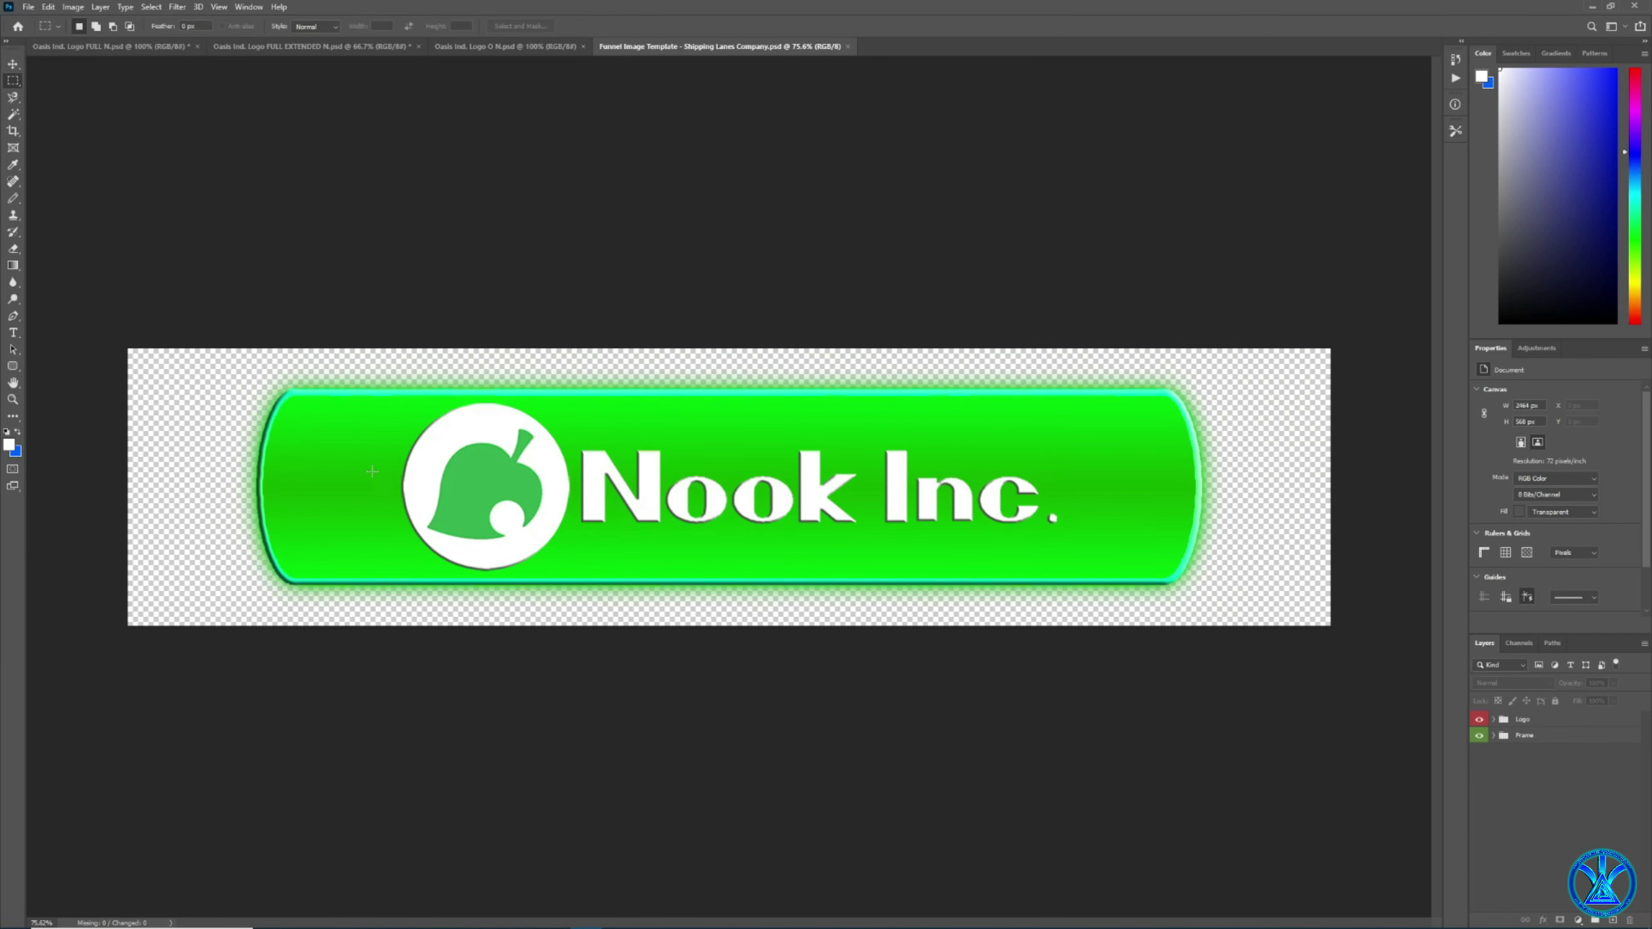
# Expand the Logo group and delete its Nook Inc. logo layer.
pyautogui.click(1495, 718)
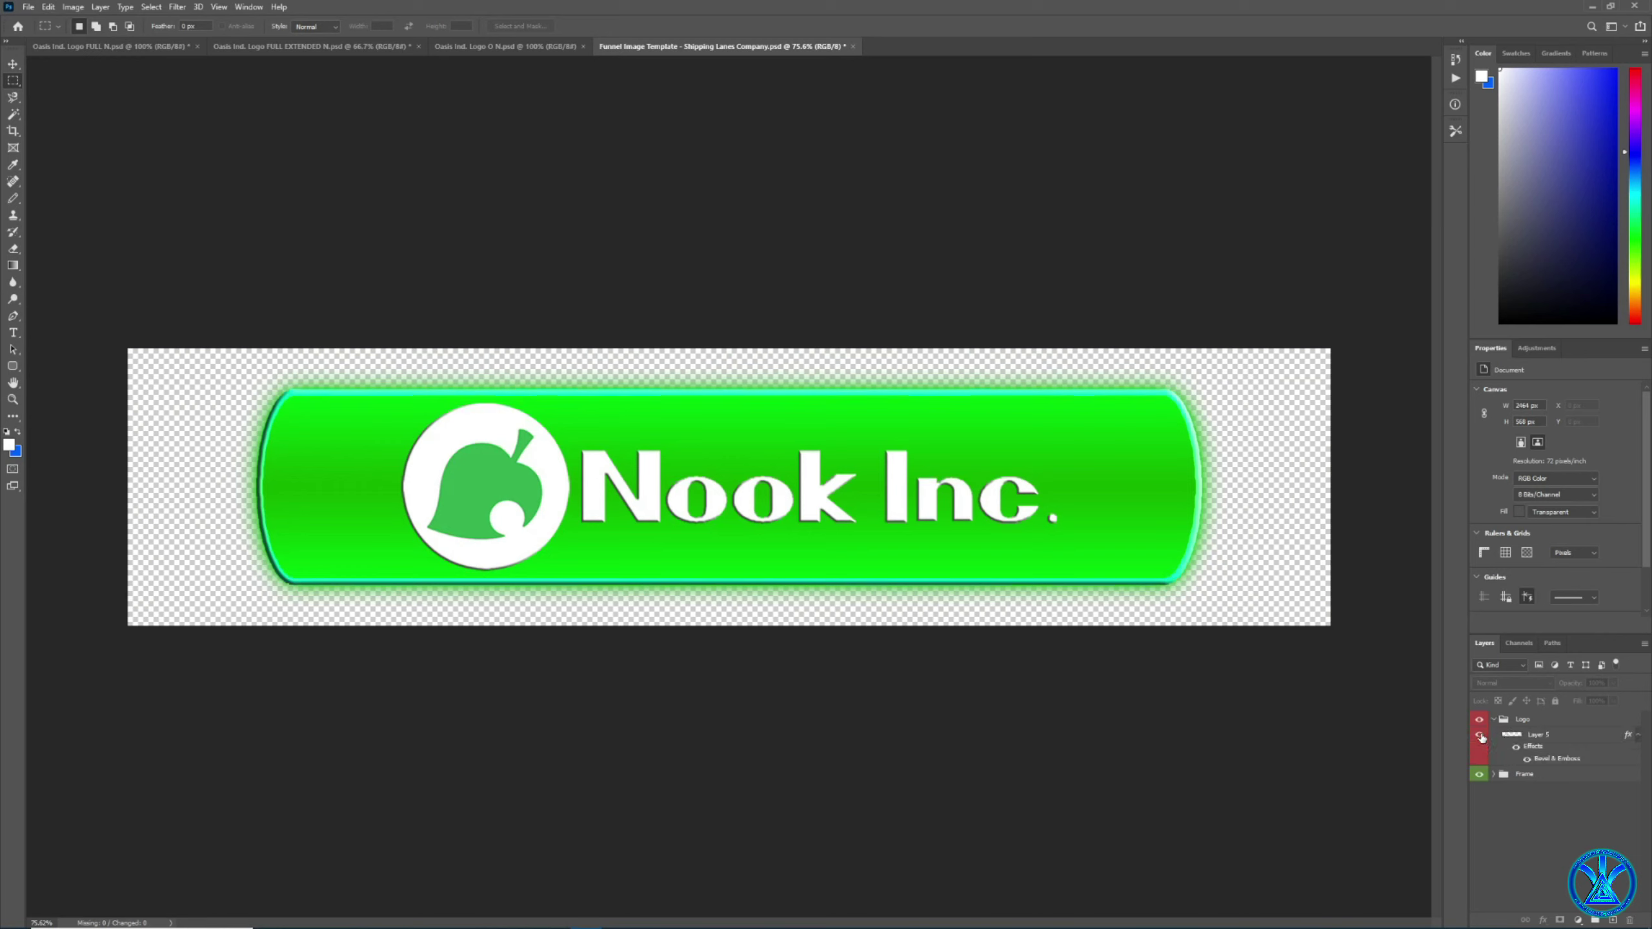
pyautogui.click(1480, 735)
pyautogui.click(1560, 740)
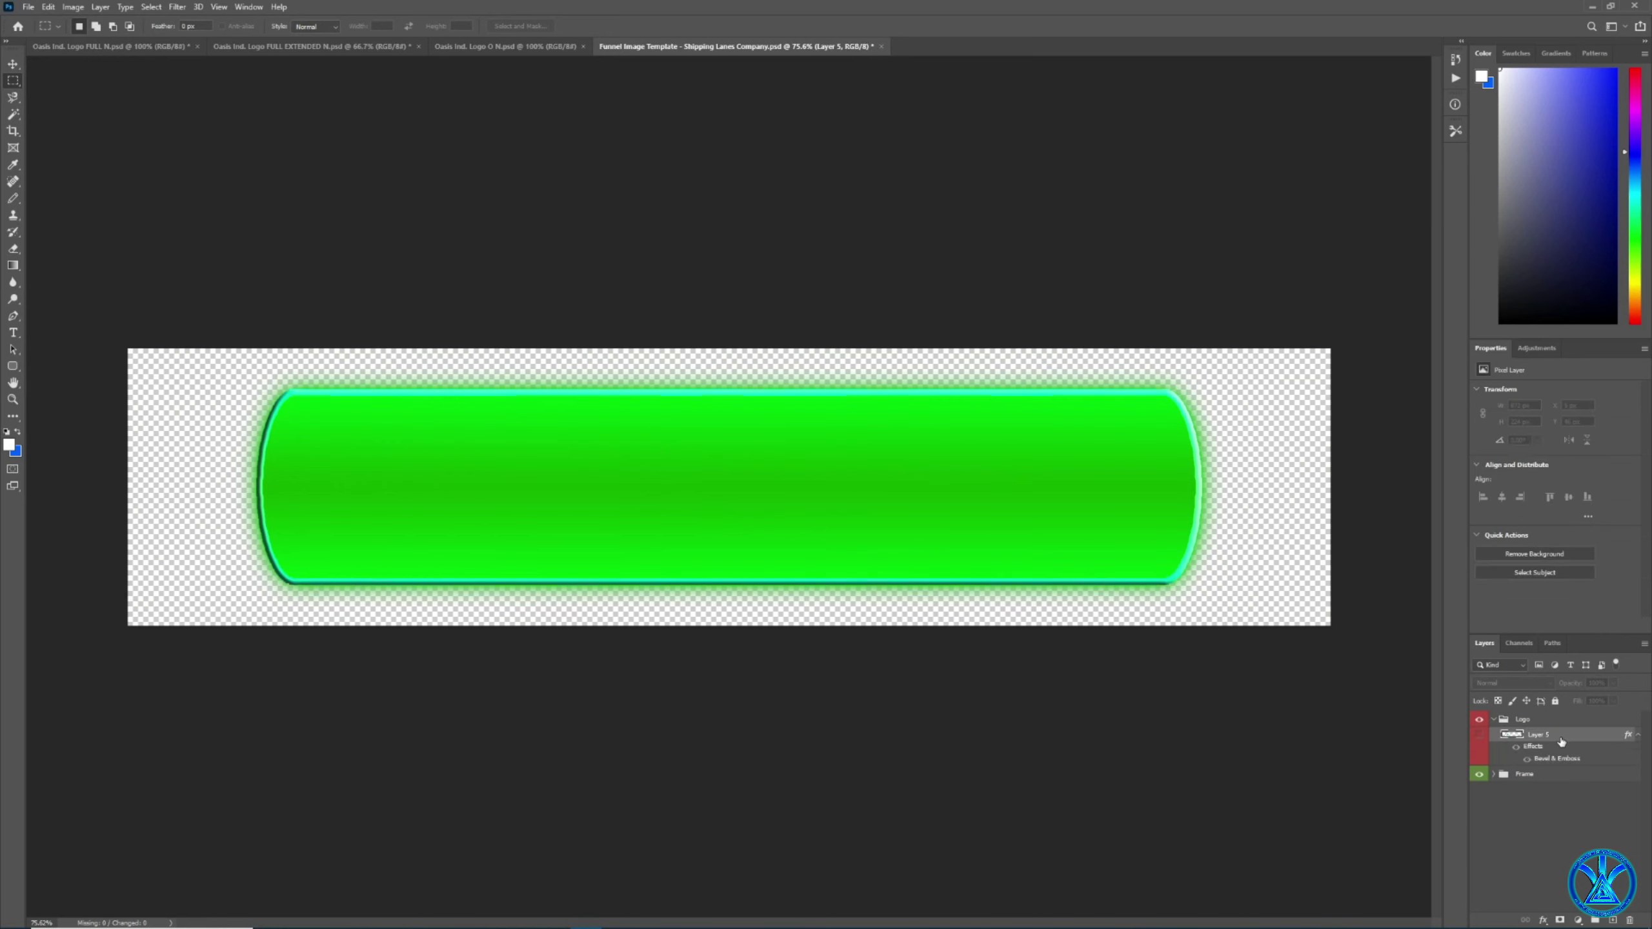
pyautogui.press('Delete')
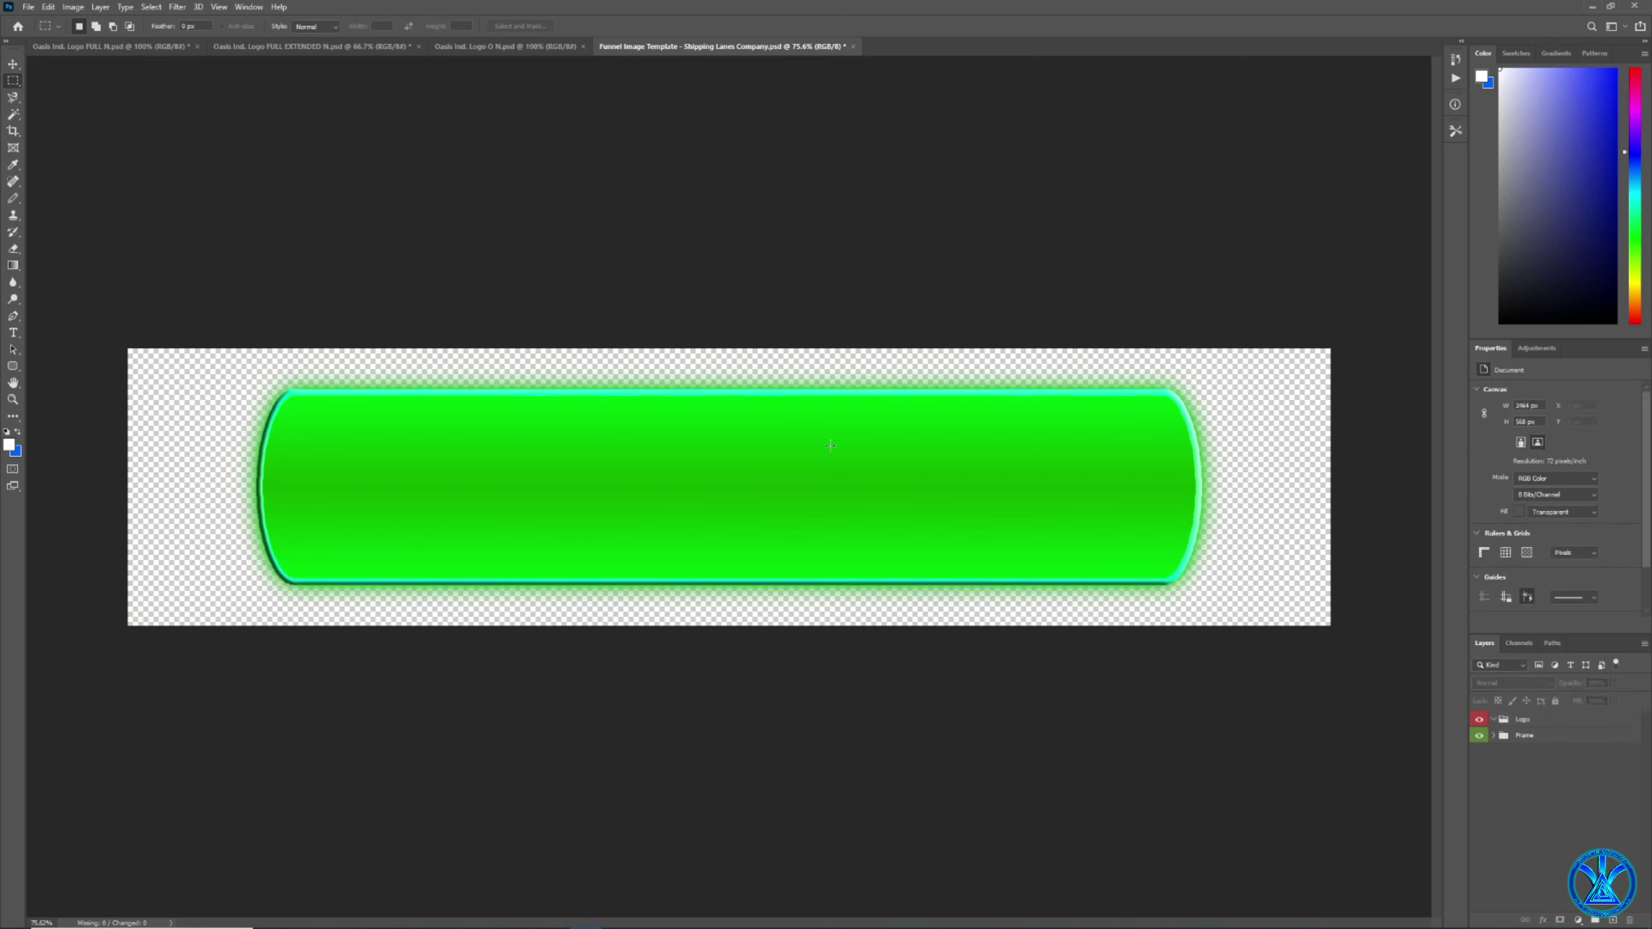
# Cut a section about 740 px wide out of Layer 4's green frame, starting just inside its rounded left end, and deselect.
pyautogui.moveTo(589, 344); pyautogui.dragTo(853, 613)
pyautogui.moveTo(288, 349); pyautogui.dragTo(650, 618)
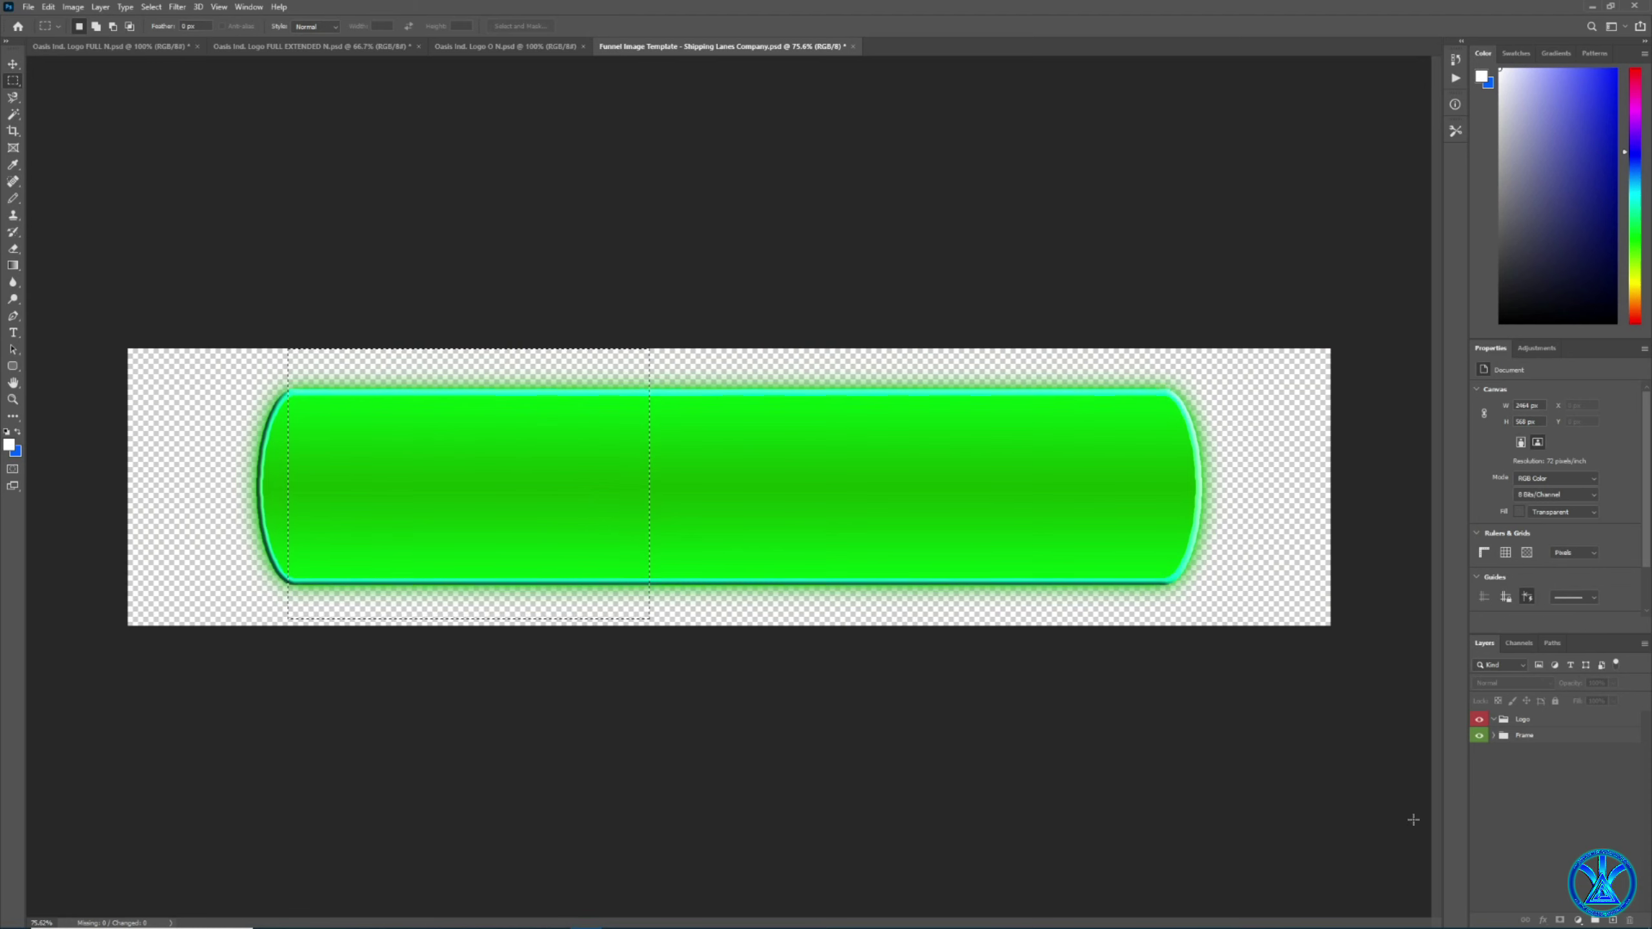
pyautogui.click(1495, 736)
pyautogui.click(1507, 749)
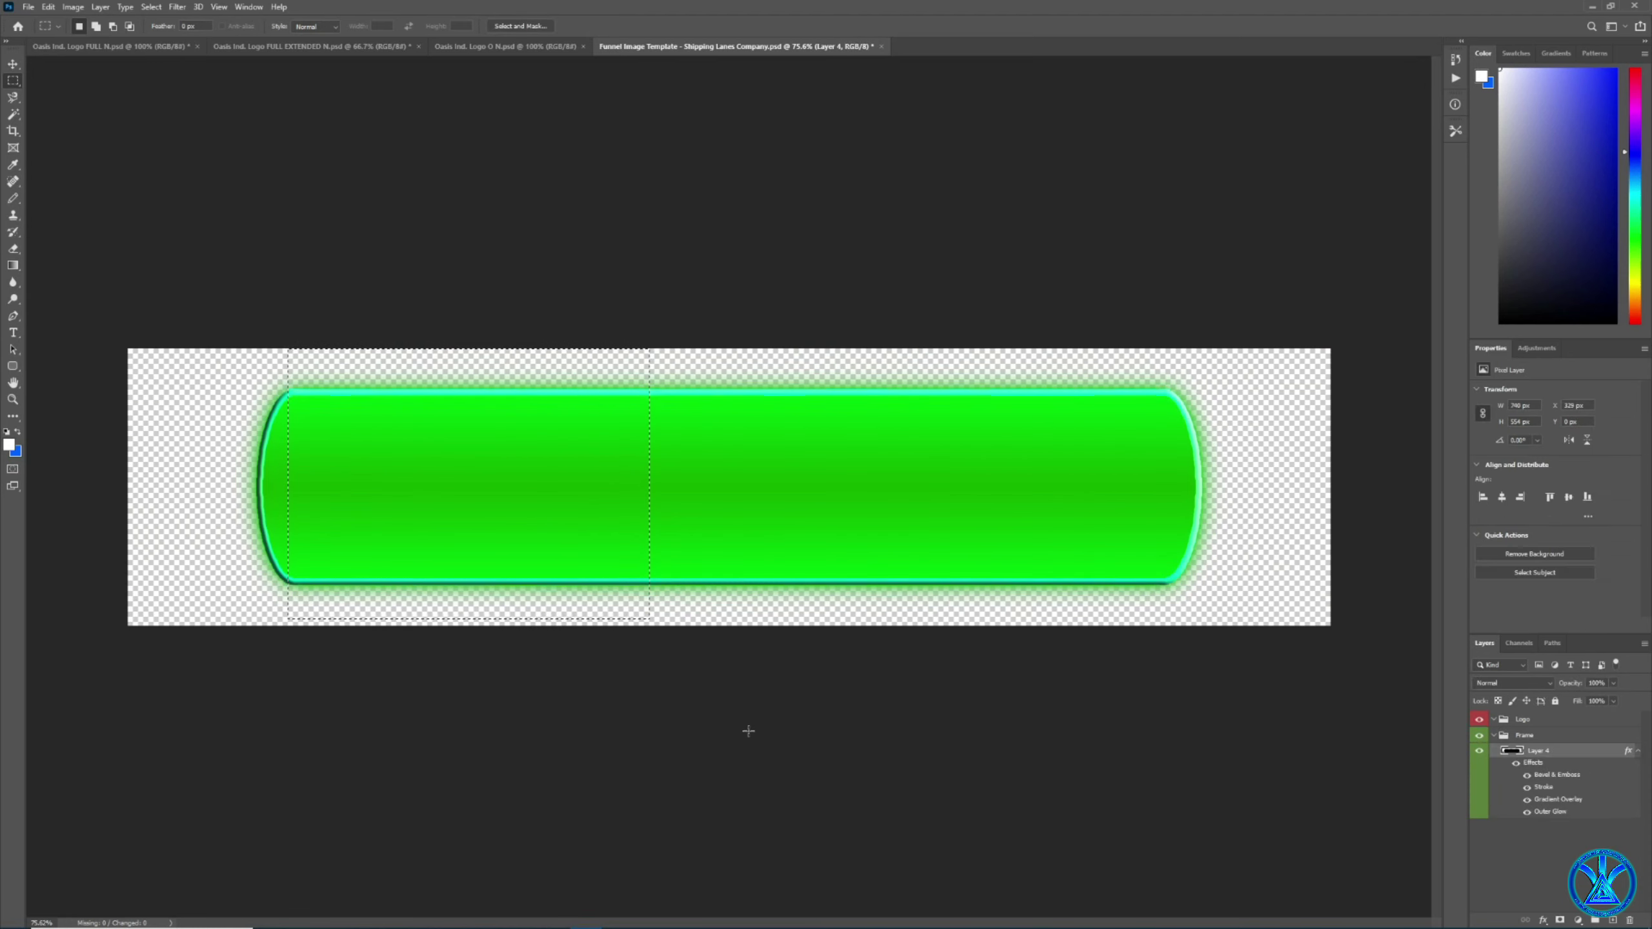
pyautogui.press('Delete')
pyautogui.hotkey('ctrl', 'd')
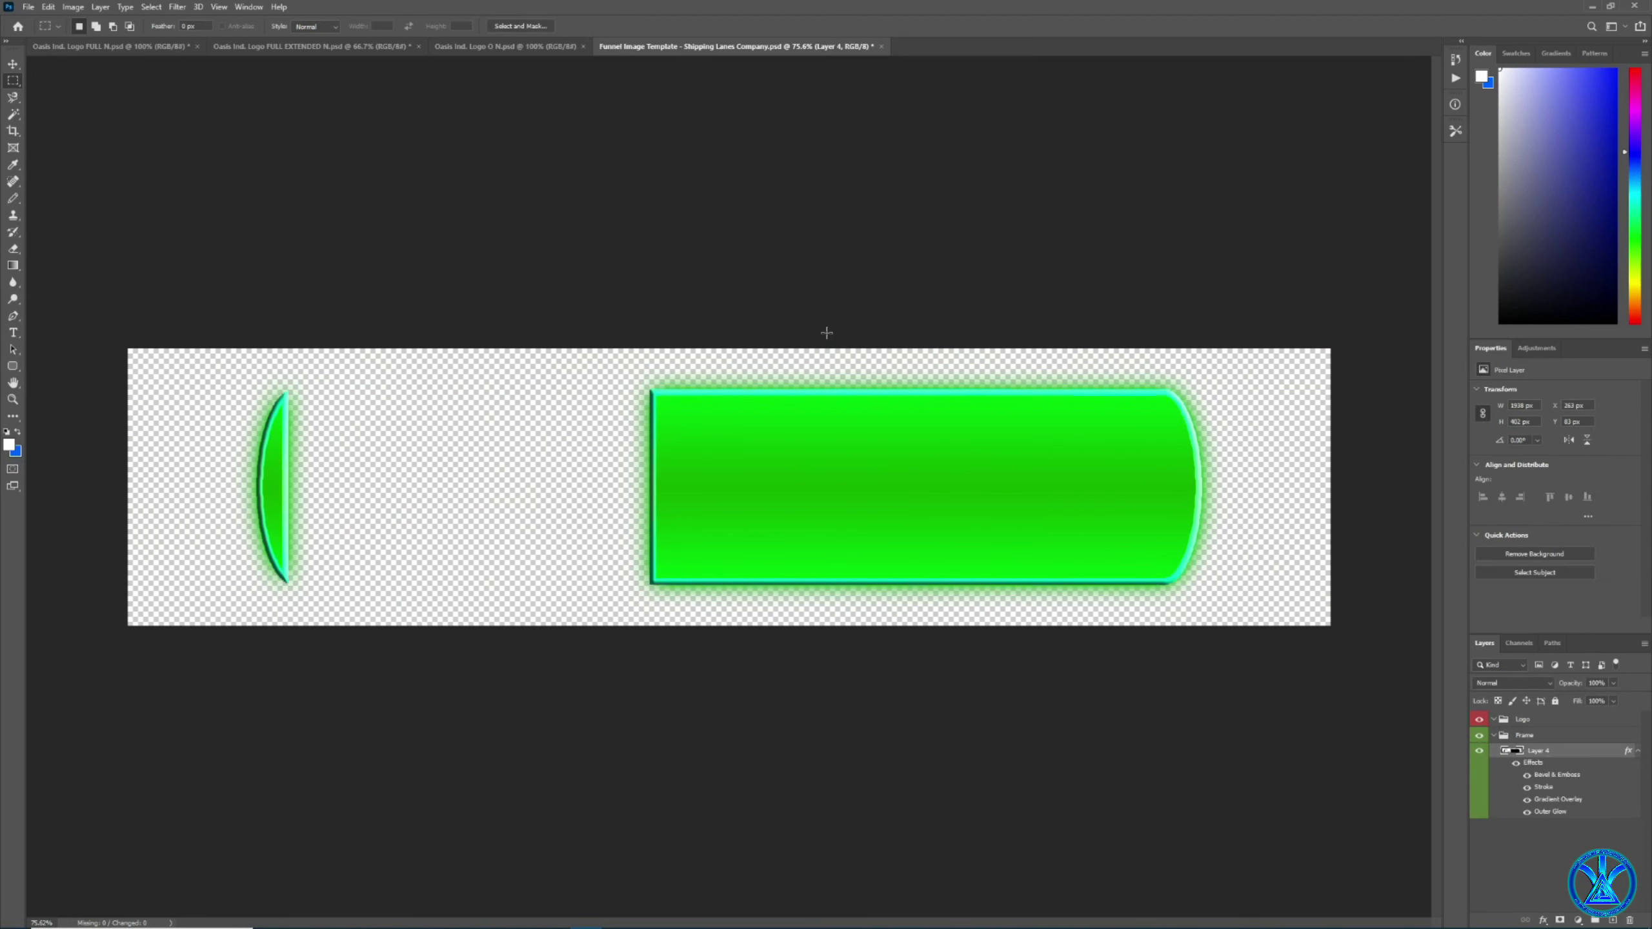
# Remove a further section about 590 px wide from the left side of the frame's large remaining piece, and deselect.
pyautogui.moveTo(652, 341); pyautogui.dragTo(939, 634)
pyautogui.press('Delete')
pyautogui.hotkey('ctrl', 'd')
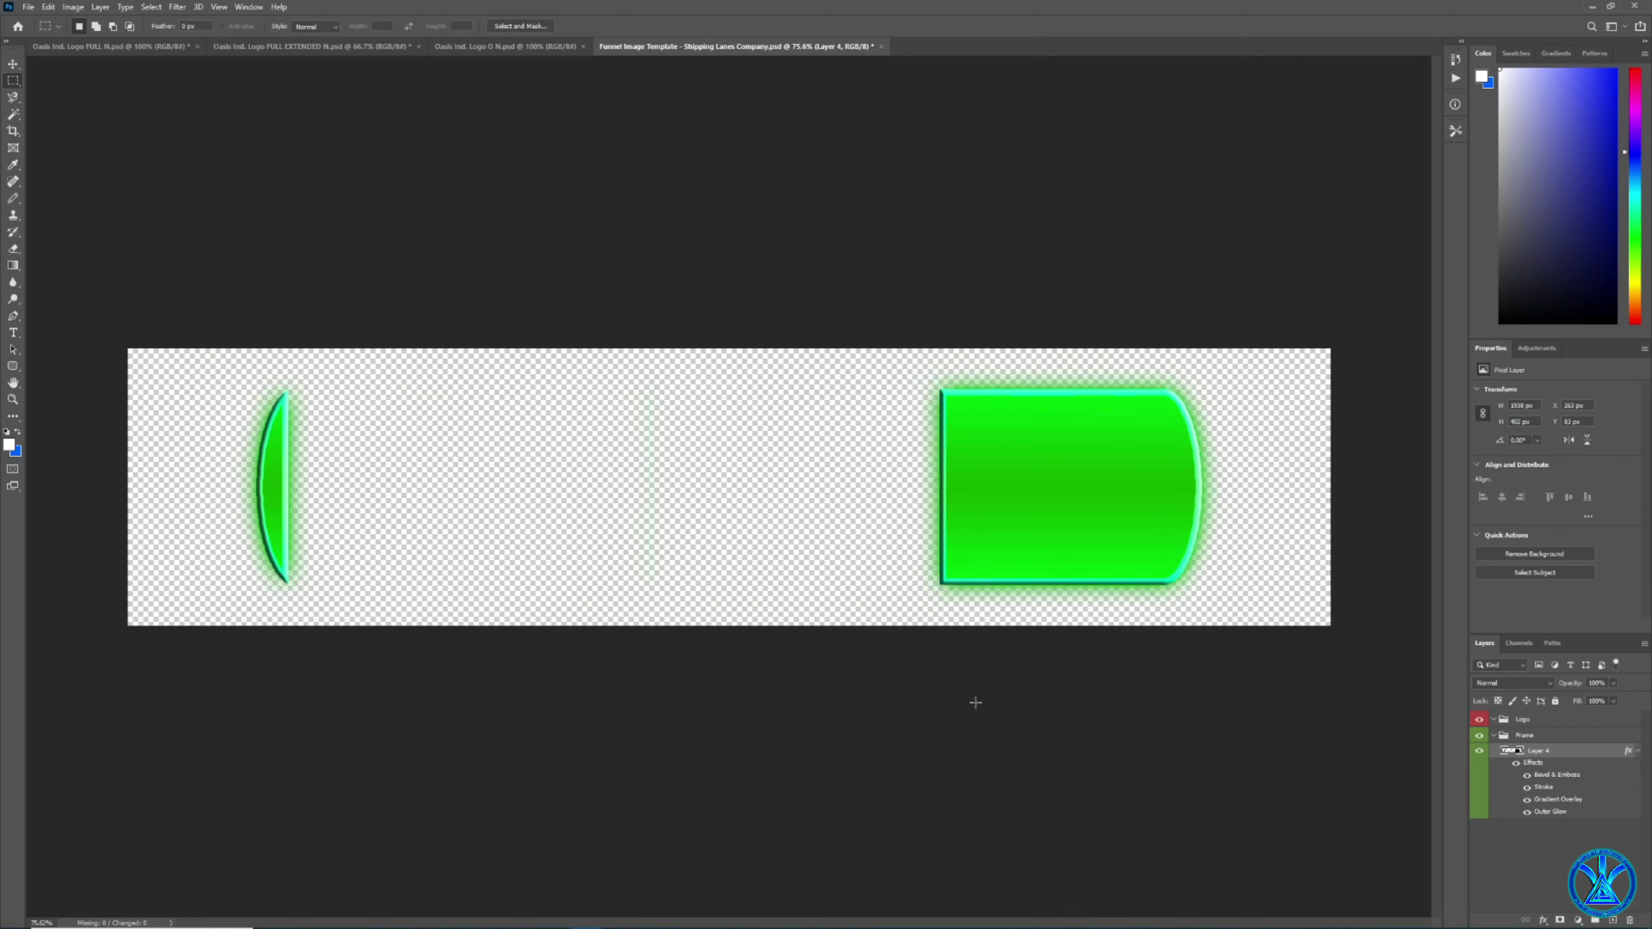
# Try trimming another strip from the left edge of the frame's right-hand piece using a selection about 190 px wide, and deselect.
pyautogui.moveTo(931, 343); pyautogui.dragTo(1019, 653)
pyautogui.press('Delete')
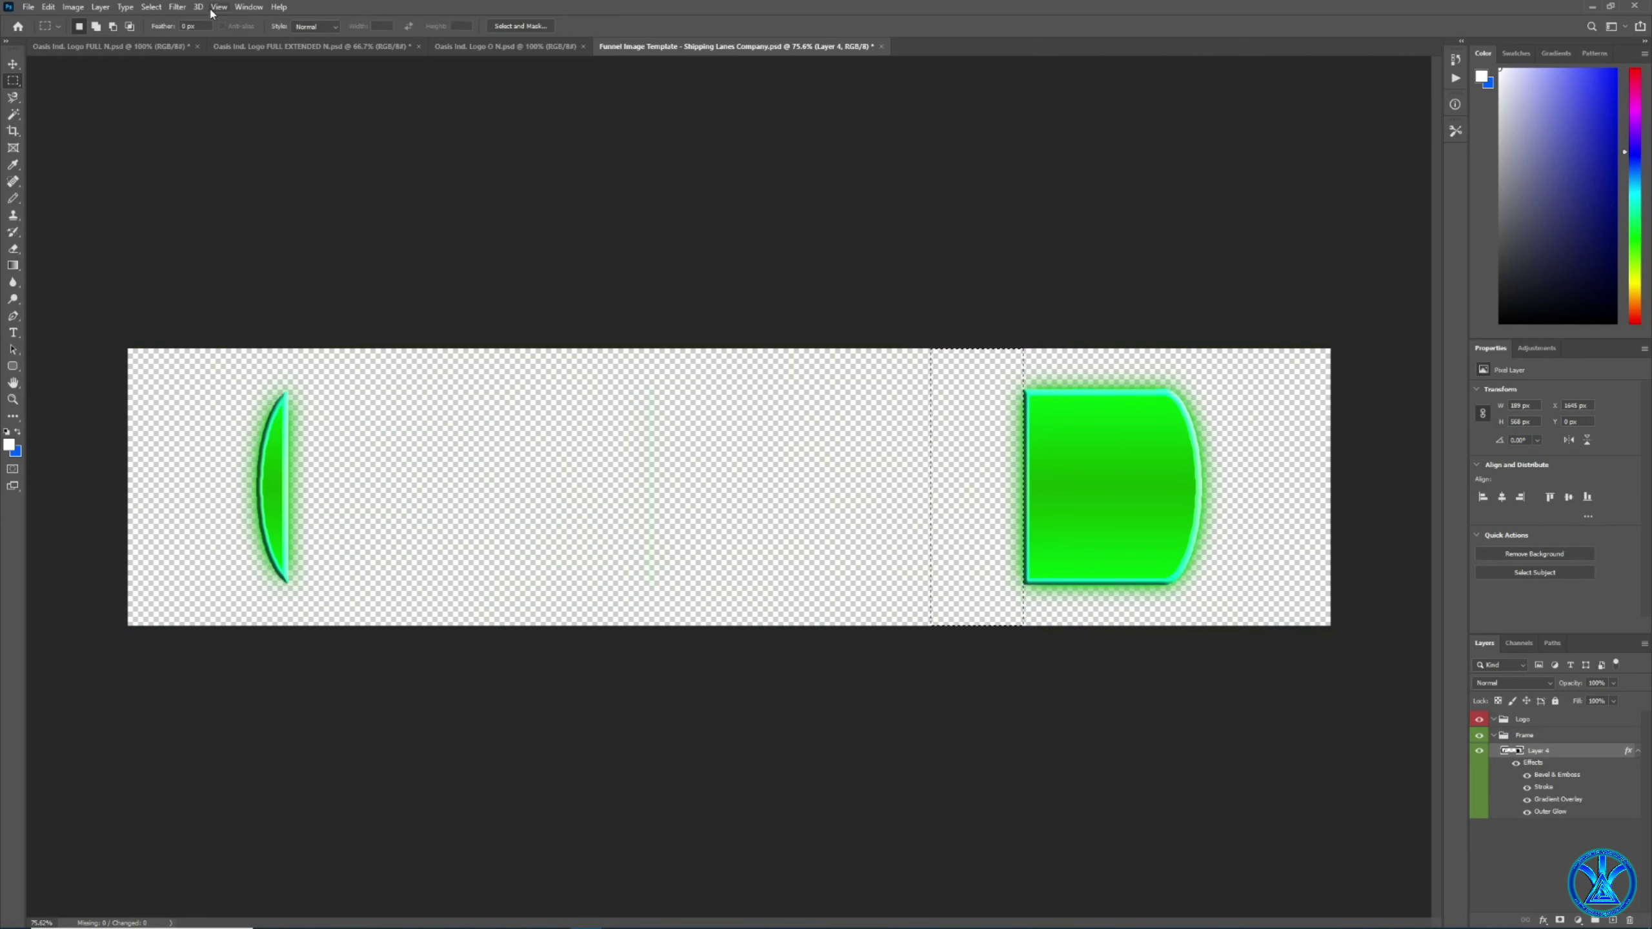
pyautogui.click(151, 6)
pyautogui.click(180, 36)
# Try moving the frame's rounded left end against the straight edge of the right-hand piece to form a short frame, and deselect.
pyautogui.press('v')
pyautogui.press('m')
pyautogui.moveTo(193, 350); pyautogui.dragTo(366, 626)
pyautogui.press('v')
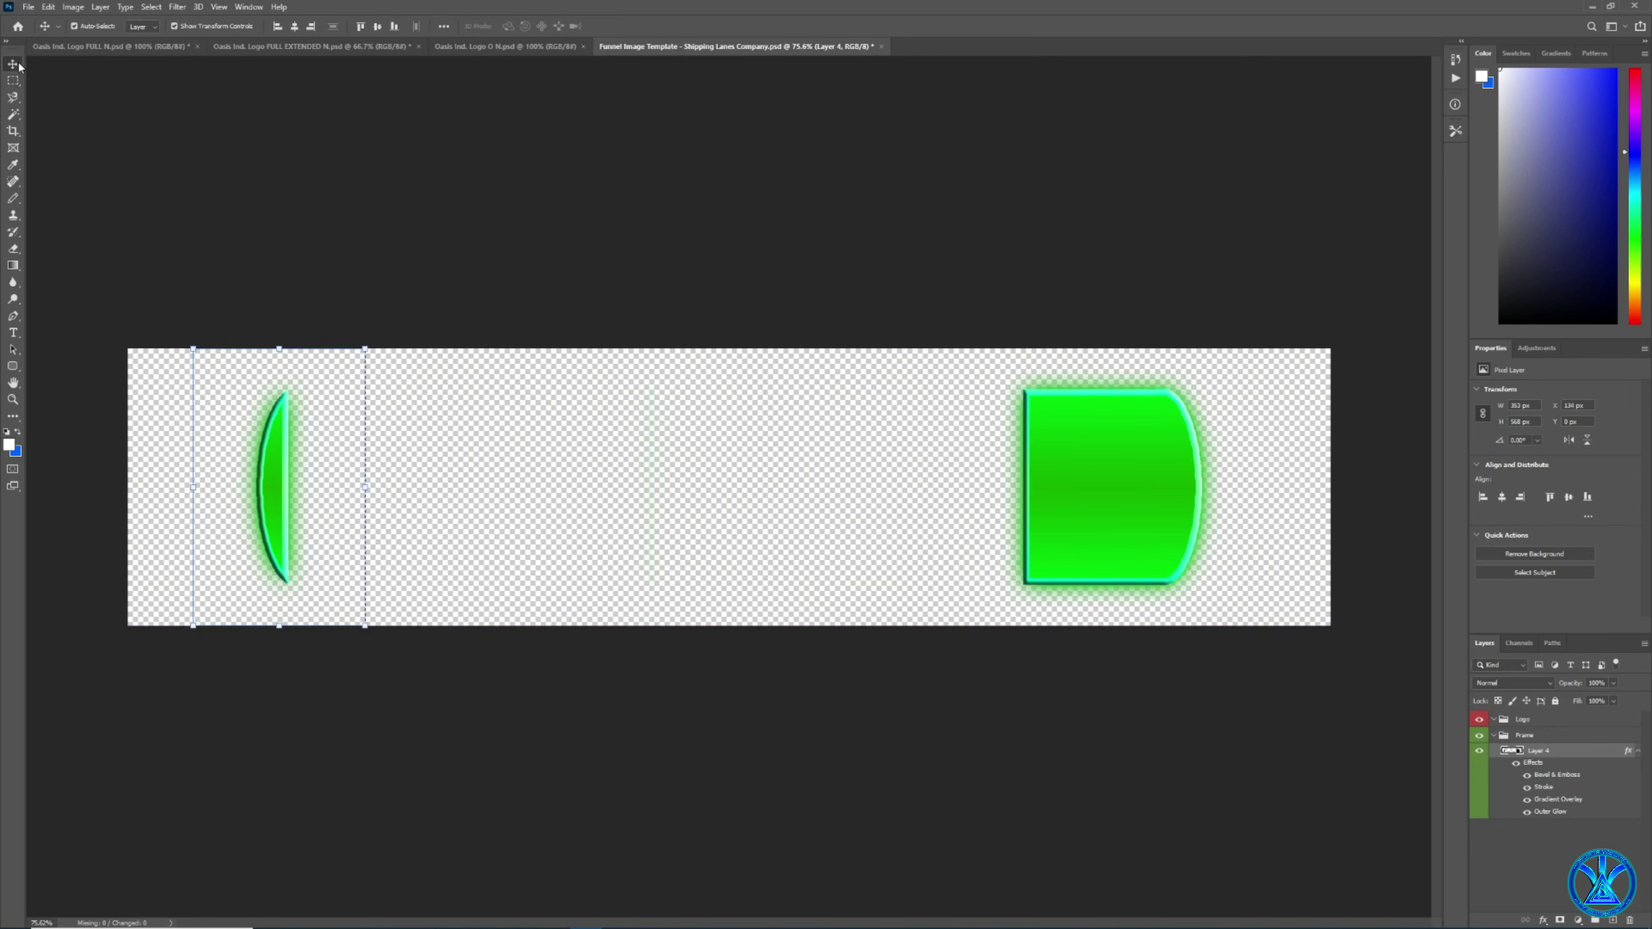
pyautogui.moveTo(344, 485); pyautogui.dragTo(1010, 495)
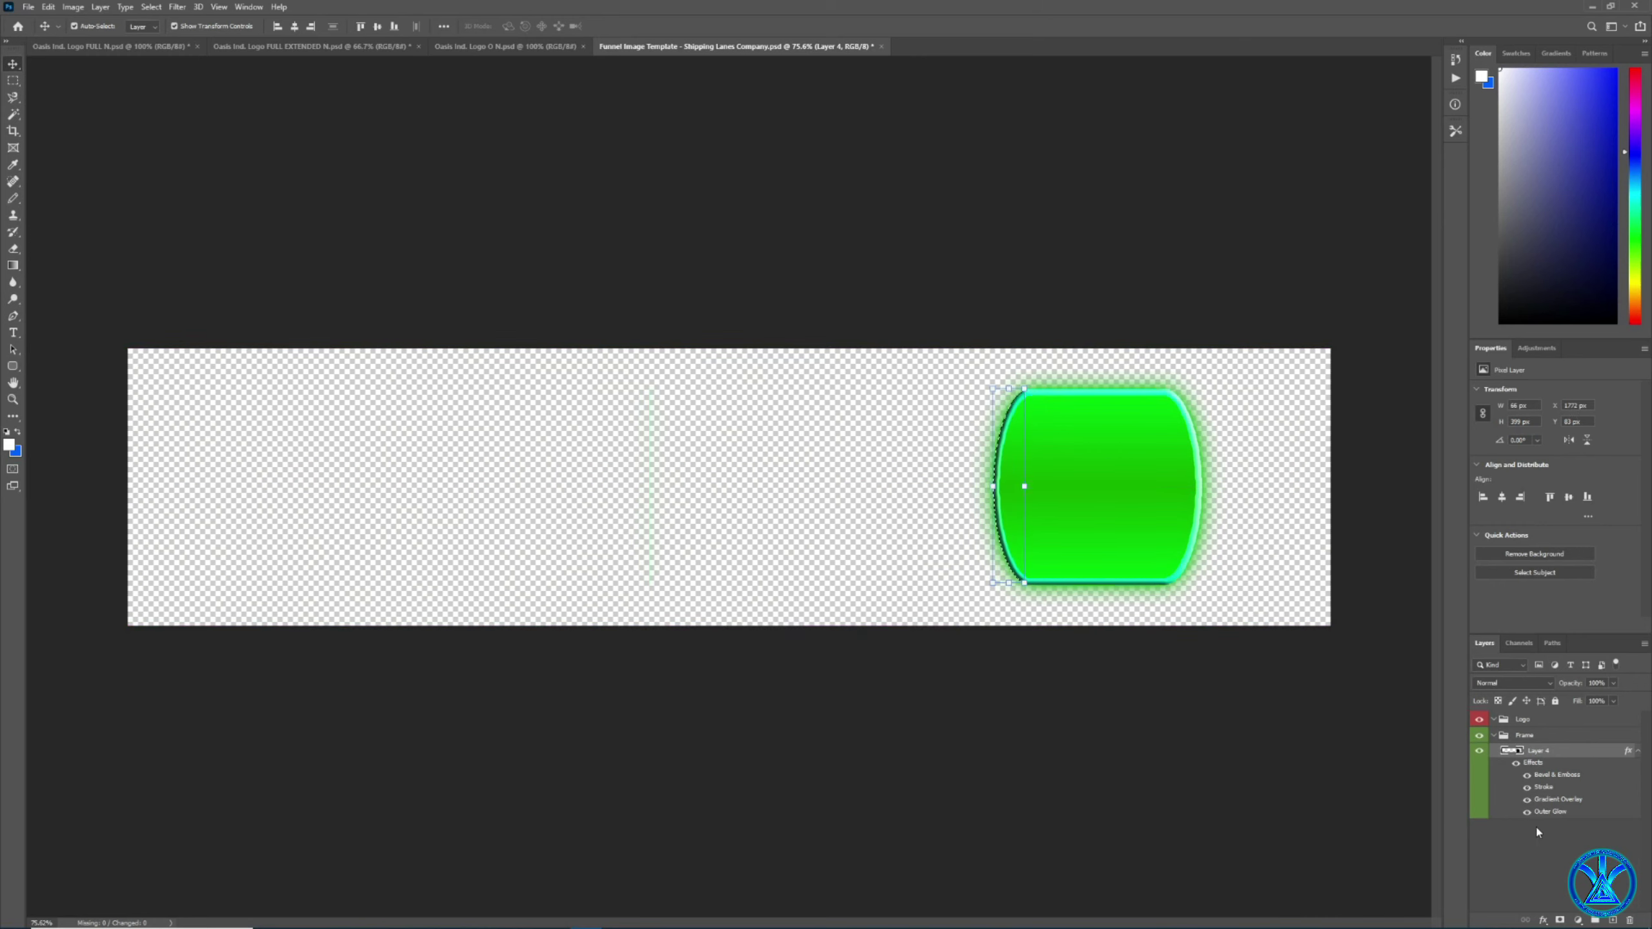
pyautogui.hotkey('alt', 's')
pyautogui.press('d')
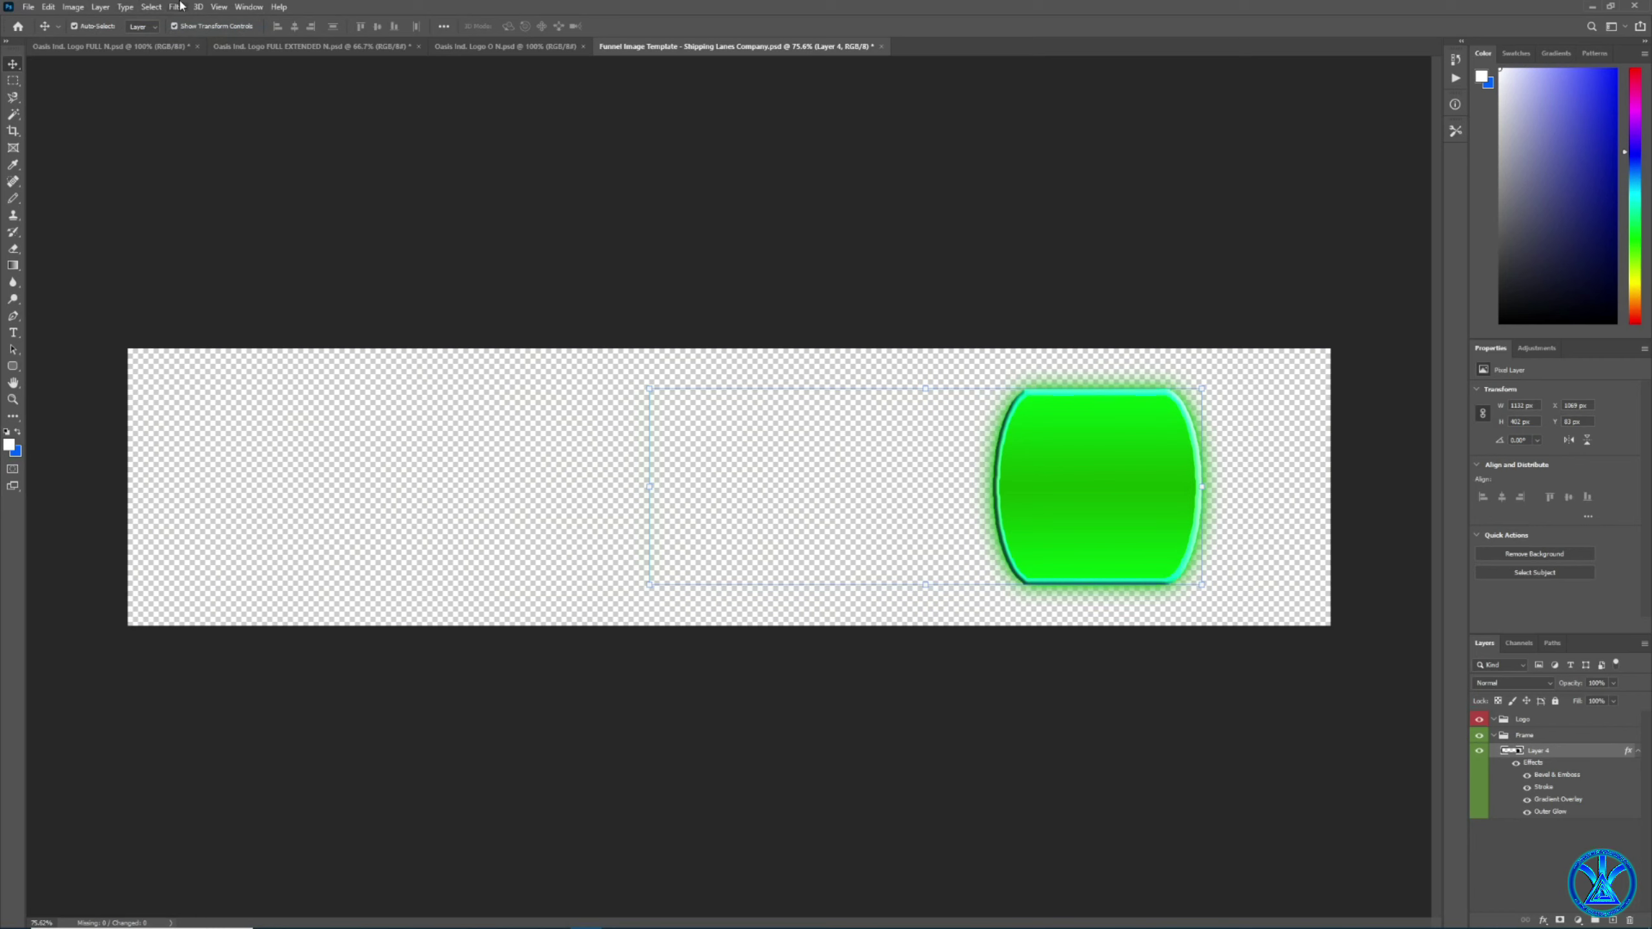
# Undo the move of the rounded end and the last trim of the right-hand piece, and clear the restored selection.
pyautogui.click(151, 7)
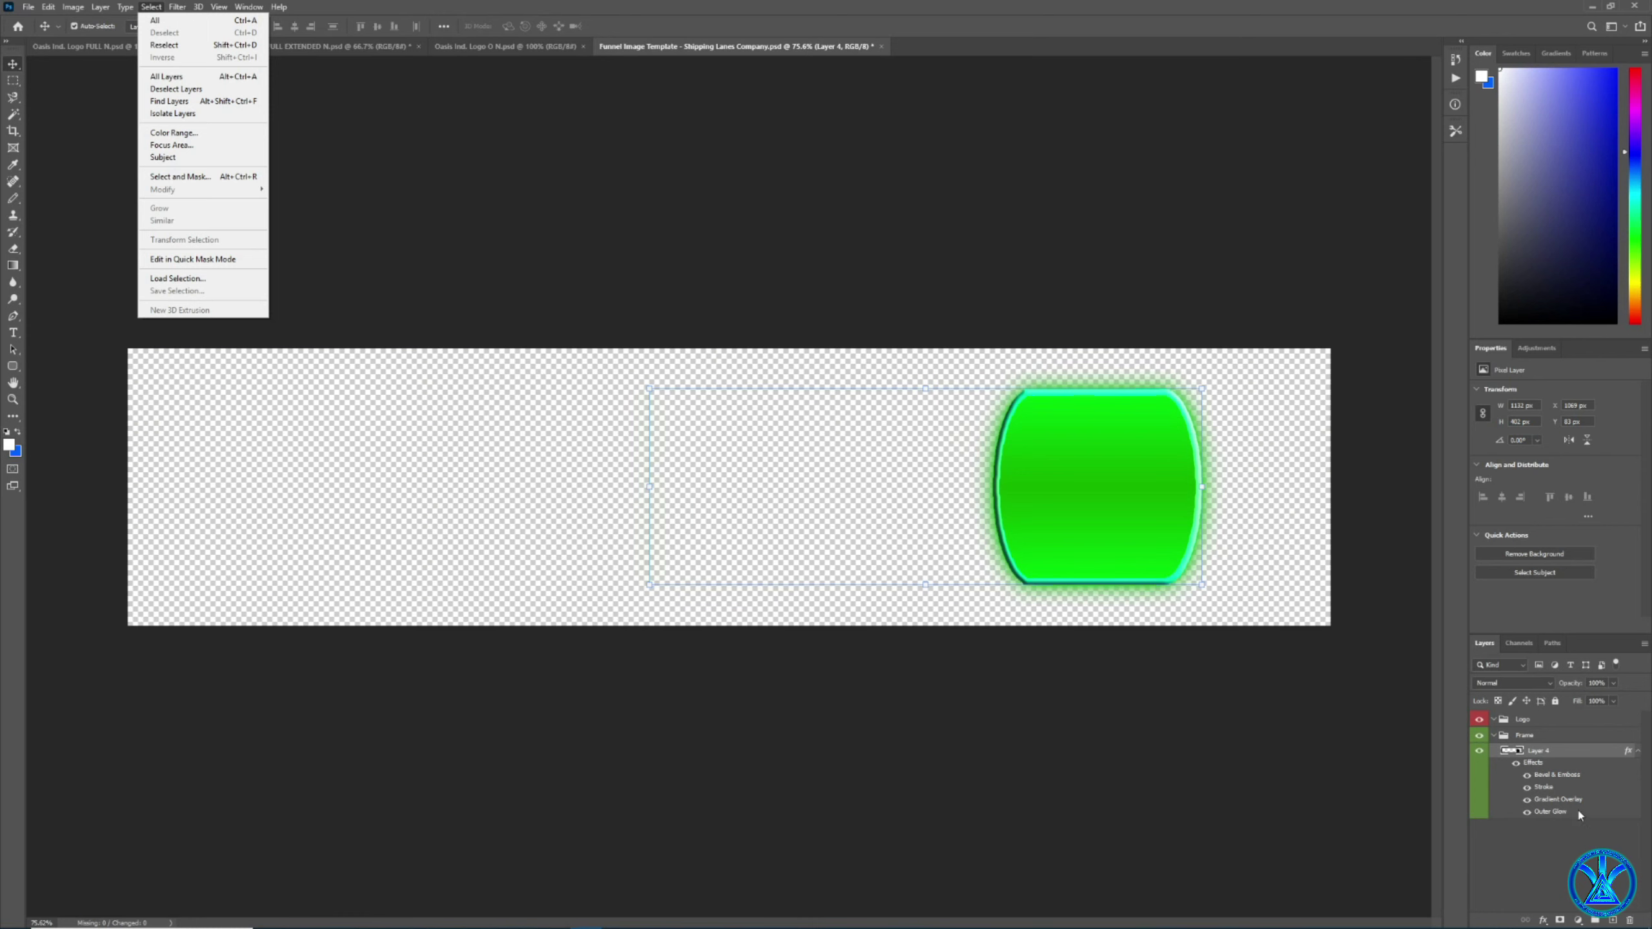
pyautogui.click(1569, 844)
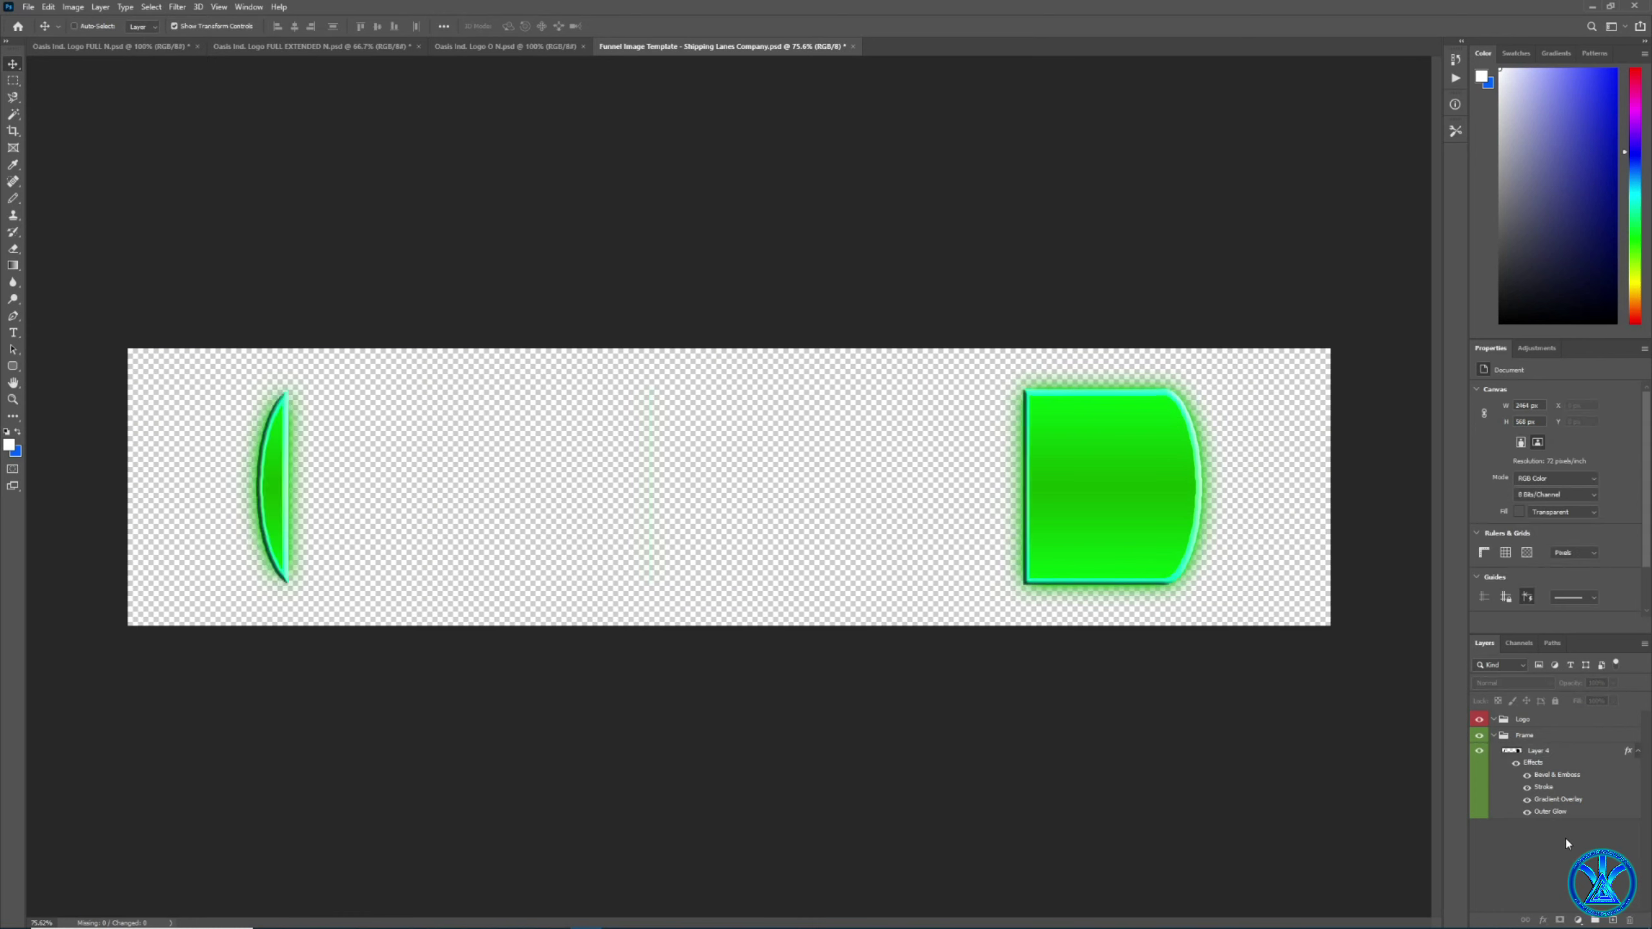
pyautogui.hotkey('ctrl', 'shift', 'd')
pyautogui.hotkey('alt', 'BackSpace')
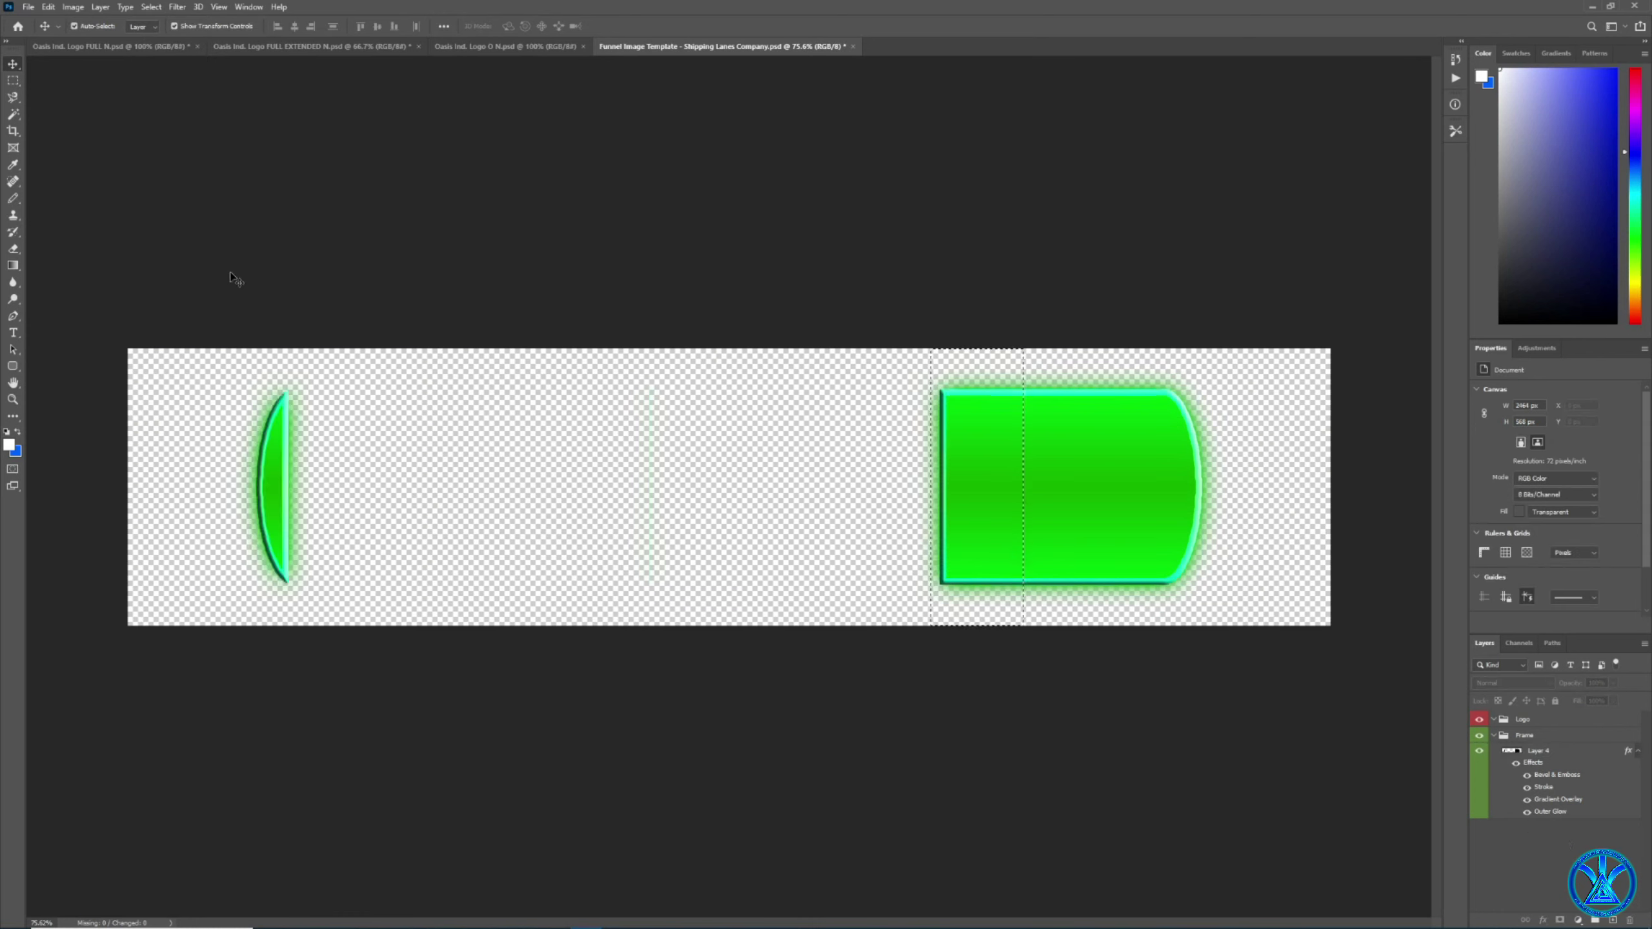
pyautogui.click(151, 6)
pyautogui.click(180, 33)
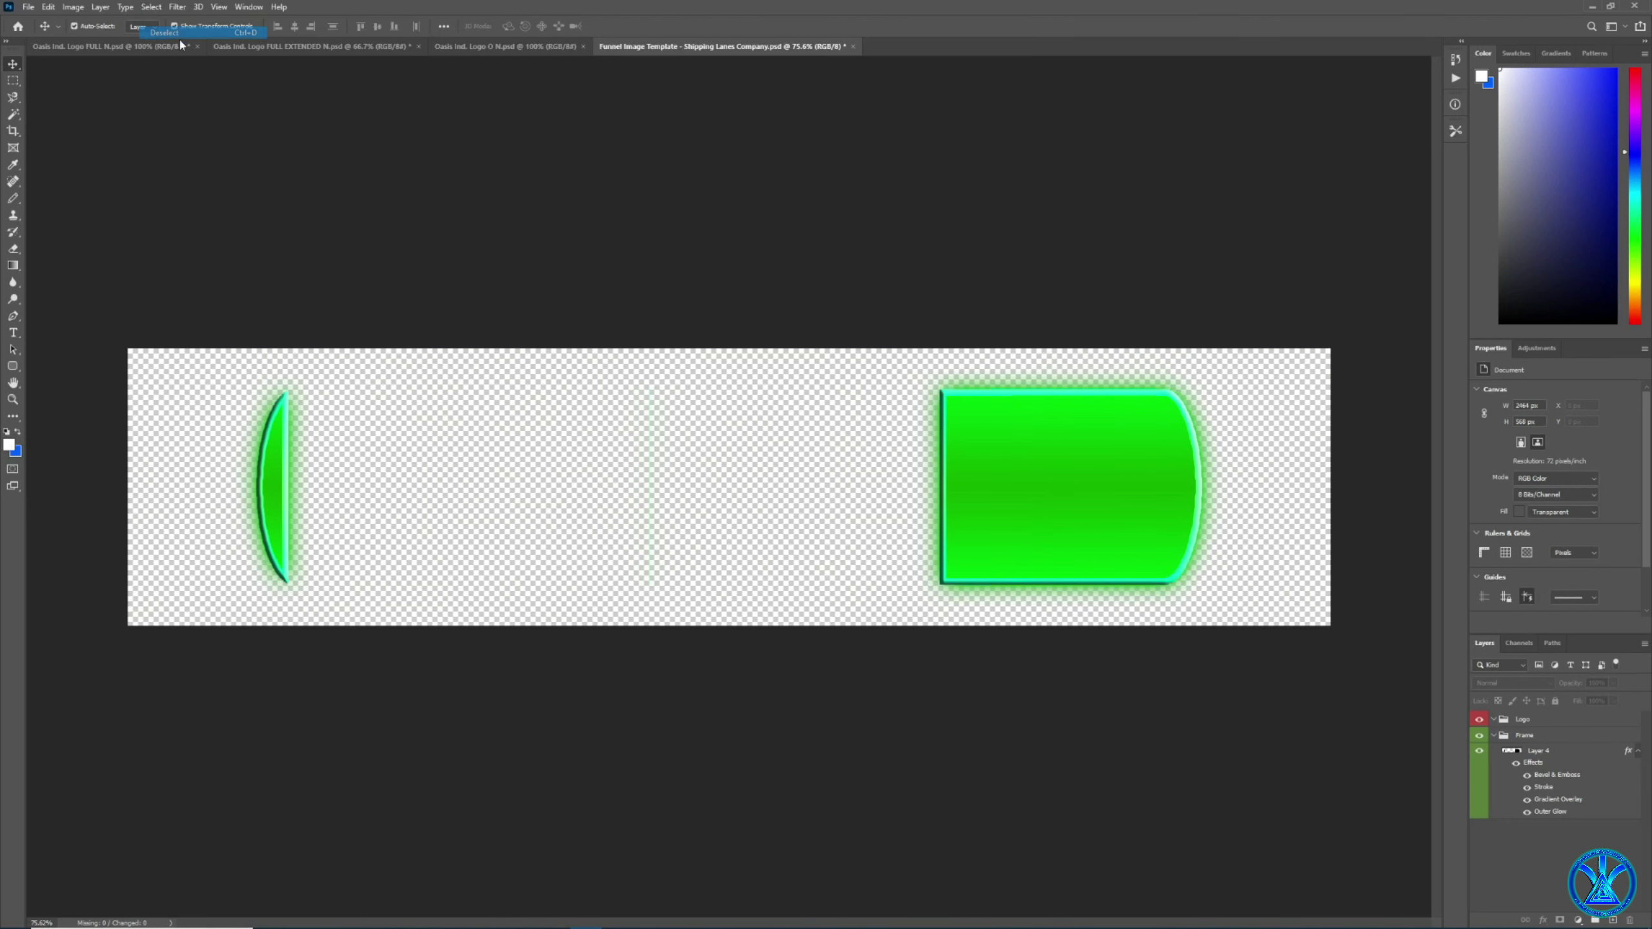
# Open the Nook Inc Leaf Logo 3 image from the Livery Design Images folder and copy it into the funnel template document.
pyautogui.hotkey('alt', 'Tab')
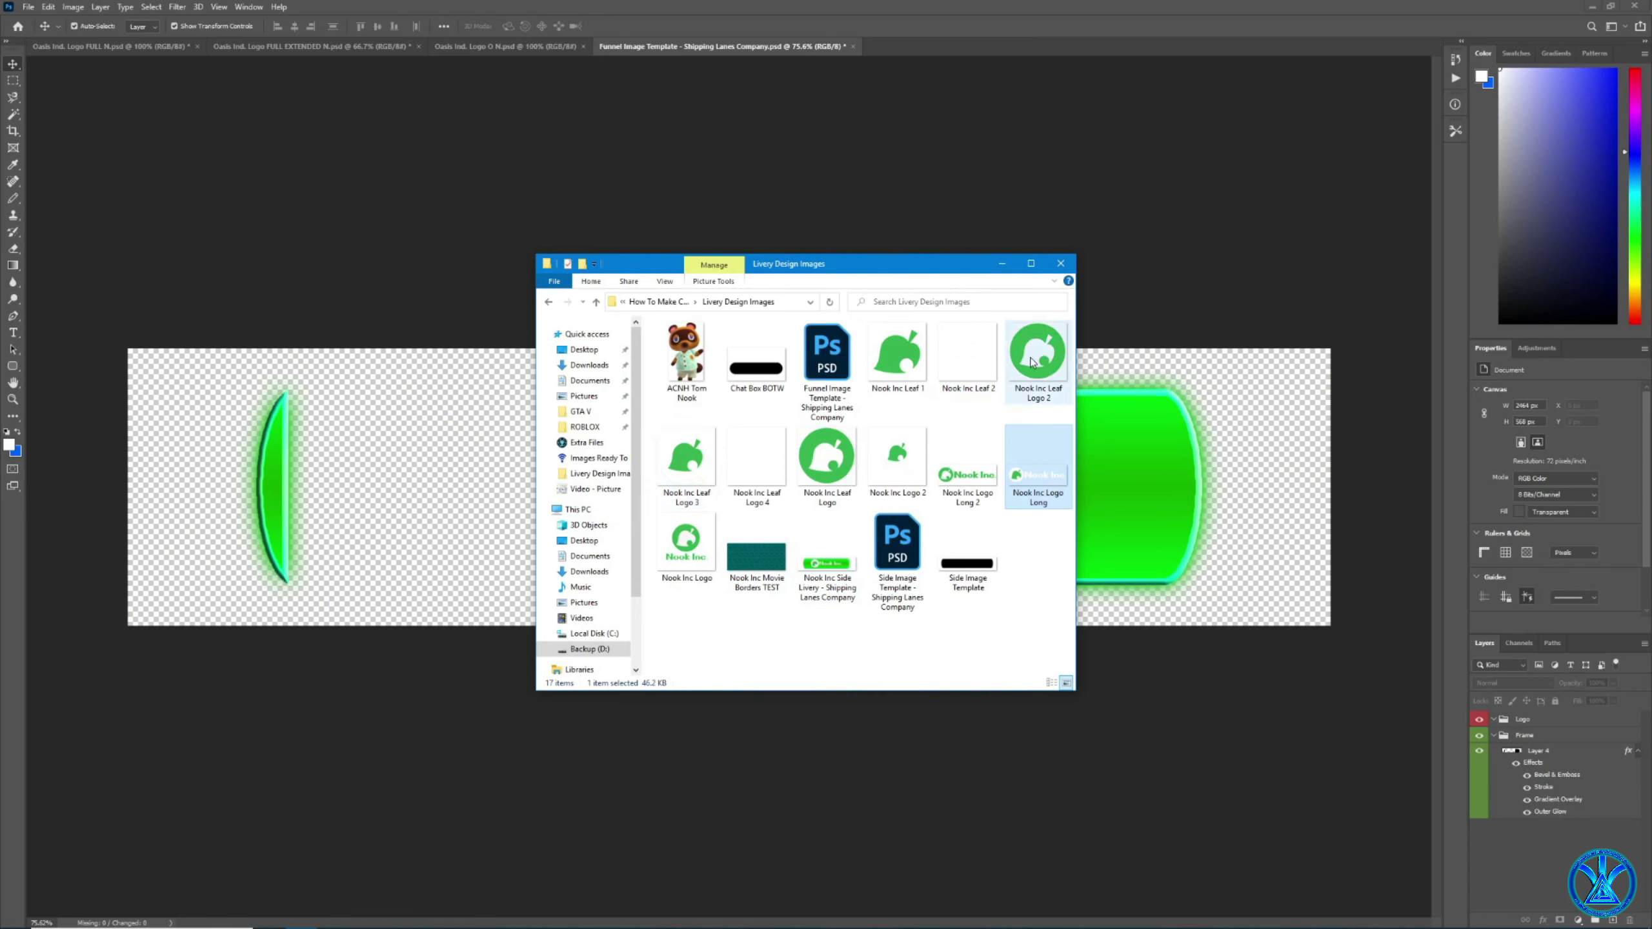
pyautogui.moveTo(700, 473); pyautogui.dragTo(917, 33)
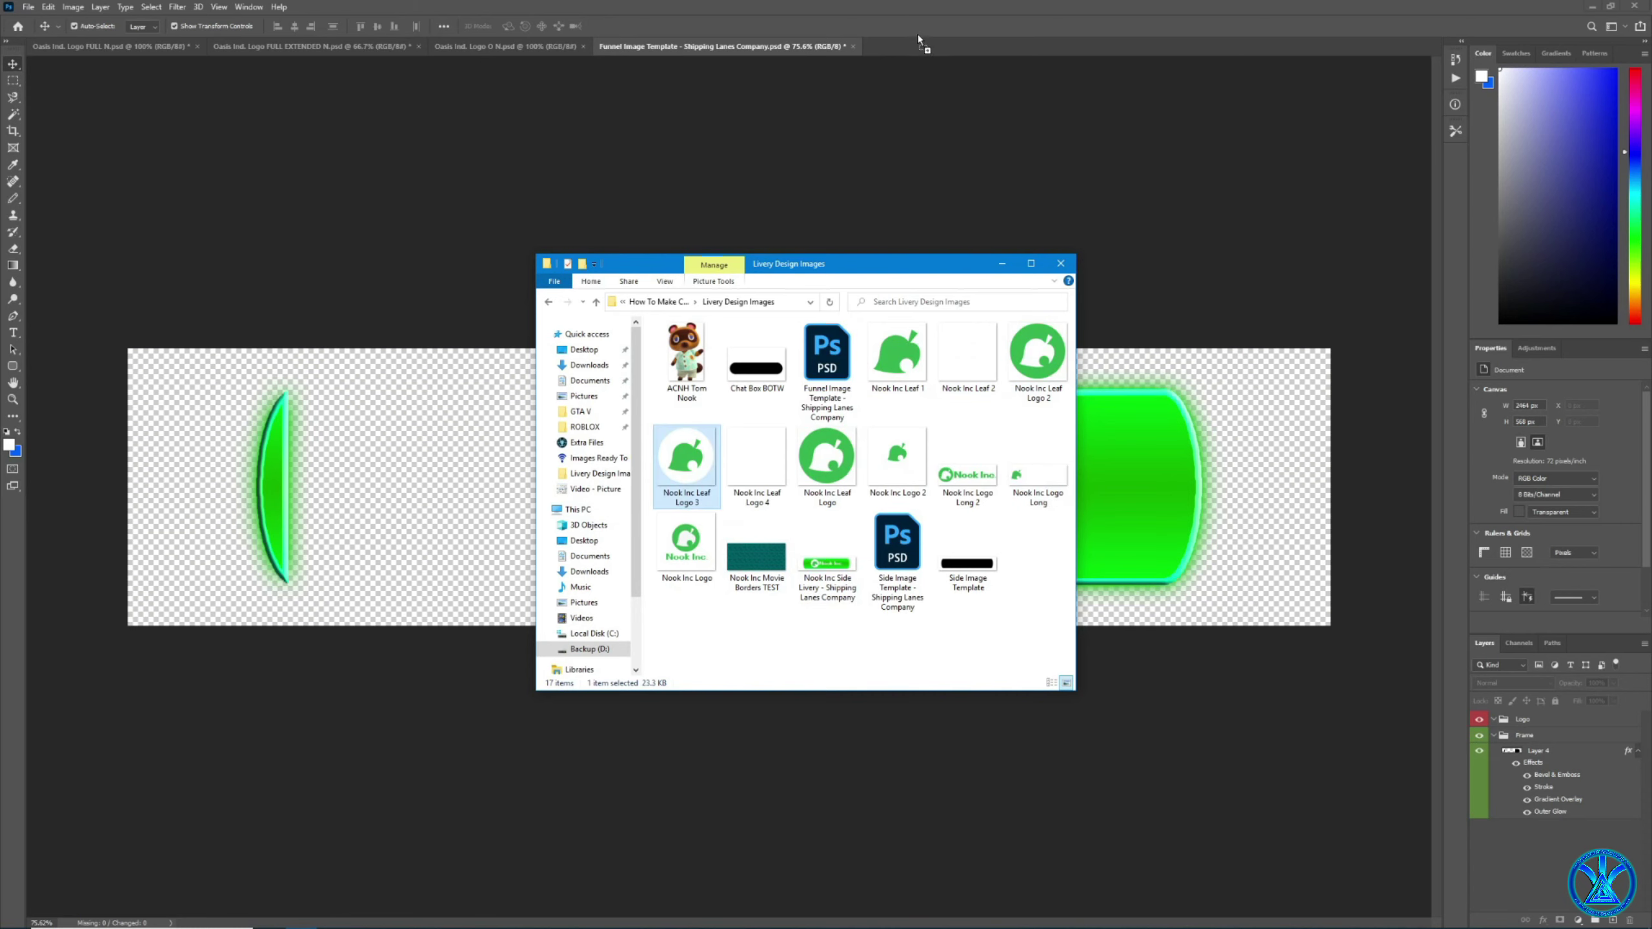
pyautogui.click(42, 8)
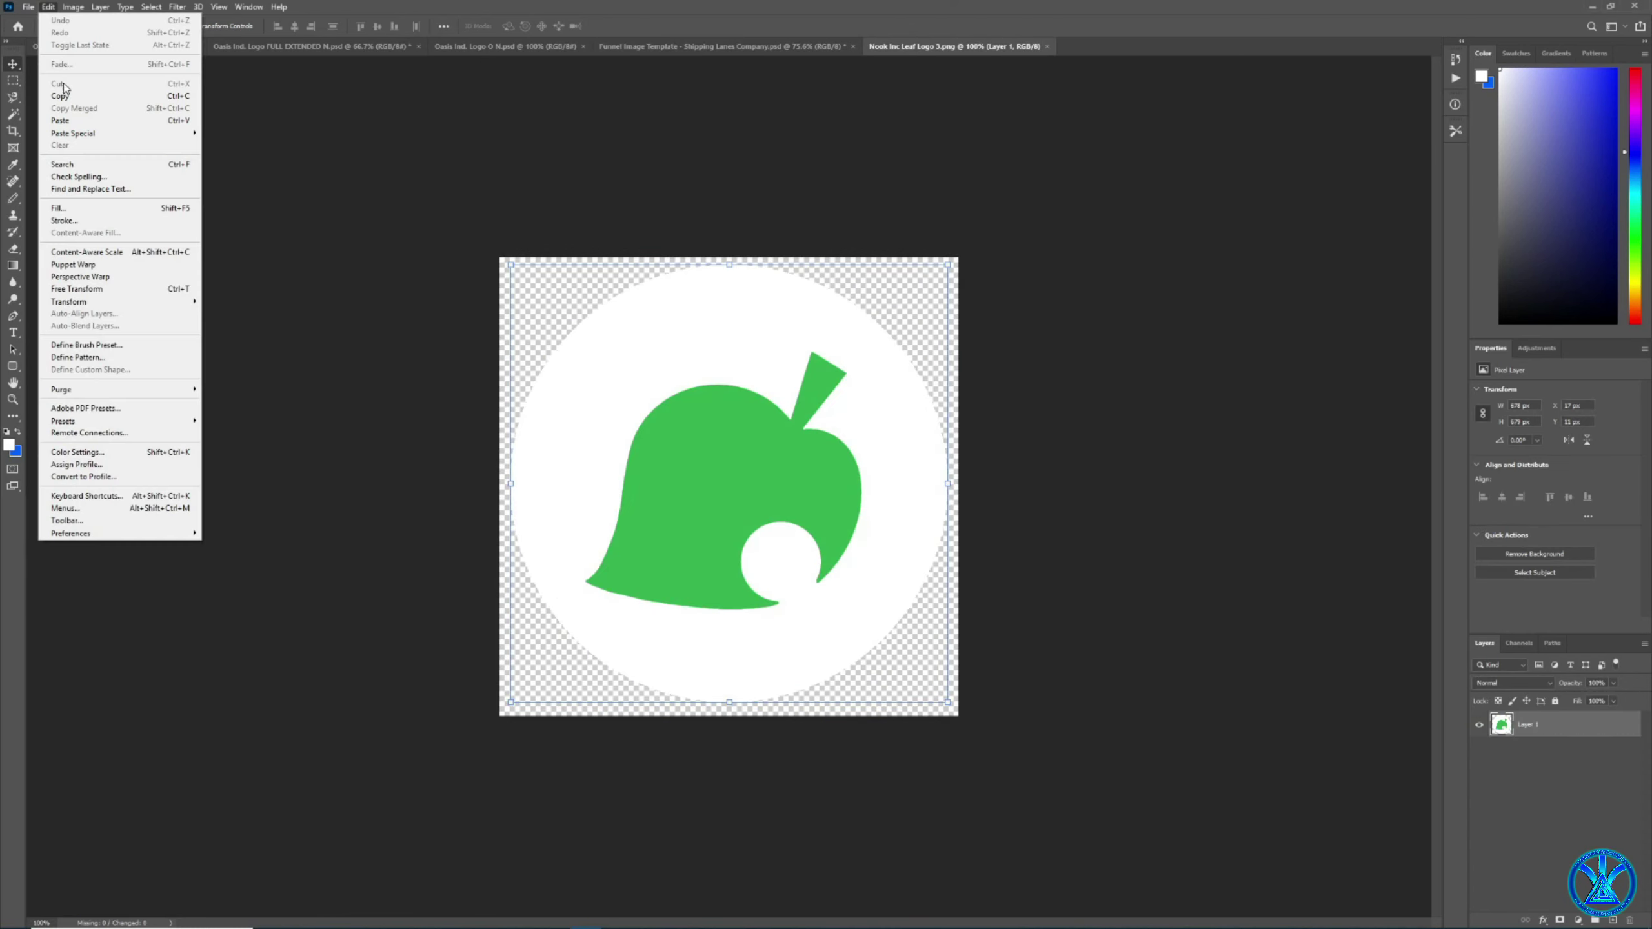
pyautogui.click(110, 88)
pyautogui.click(111, 46)
pyautogui.click(643, 56)
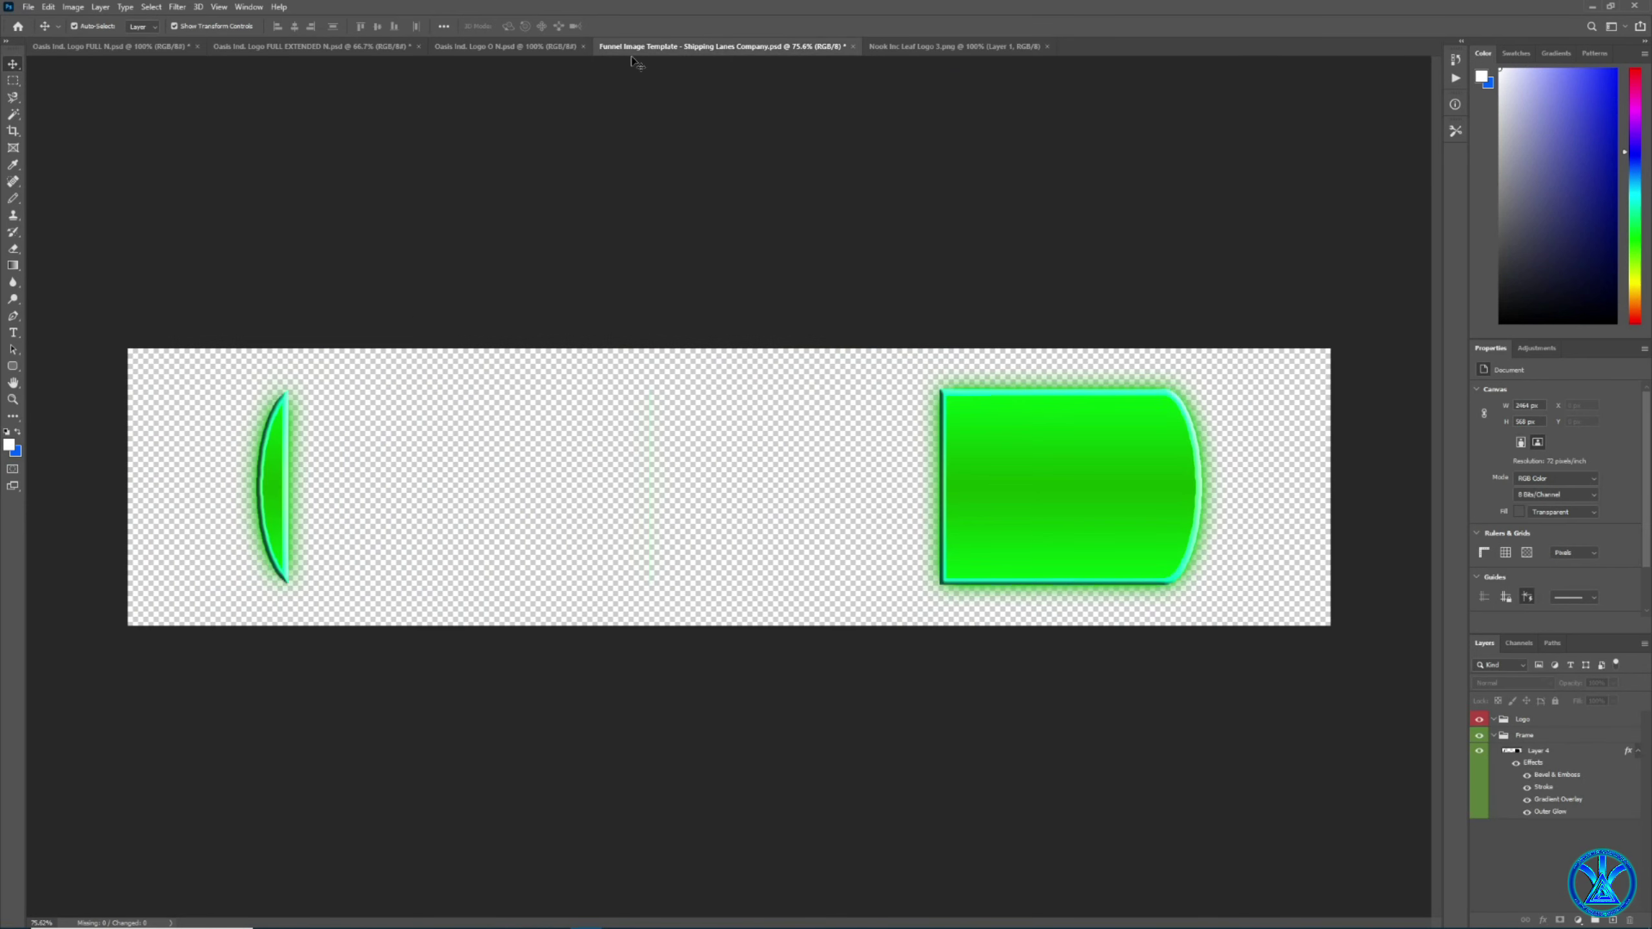
pyautogui.click(47, 7)
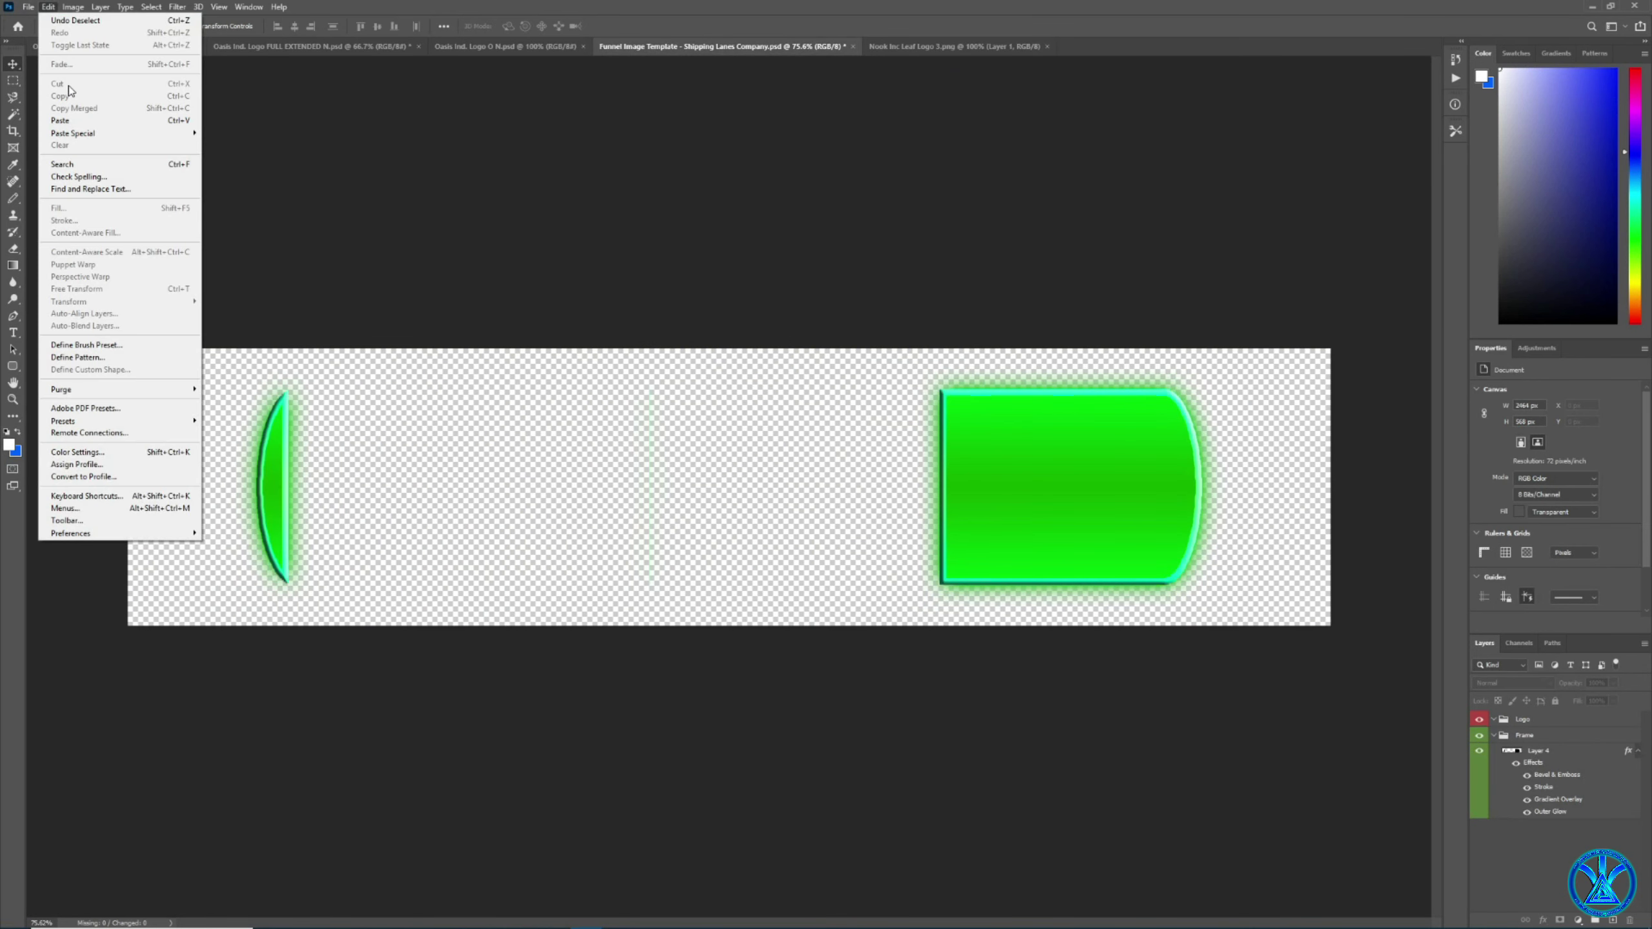
pyautogui.click(79, 122)
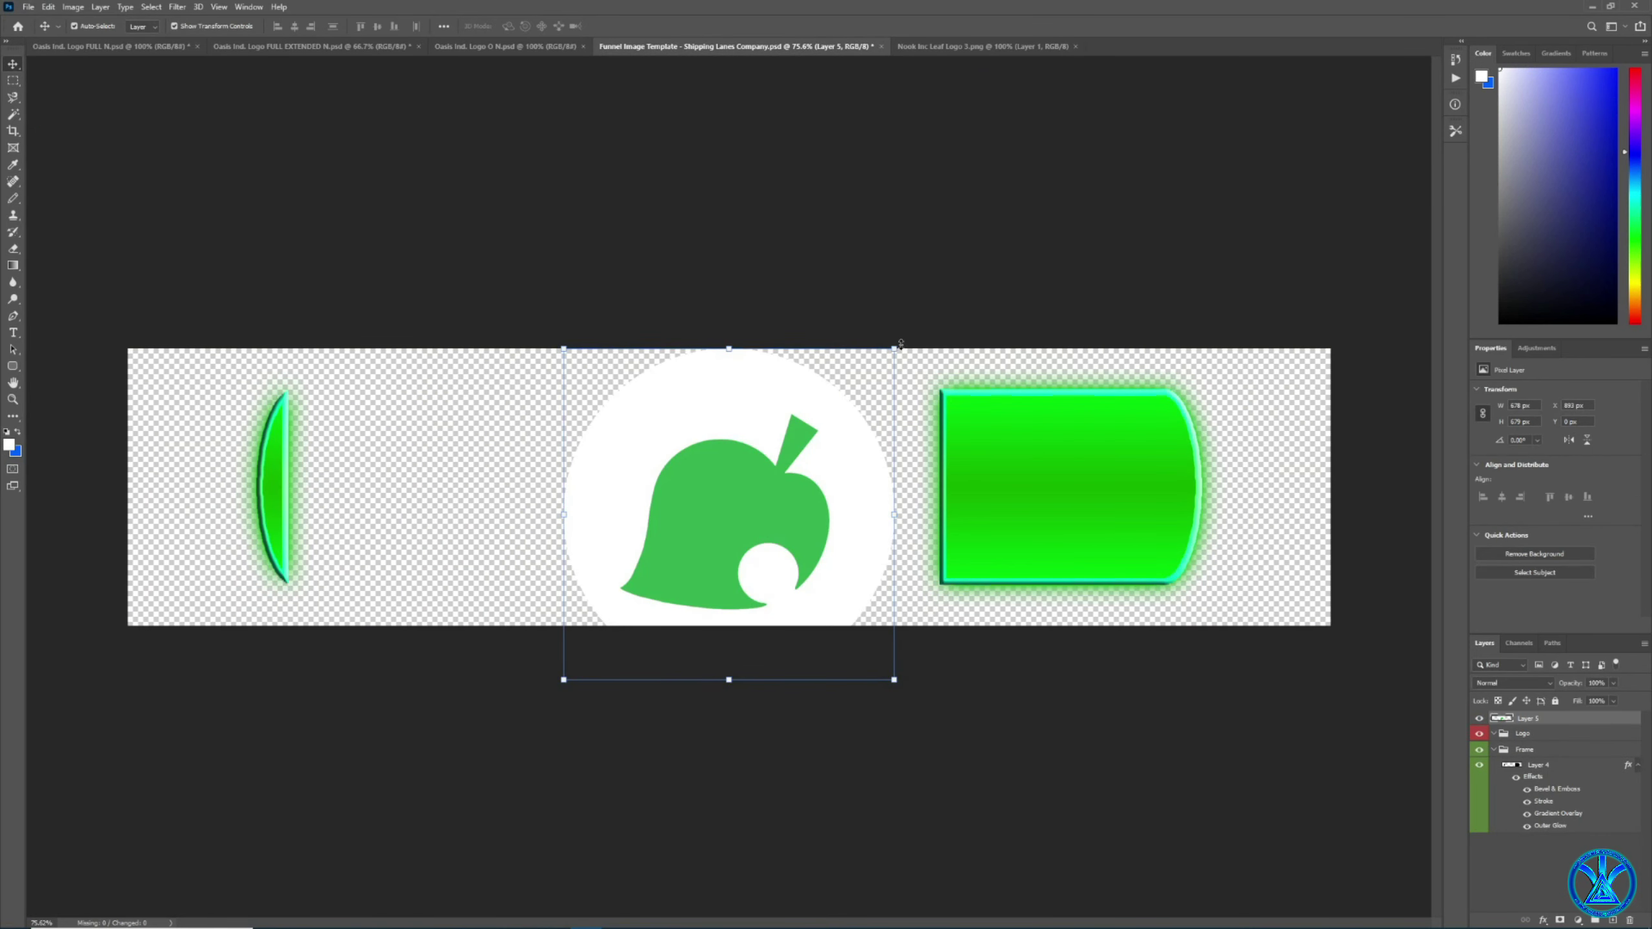
# Scale the pasted leaf logo to about 344 px square and place it on the frame's right-hand piece.
pyautogui.moveTo(896, 347); pyautogui.dragTo(808, 438)
pyautogui.moveTo(750, 508); pyautogui.dragTo(873, 436)
pyautogui.moveTo(926, 360); pyautogui.dragTo(857, 420)
pyautogui.moveTo(801, 498); pyautogui.dragTo(1098, 469)
pyautogui.moveTo(1157, 394); pyautogui.dragTo(1138, 413)
pyautogui.moveTo(1098, 475); pyautogui.dragTo(1143, 465)
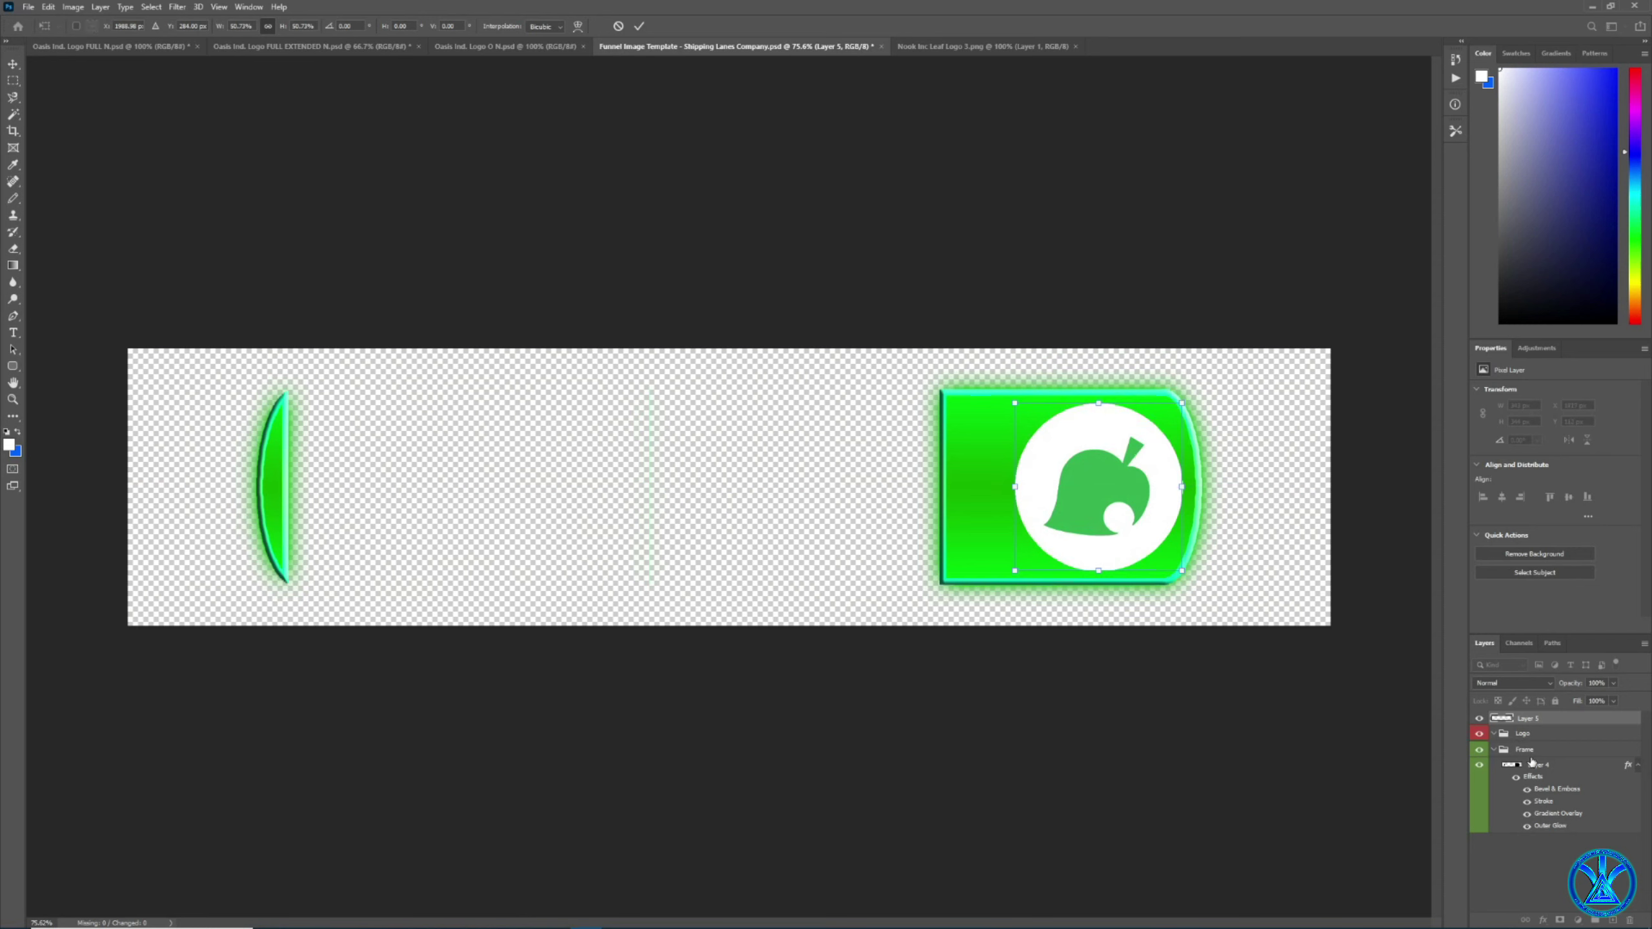
pyautogui.press('Return')
# Add a Bevel & Emboss effect to the leaf logo layer, place it in the Logo group and collapse the group.
pyautogui.click(1543, 920)
pyautogui.click(1561, 774)
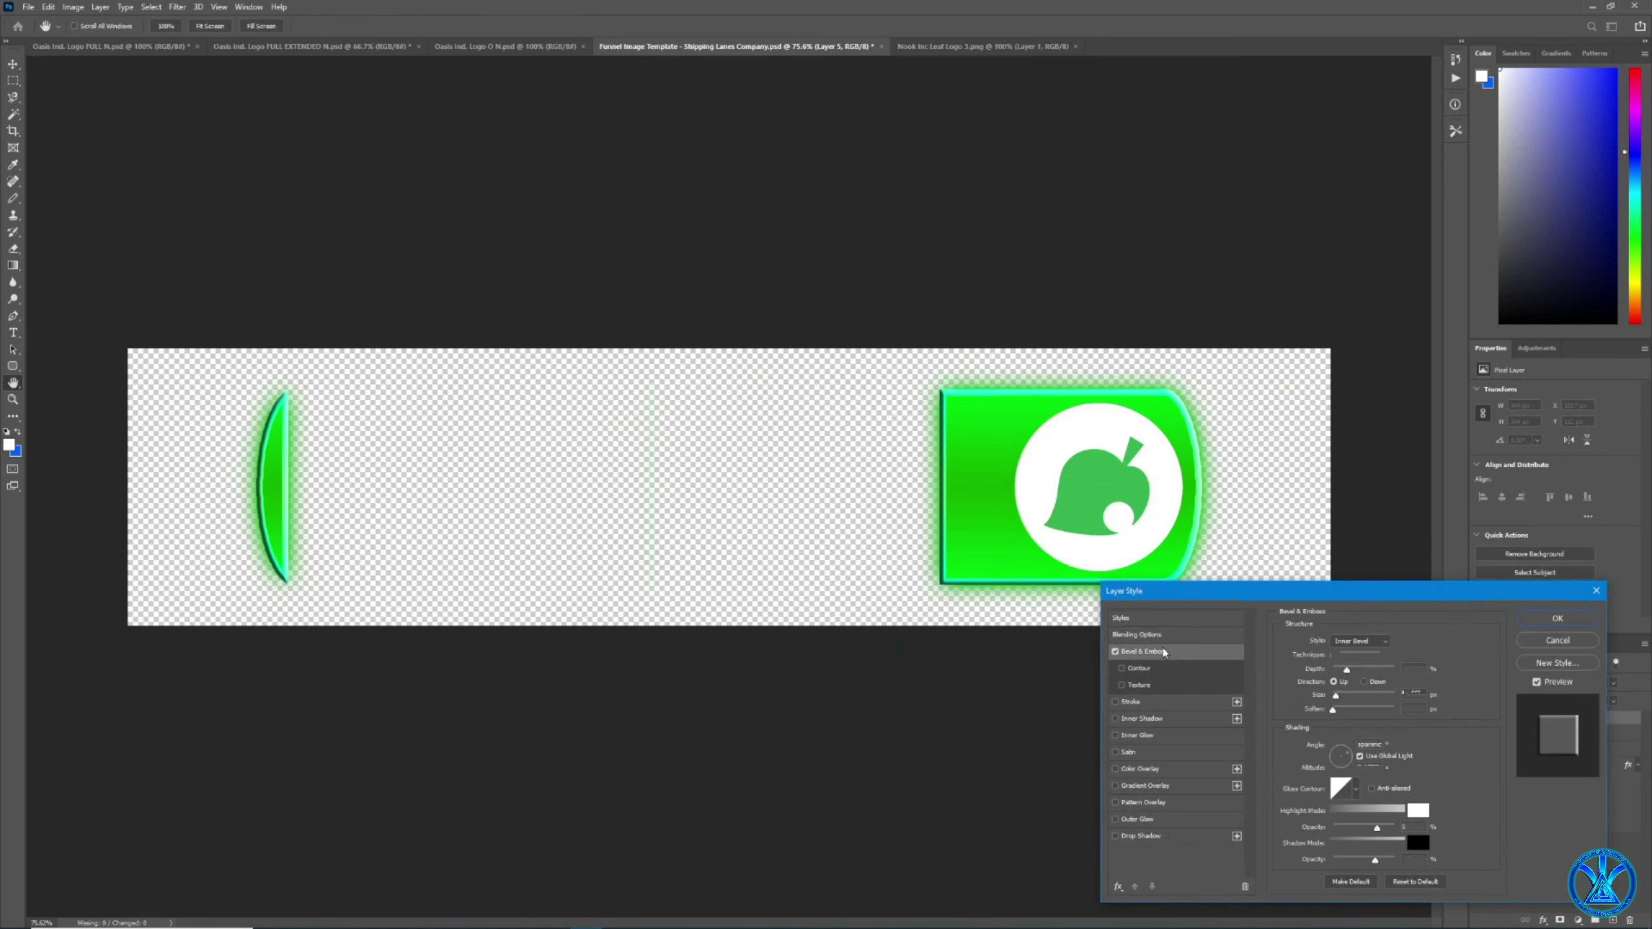
pyautogui.click(1557, 619)
pyautogui.moveTo(1590, 718); pyautogui.dragTo(1587, 763)
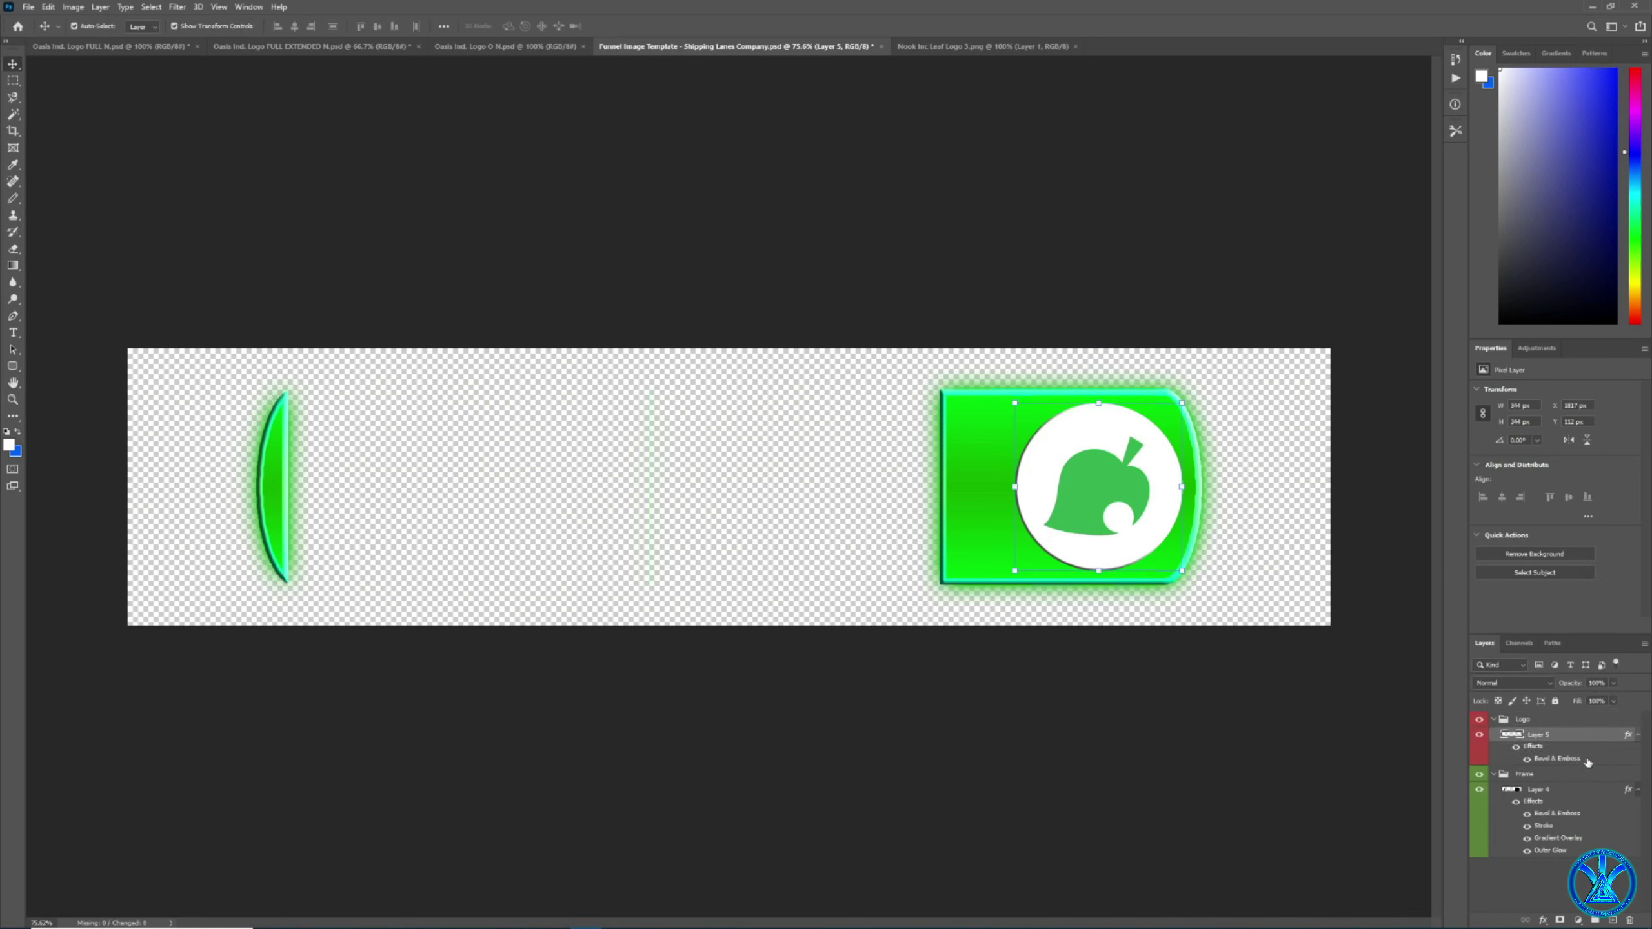
pyautogui.click(1496, 720)
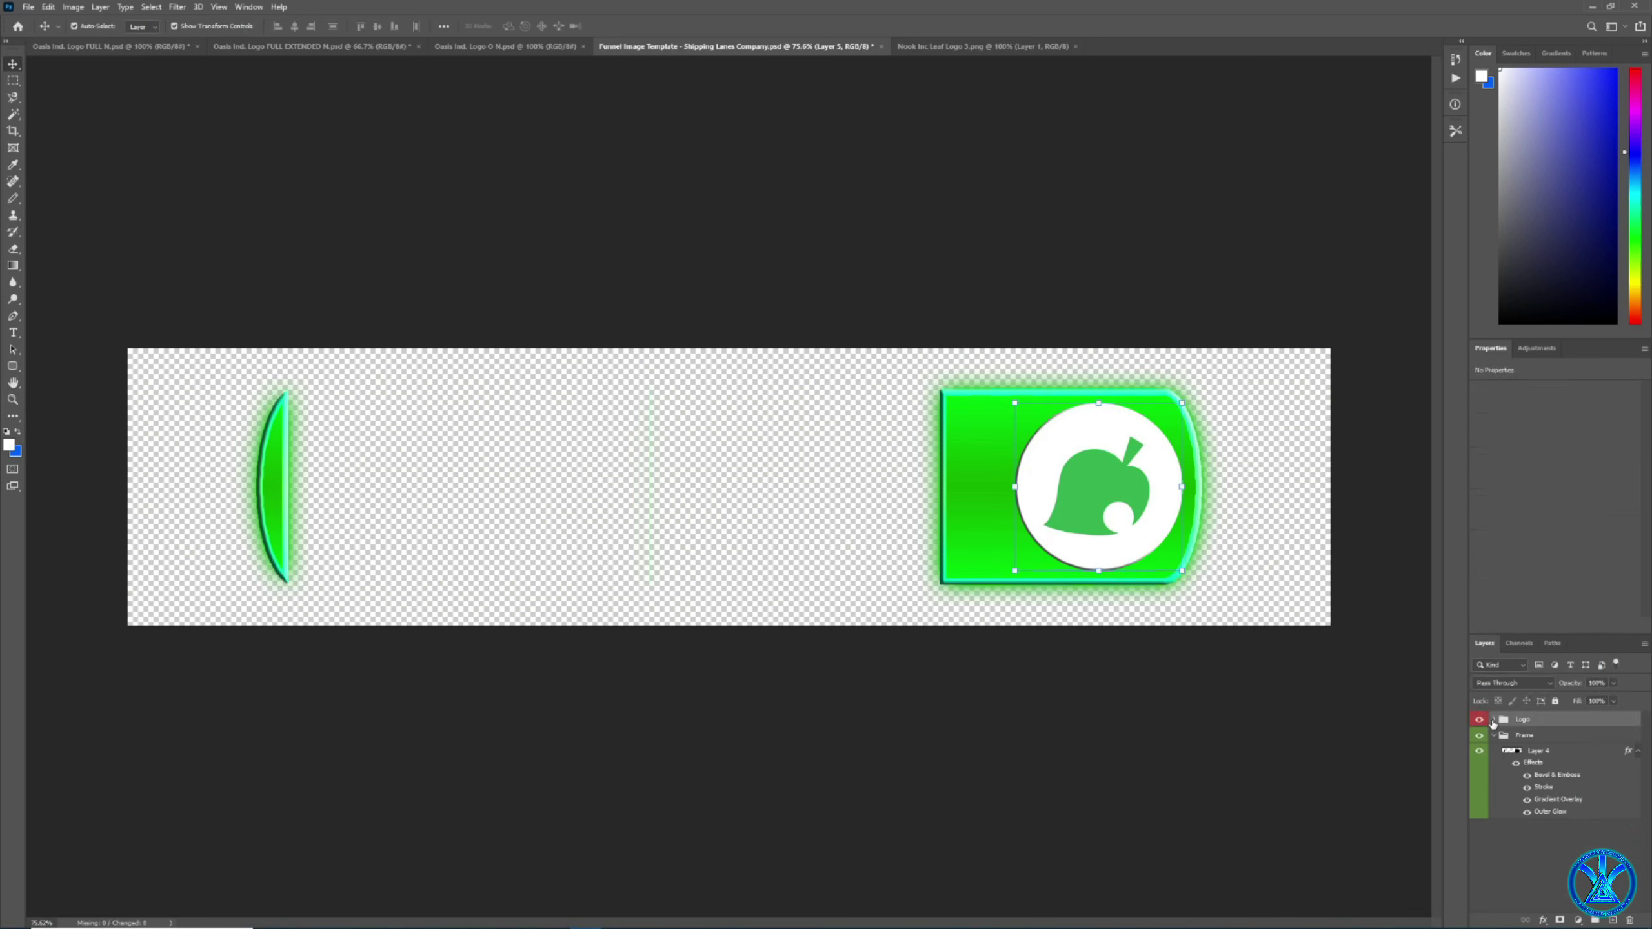
# Trim the left edge of the frame's right-hand piece using a selection about 163 px wide, and deselect.
pyautogui.click(956, 519)
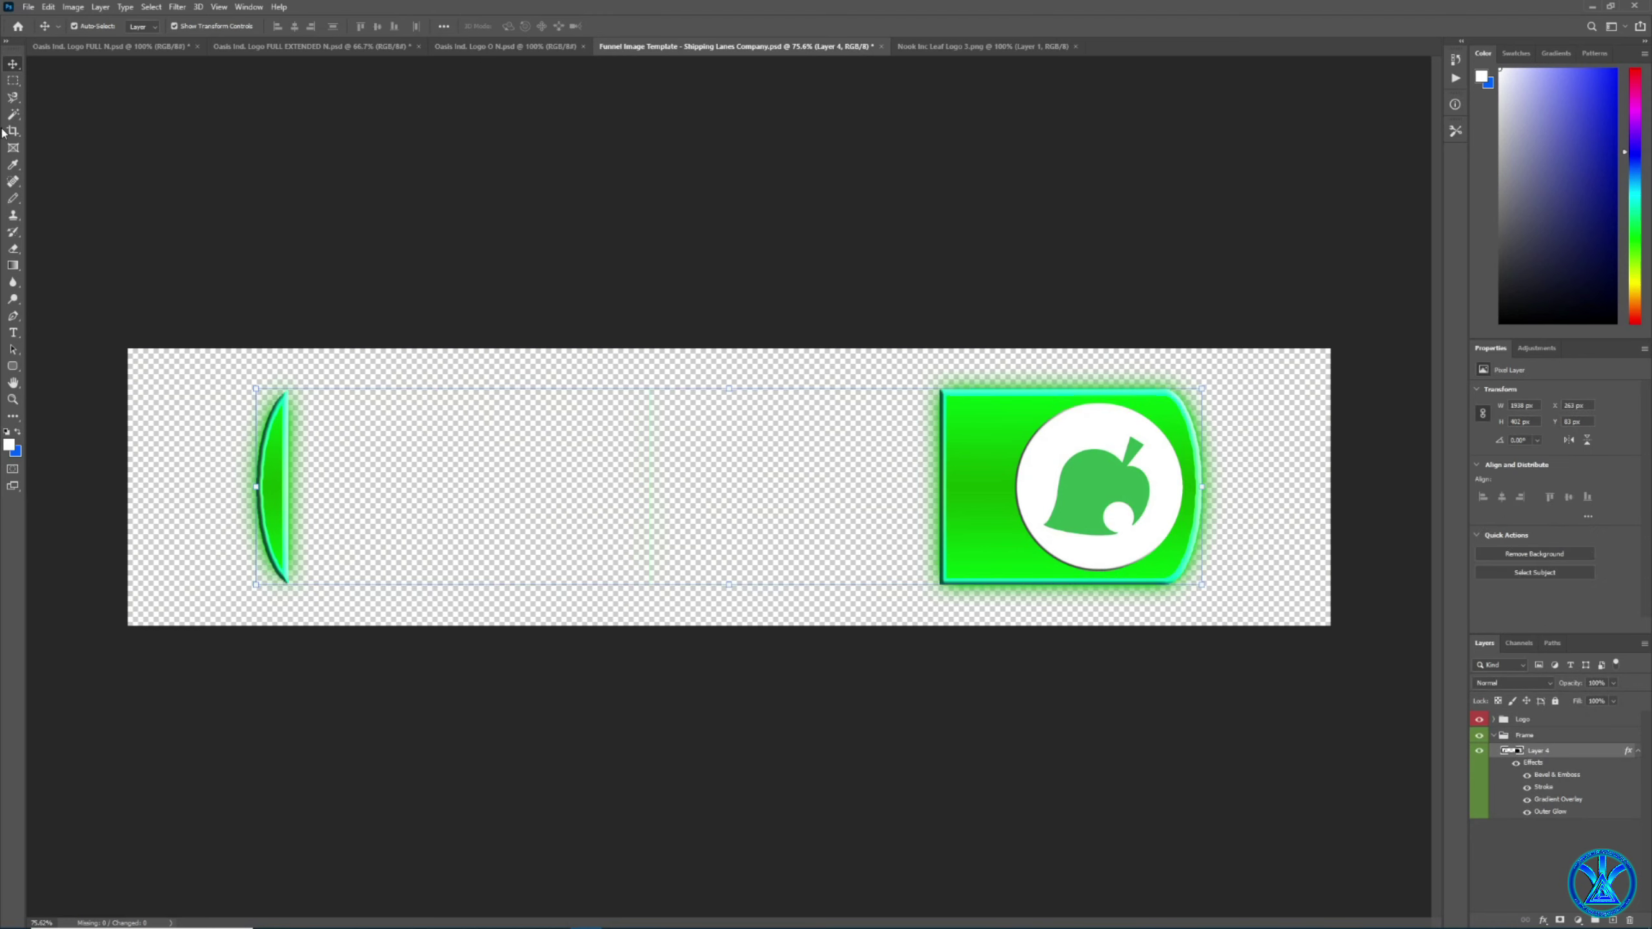
pyautogui.click(18, 80)
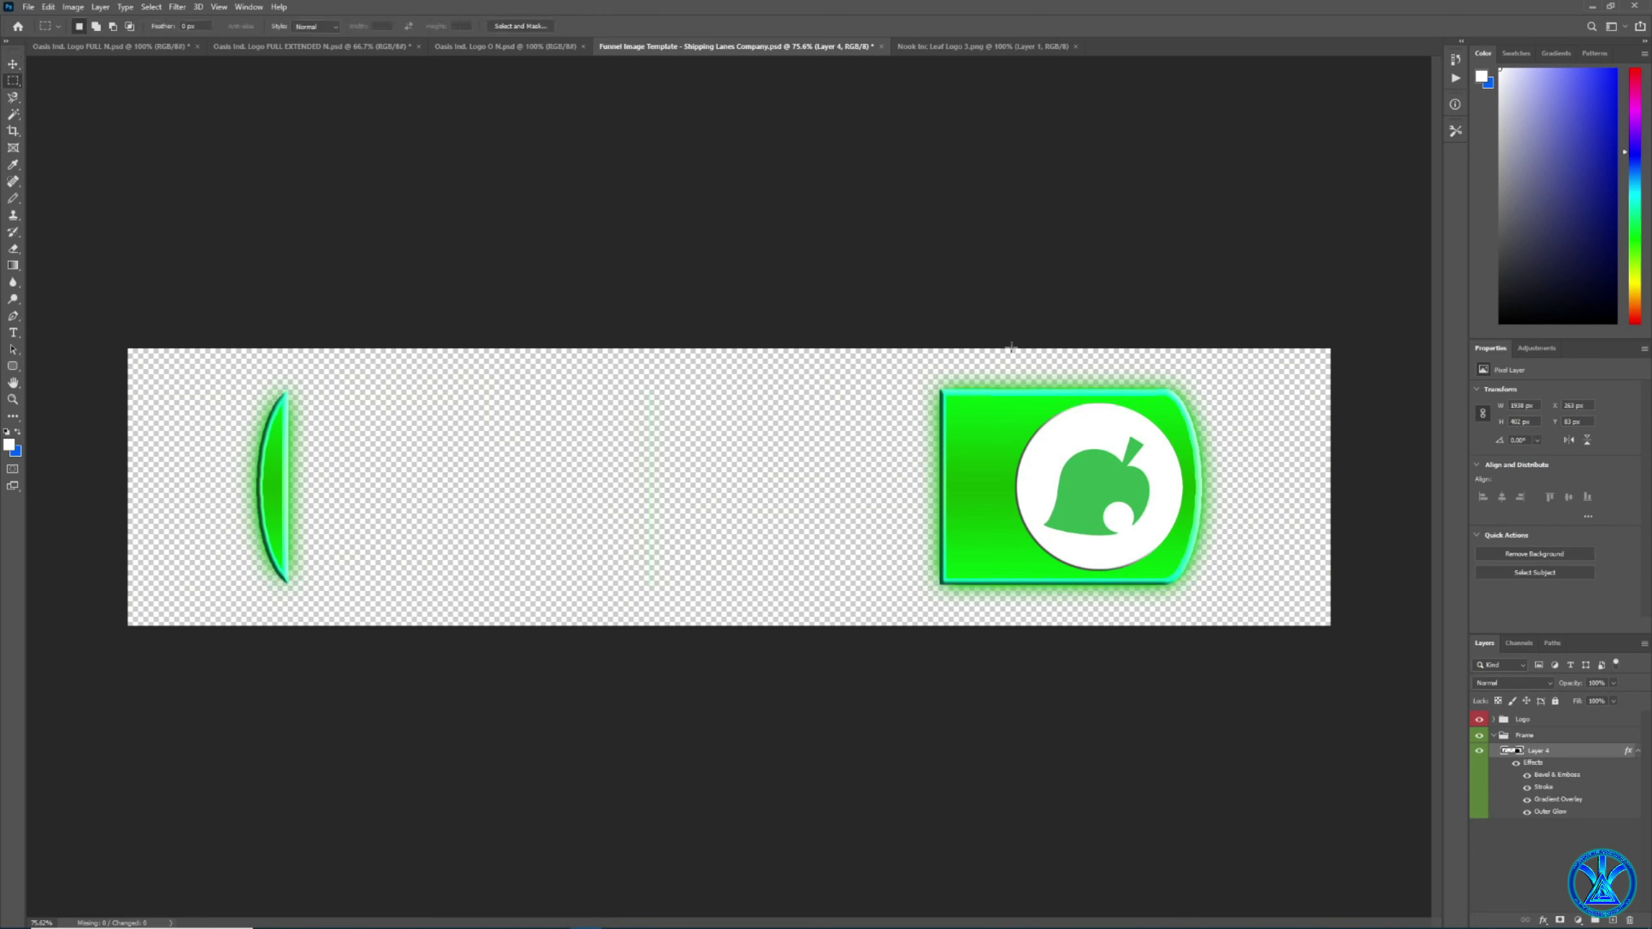
pyautogui.moveTo(1013, 349); pyautogui.dragTo(931, 589)
pyautogui.moveTo(978, 521); pyautogui.dragTo(964, 551)
pyautogui.press('Delete')
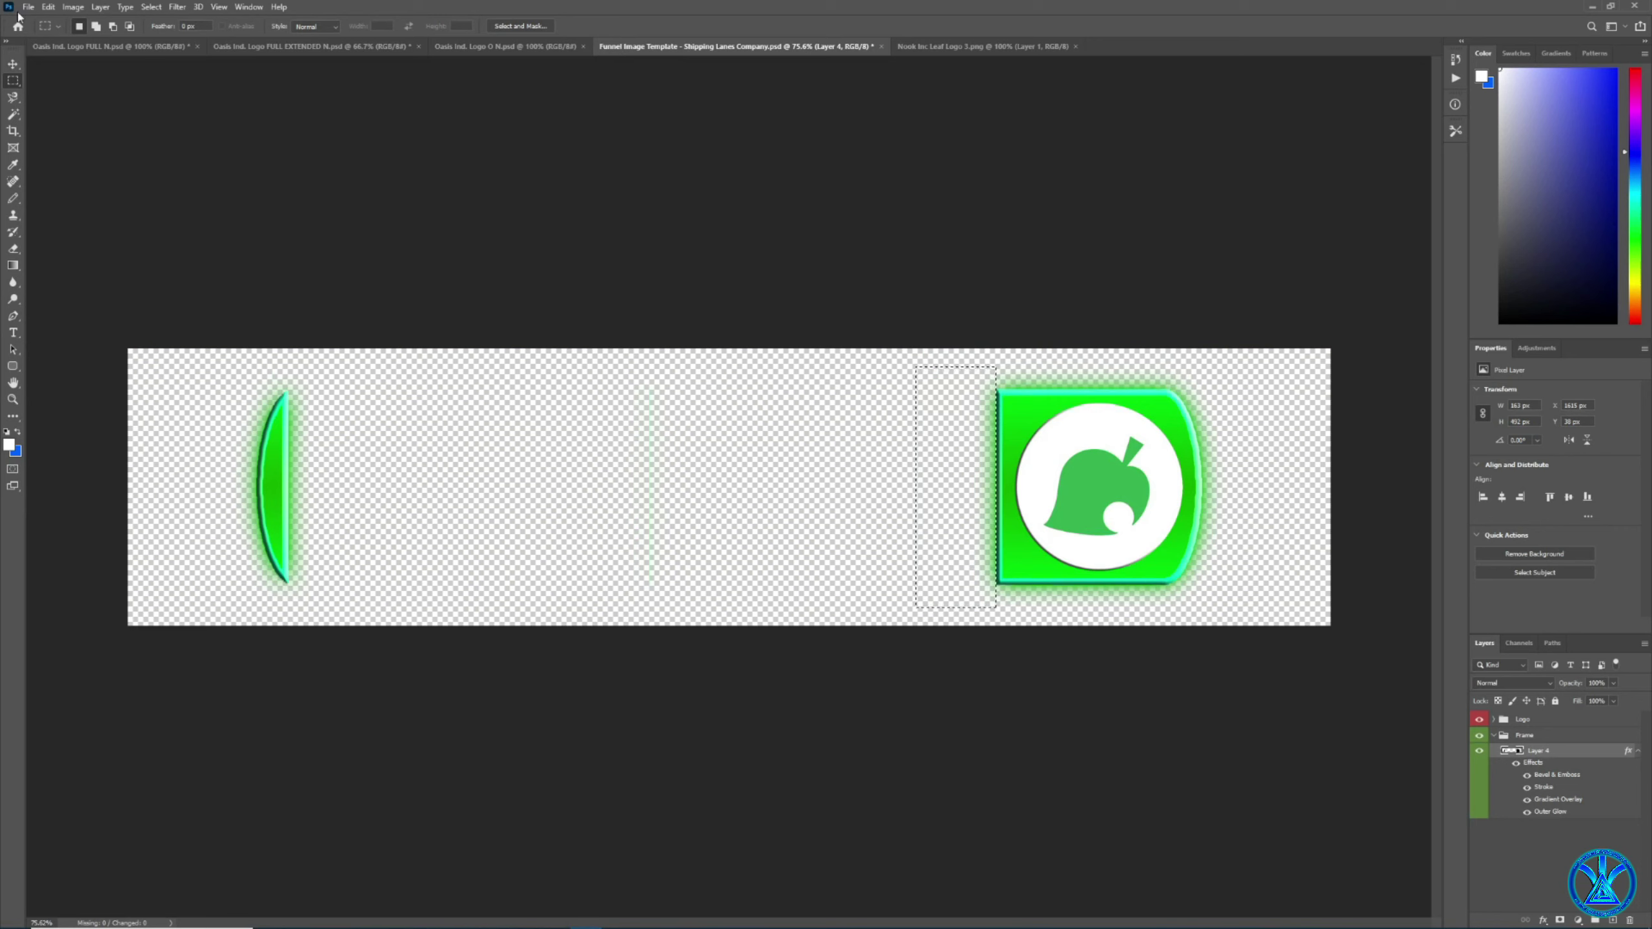
pyautogui.click(151, 6)
pyautogui.click(163, 34)
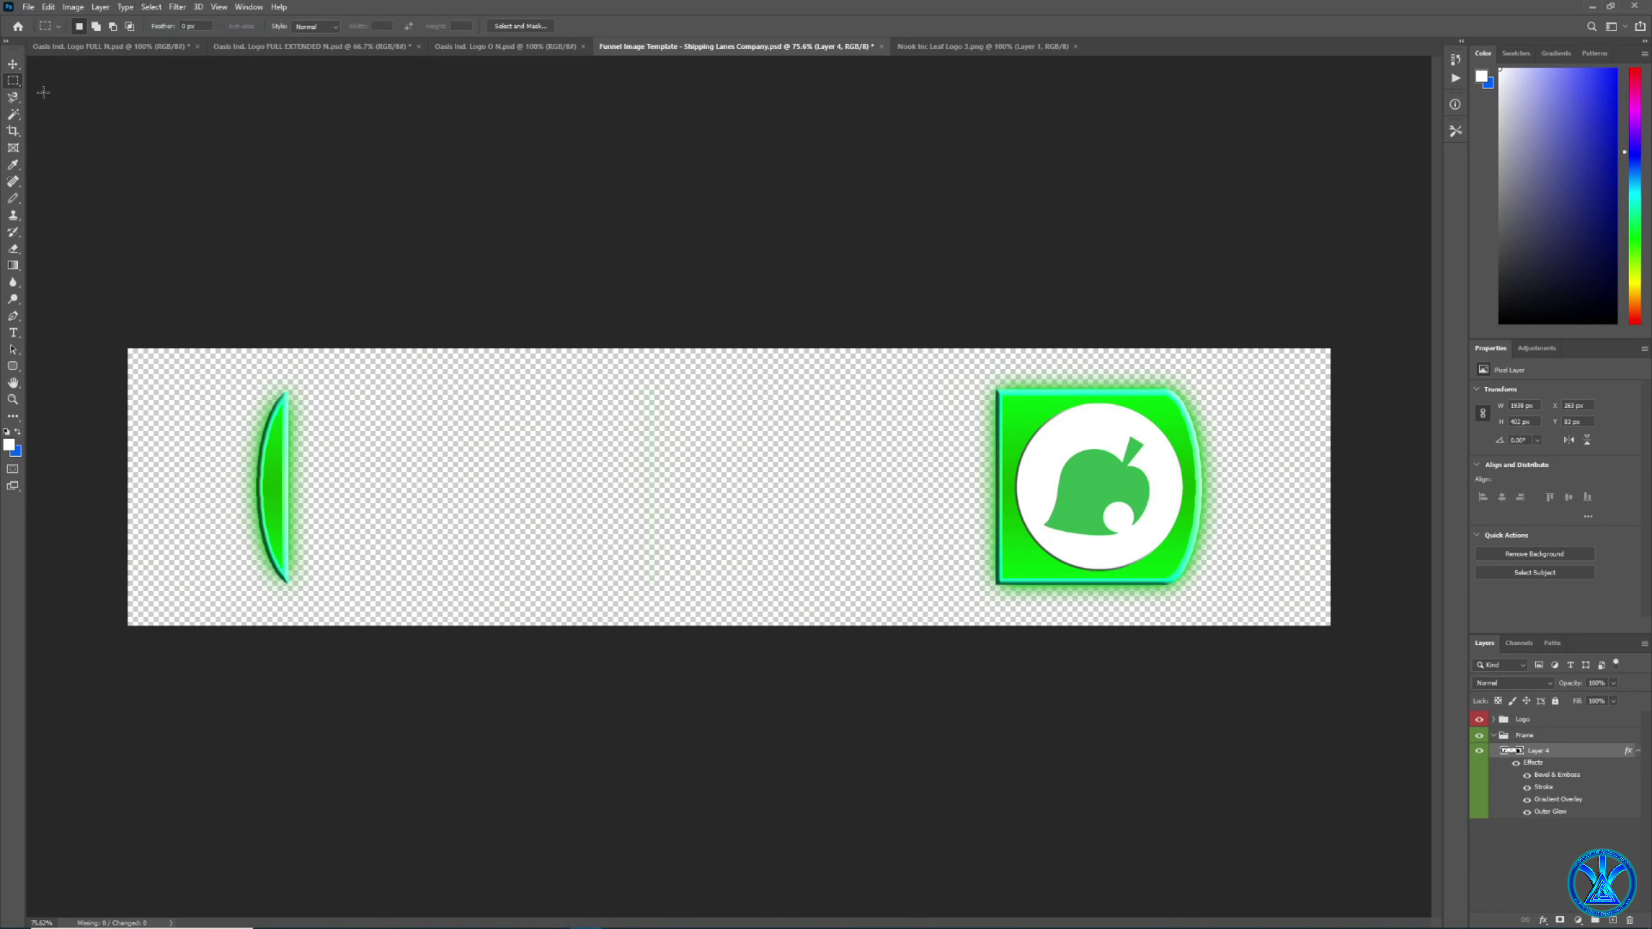
pyautogui.moveTo(207, 384); pyautogui.dragTo(341, 578)
pyautogui.click(13, 62)
pyautogui.hotkey('ctrl', 'd')
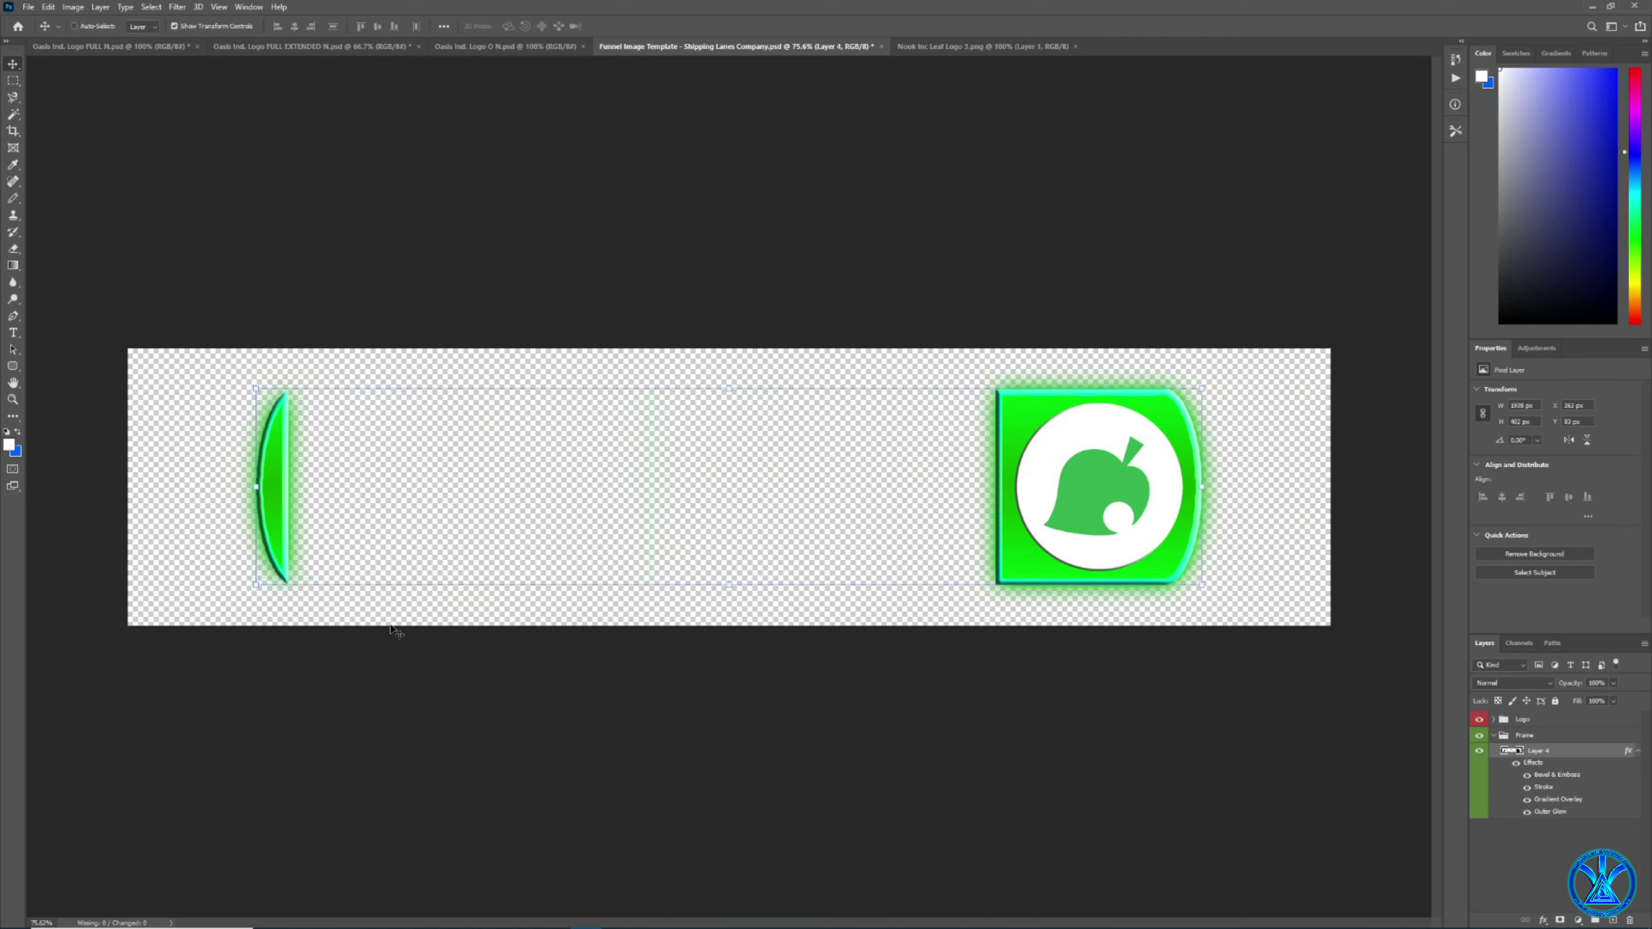
# Move the frame's rounded left end about 565 px to the right, toward the logo piece, and deselect.
pyautogui.press('m')
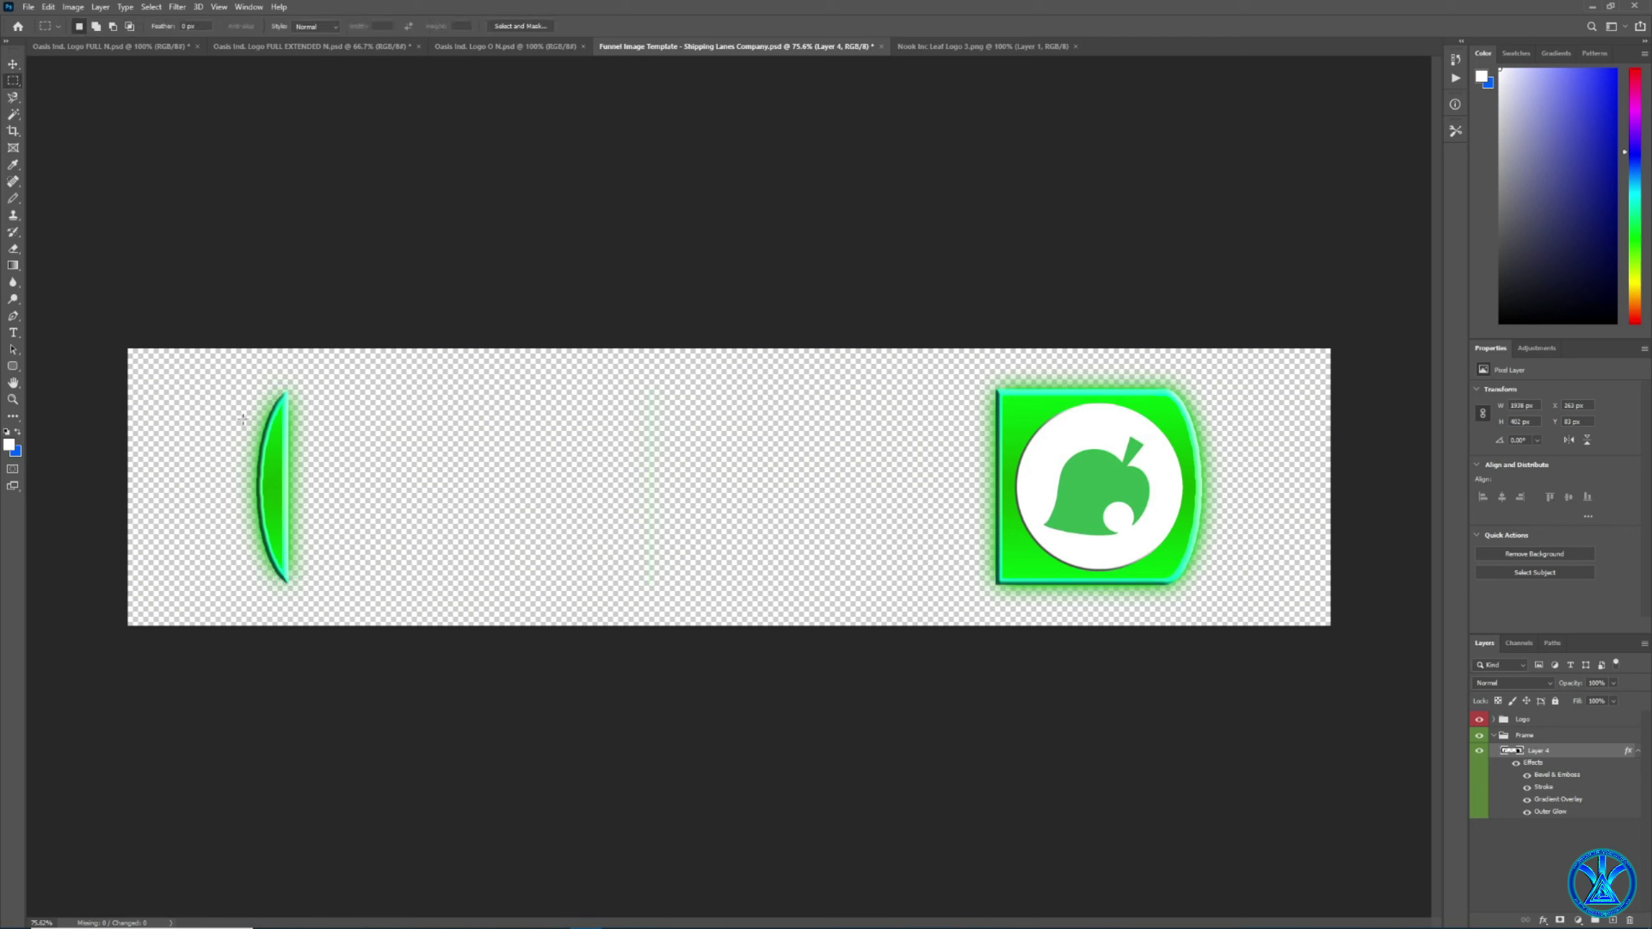
pyautogui.moveTo(194, 345); pyautogui.dragTo(399, 711)
pyautogui.click(13, 63)
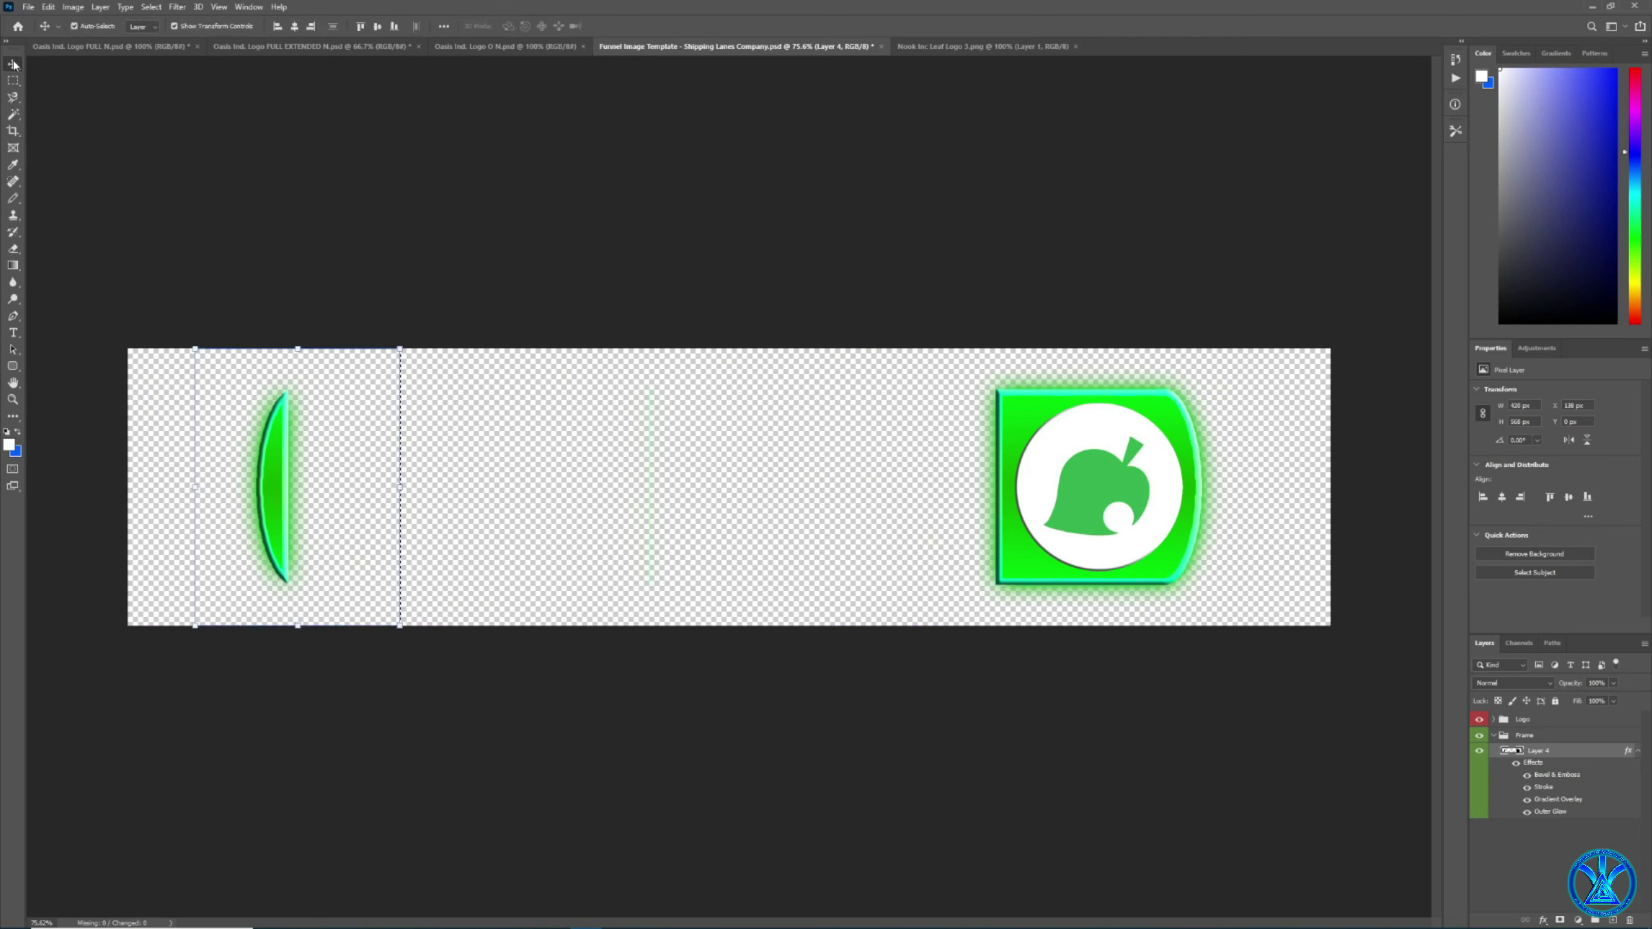
pyautogui.moveTo(286, 494); pyautogui.dragTo(546, 501)
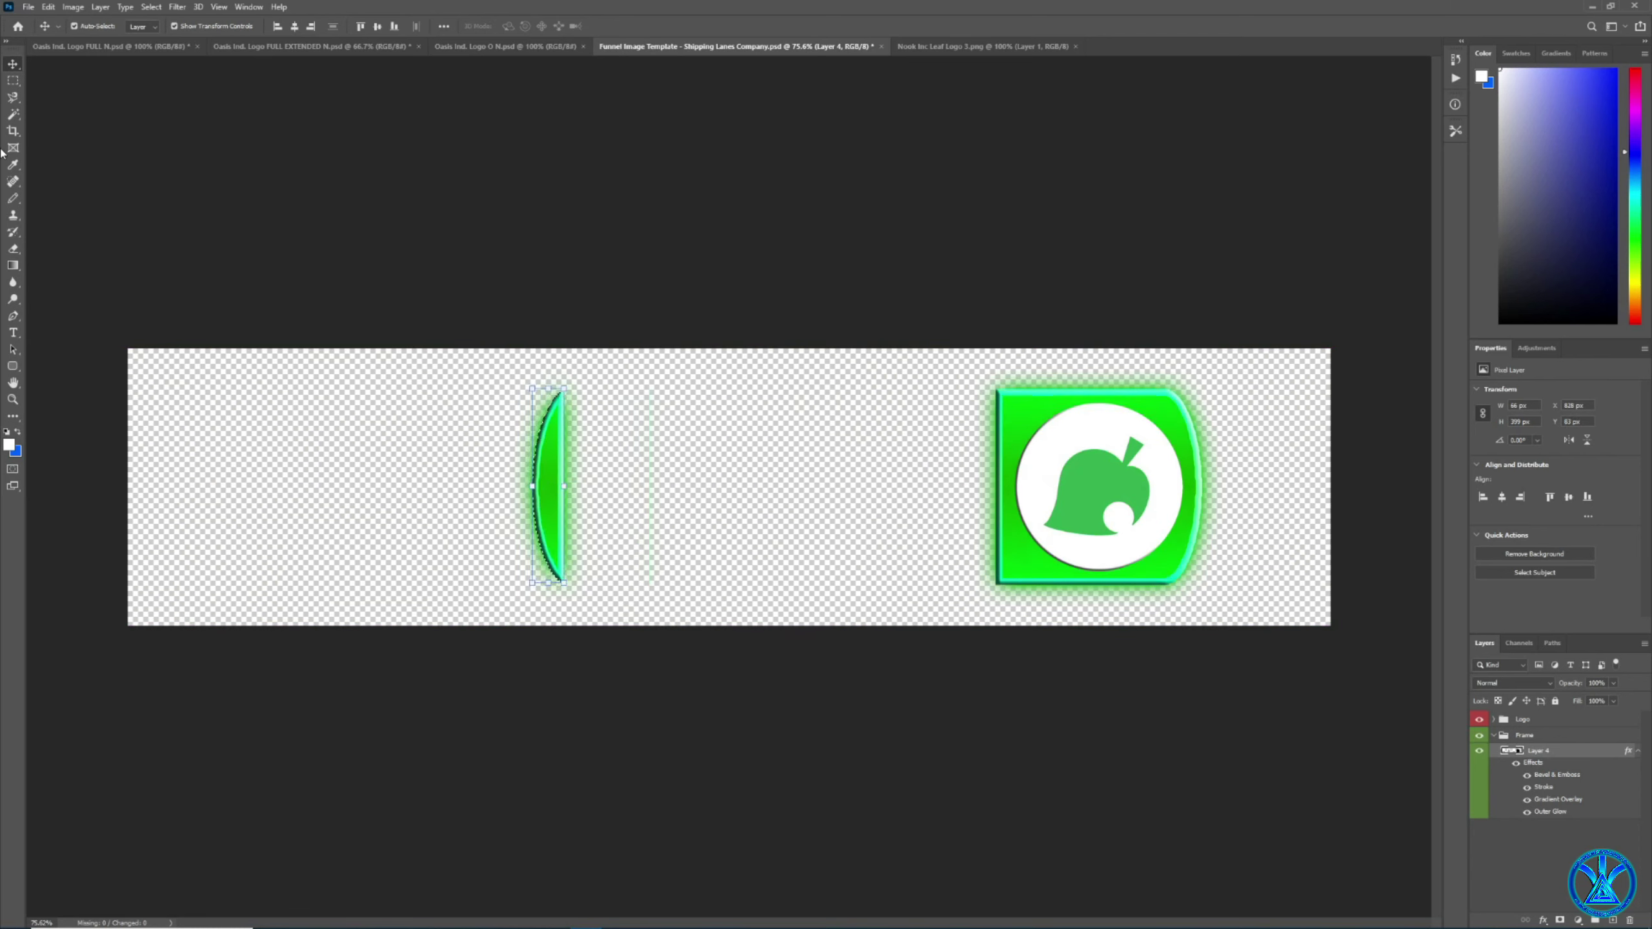
pyautogui.click(151, 6)
pyautogui.click(163, 35)
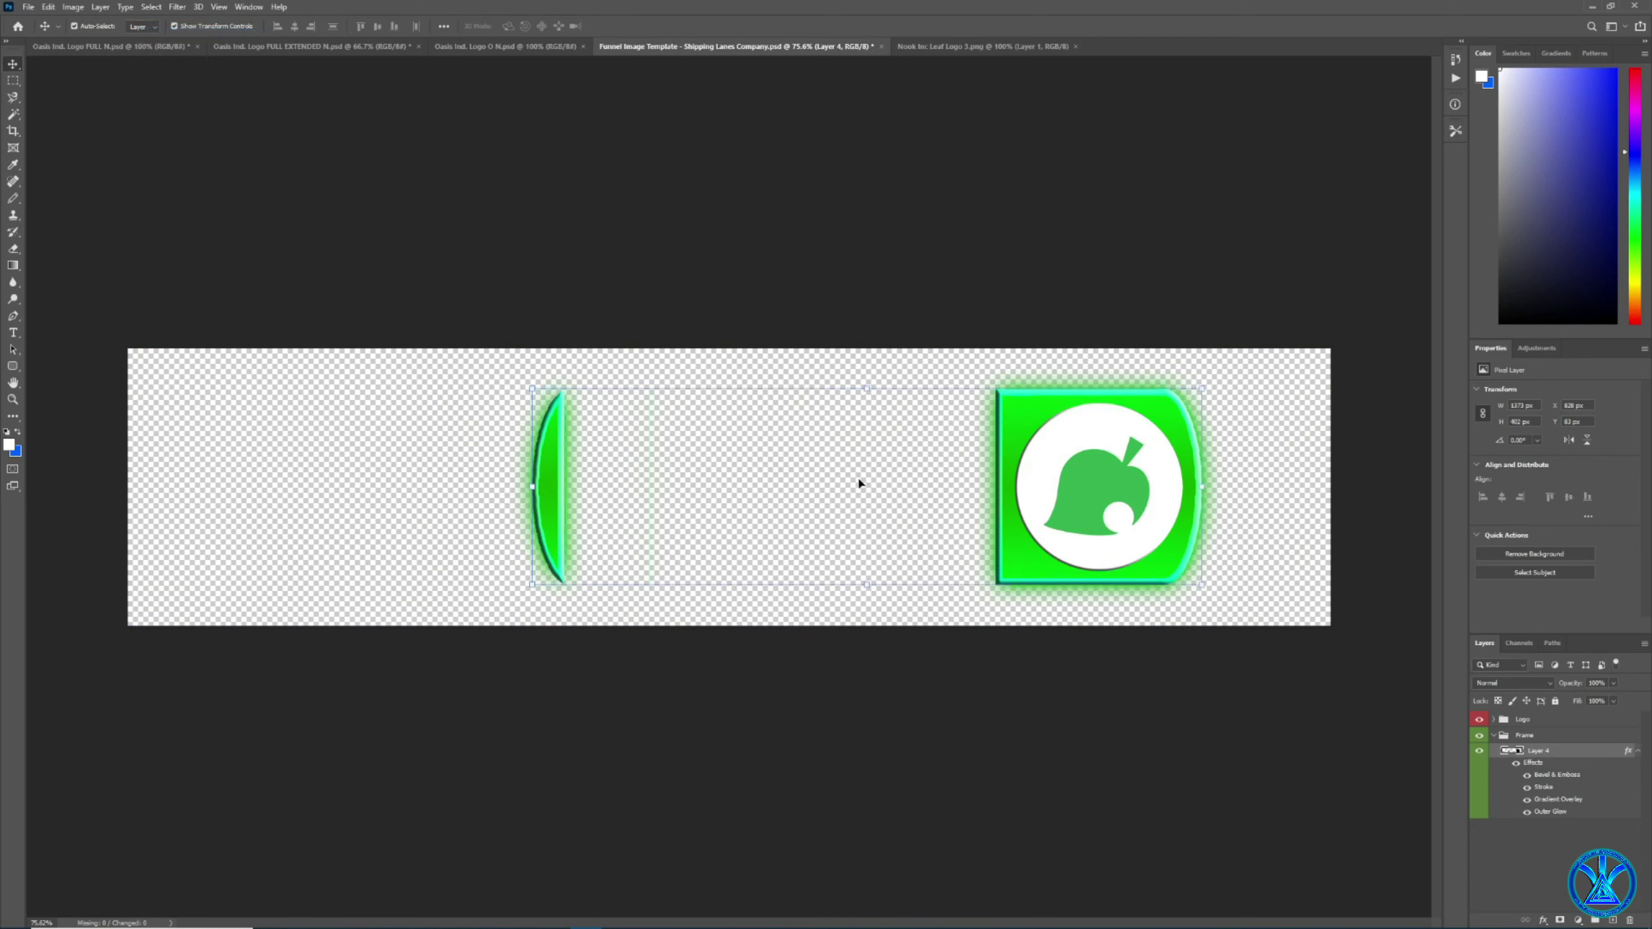
# Trim a further narrow strip from the logo piece's left edge using a selection about 68 px wide, and deselect.
pyautogui.press('m')
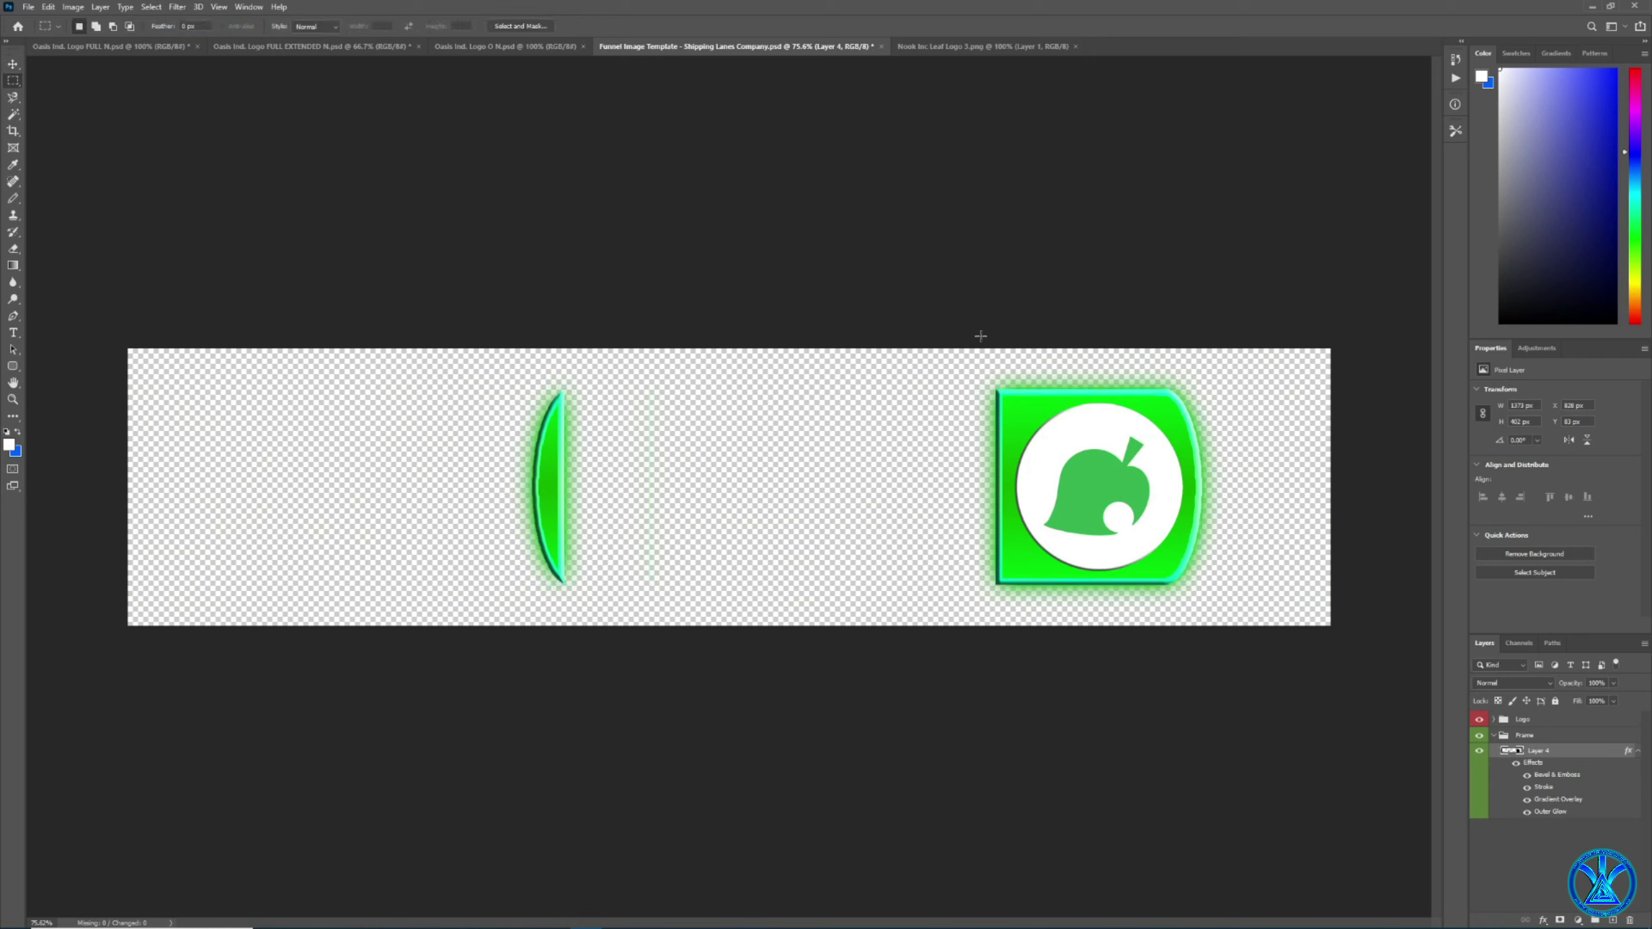
pyautogui.moveTo(1009, 345); pyautogui.dragTo(983, 605)
pyautogui.press('Delete')
pyautogui.click(151, 7)
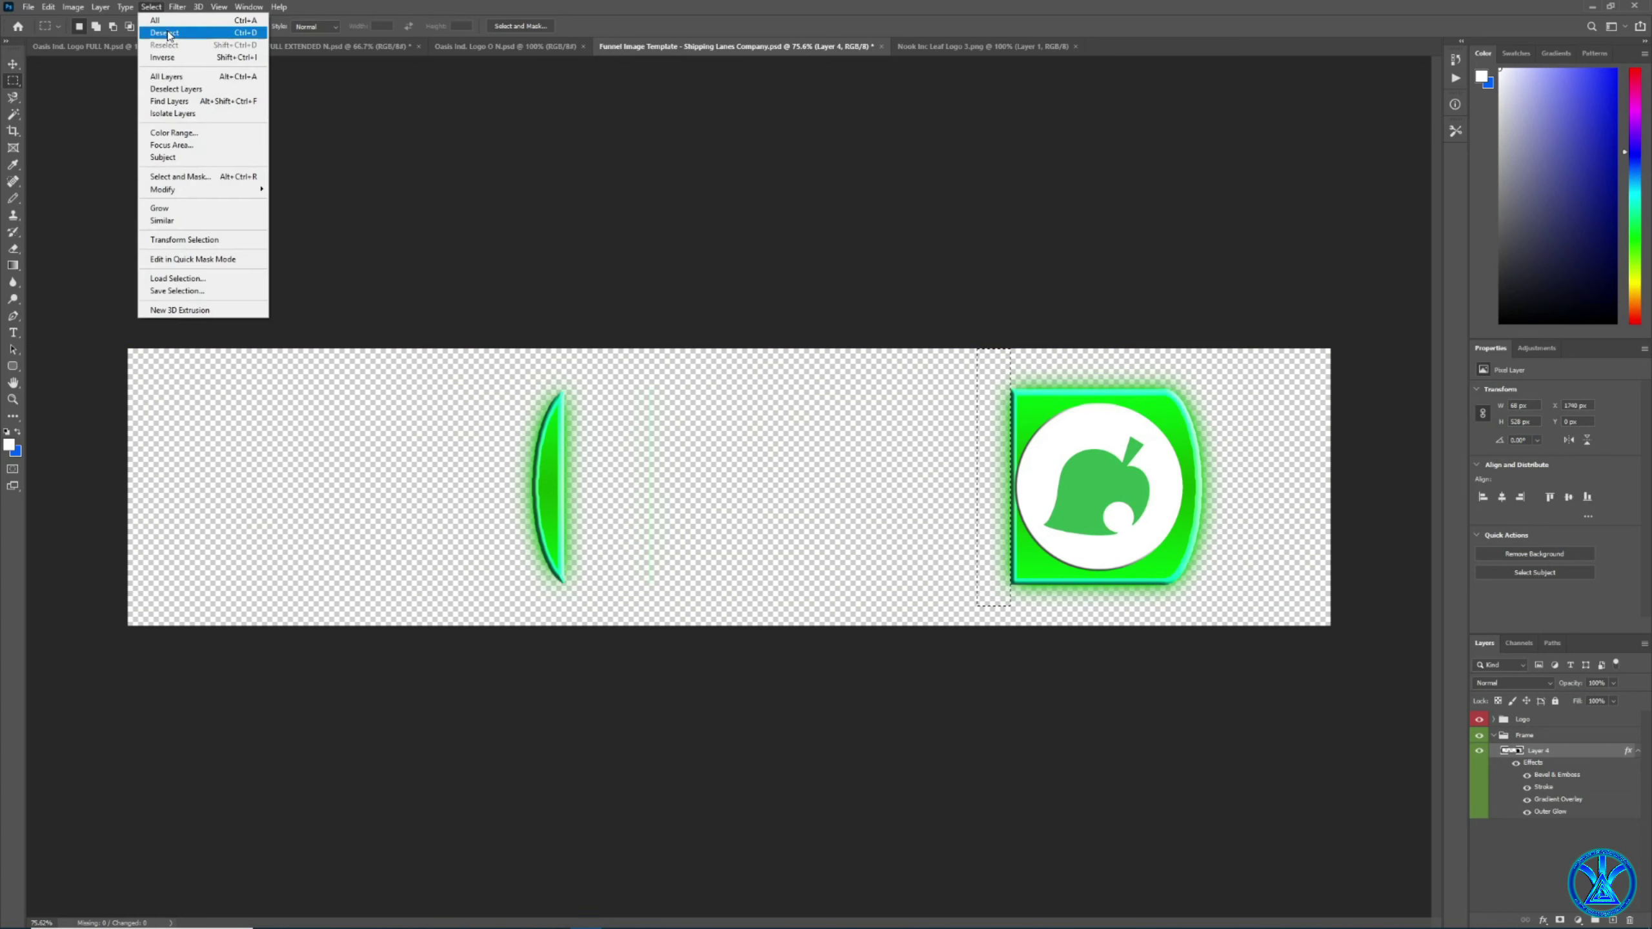
pyautogui.click(171, 36)
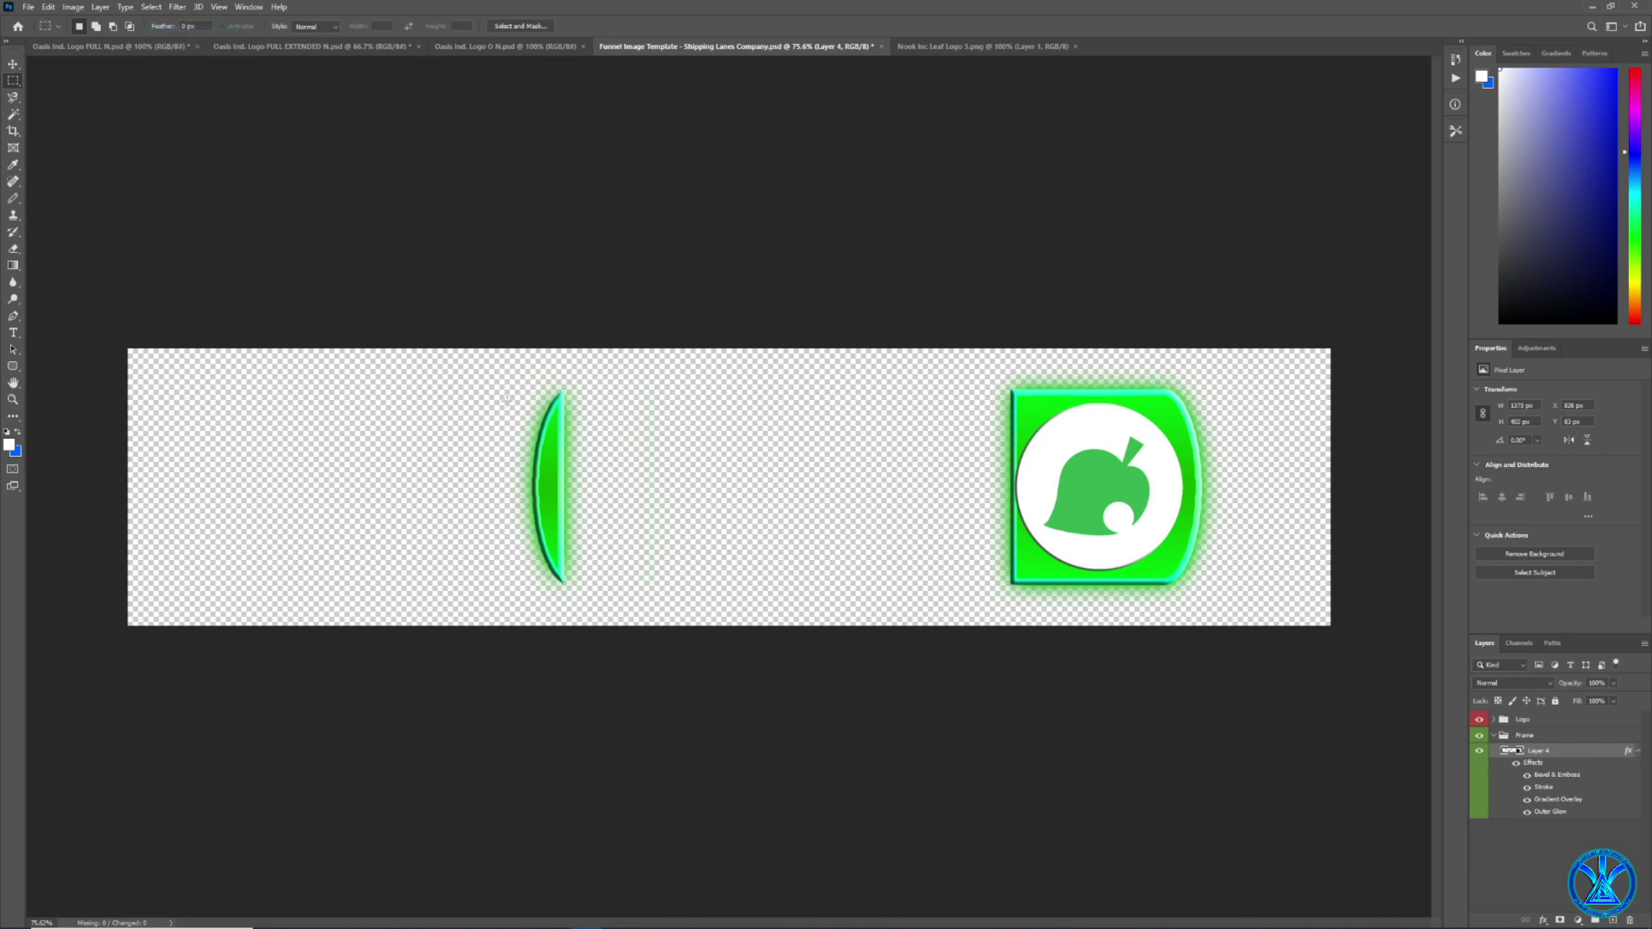
# Join the frame's rounded left end to the straight edge of the logo piece to close the short frame, and deselect.
pyautogui.moveTo(491, 339); pyautogui.dragTo(628, 650)
pyautogui.press('v')
pyautogui.moveTo(547, 506); pyautogui.dragTo(995, 509)
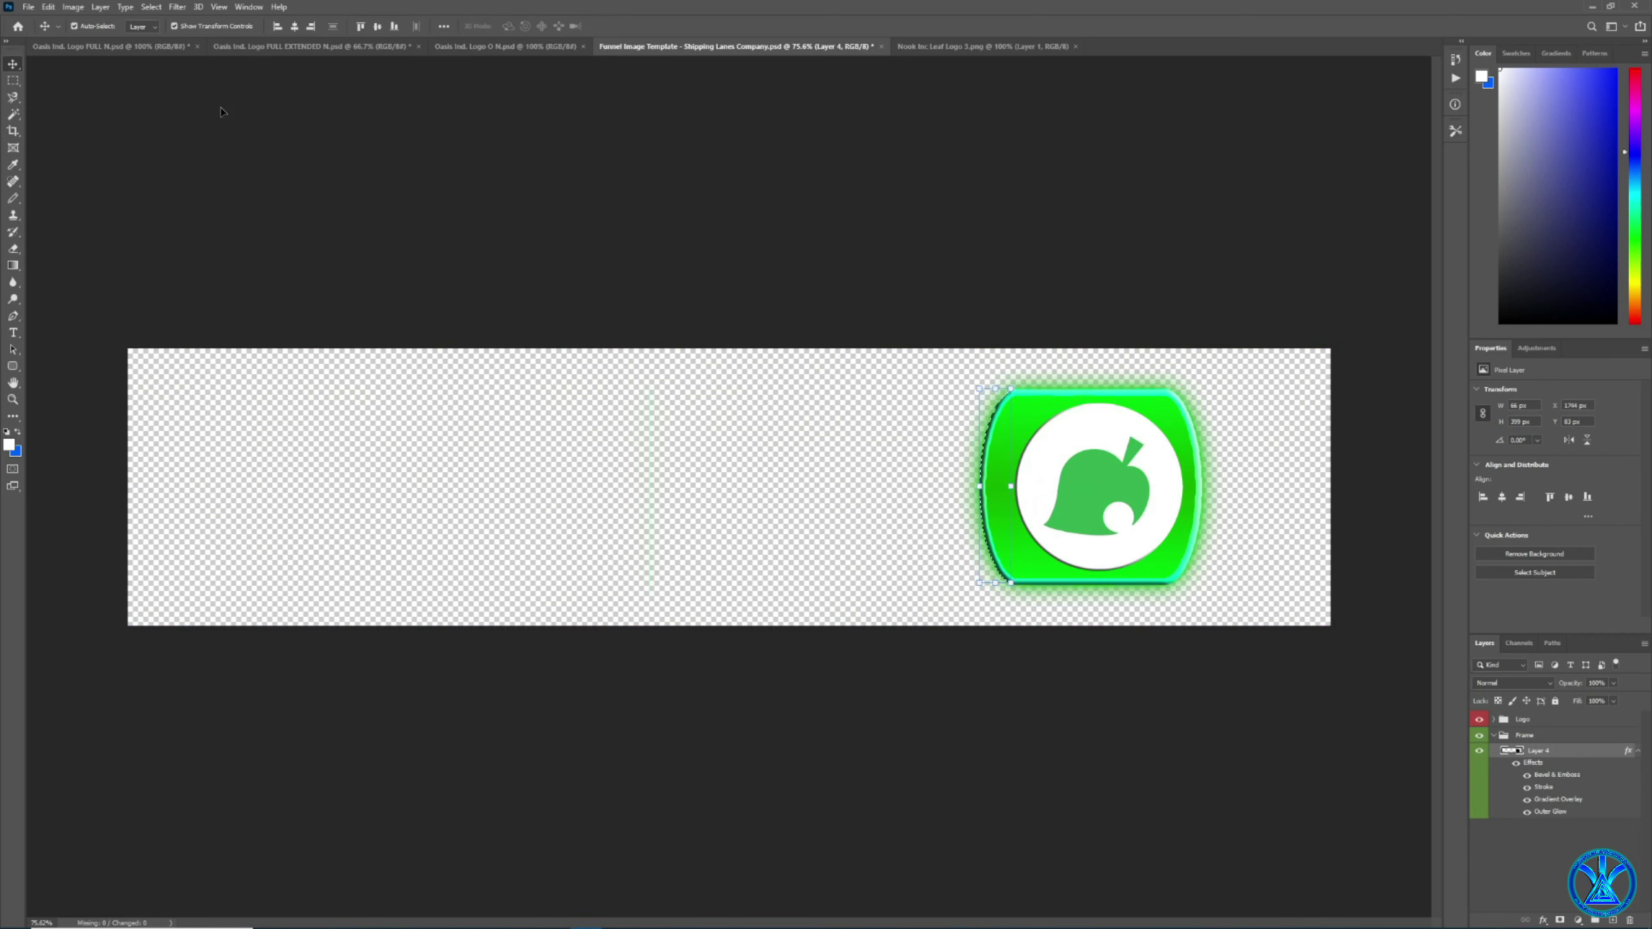
pyautogui.click(151, 6)
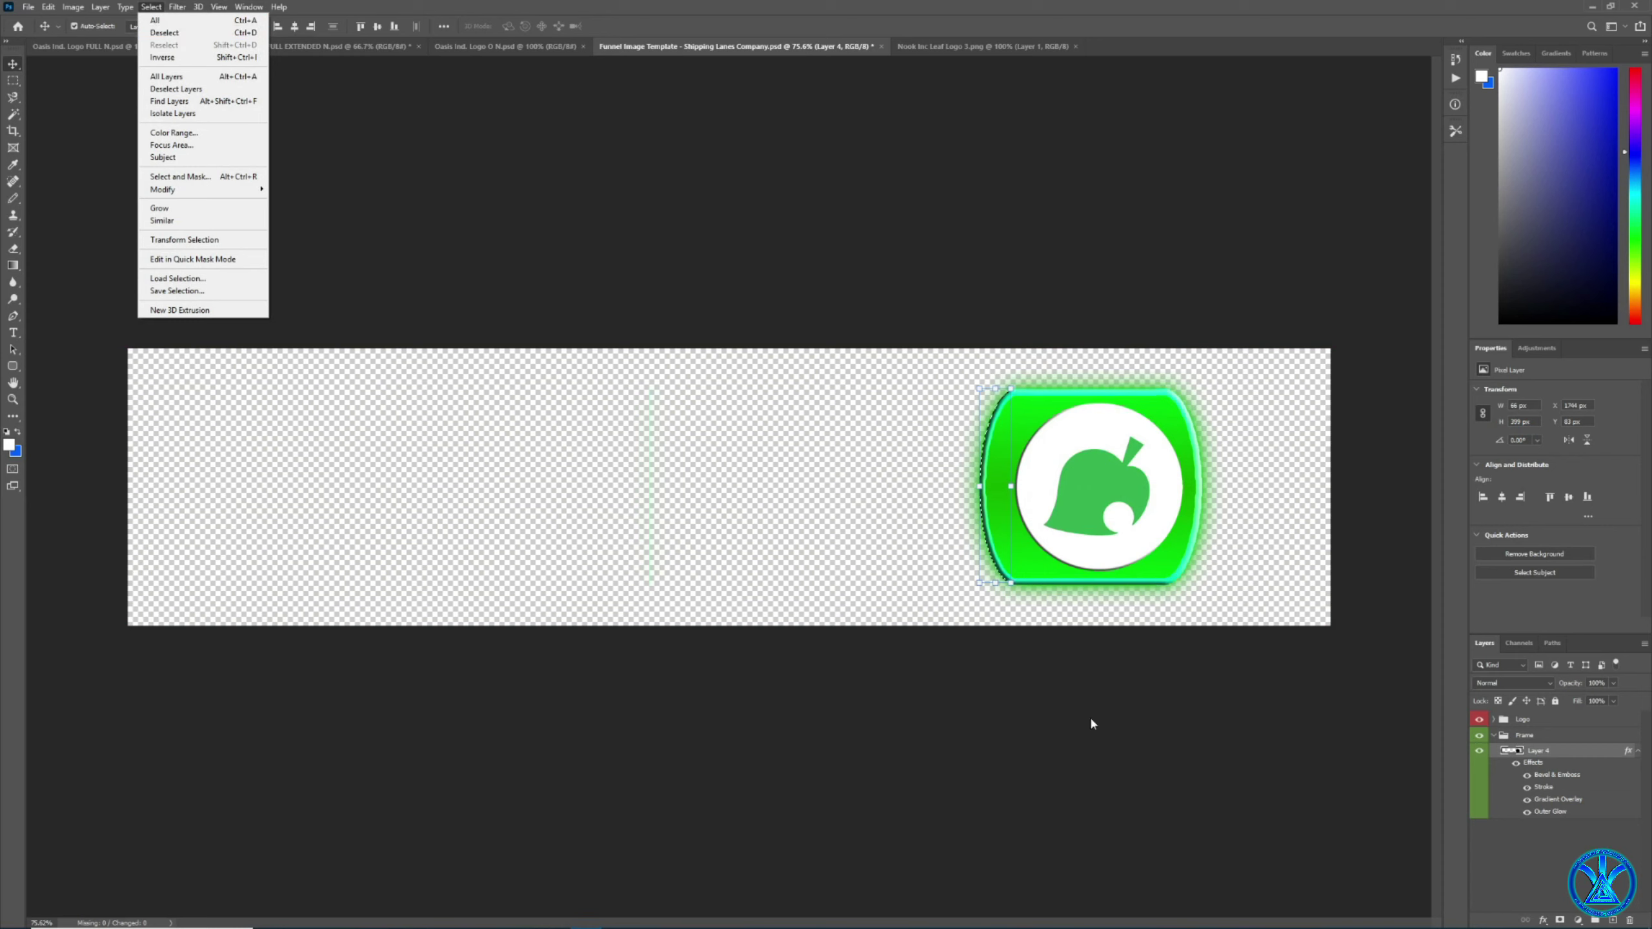
pyautogui.click(165, 33)
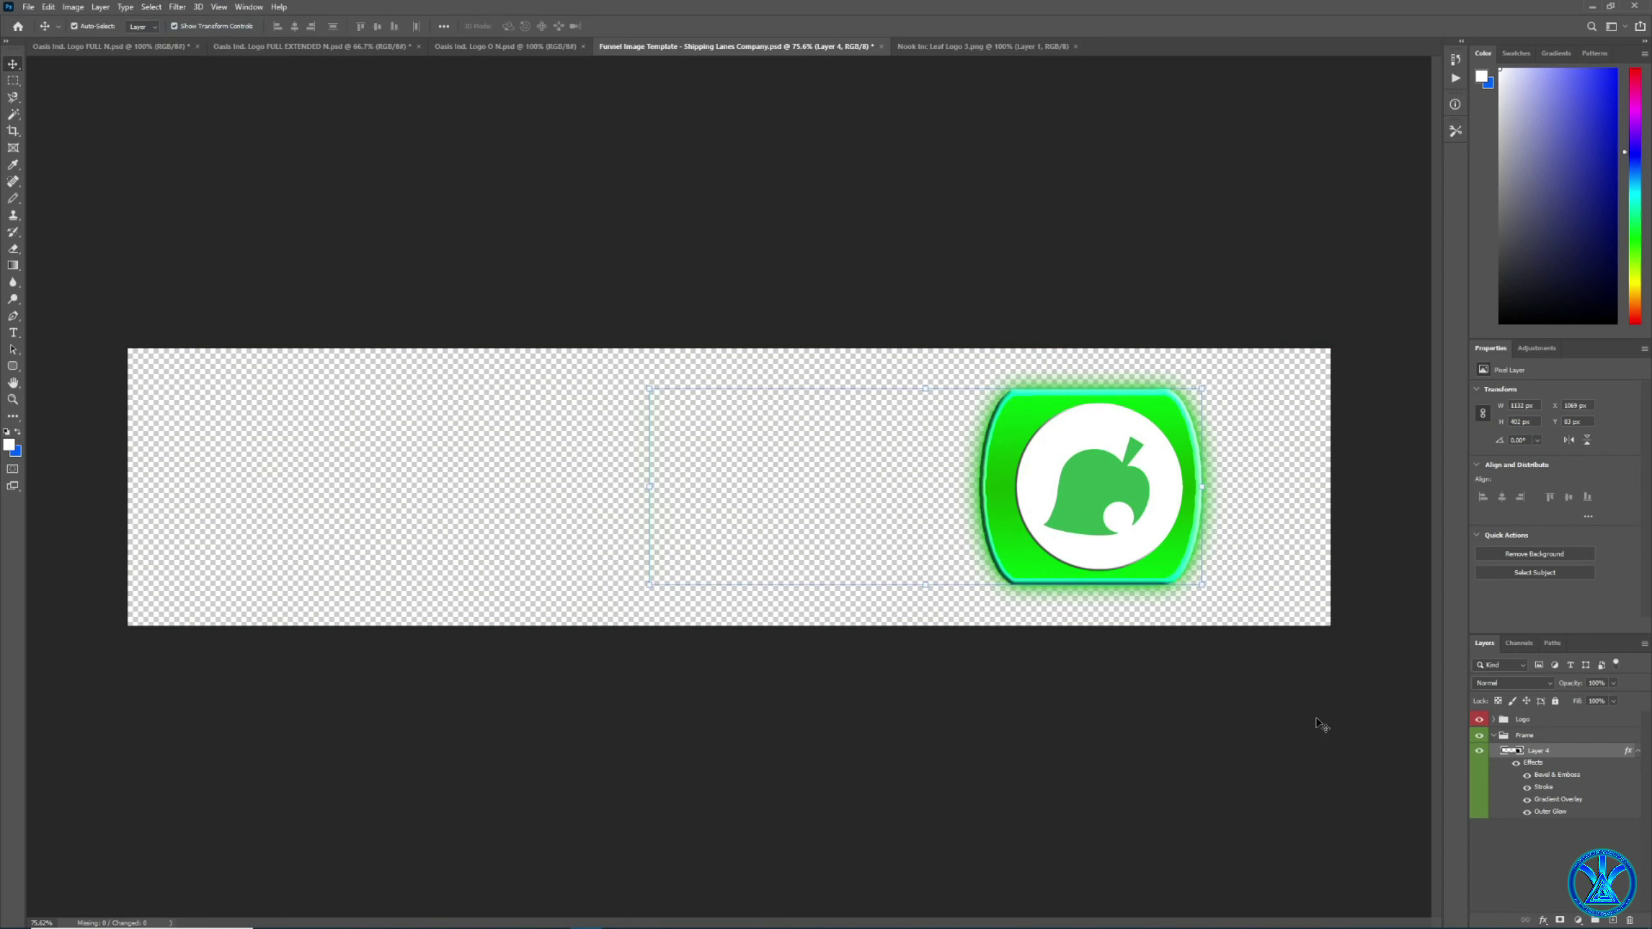
# Shift the leaf logo slightly left to centre it within the short frame, and collapse the Logo and Frame groups.
pyautogui.click(1540, 739)
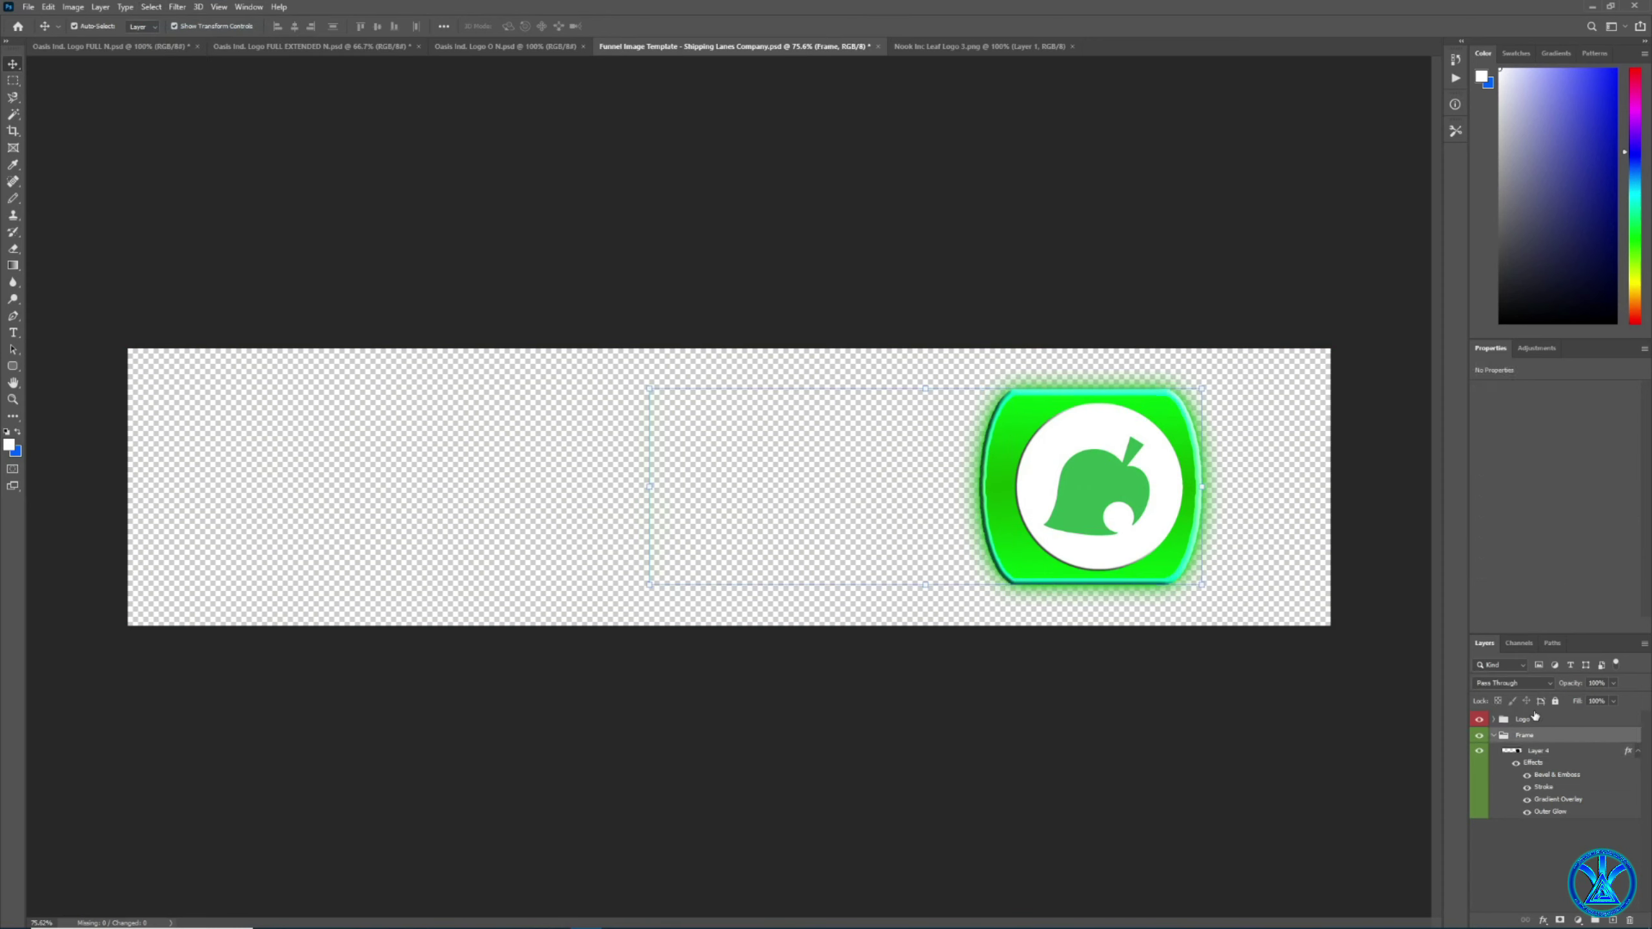
pyautogui.click(1581, 721)
pyautogui.moveTo(1089, 483); pyautogui.dragTo(1079, 484)
pyautogui.click(1534, 729)
pyautogui.click(1494, 718)
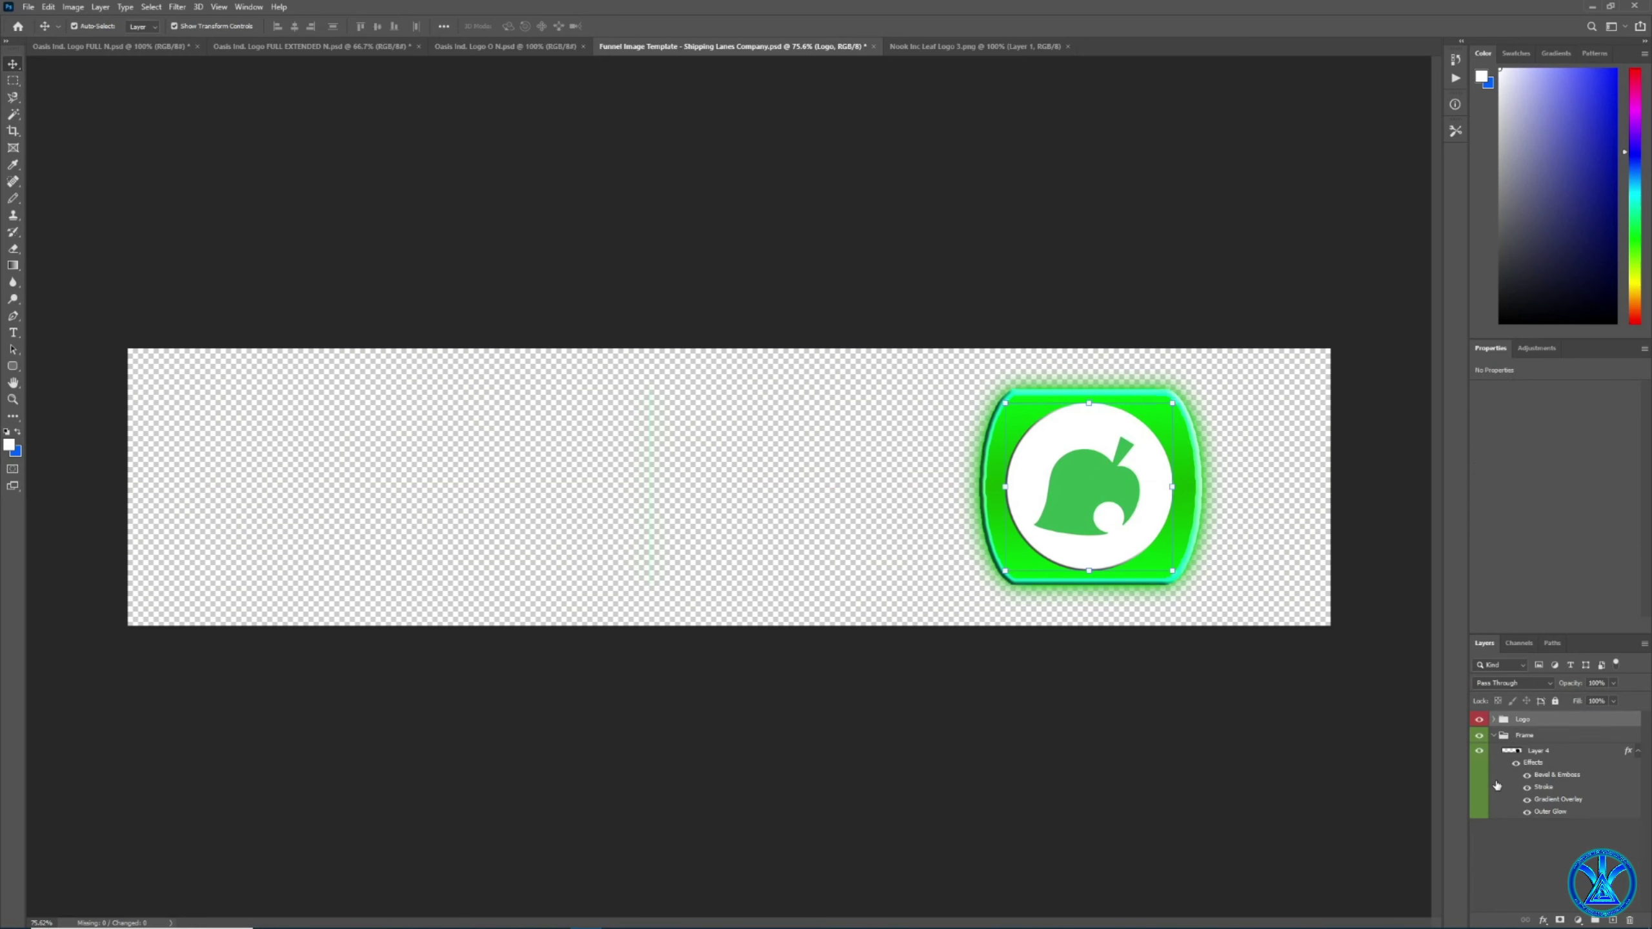
pyautogui.click(1495, 735)
pyautogui.click(1546, 853)
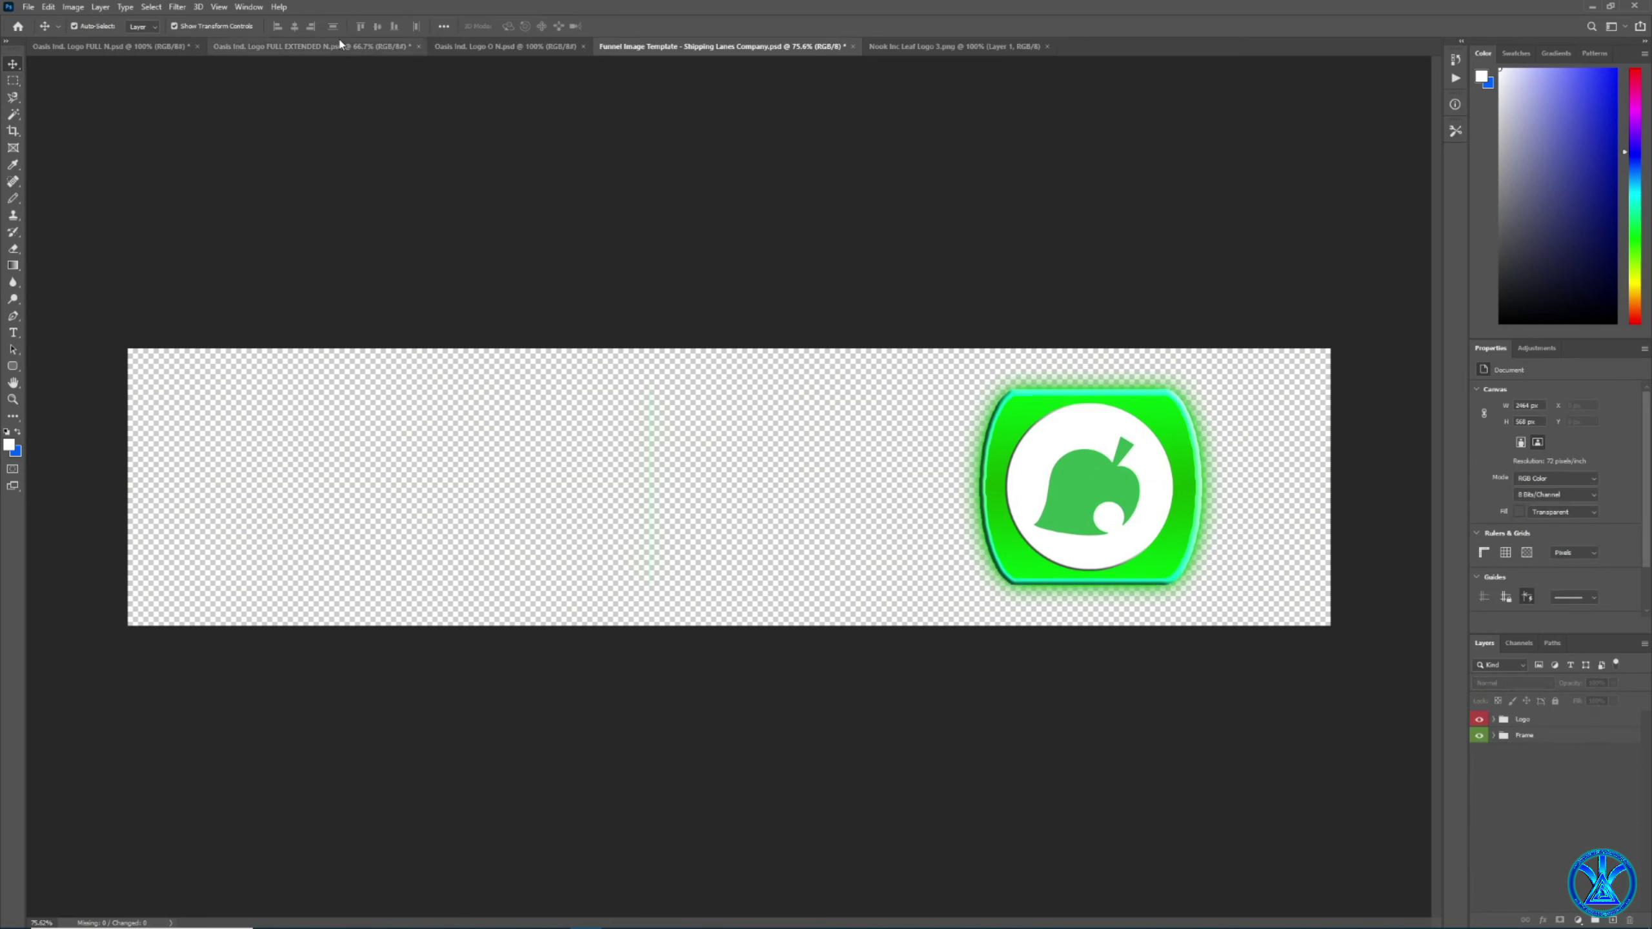
# Check the image size of the Oasis Ind. Logo O document and the canvas size of the funnel template.
pyautogui.click(478, 48)
pyautogui.click(73, 7)
pyautogui.click(87, 102)
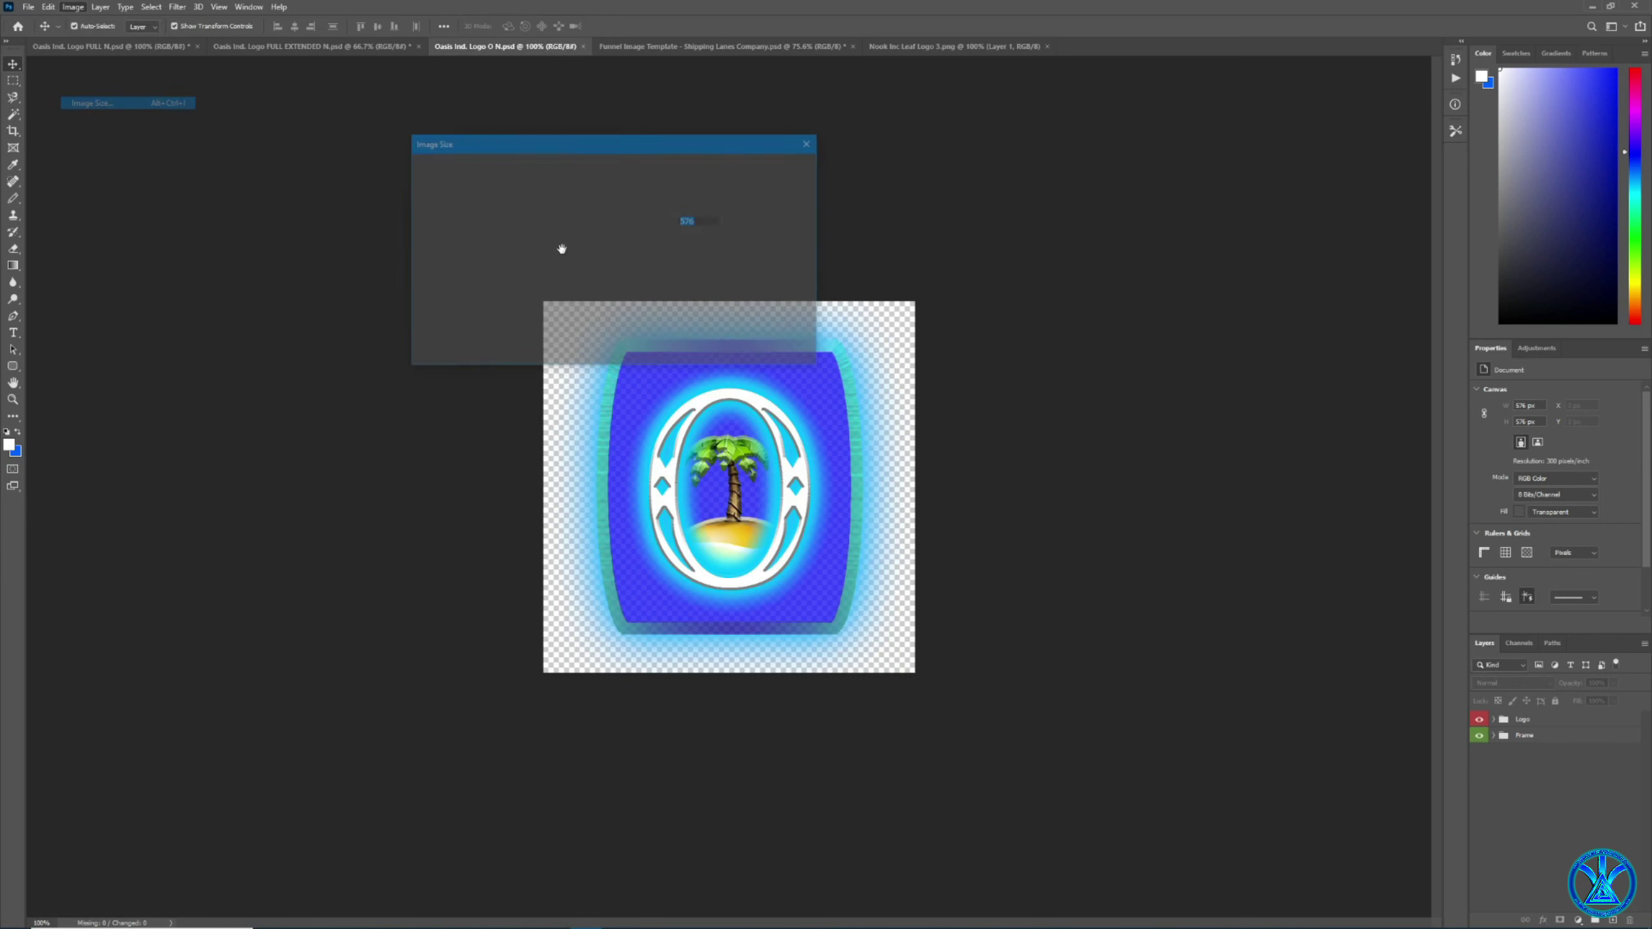
pyautogui.click(765, 345)
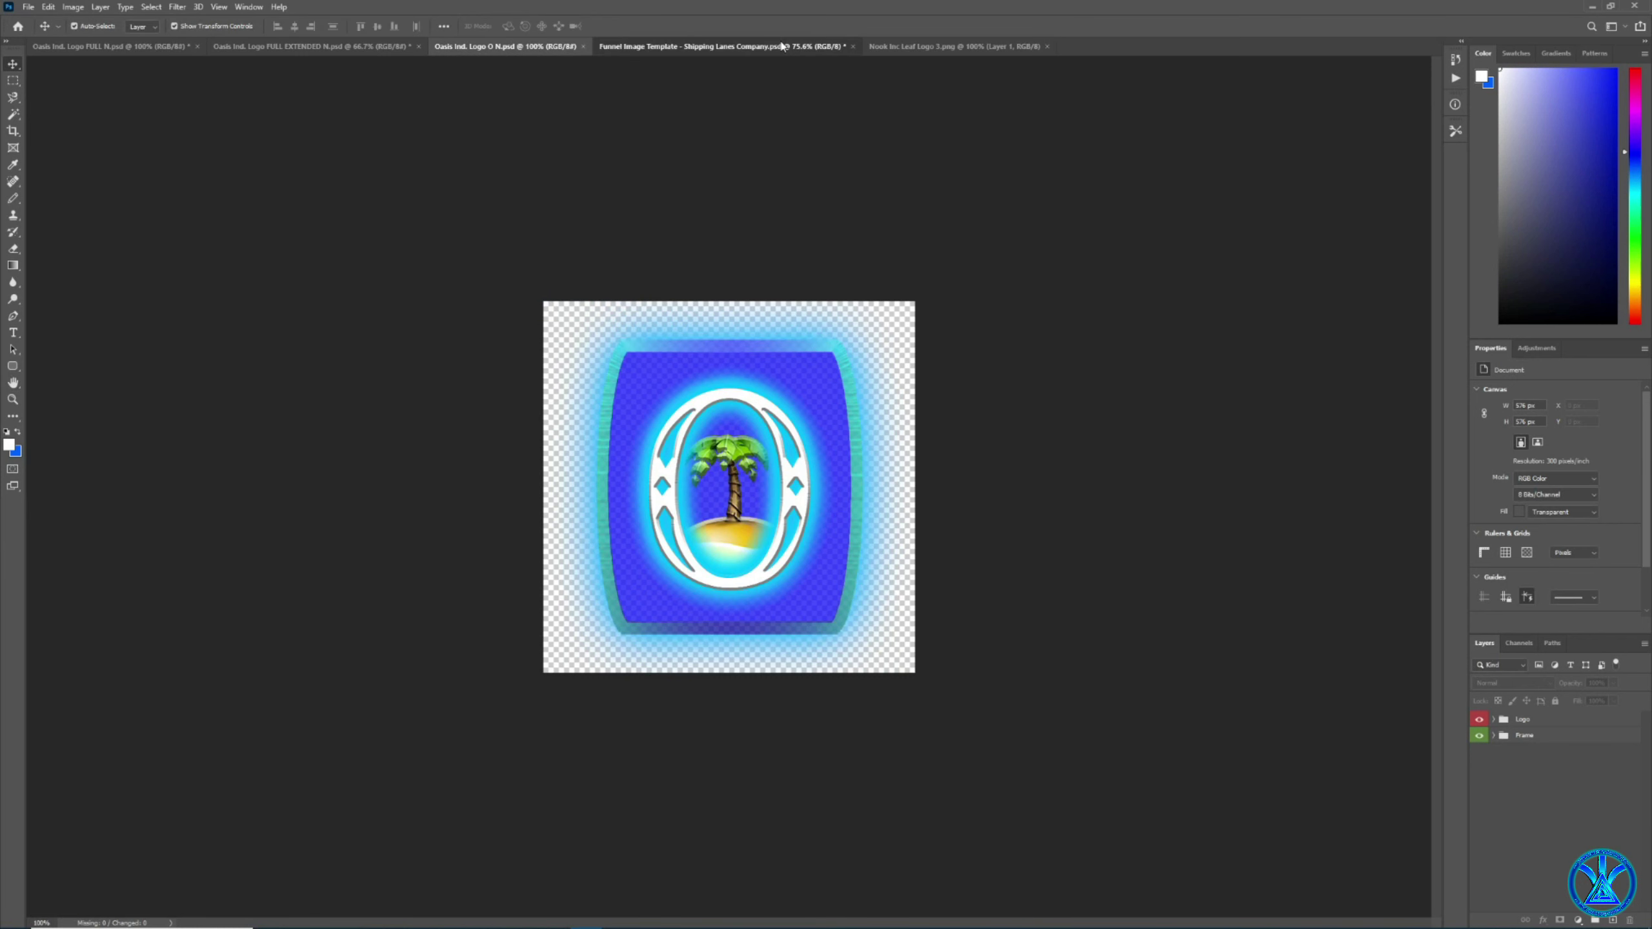
pyautogui.click(722, 47)
pyautogui.click(73, 7)
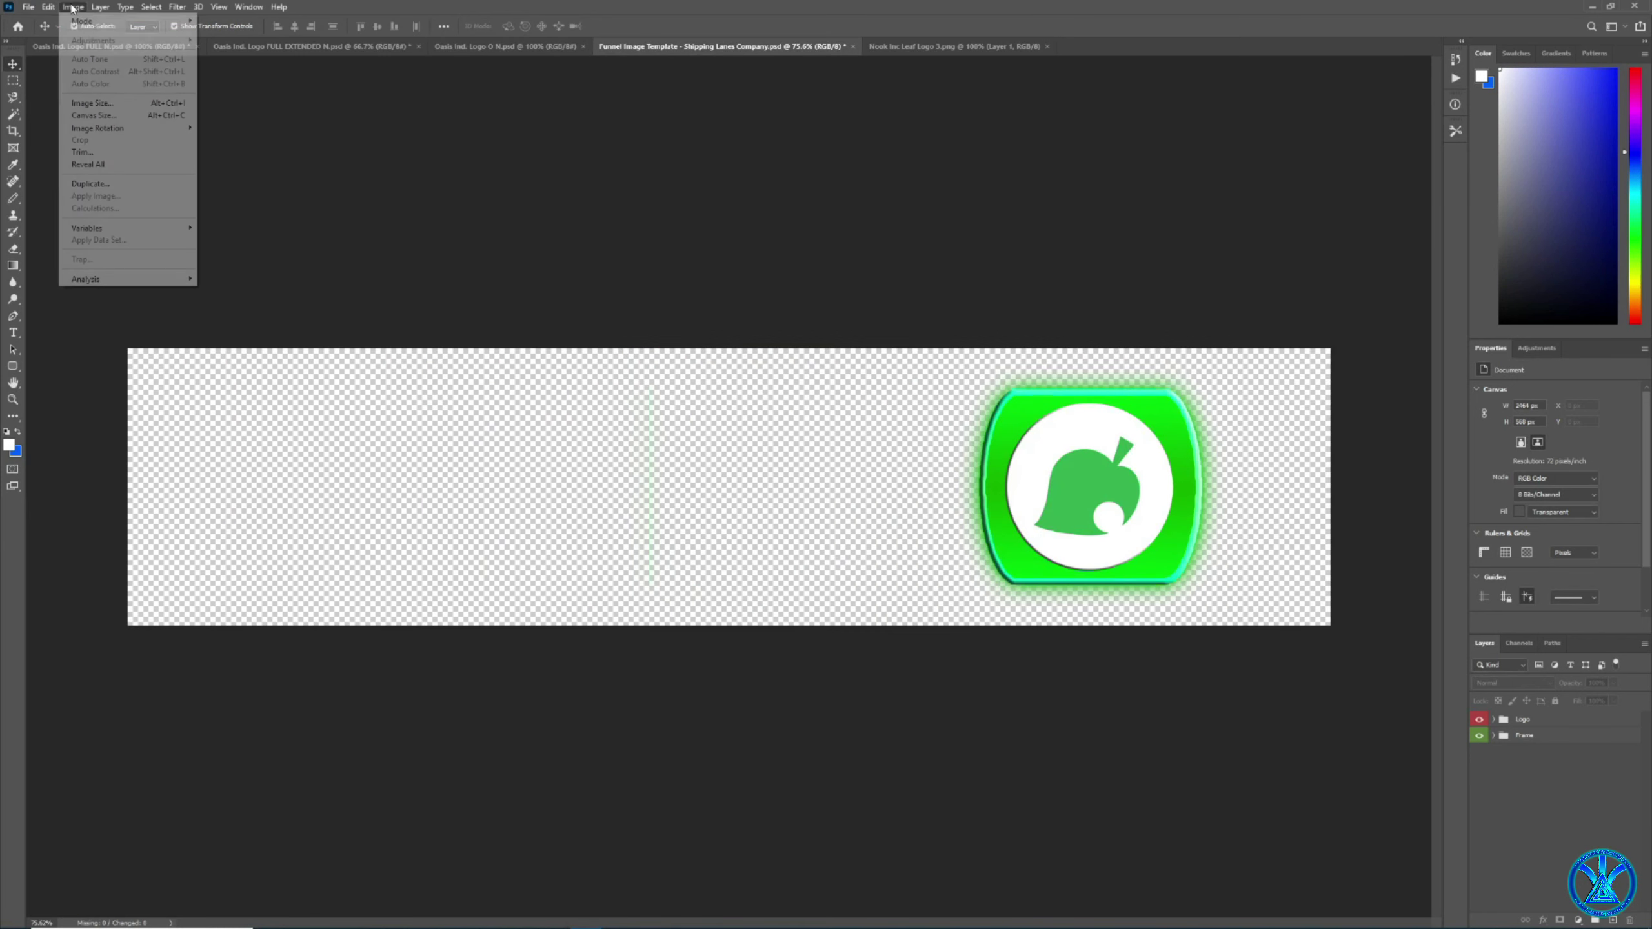
pyautogui.click(94, 115)
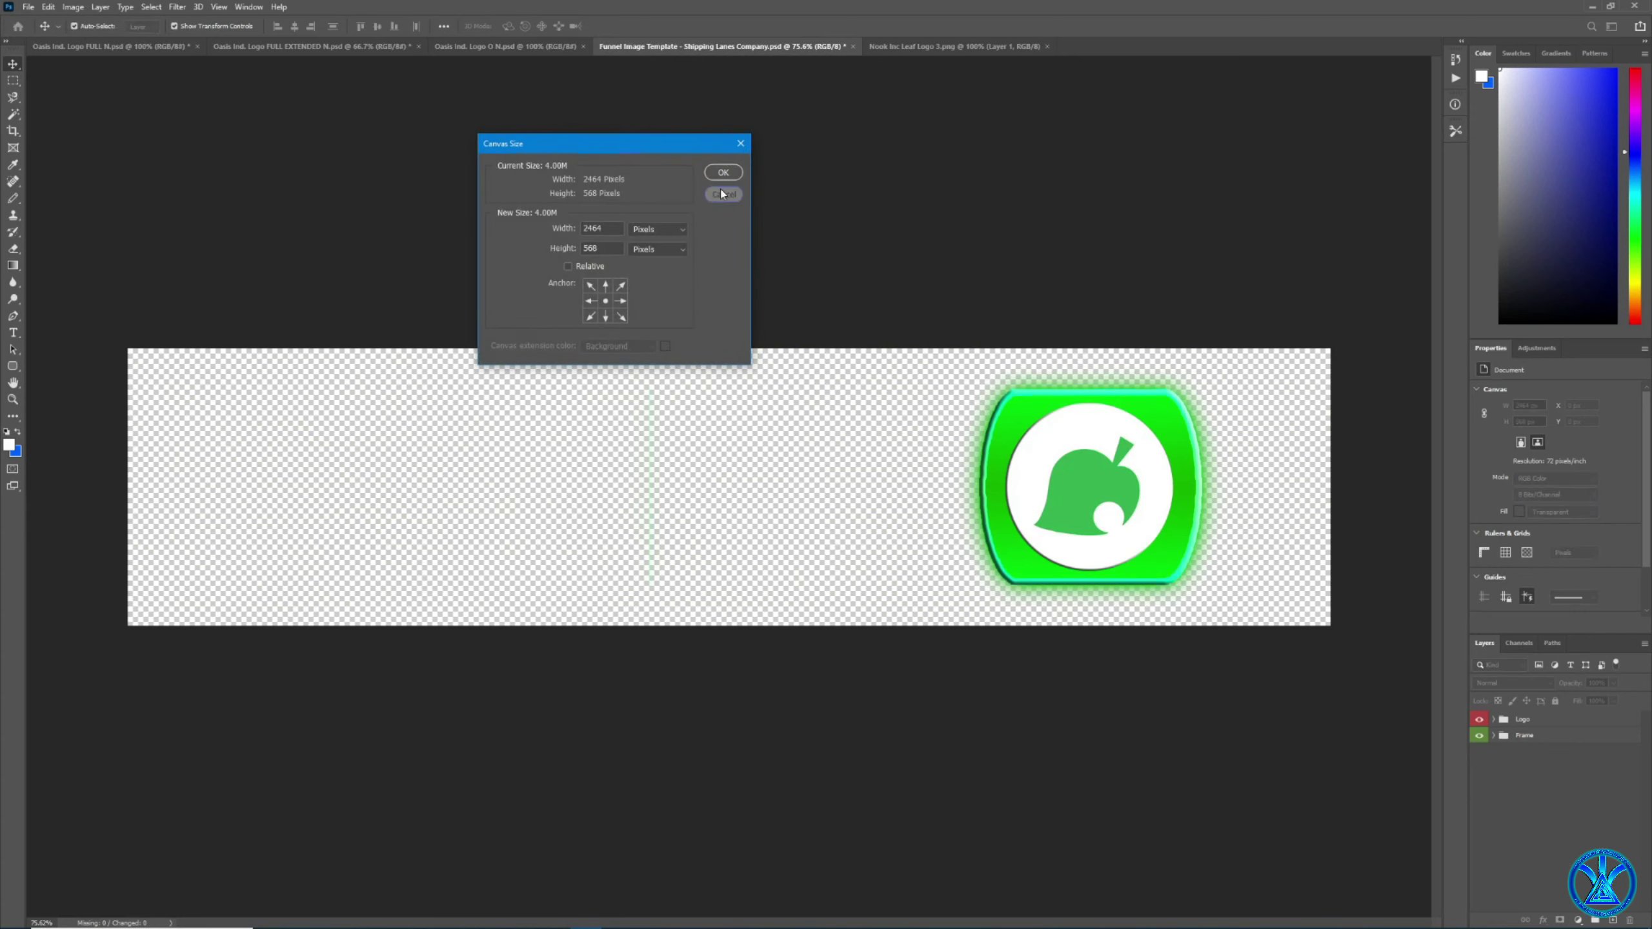
pyautogui.click(722, 194)
# Try moving the Frame and Logo groups together toward the middle of the canvas, and undo the move.
pyautogui.click(1203, 526)
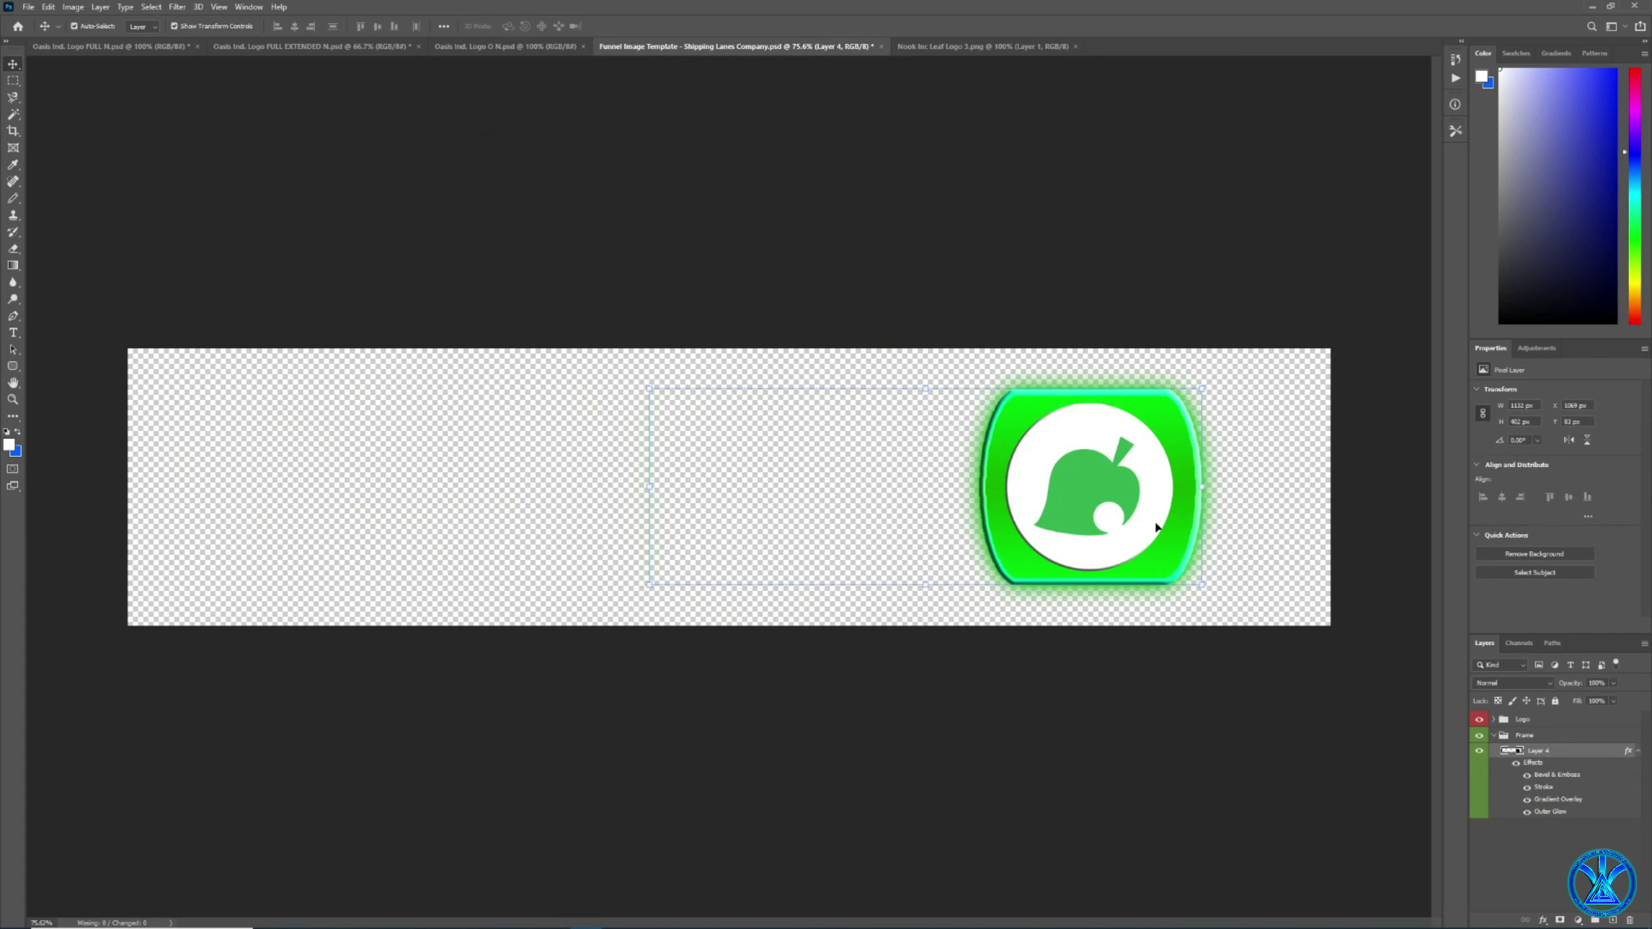
pyautogui.click(1555, 733)
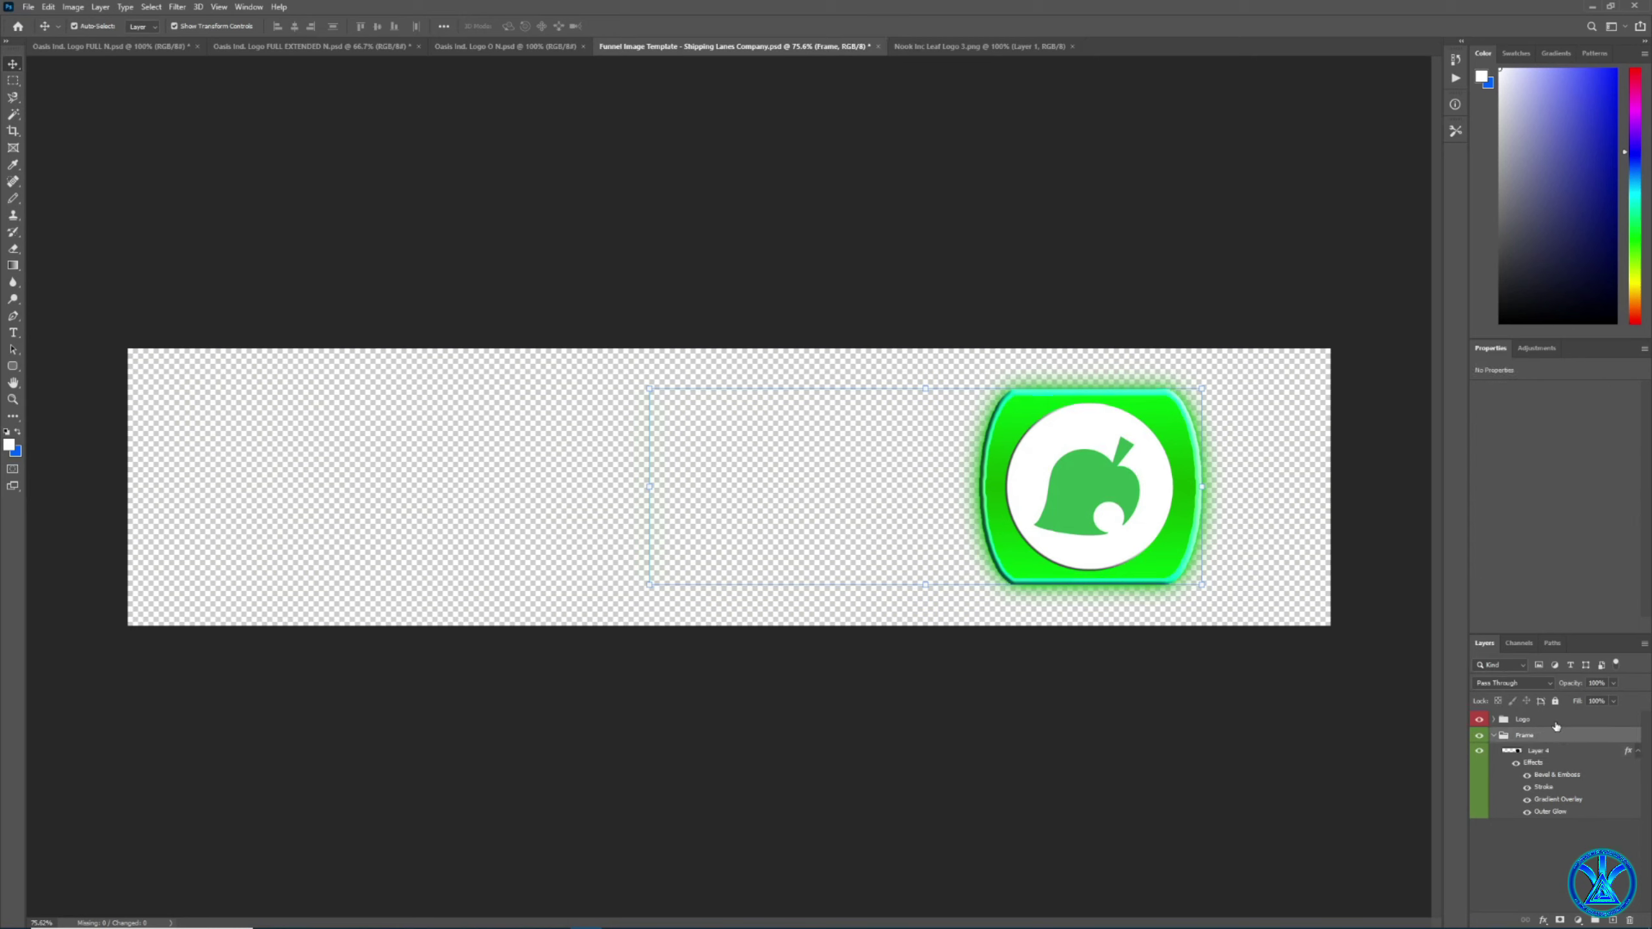
pyautogui.keyDown('shift'); pyautogui.click(1556, 721); pyautogui.keyUp('shift')
pyautogui.moveTo(1190, 489); pyautogui.dragTo(966, 484)
pyautogui.click(1559, 732)
pyautogui.hotkey('ctrl', 'z')
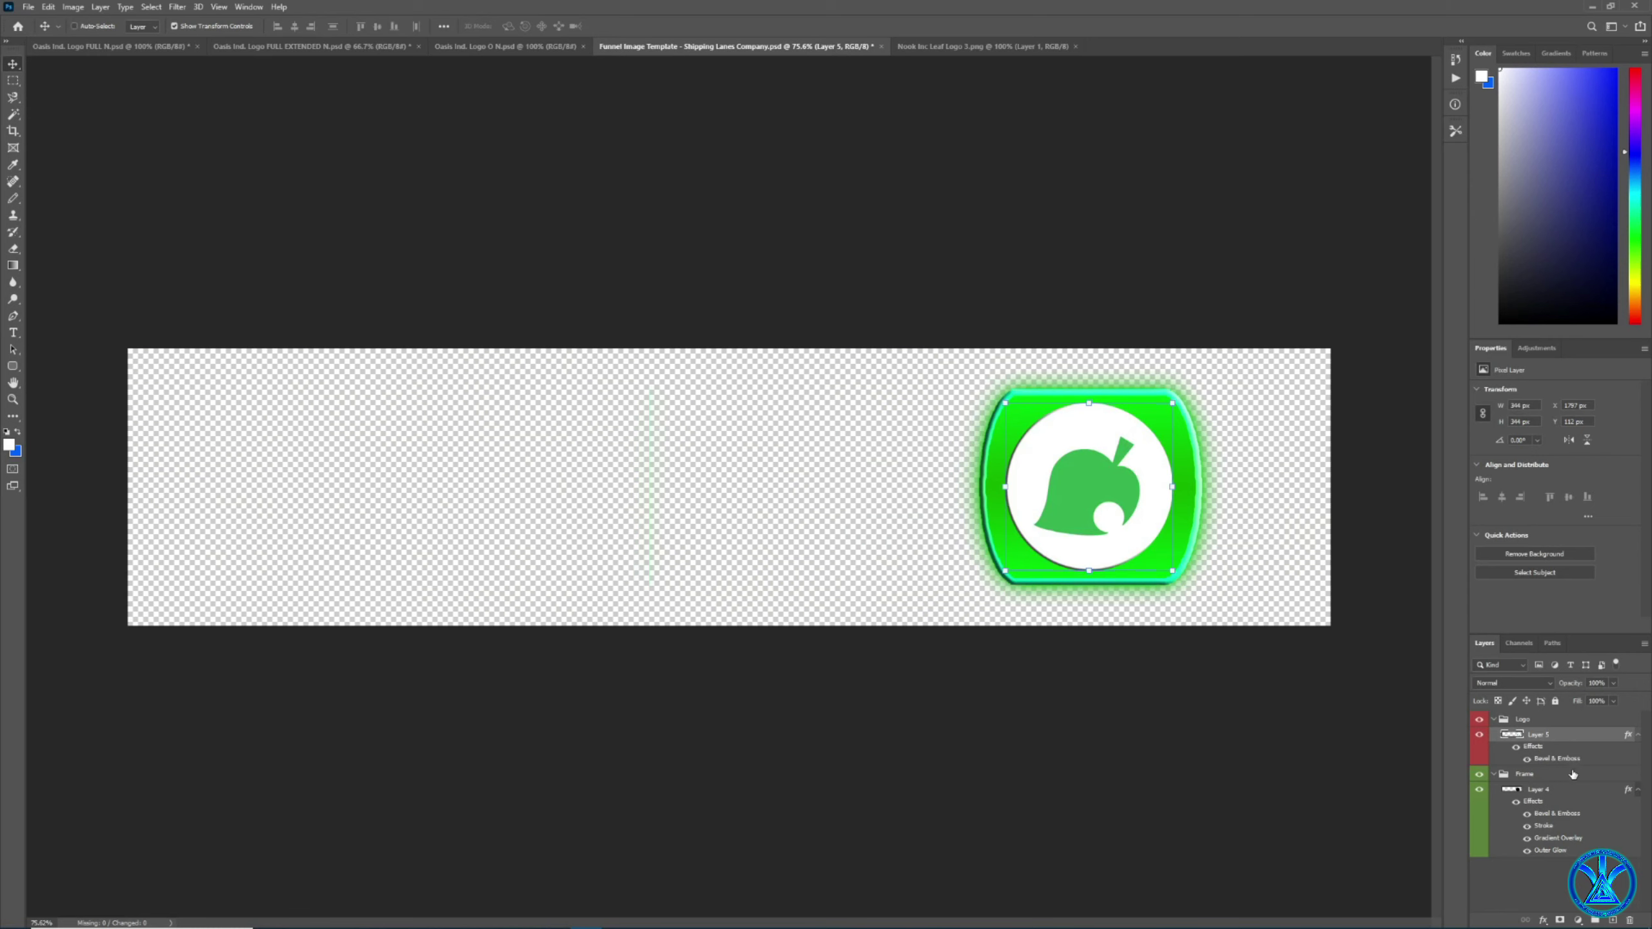
# Move the leaf logo and frame layers together from the canvas's right side to its middle.
pyautogui.keyDown('ctrl'); pyautogui.click(1567, 791); pyautogui.keyUp('ctrl')
pyautogui.moveTo(1133, 507); pyautogui.dragTo(787, 507)
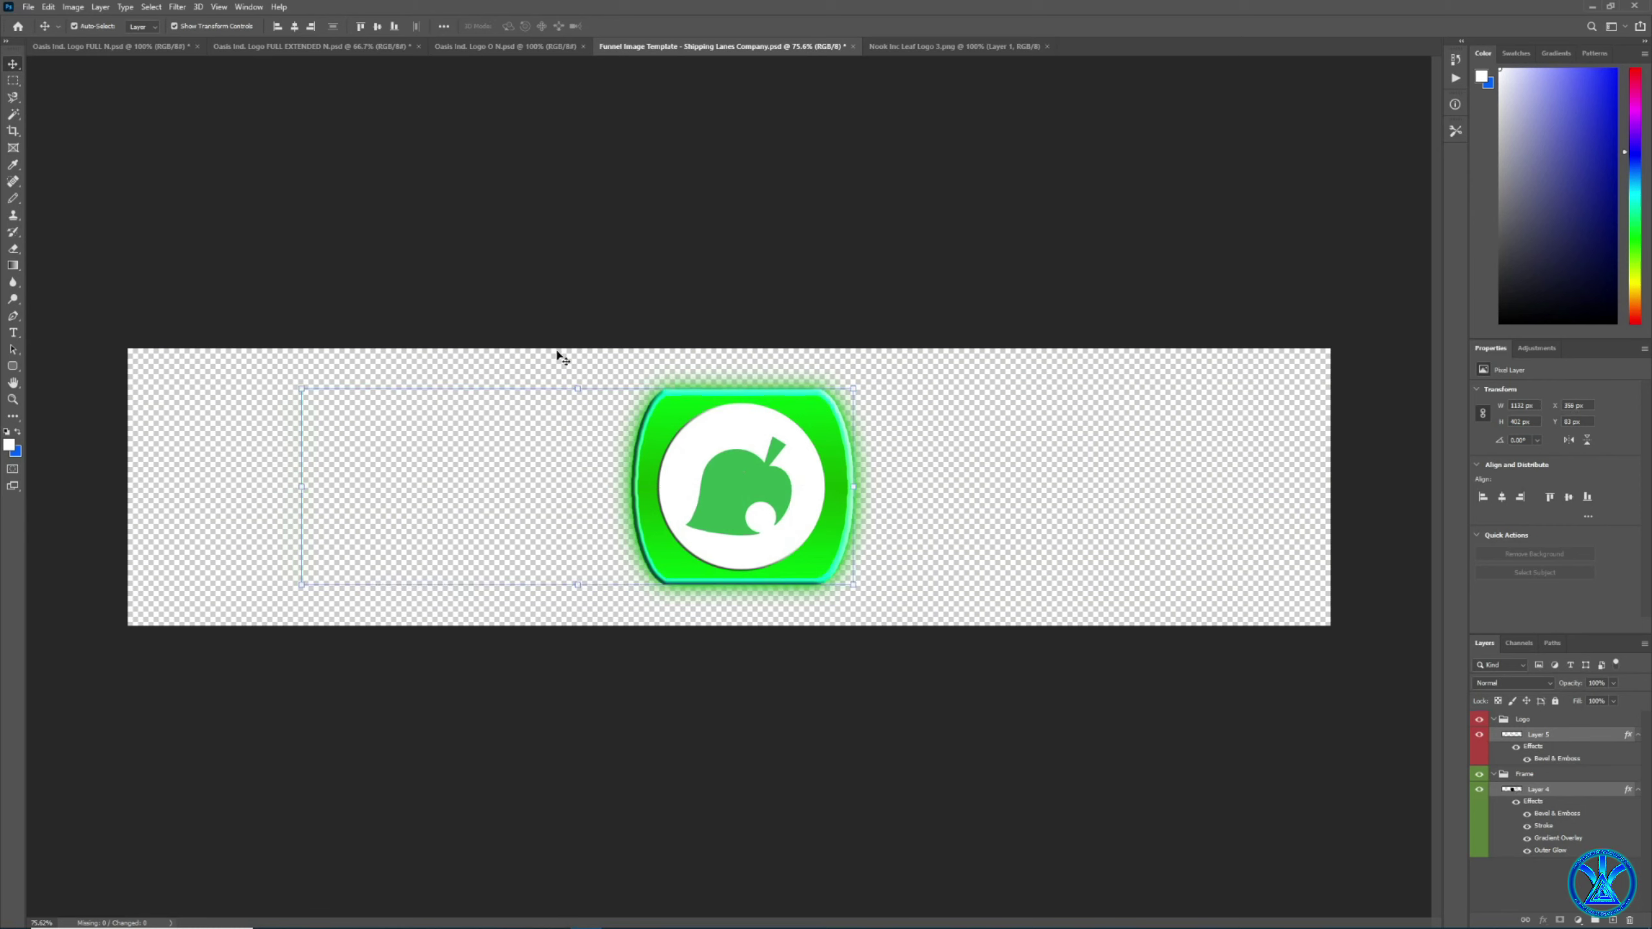
# Resize the funnel template's canvas to 576 × 576 pixels around its centre, accepting the clipping.
pyautogui.click(65, 7)
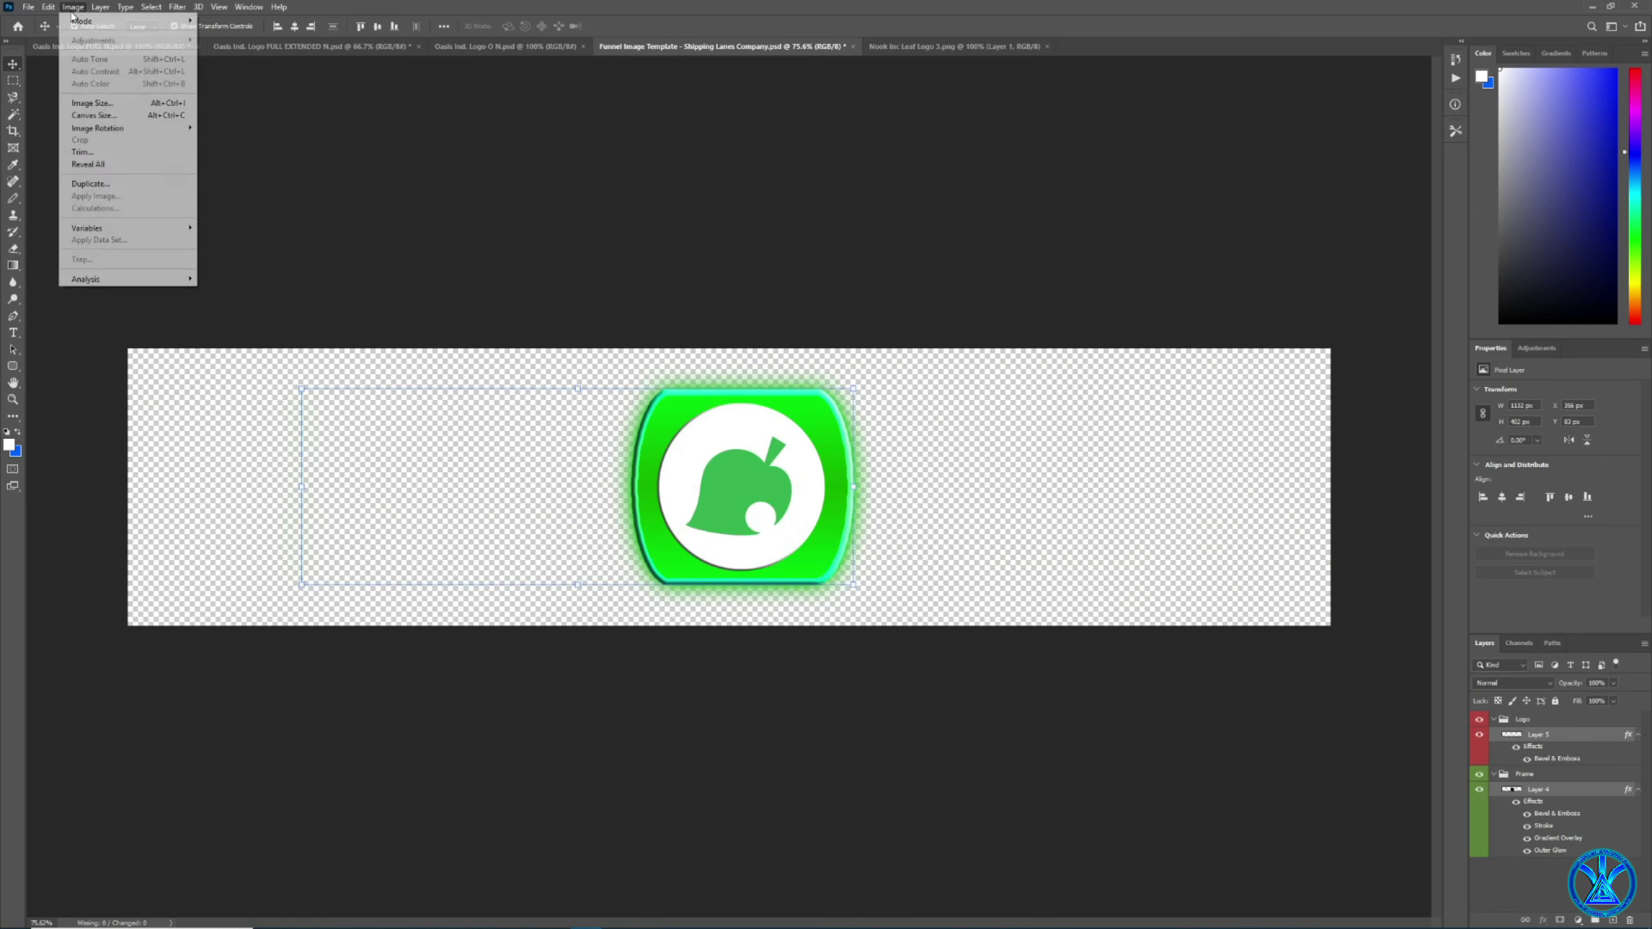
pyautogui.click(127, 104)
pyautogui.click(728, 317)
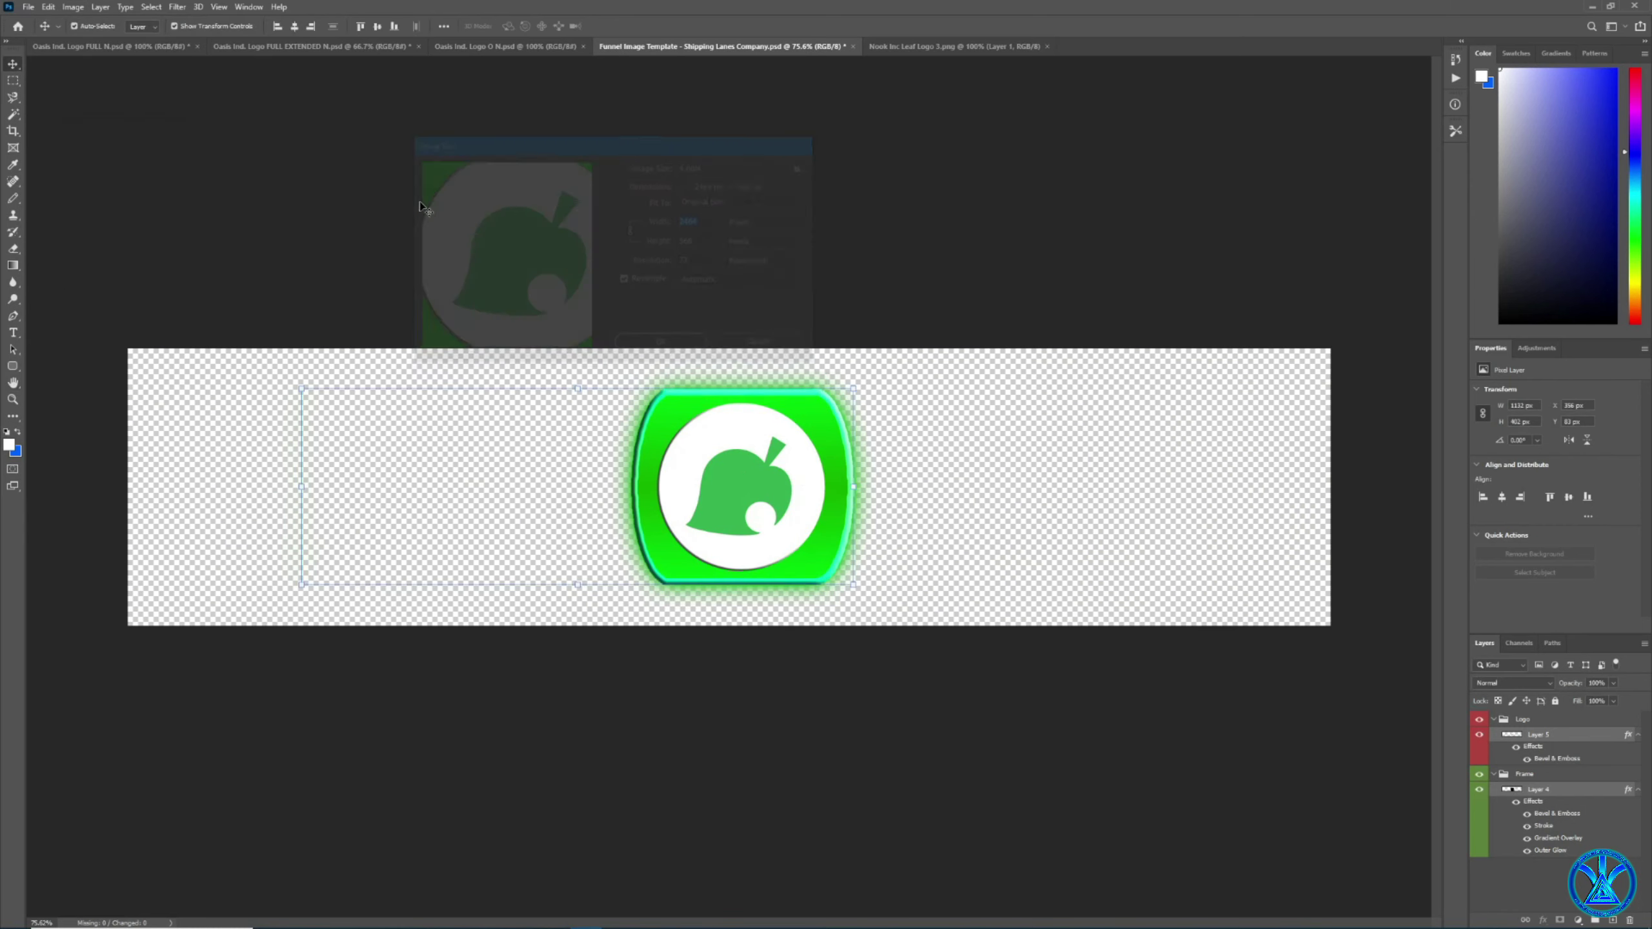
pyautogui.click(72, 7)
pyautogui.click(110, 115)
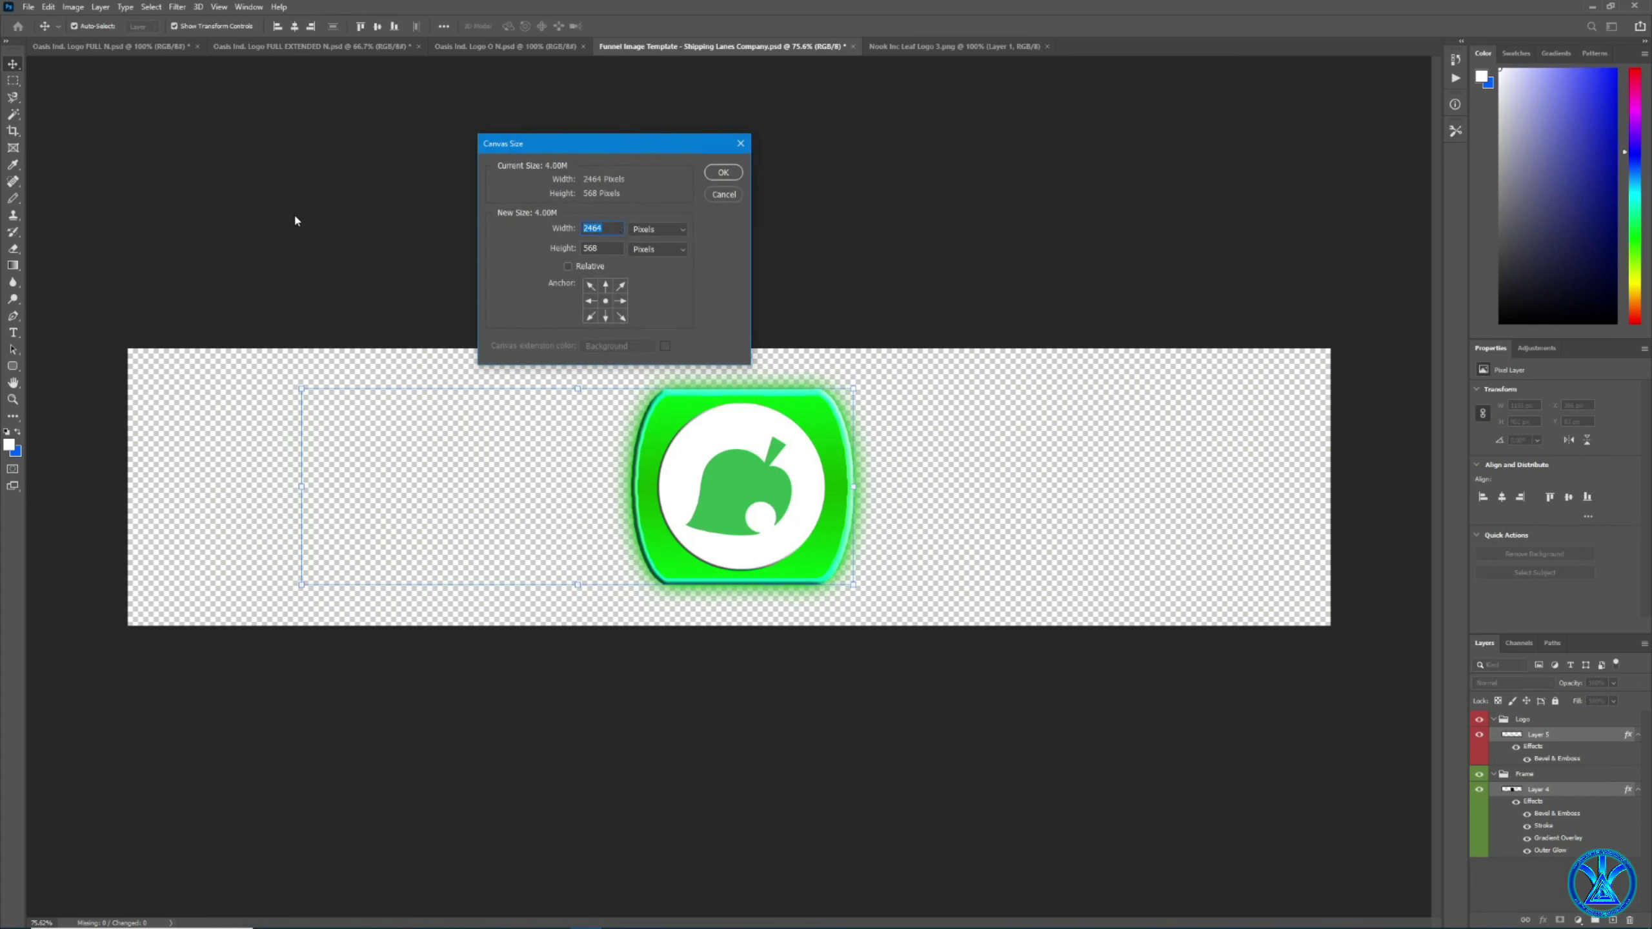
pyautogui.write('5')
pyautogui.write('5')
pyautogui.write('76')
pyautogui.press('Return')
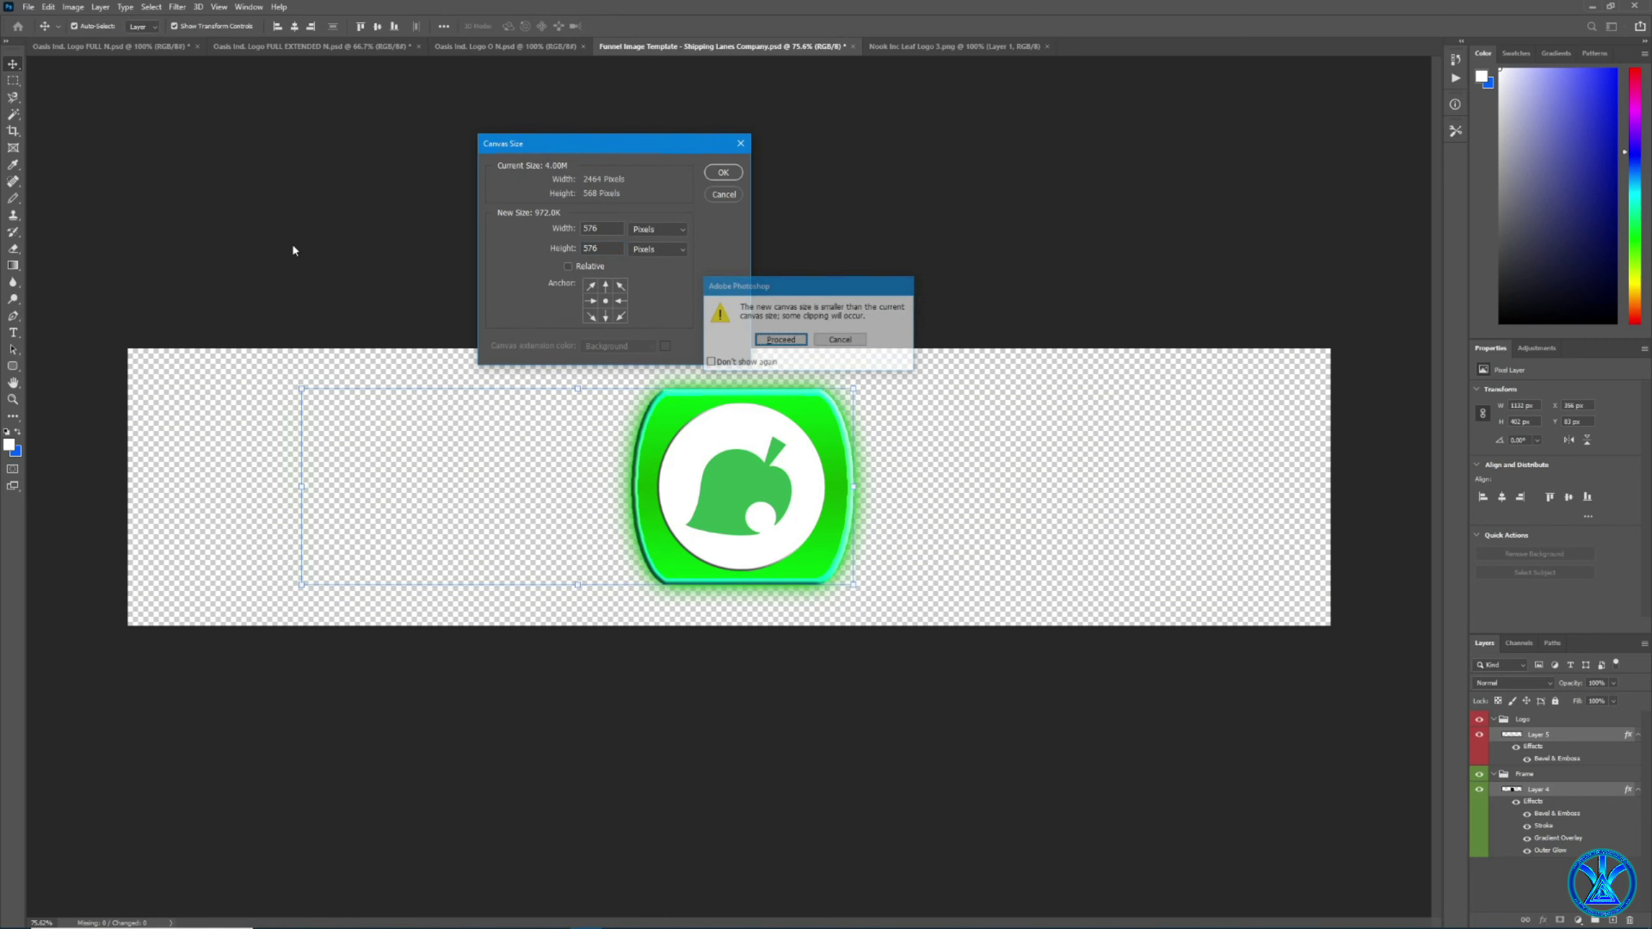
pyautogui.click(768, 335)
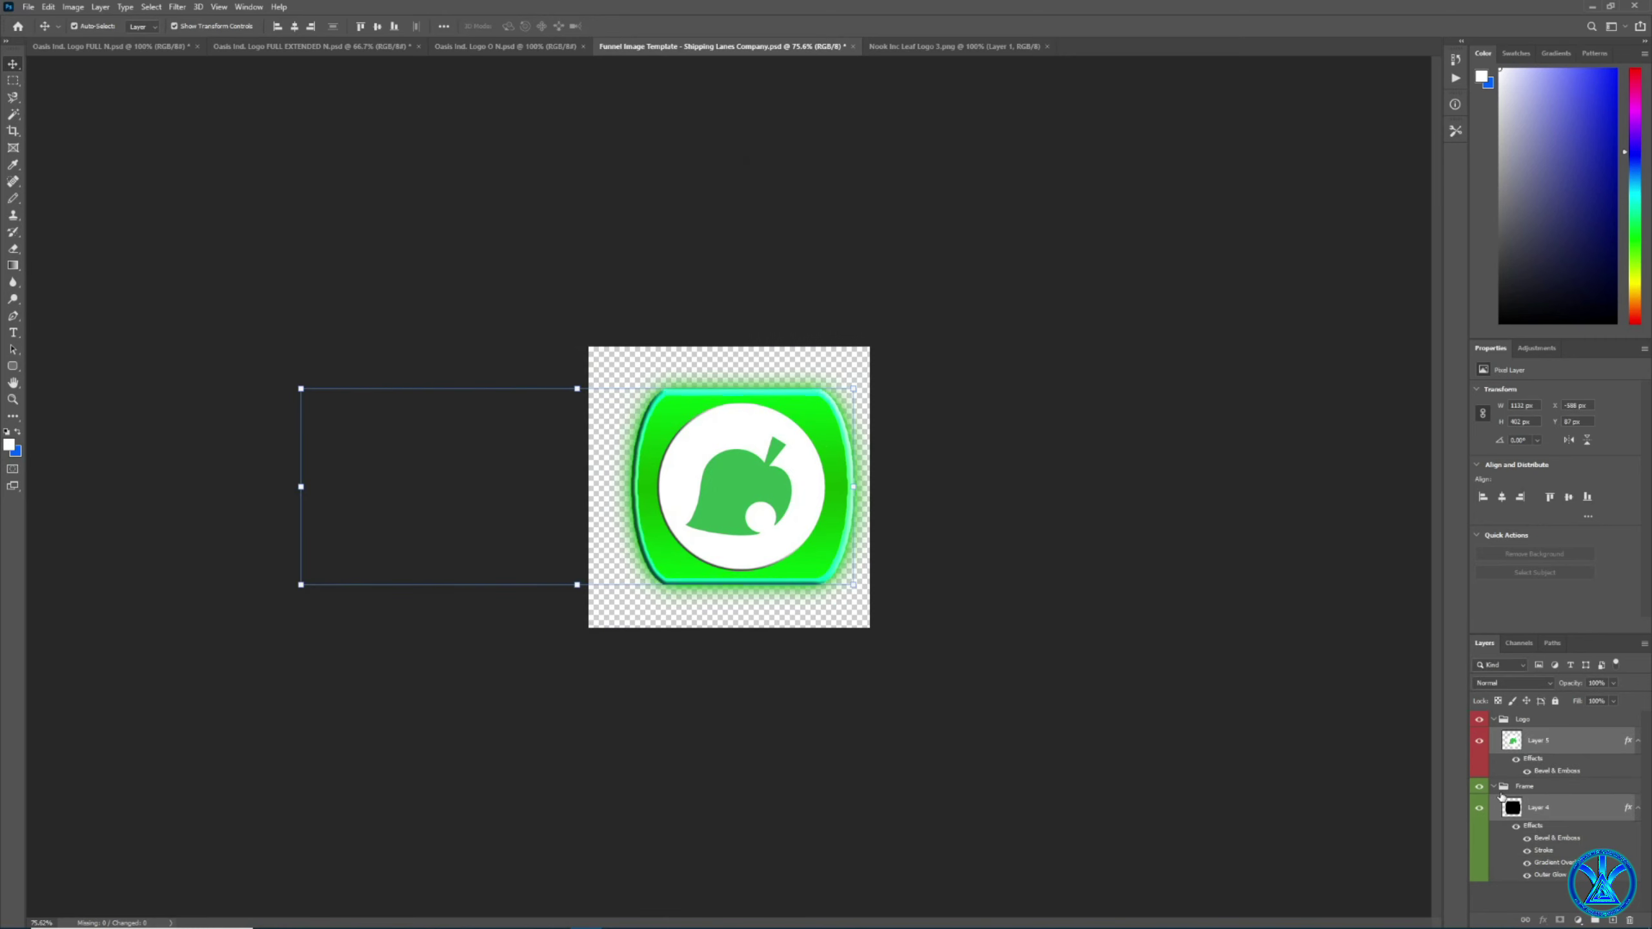
# Collapse the Frame and Logo groups and clear the layer selection.
pyautogui.click(1500, 789)
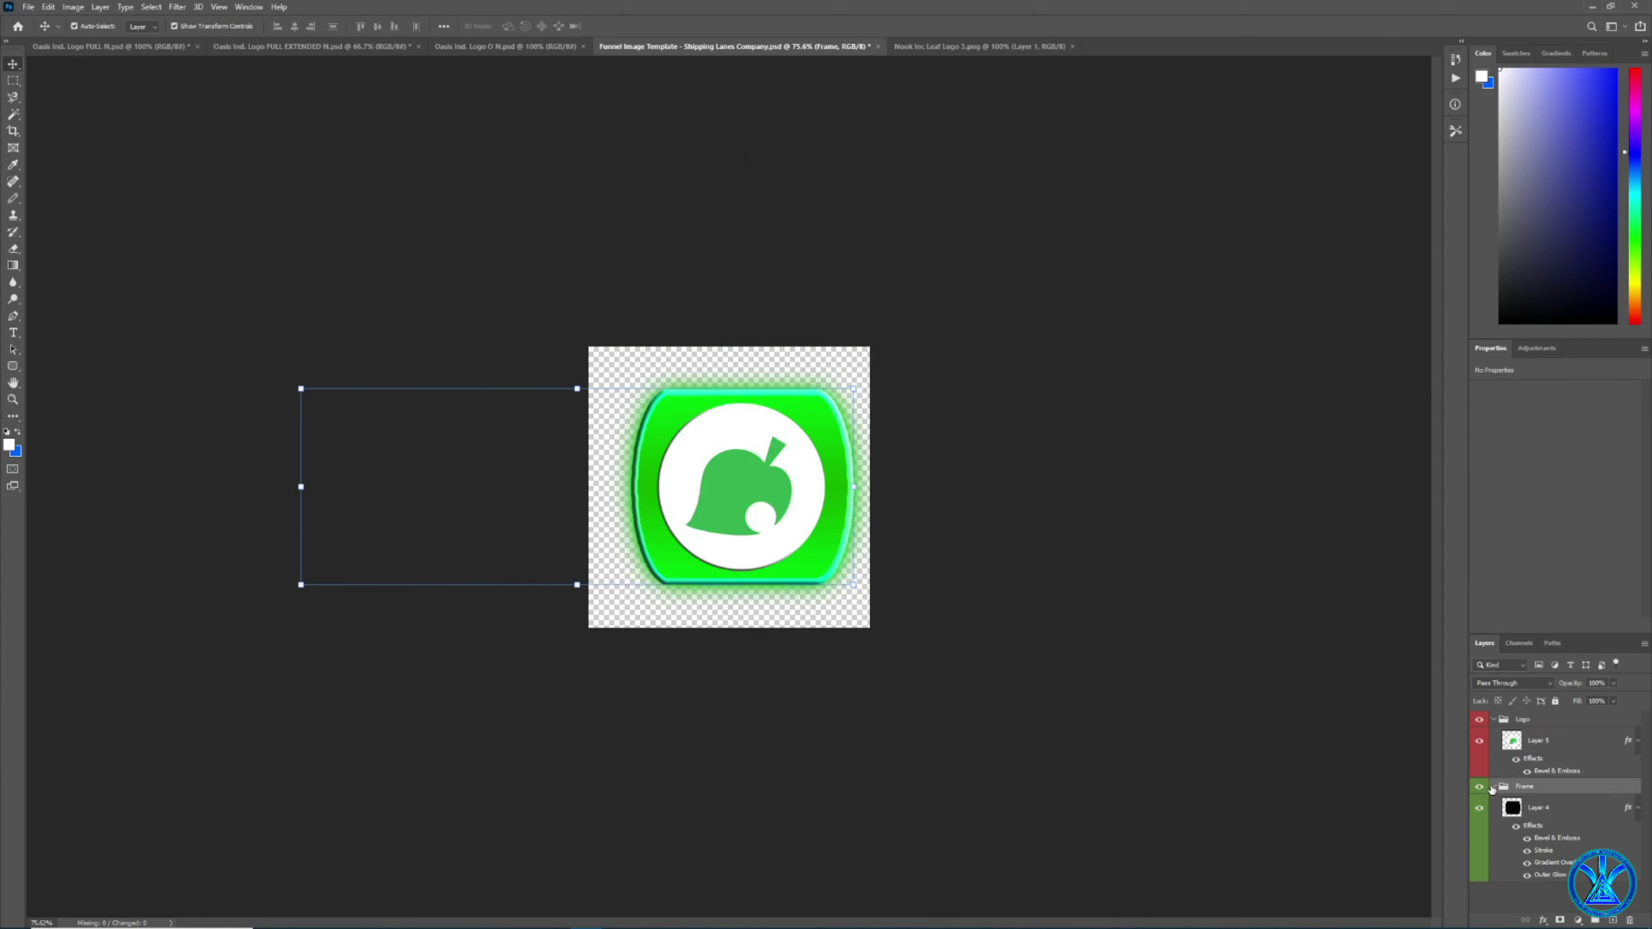
pyautogui.doubleClick(1492, 790)
pyautogui.click(1570, 653)
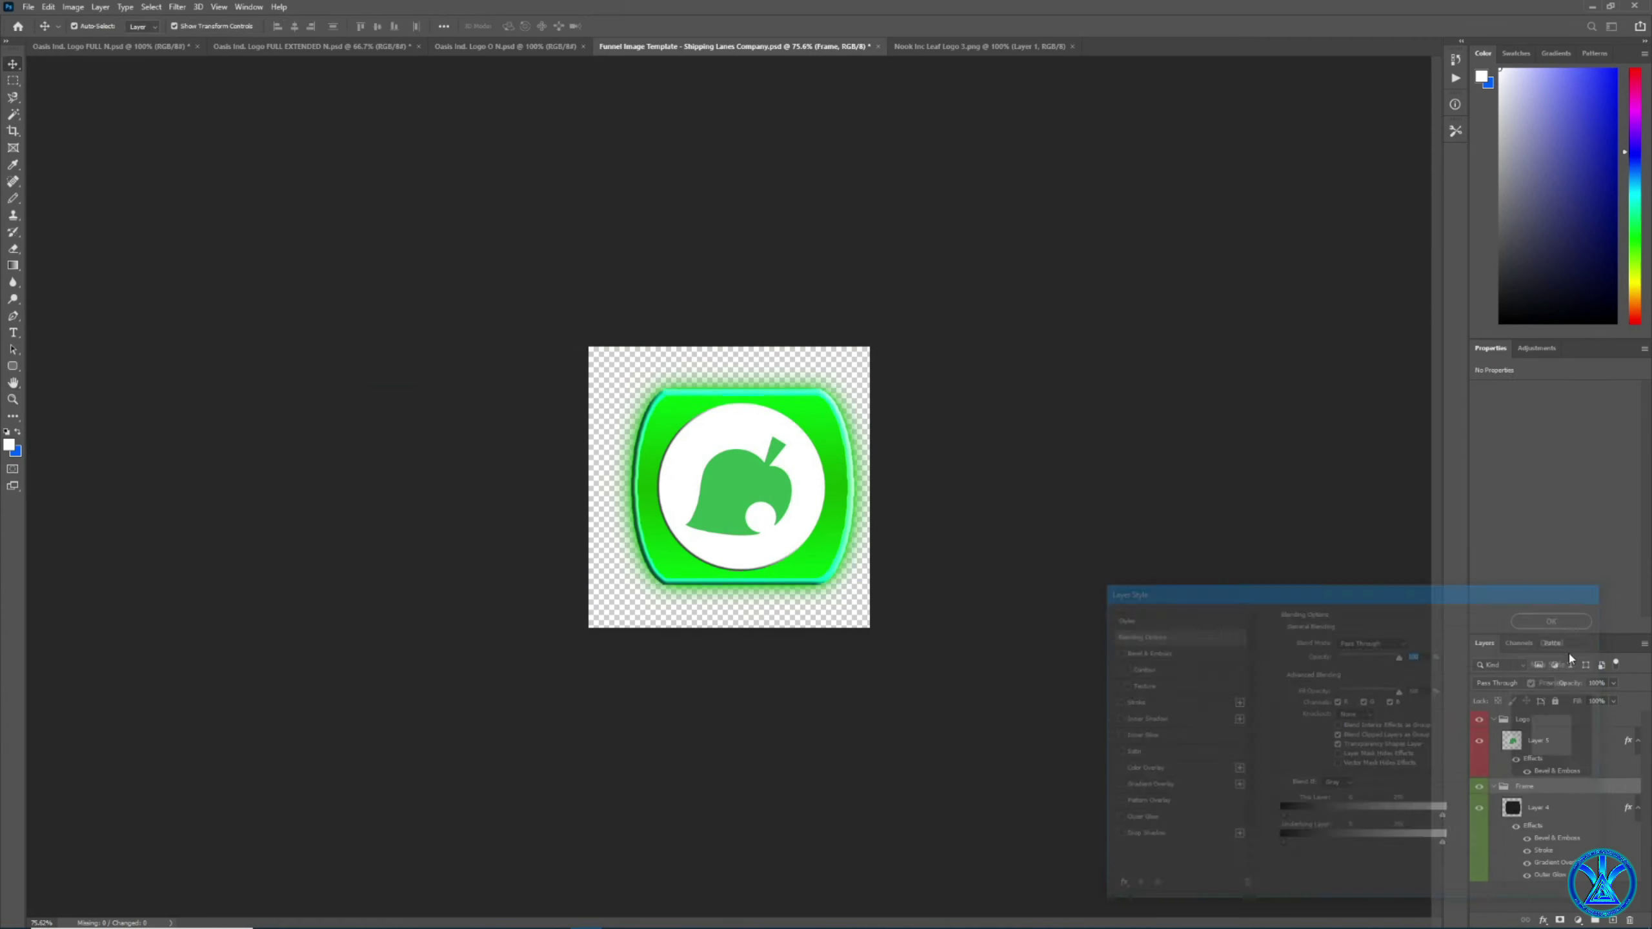
pyautogui.click(1493, 787)
pyautogui.click(1495, 720)
pyautogui.click(1508, 791)
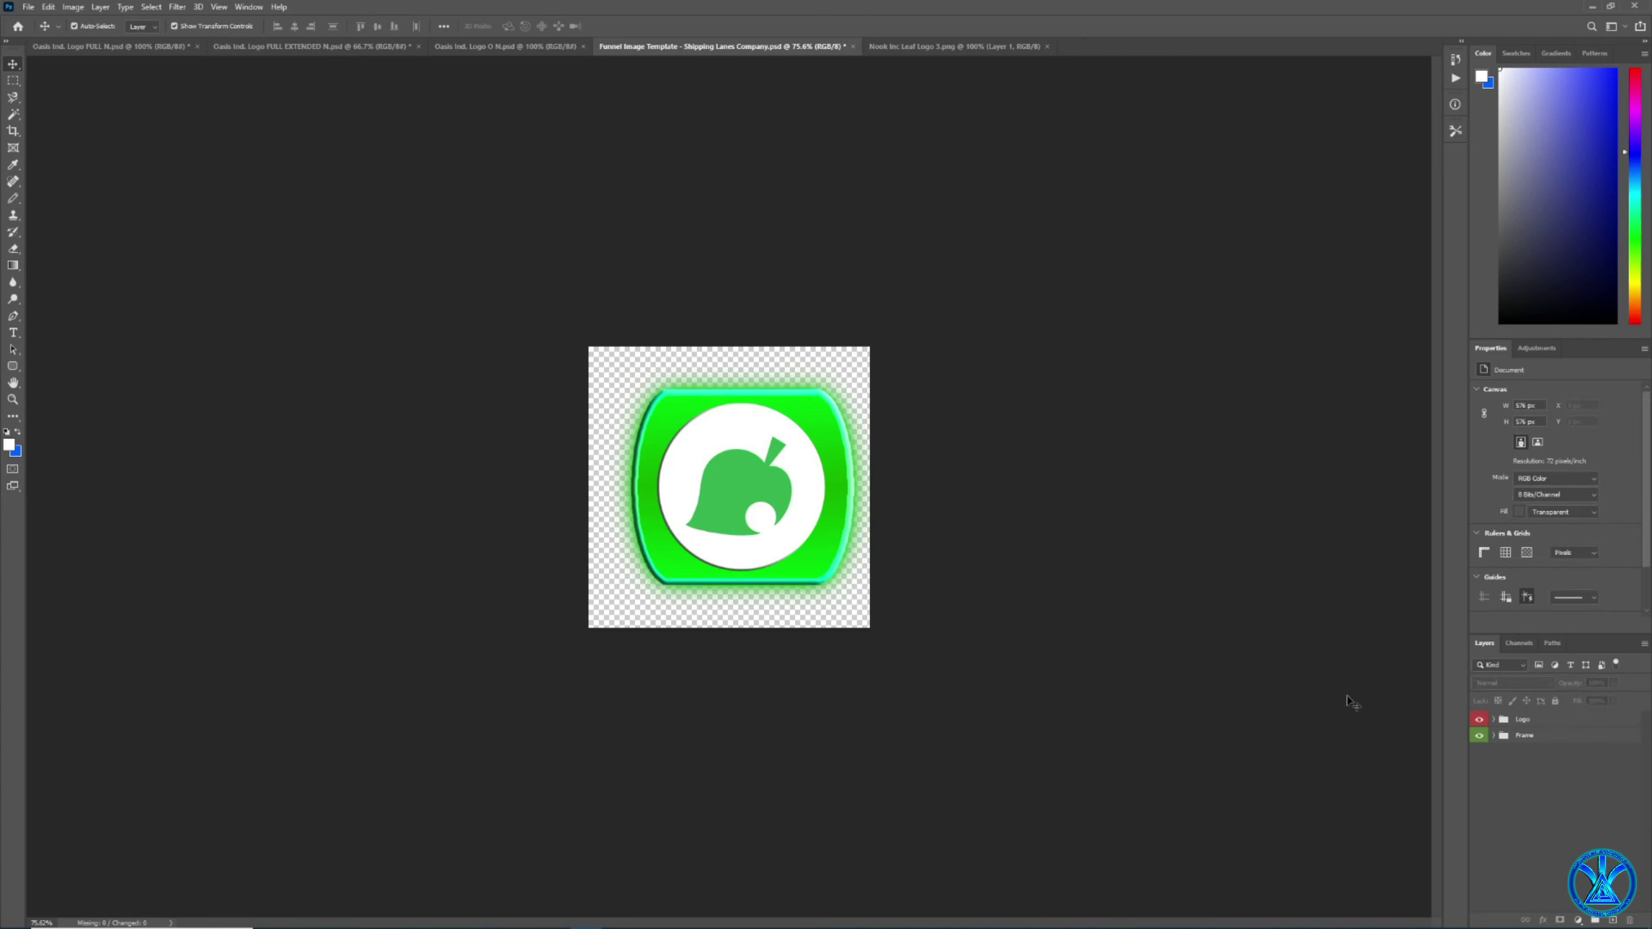
# Try shifting the leaf logo slightly left by itself, and undo the move.
pyautogui.click(1561, 723)
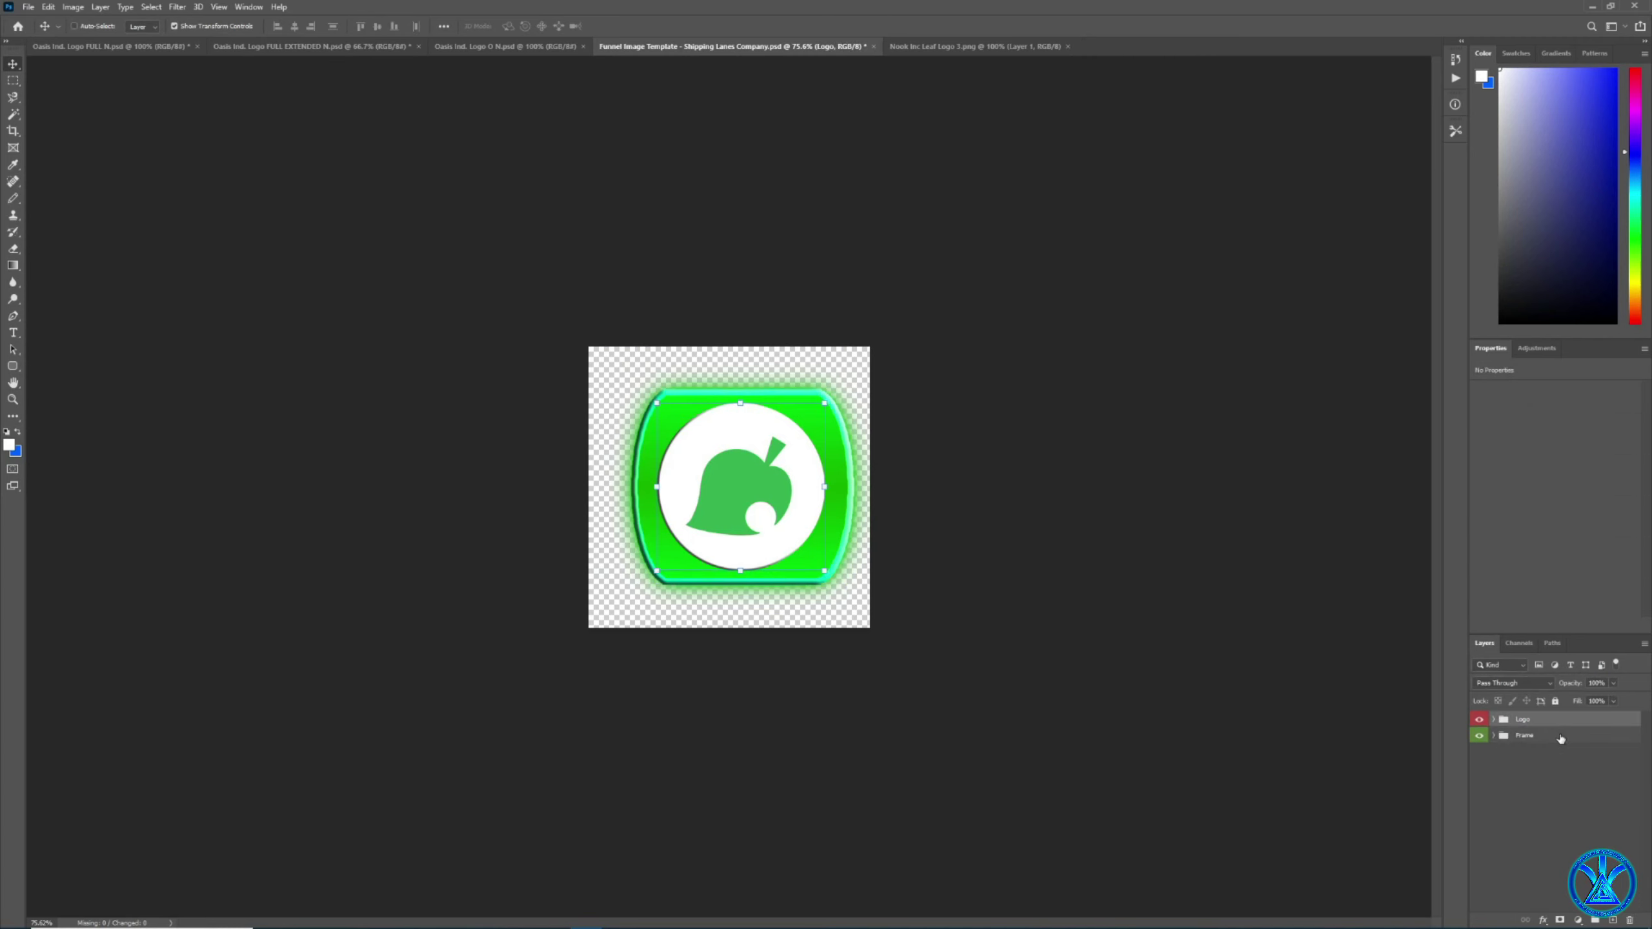
pyautogui.moveTo(818, 497); pyautogui.dragTo(807, 497)
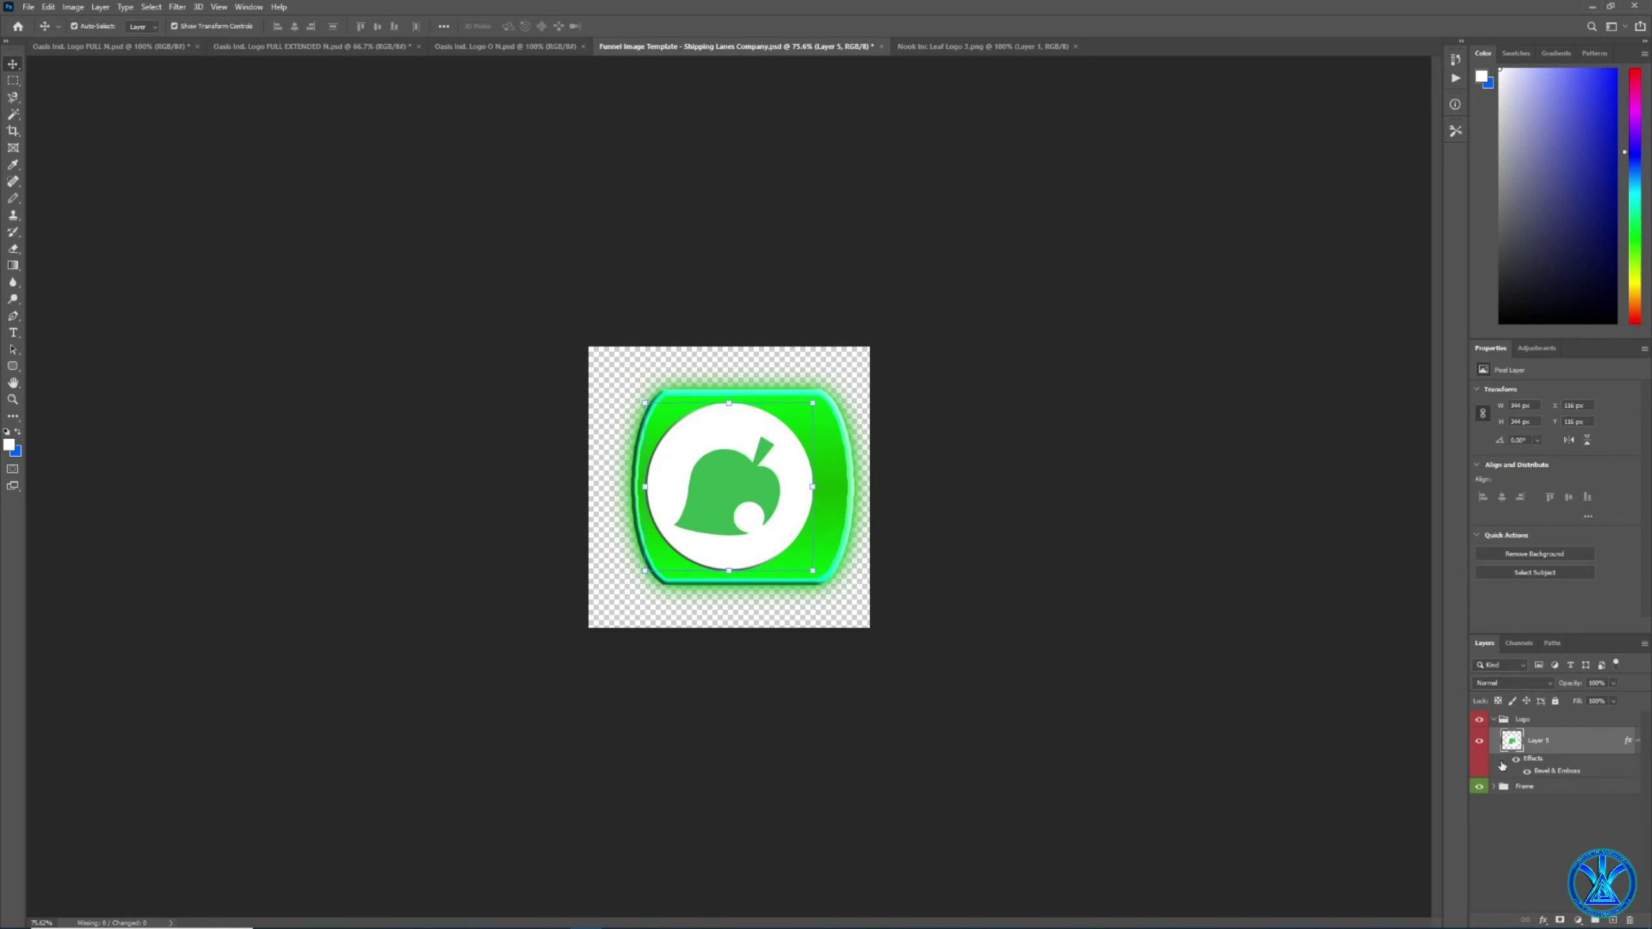
pyautogui.hotkey('ctrl', 'z')
# Select the leaf logo and frame layers together and shift them slightly left to centre them on the square canvas.
pyautogui.click(1492, 789)
pyautogui.keyDown('shift'); pyautogui.click(1564, 808); pyautogui.keyUp('shift')
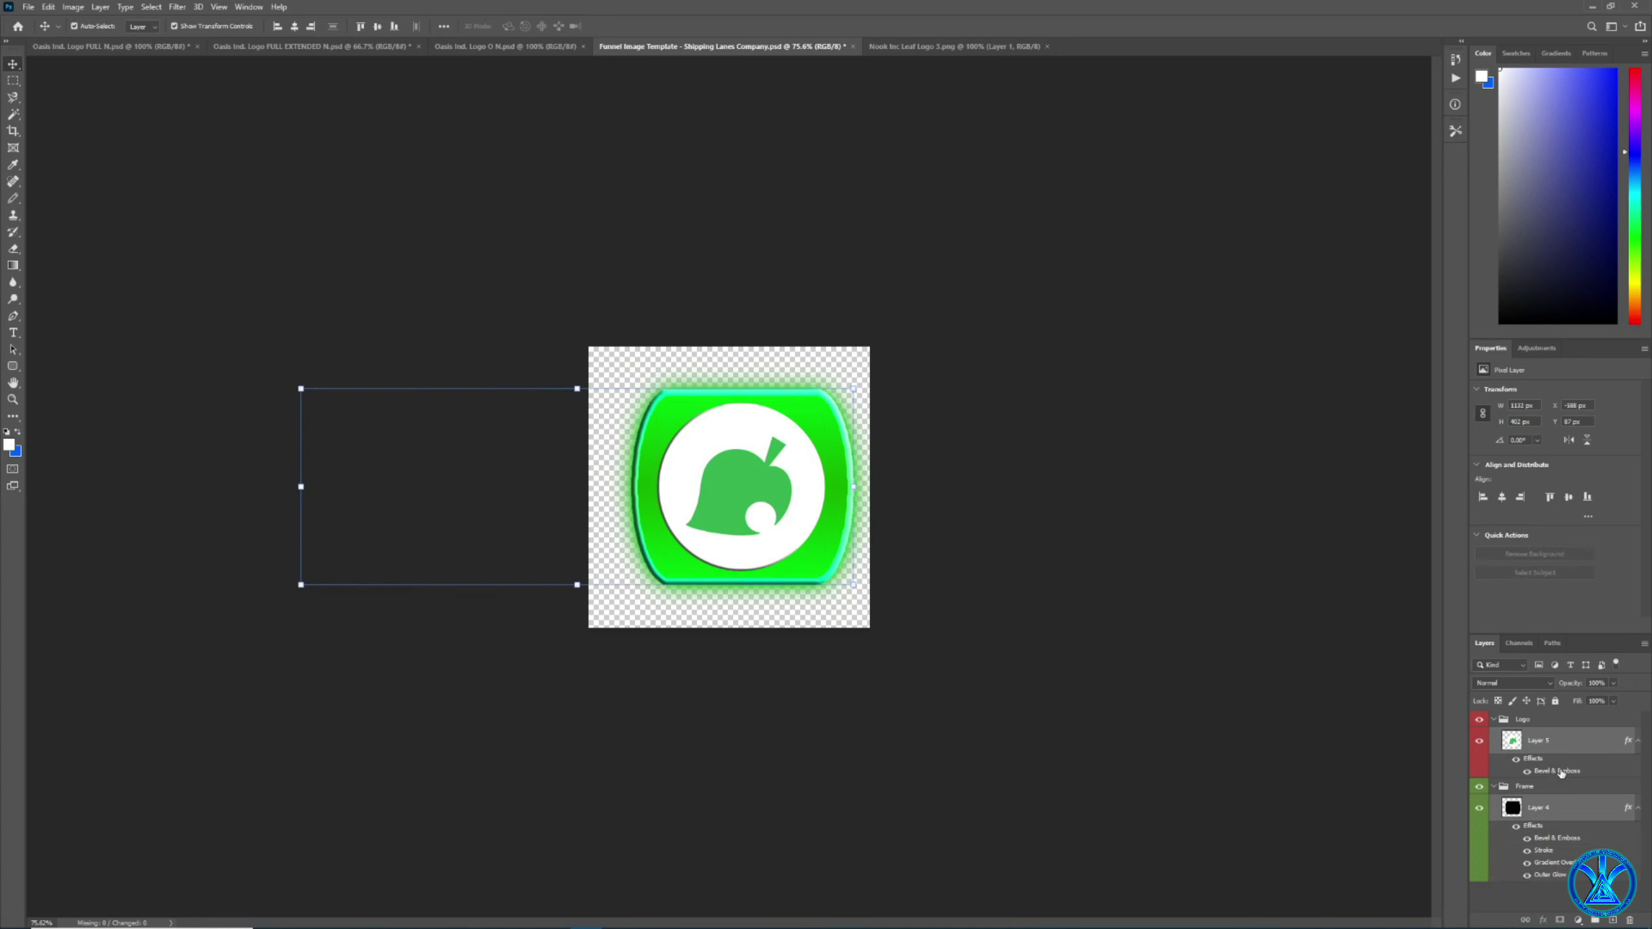
pyautogui.moveTo(860, 523); pyautogui.dragTo(839, 521)
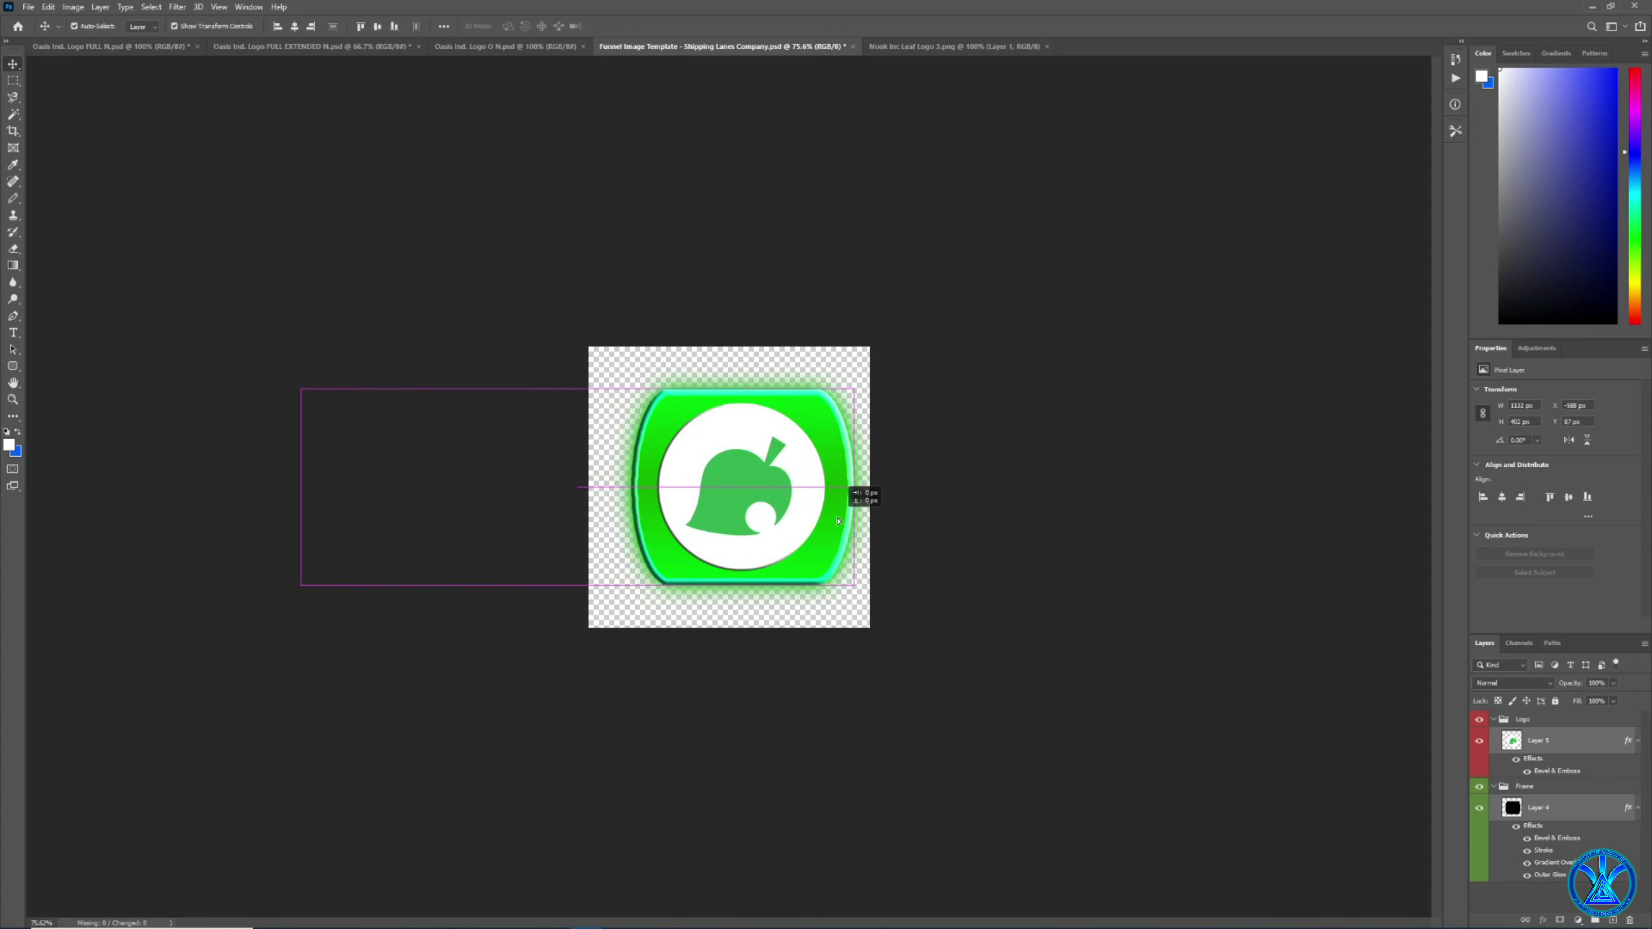